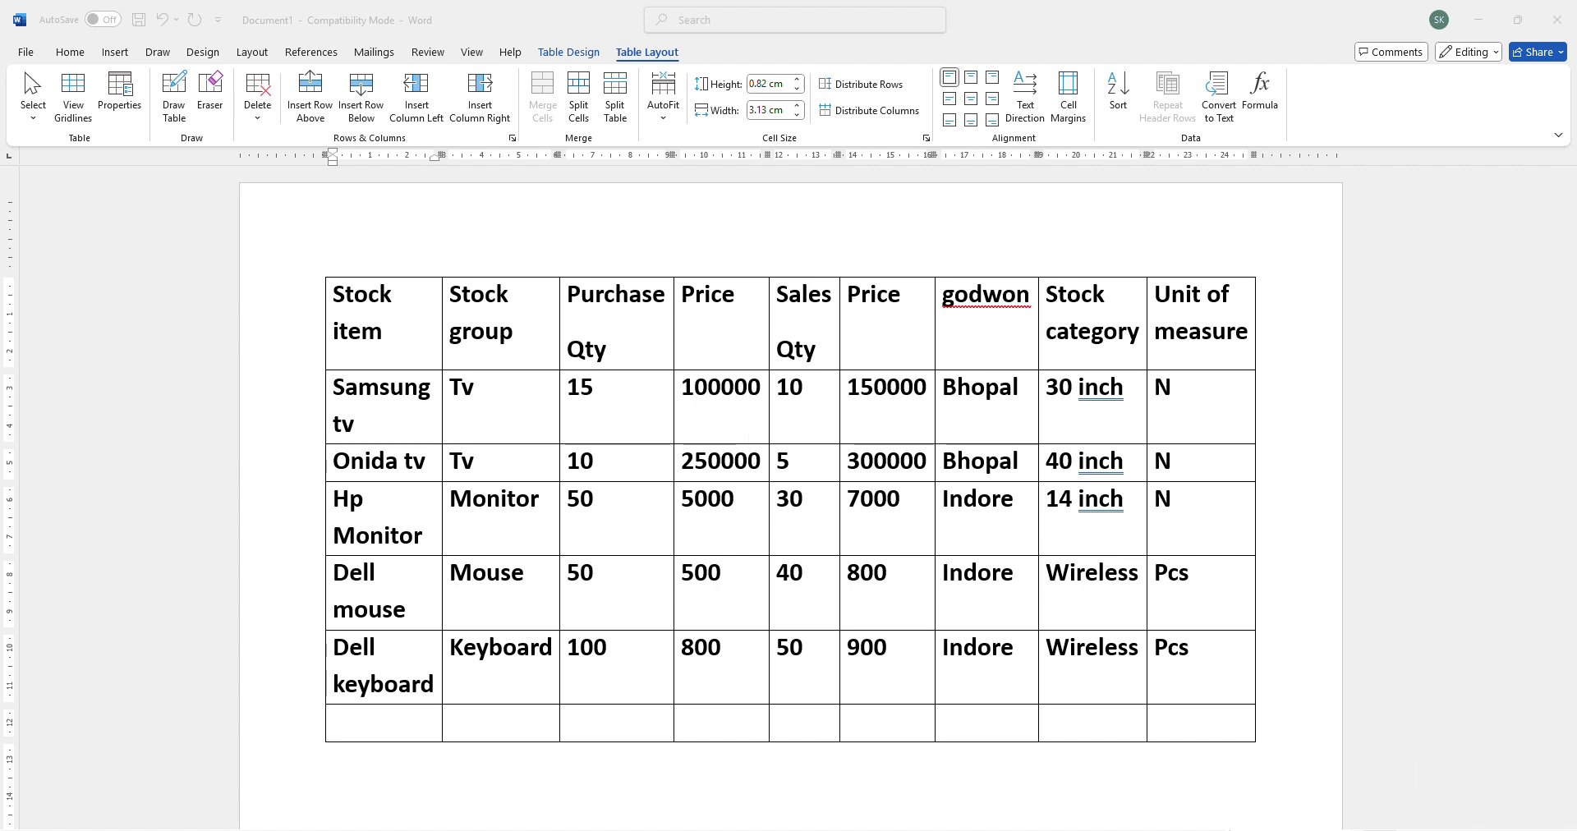
- Switch to TallyPrime and open the creation form for a new company
click(1061, 781)
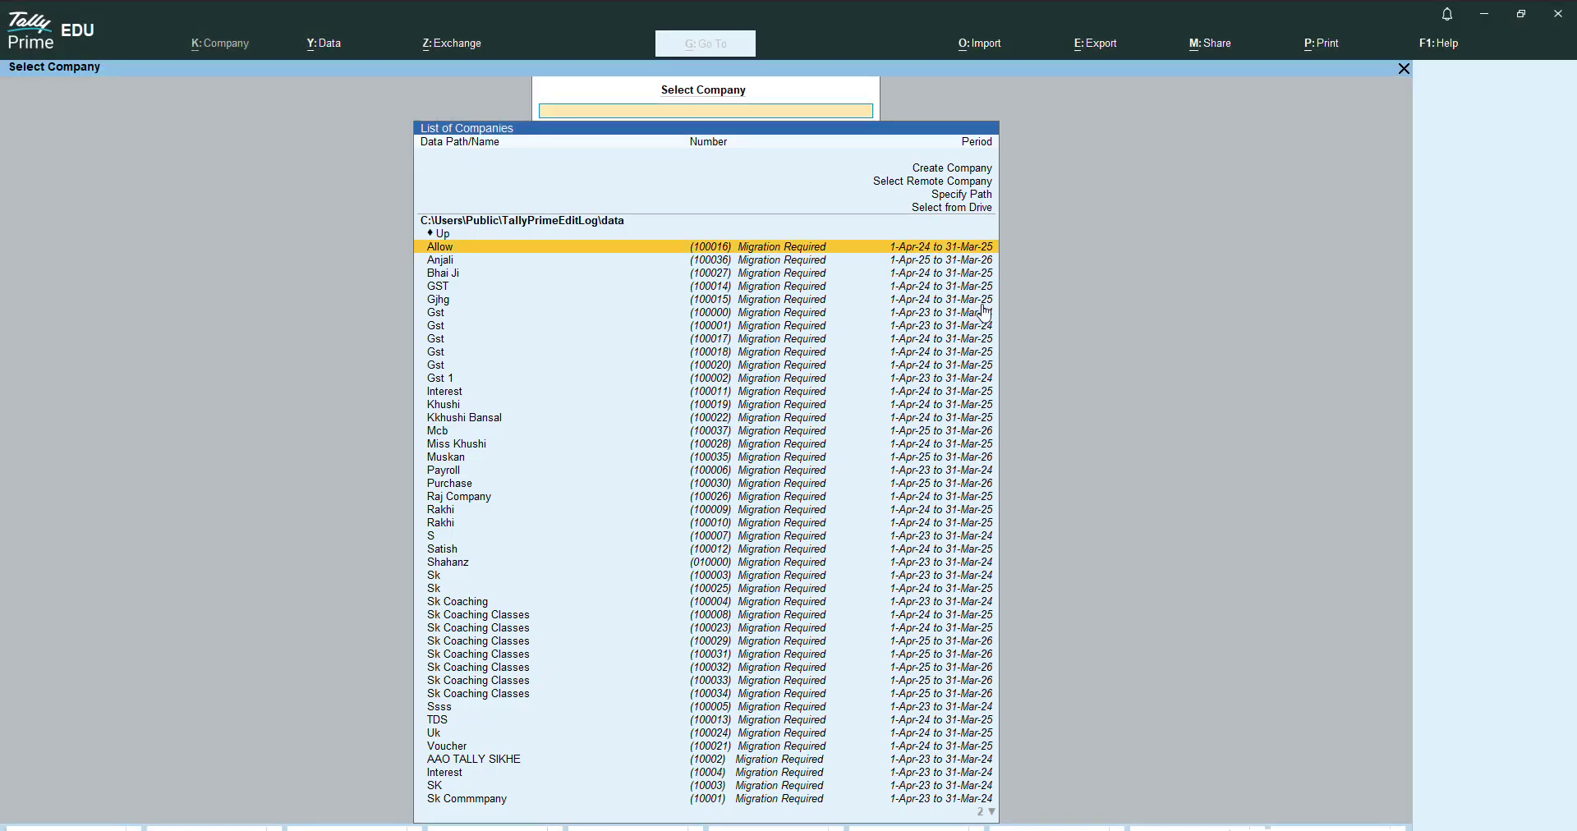
key(Up)
key(Up)
key(Up)
key(Up)
key(Up)
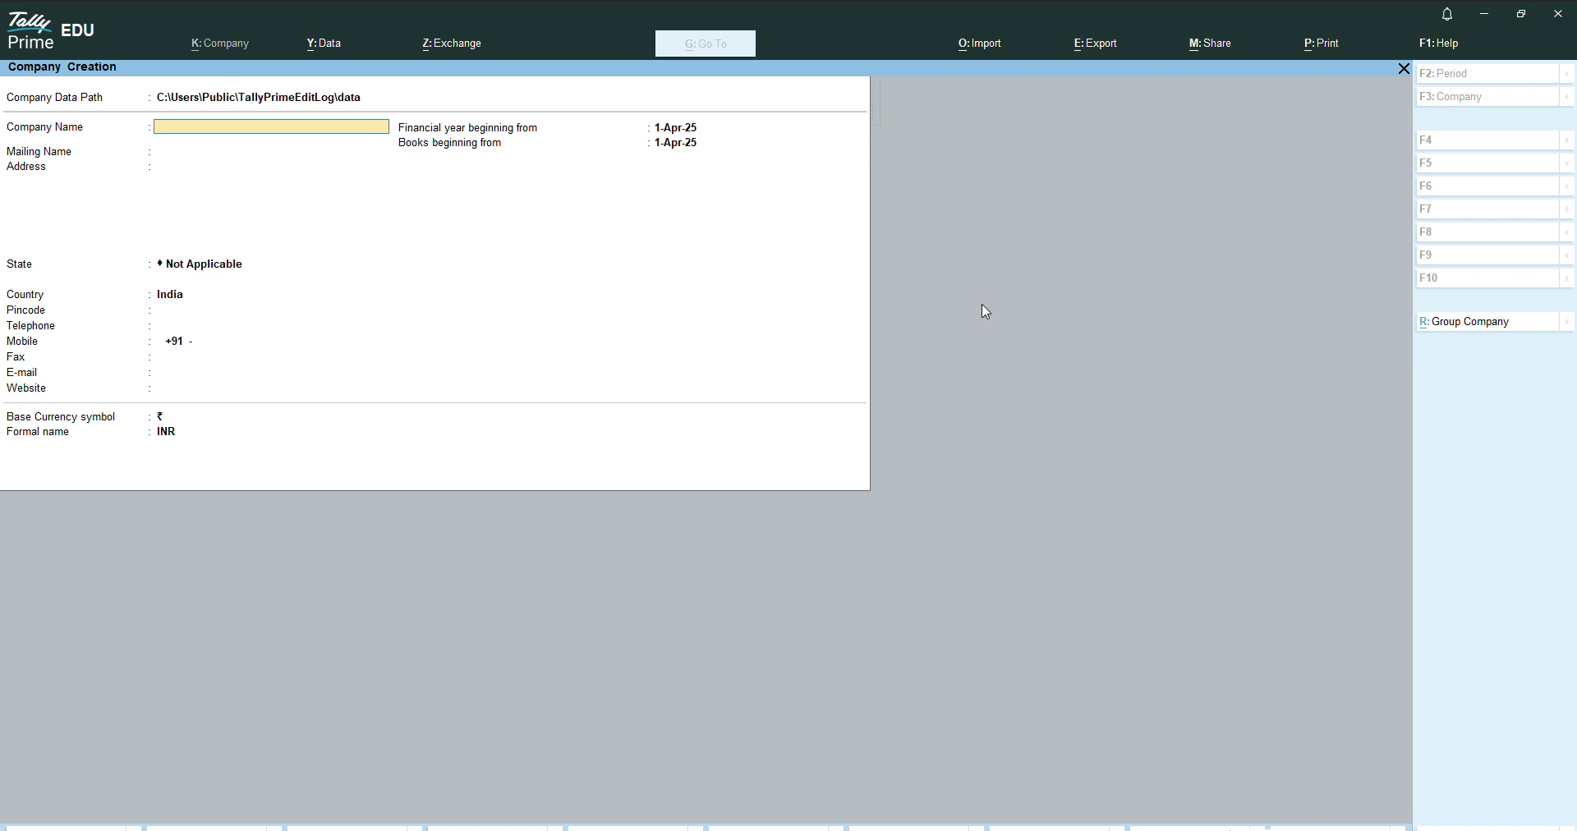
- Name the new company Sk Pvt Ltd, keep the same mailing name, and set its state to Madhya Pradesh
text(Sk Pvt Ltd)
key(Return)
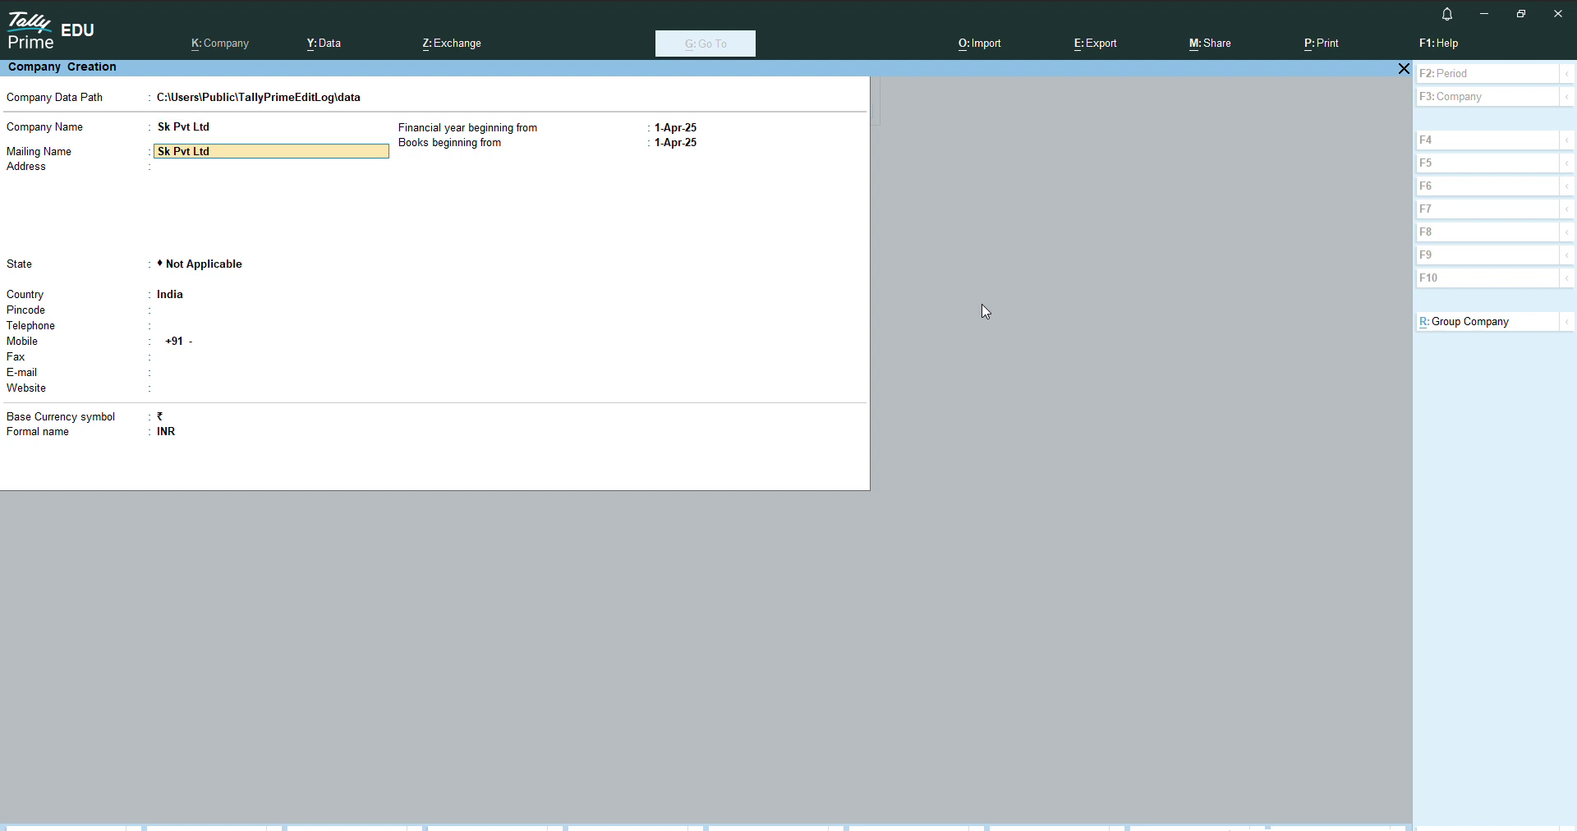
key(Return)
key(Return)
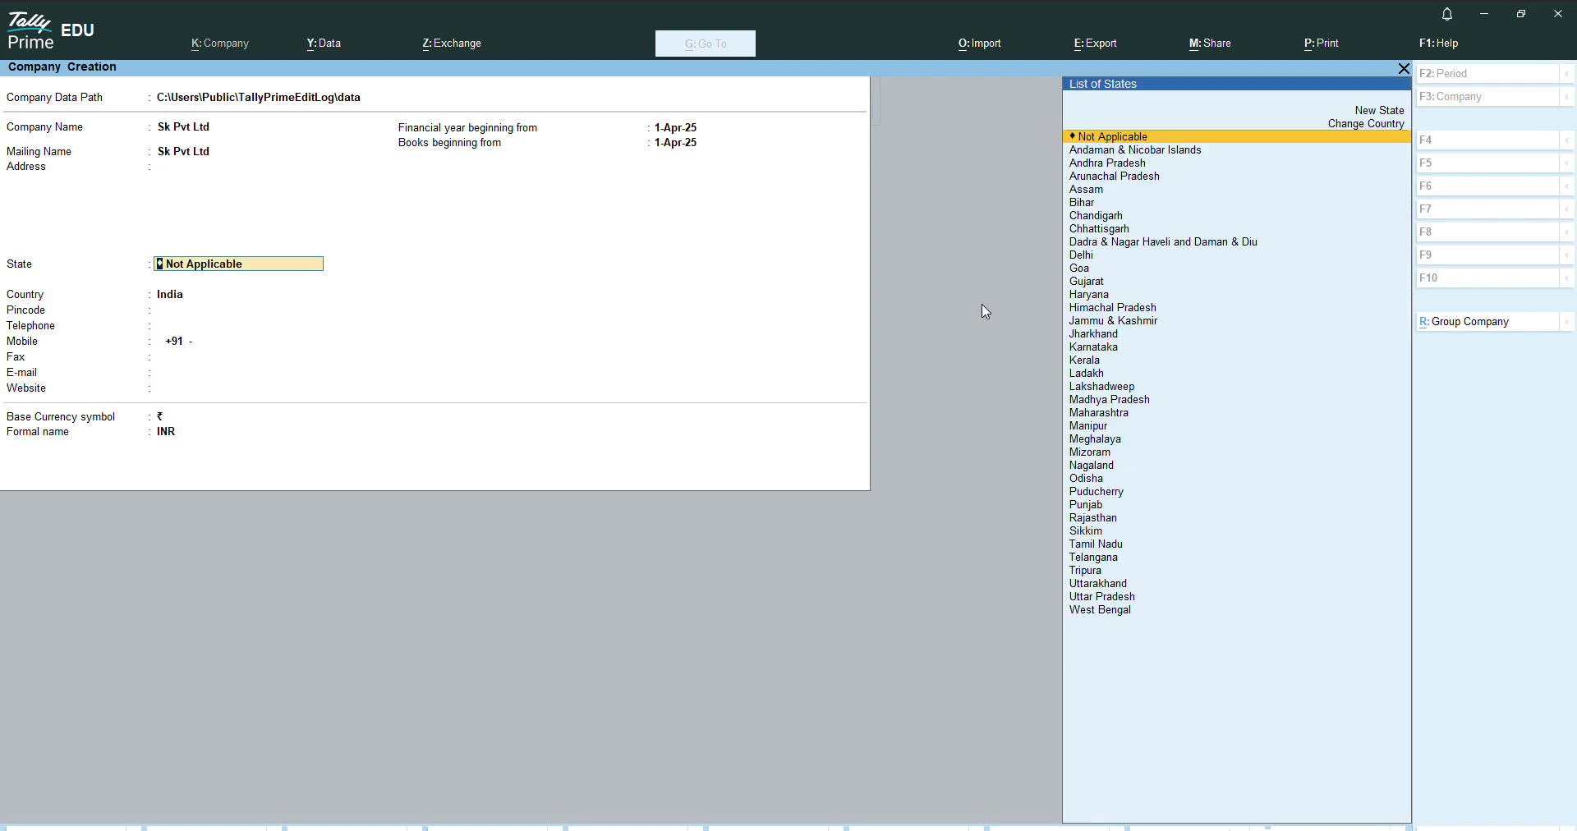
text(Ma)
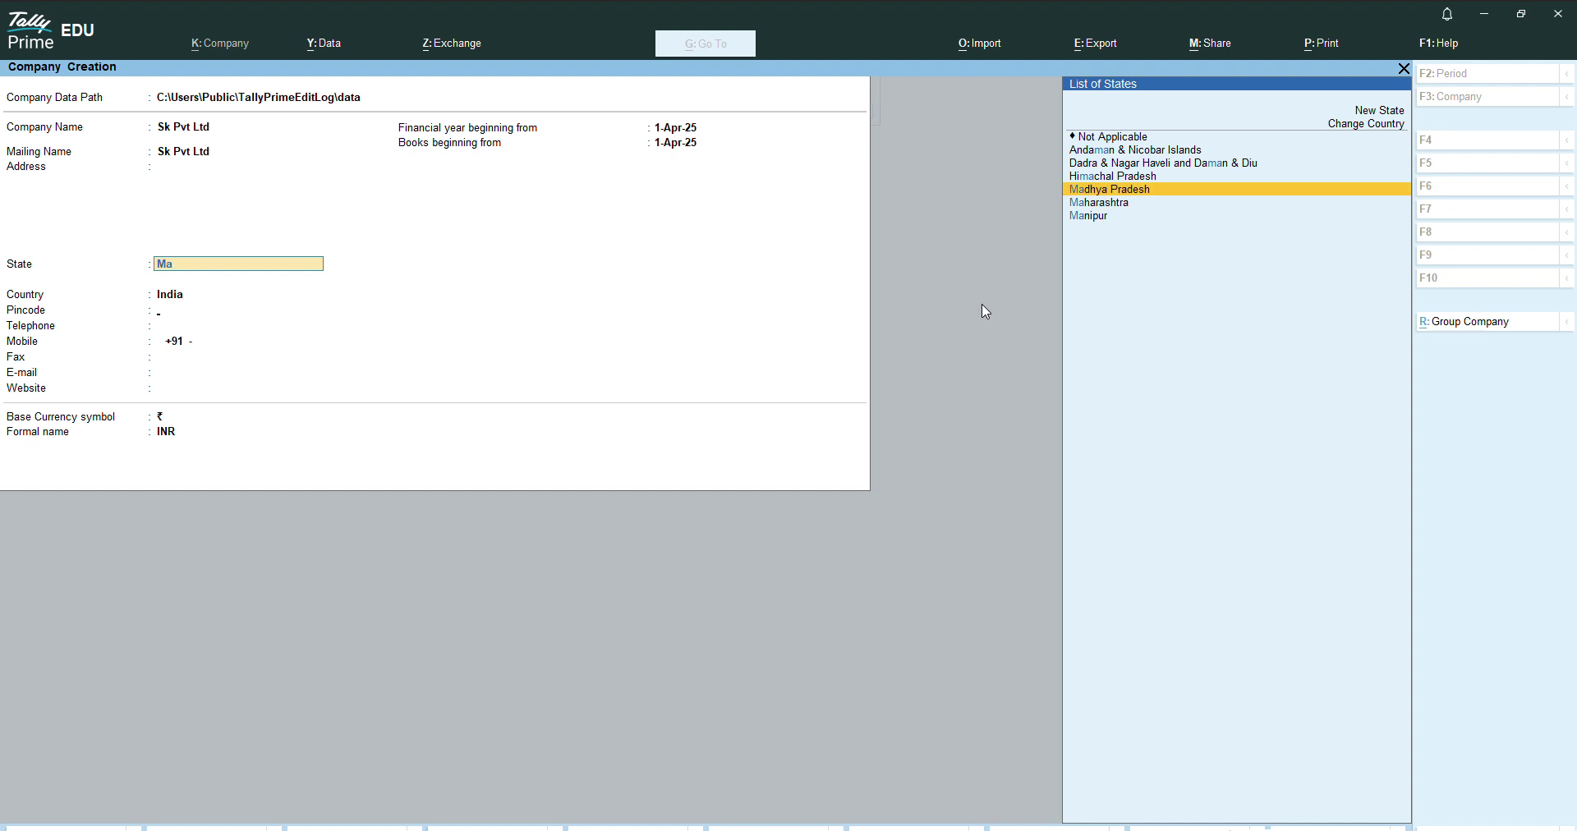
key(Return)
- Leave the remaining contact details blank, keep ₹ and INR as the base currency, and save the company
key(Return)
key(Return)
key(Return)
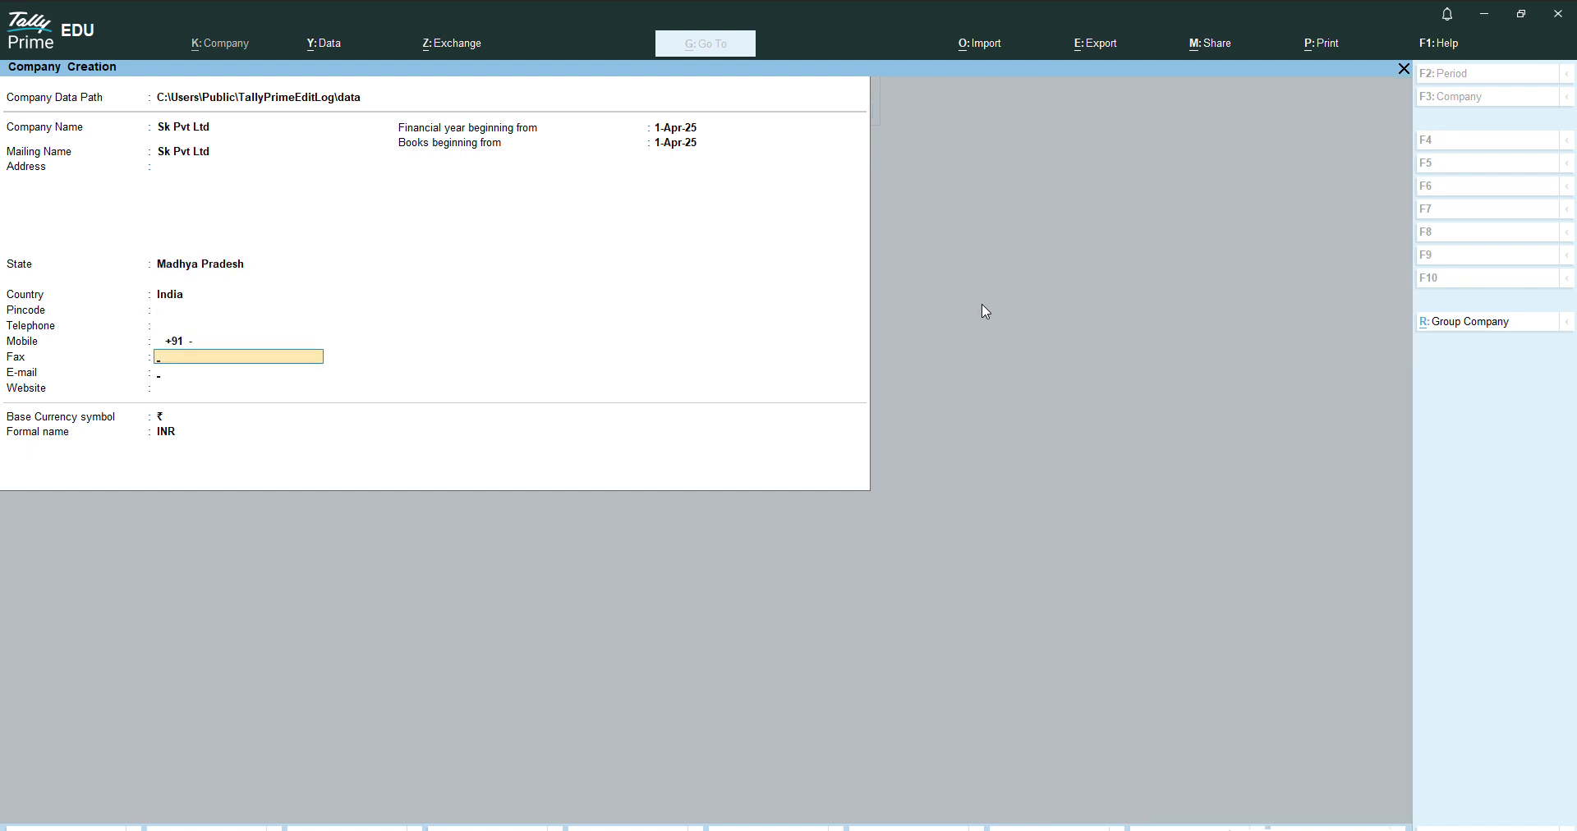
key(Return)
key(Return)
key(Return)
key(Return)
key(Return)
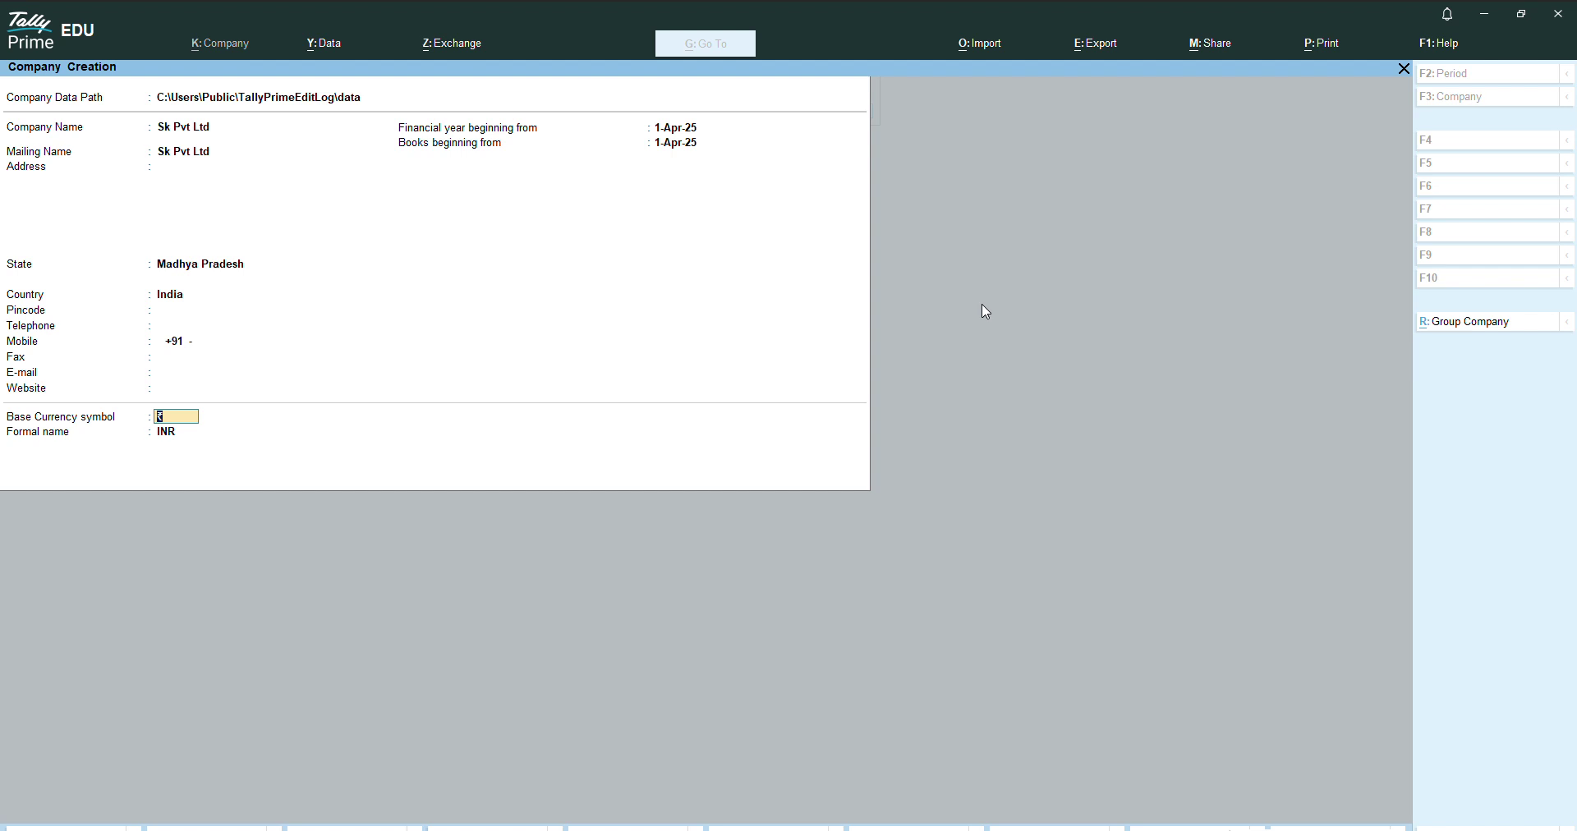
key(Return)
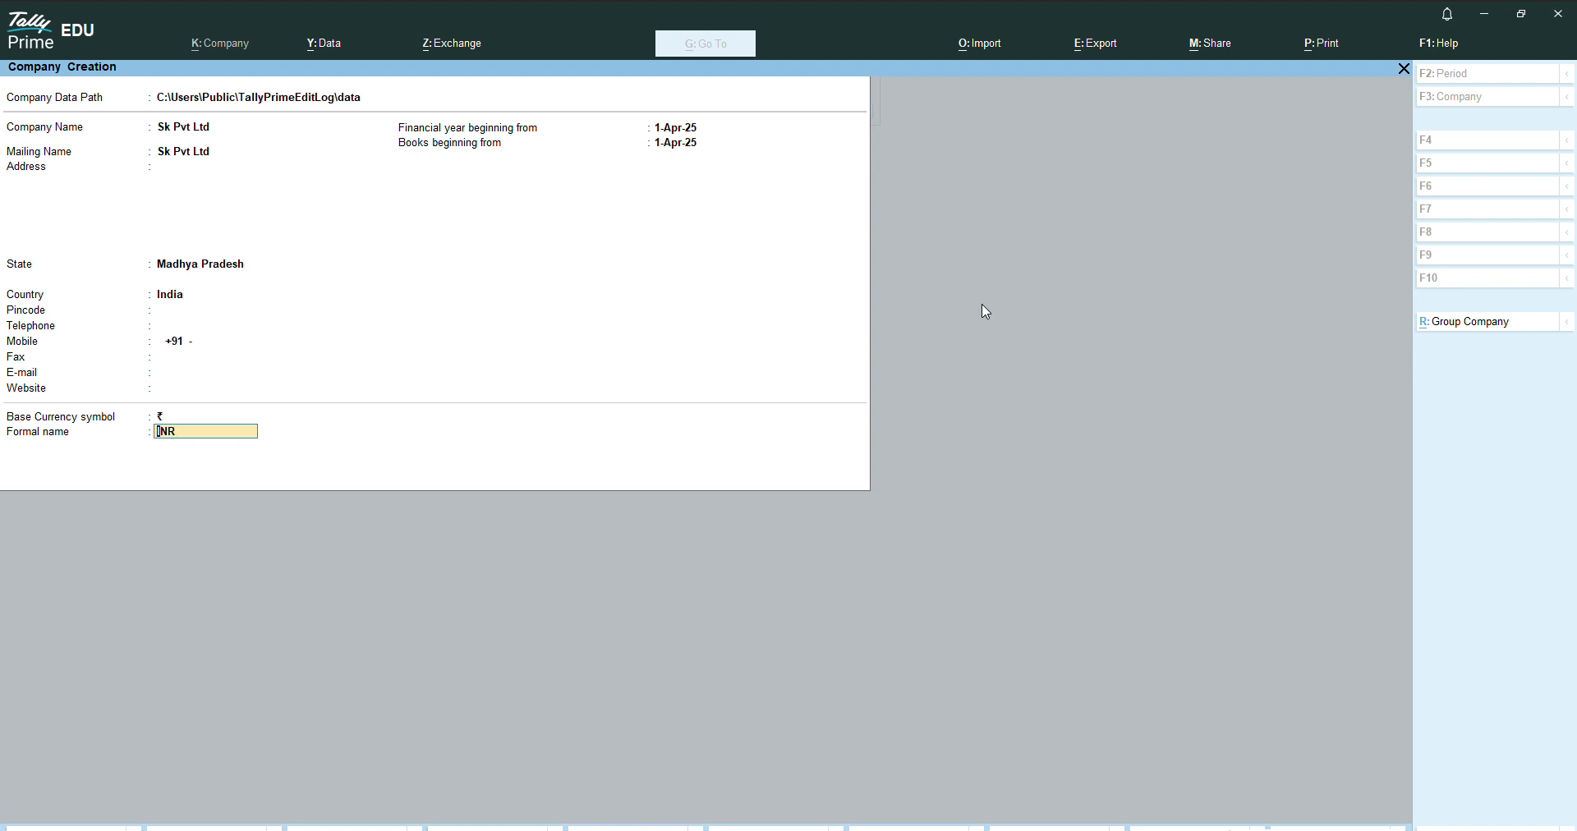
key(Return)
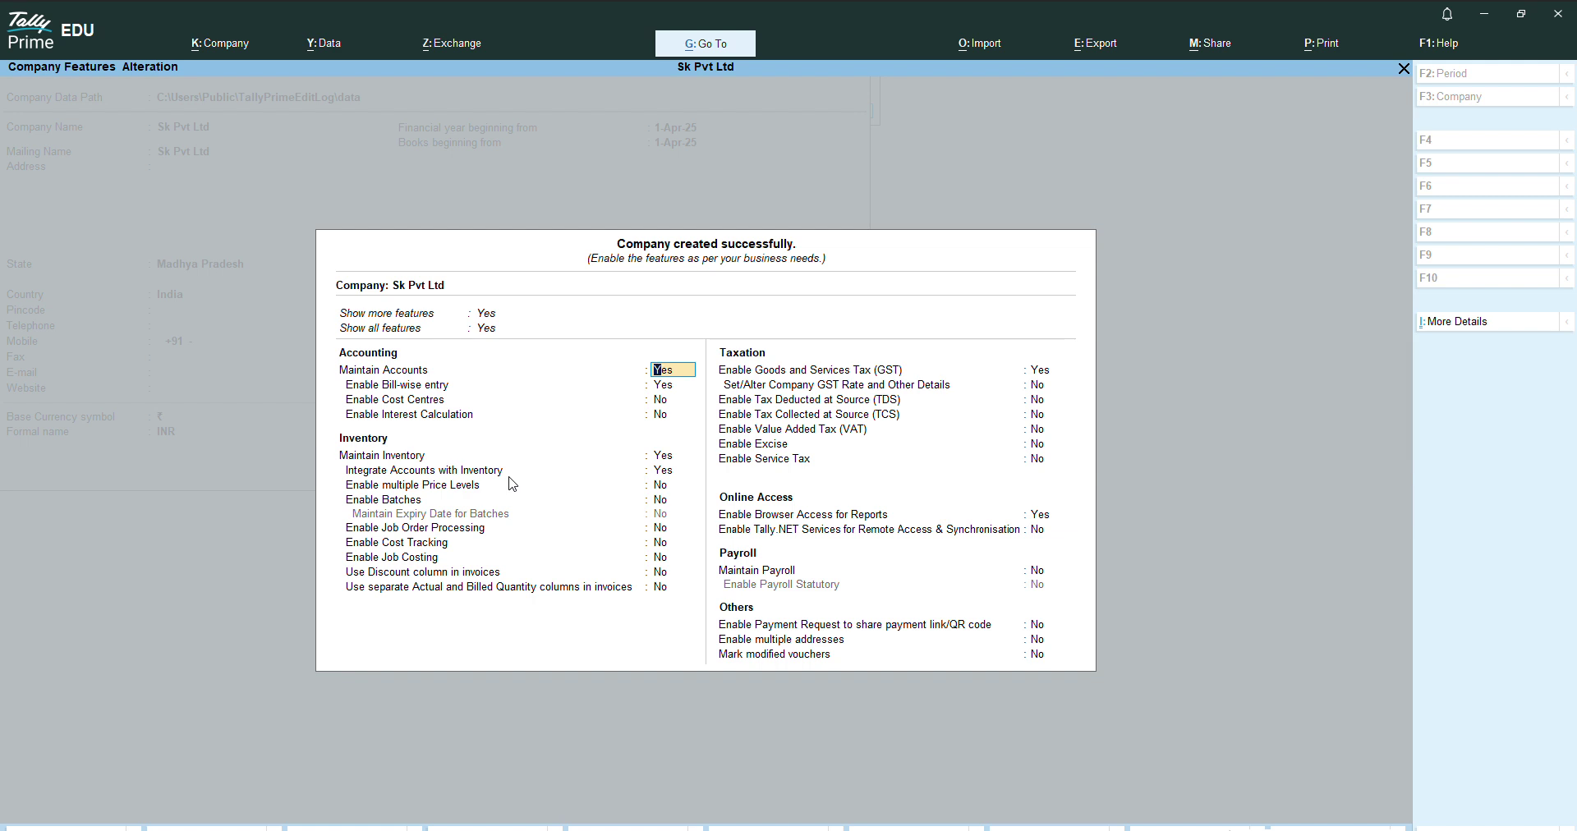
- Set Enable Goods and Services Tax (GST) to No in the company features
key(Down)
key(Down)
key(Down)
key(Down)
key(Down)
key(Down)
key(Down)
key(Down)
key(Down)
key(Down)
key(Down)
key(Down)
key(Down)
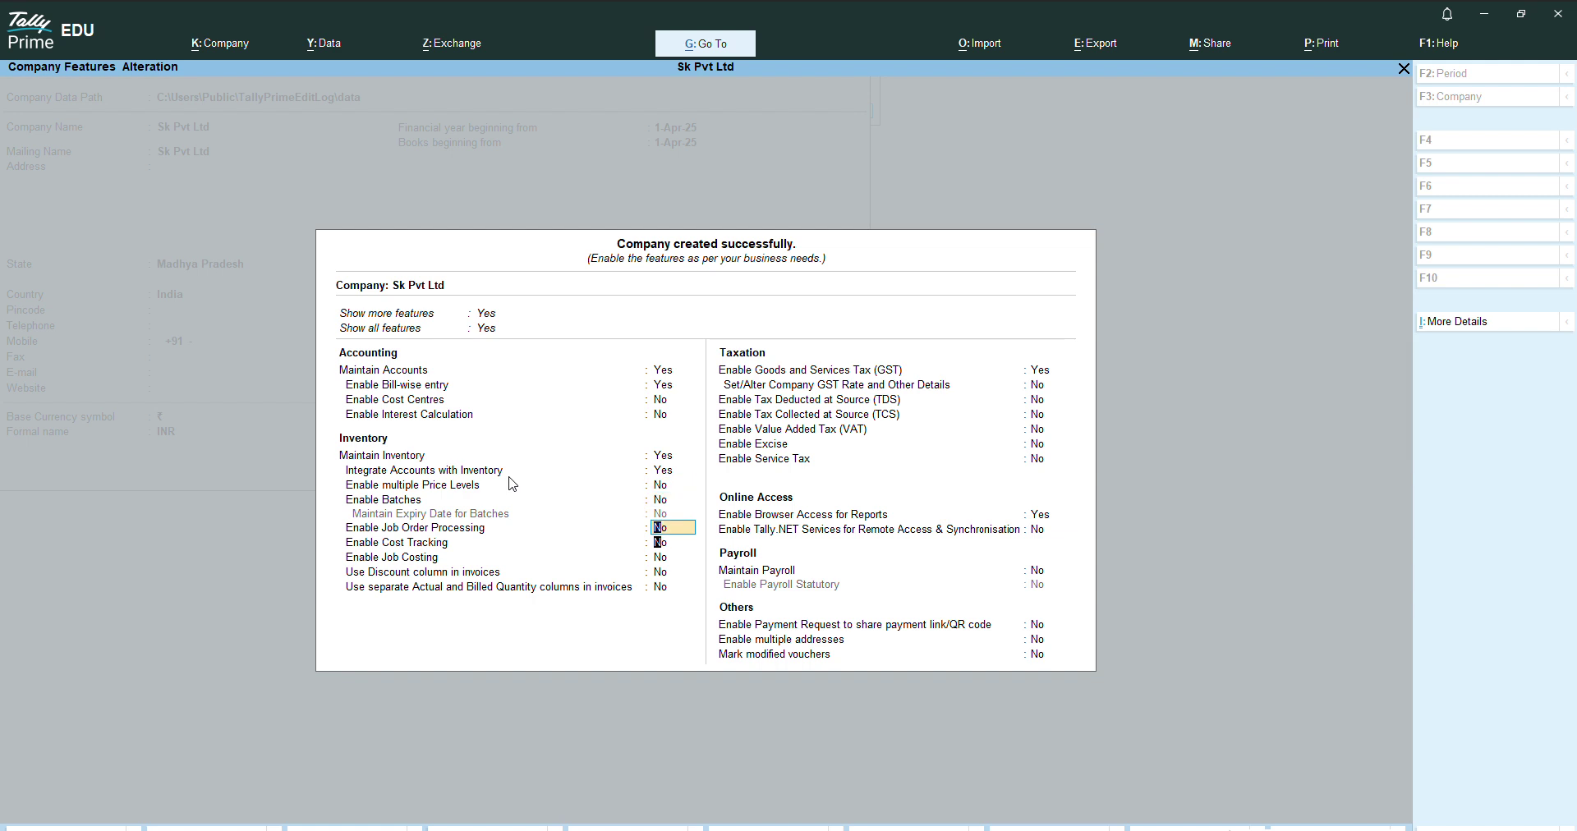
text(n)
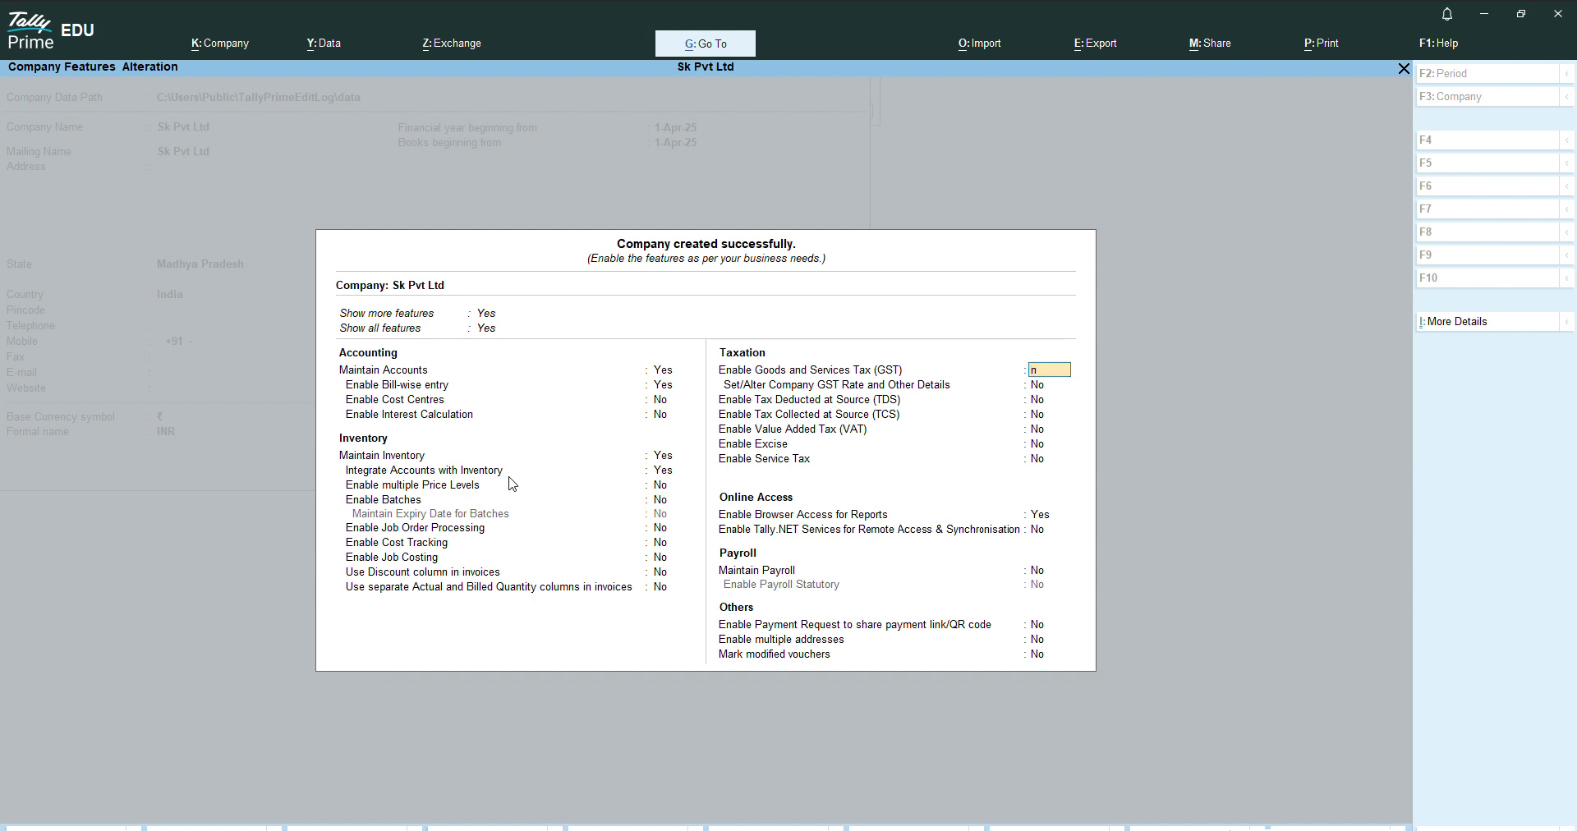
text(o)
key(Return)
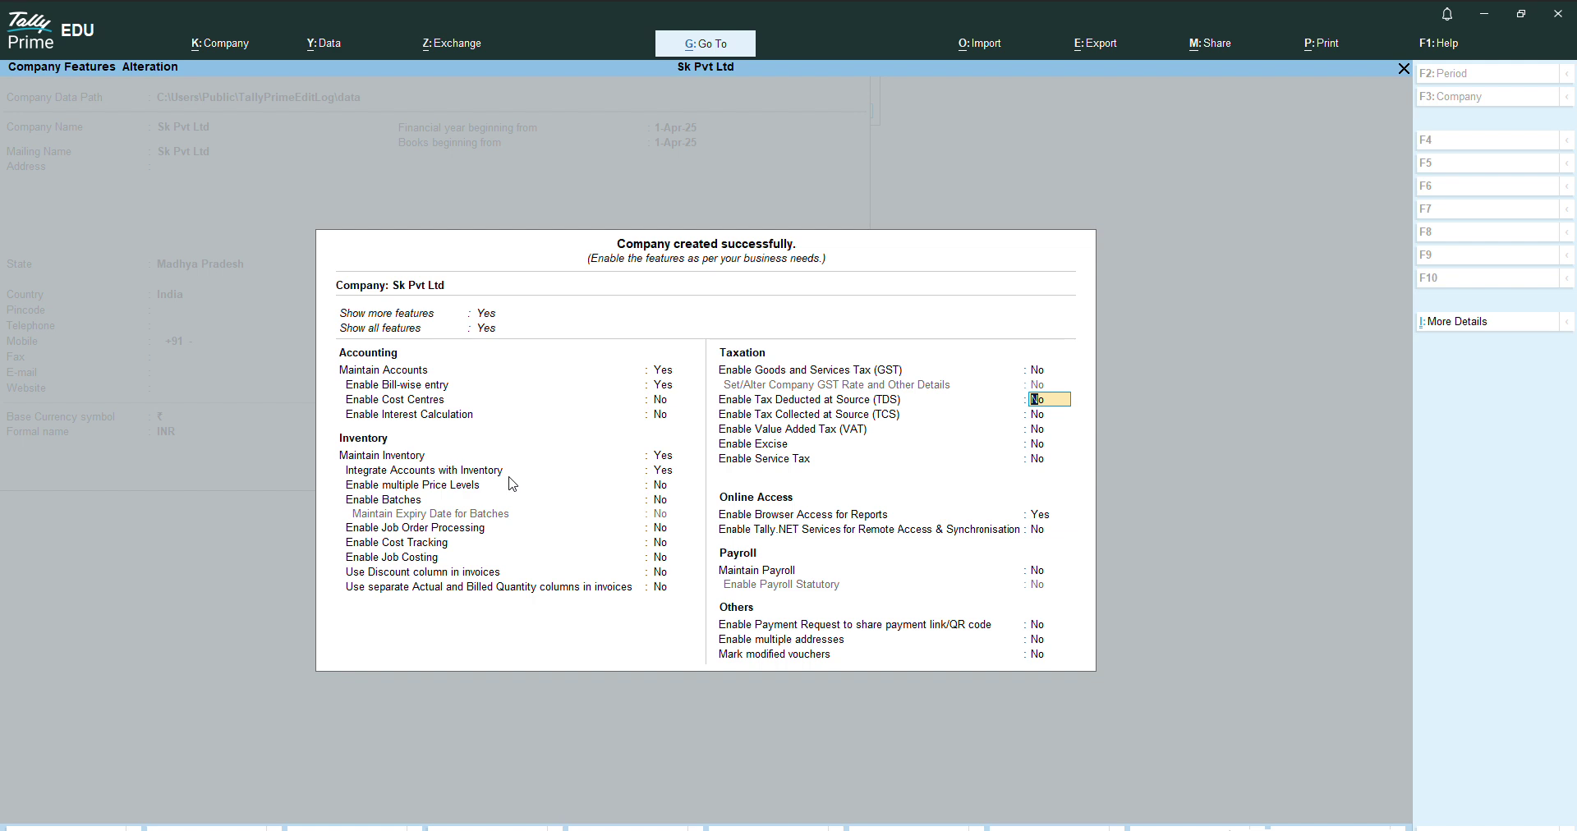
- Keep the remaining taxation, online access, payroll and other features at their defaults and save the company features
key(Return)
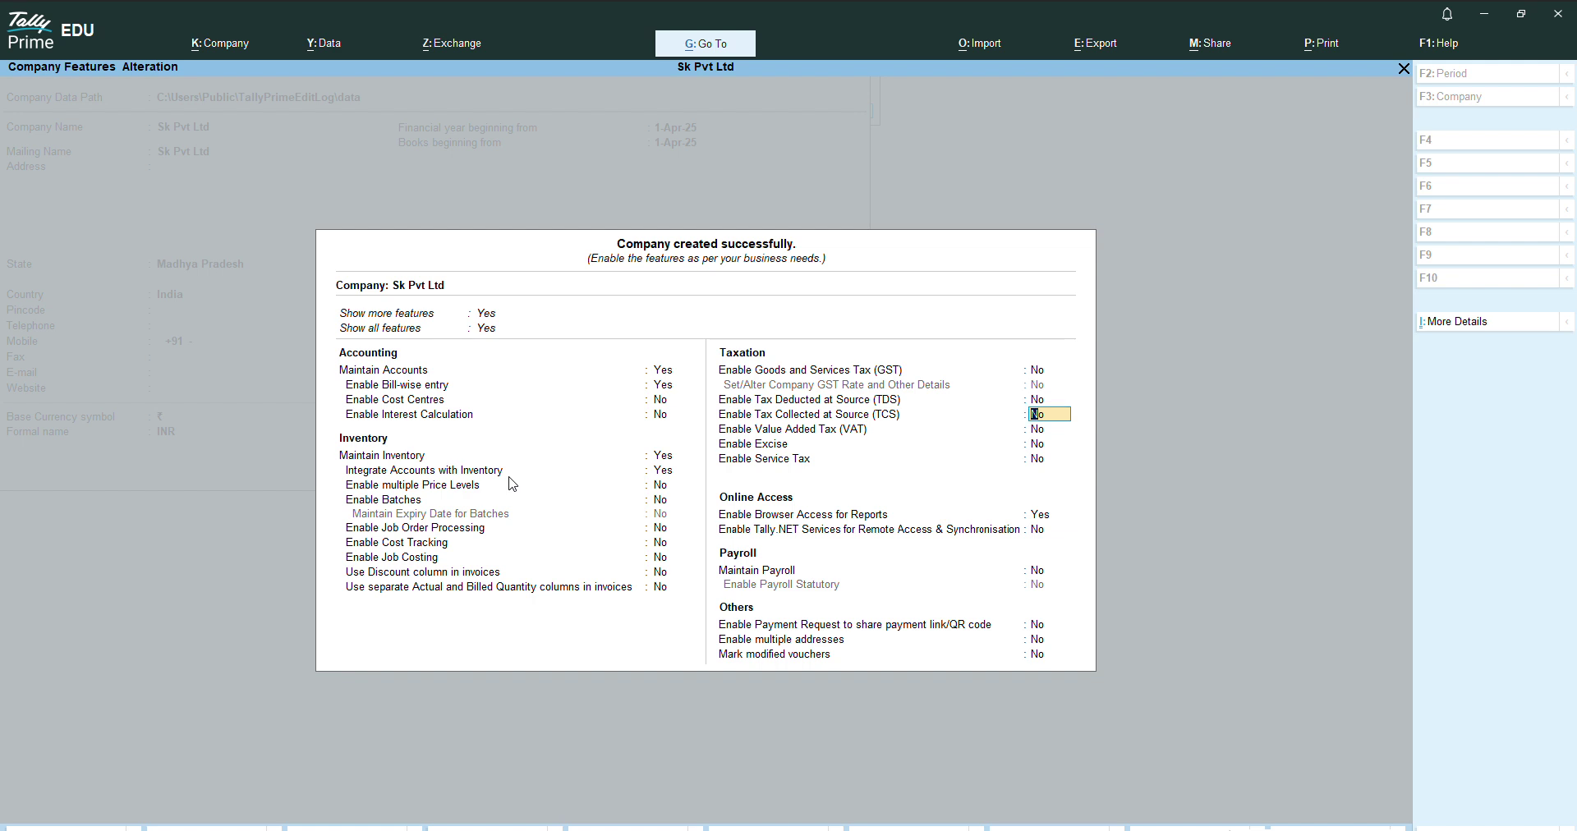
key(Return)
key(Return)
key(Return)
key(Return)
key(Return)
key(Return)
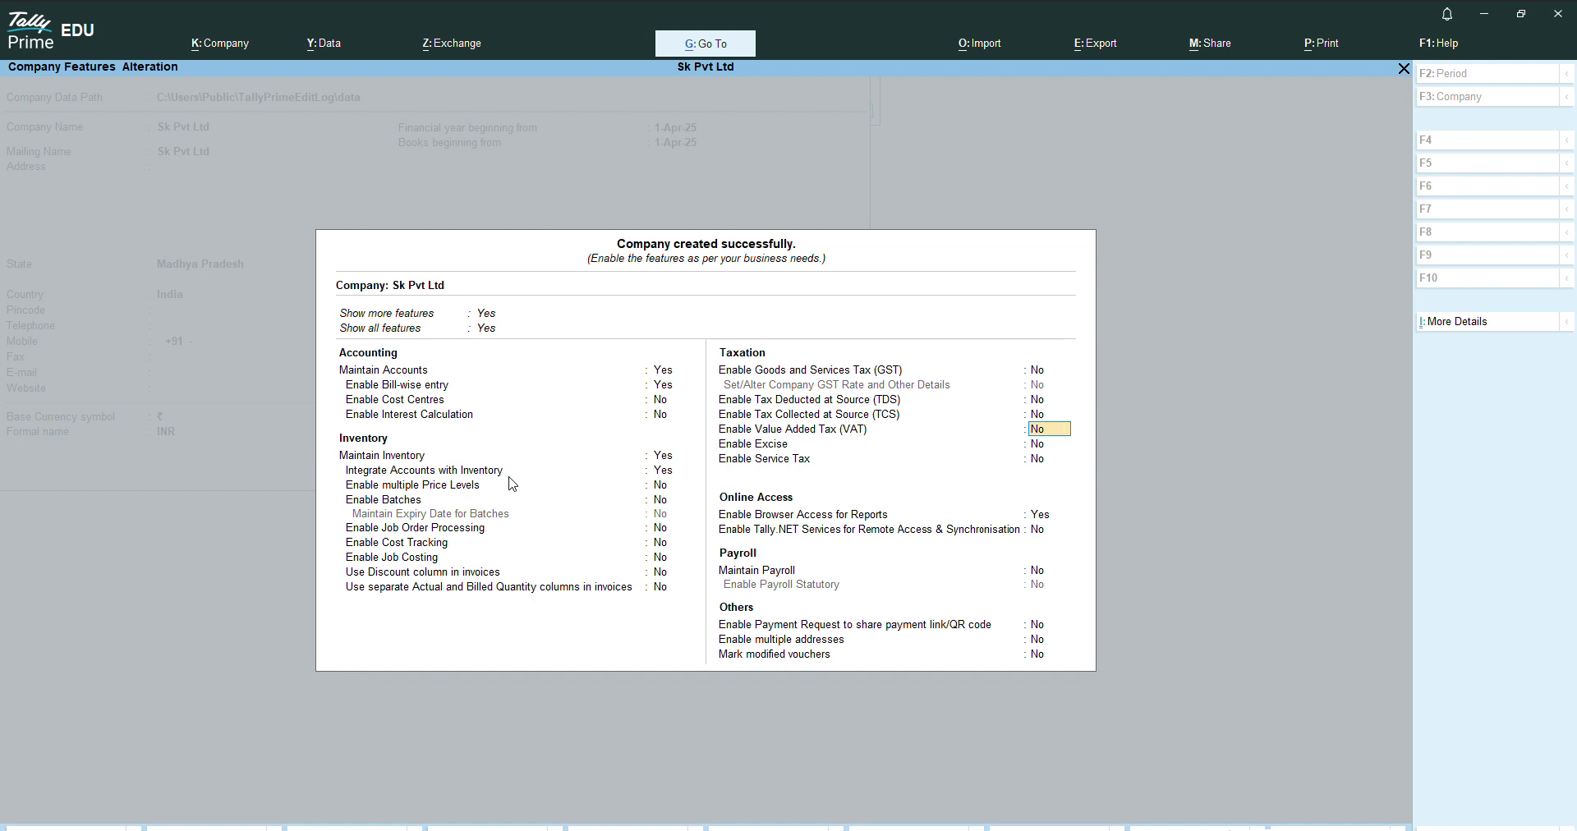
key(Return)
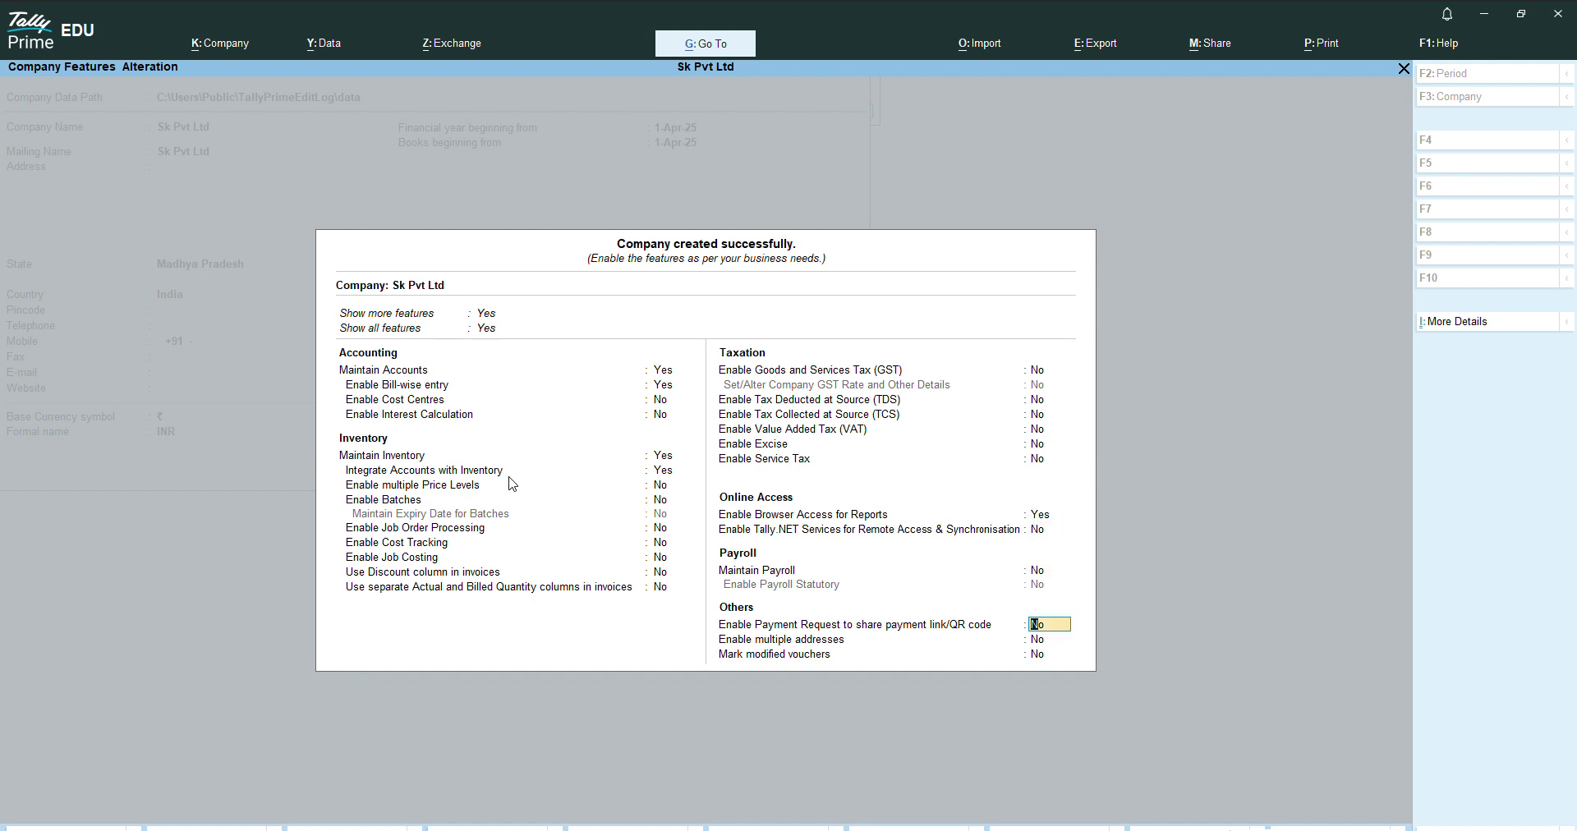
key(ctrl+a)
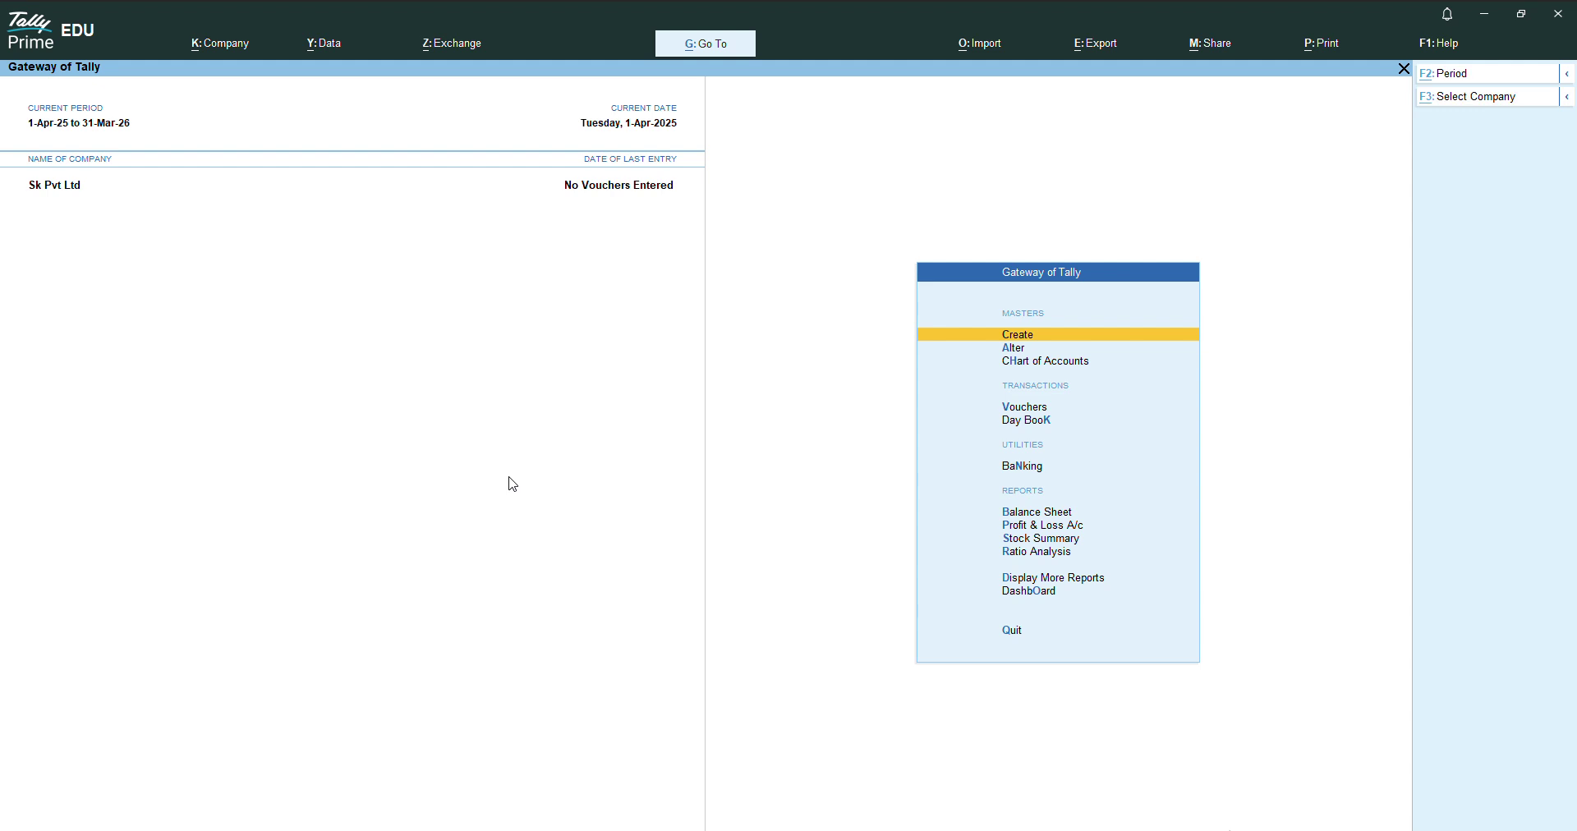
- Switch to Word to review the columns of the stock table, and return to TallyPrime
key(Return)
key(alt+Tab)
key(alt+Tab)
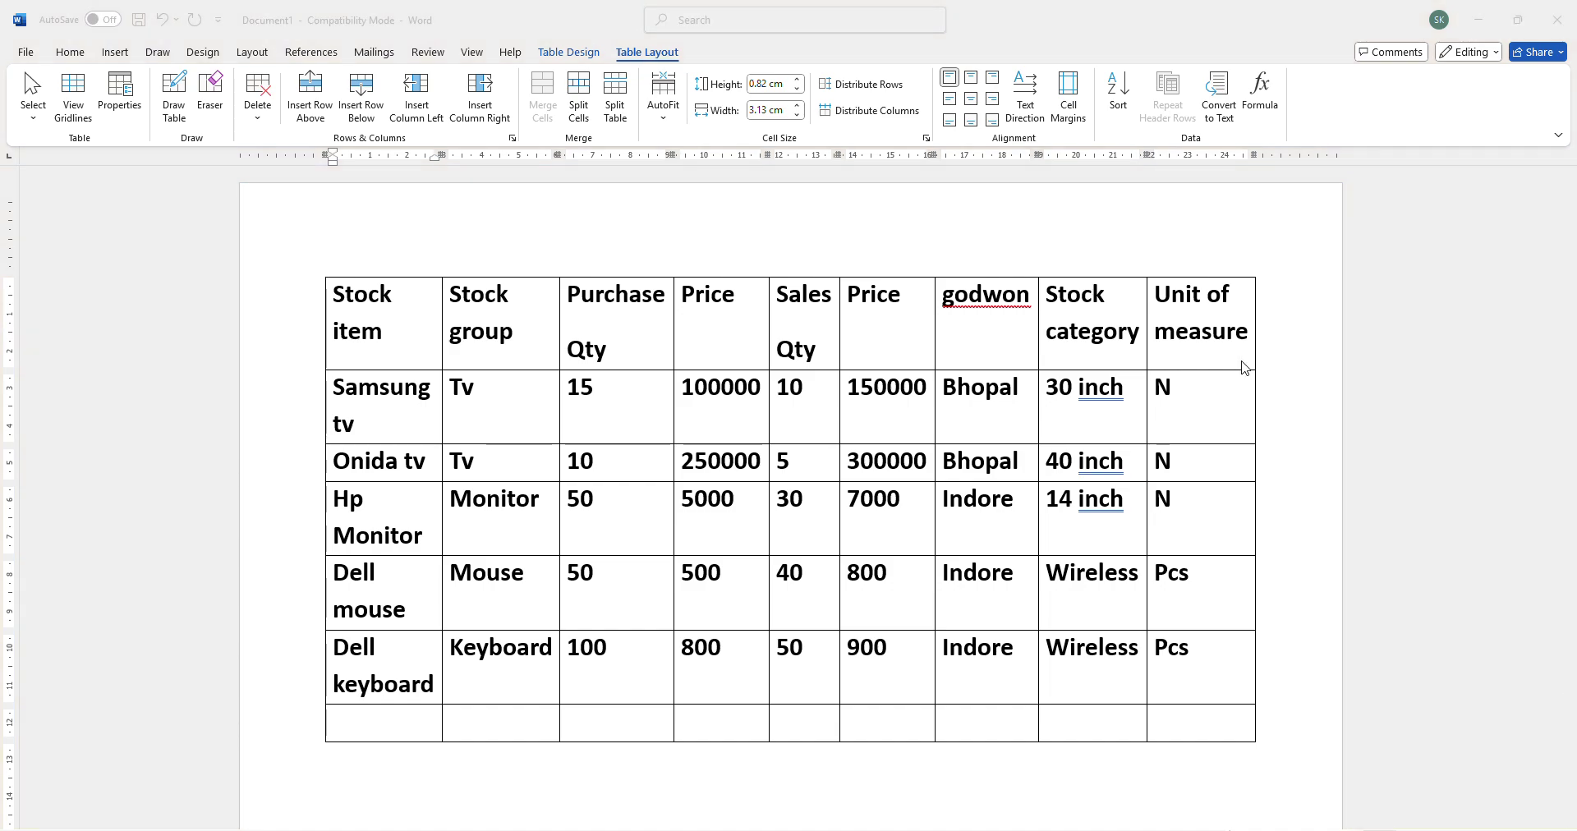
key(alt+Tab)
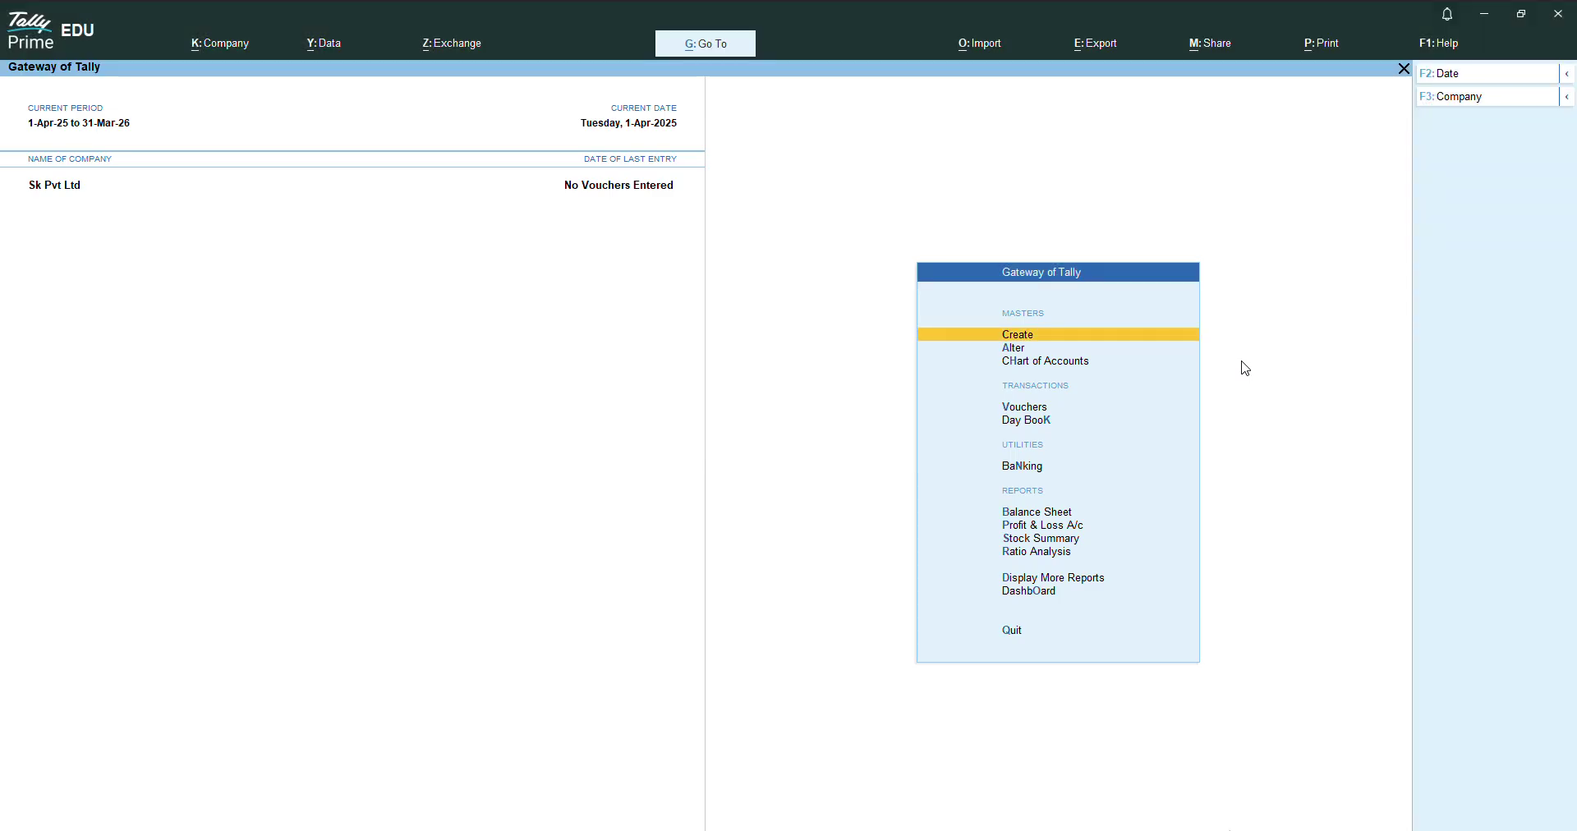
- Open the creation form for a new stock group from the inventory masters
key(Return)
key(Down)
key(Down)
key(Down)
key(Down)
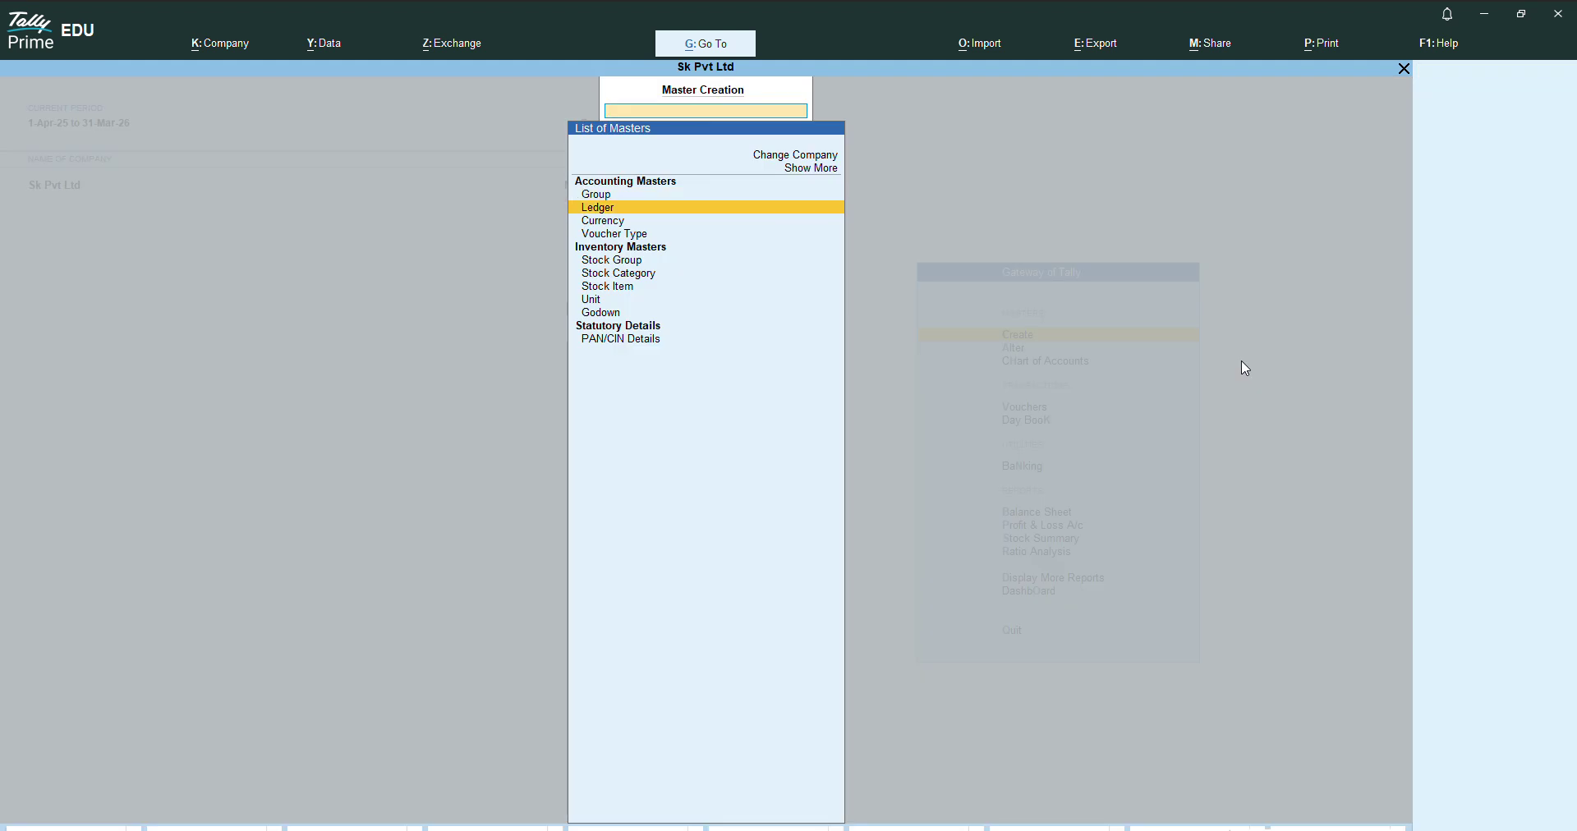
key(Down)
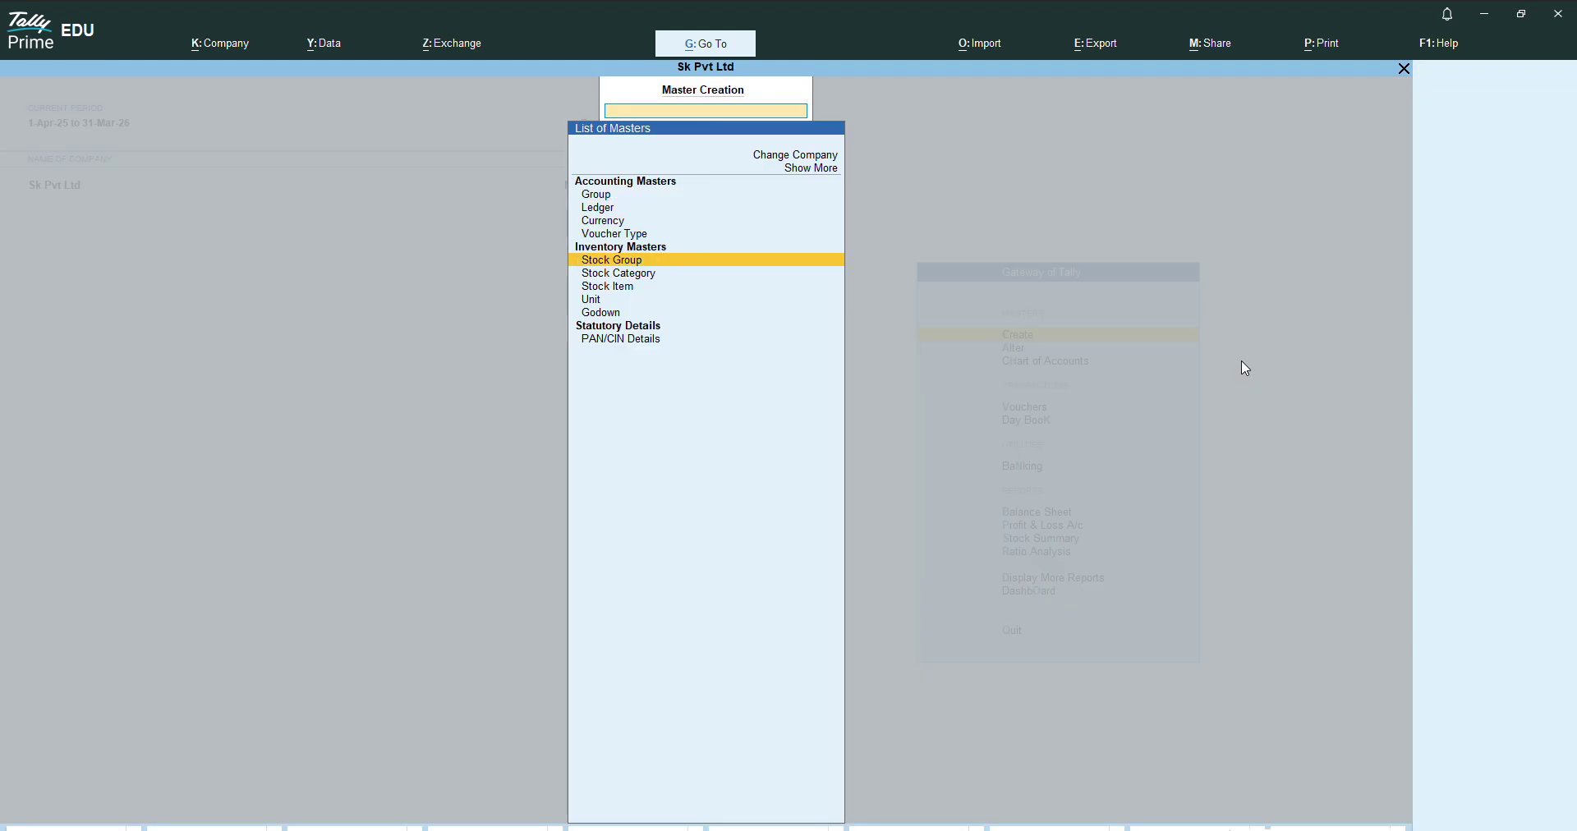
key(Down)
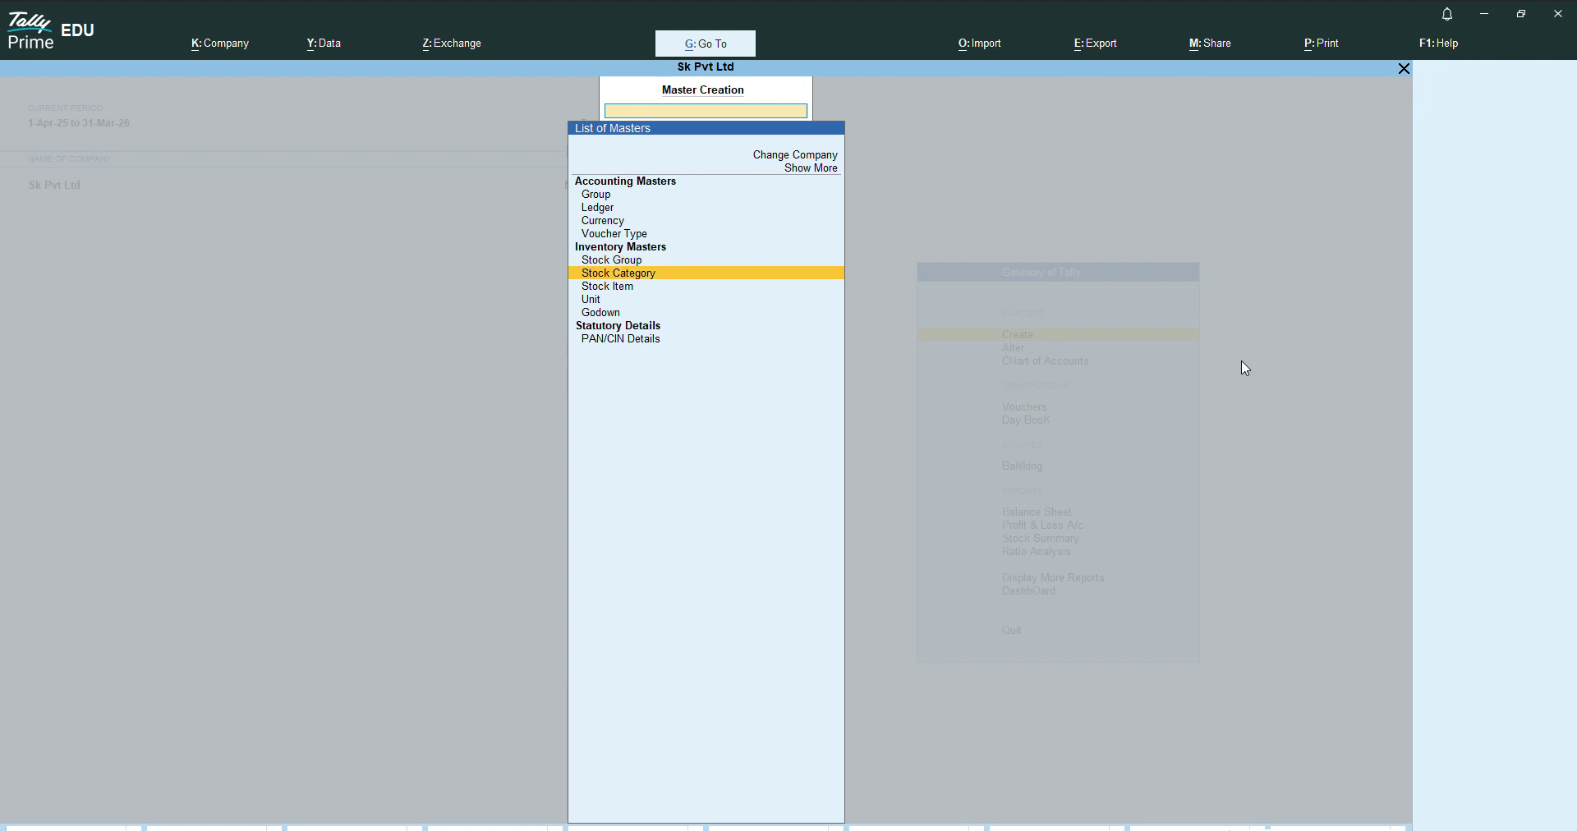
key(Down)
key(Down)
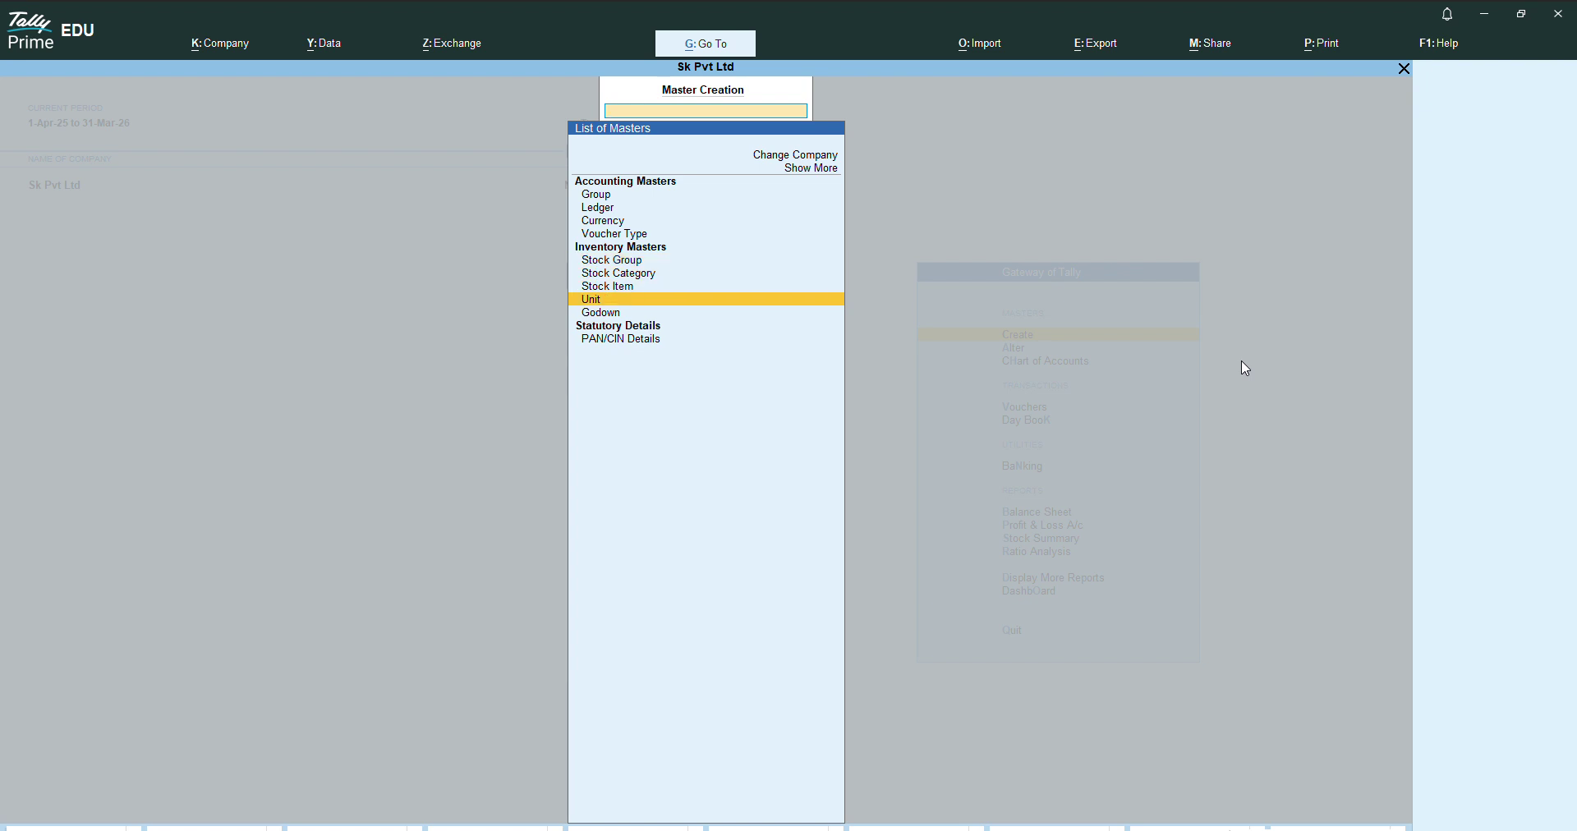
key(Down)
key(Up)
key(Up)
key(Up)
key(Up)
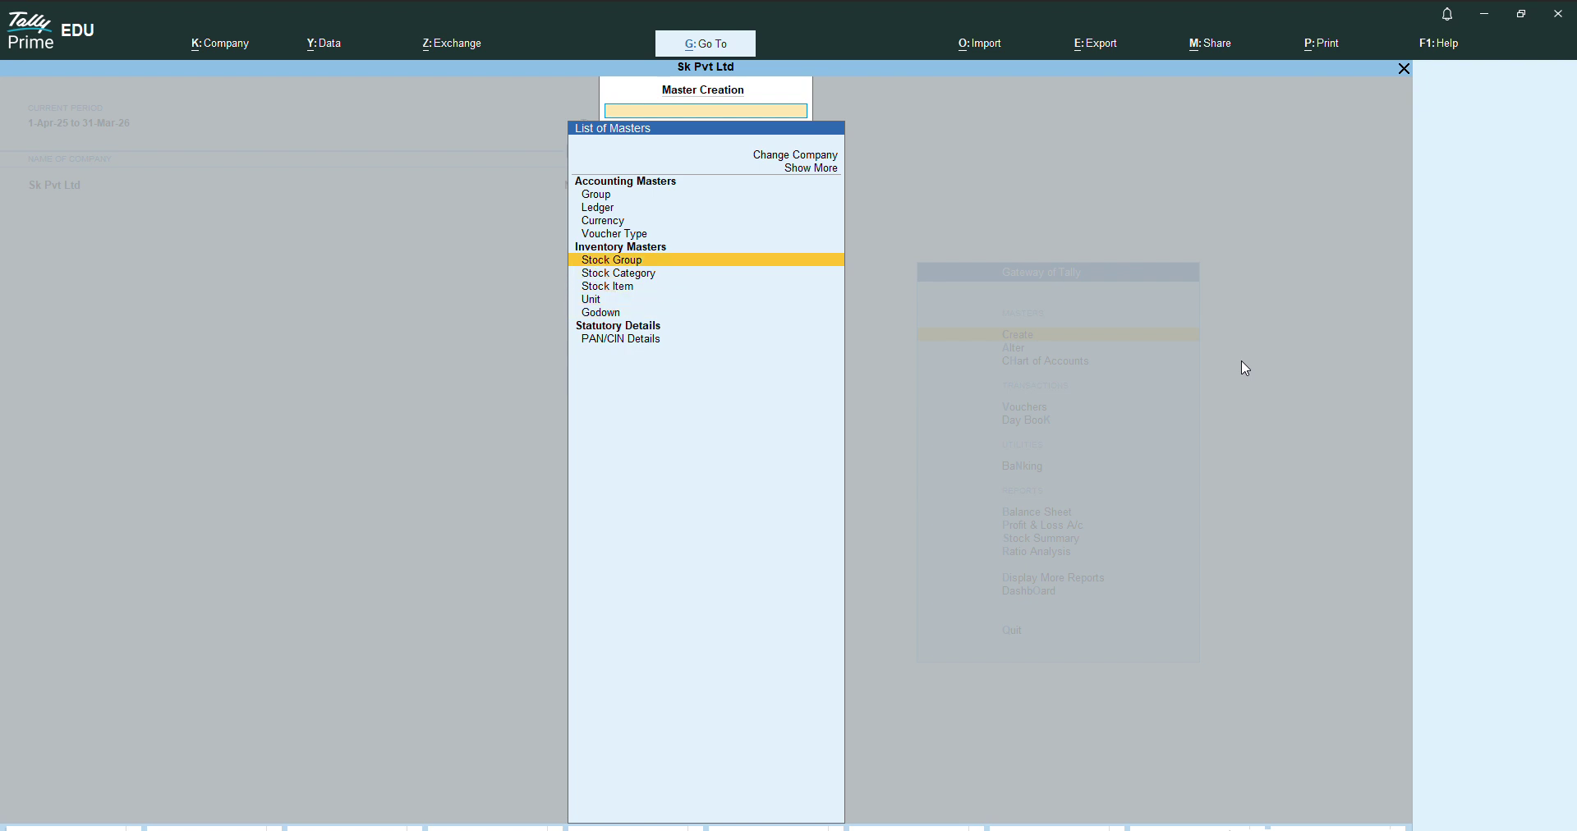
key(Return)
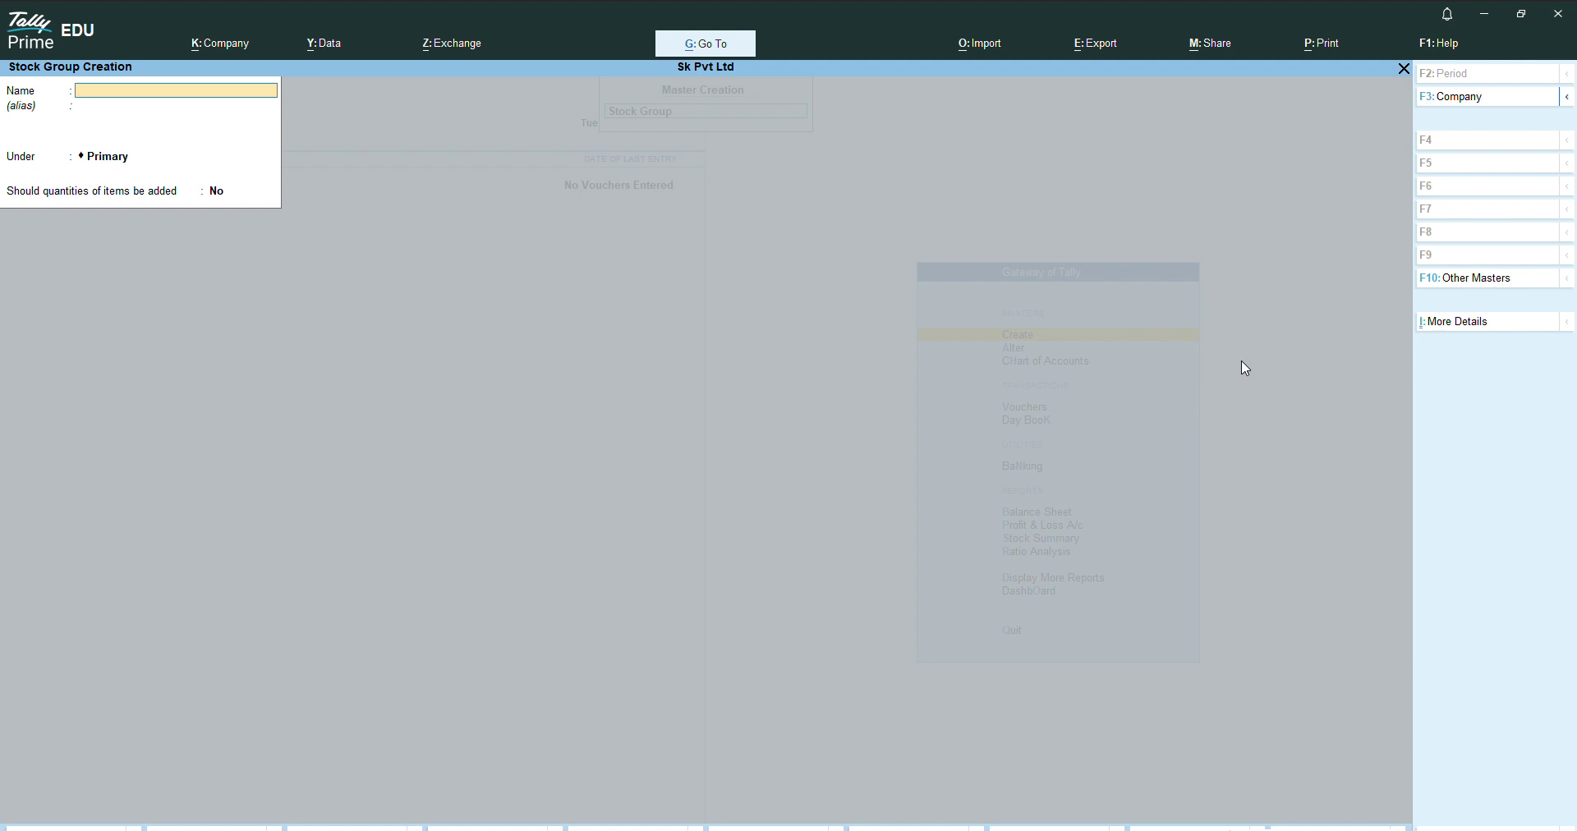
- Create the stock group Television under Primary, with Should quantities of items be added set to No
text(Tv)
text(elevision)
key(Return)
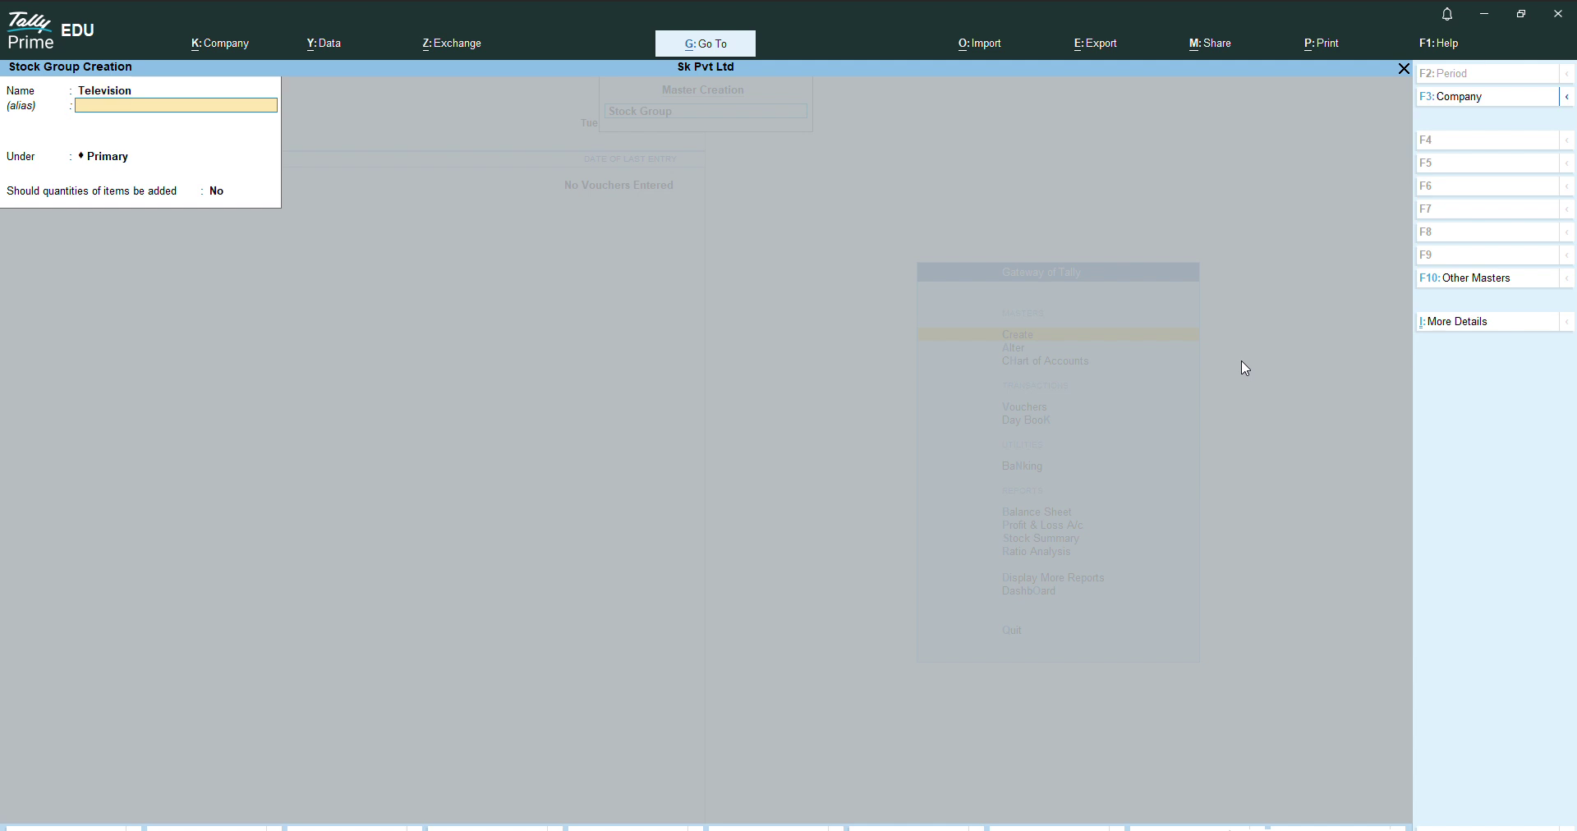
key(Return)
key(Return)
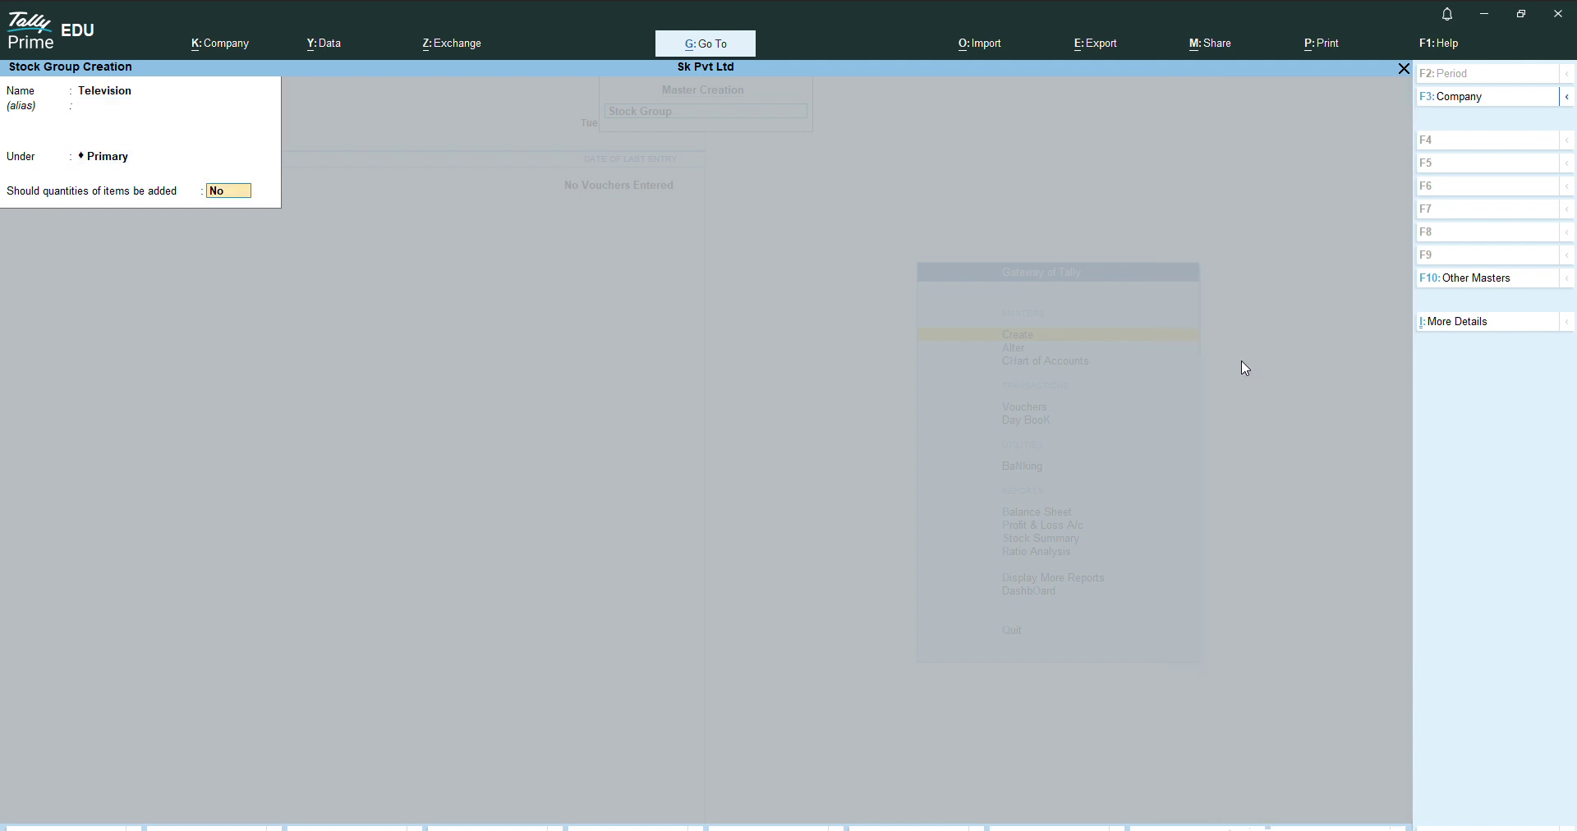
key(Return)
key(Return)
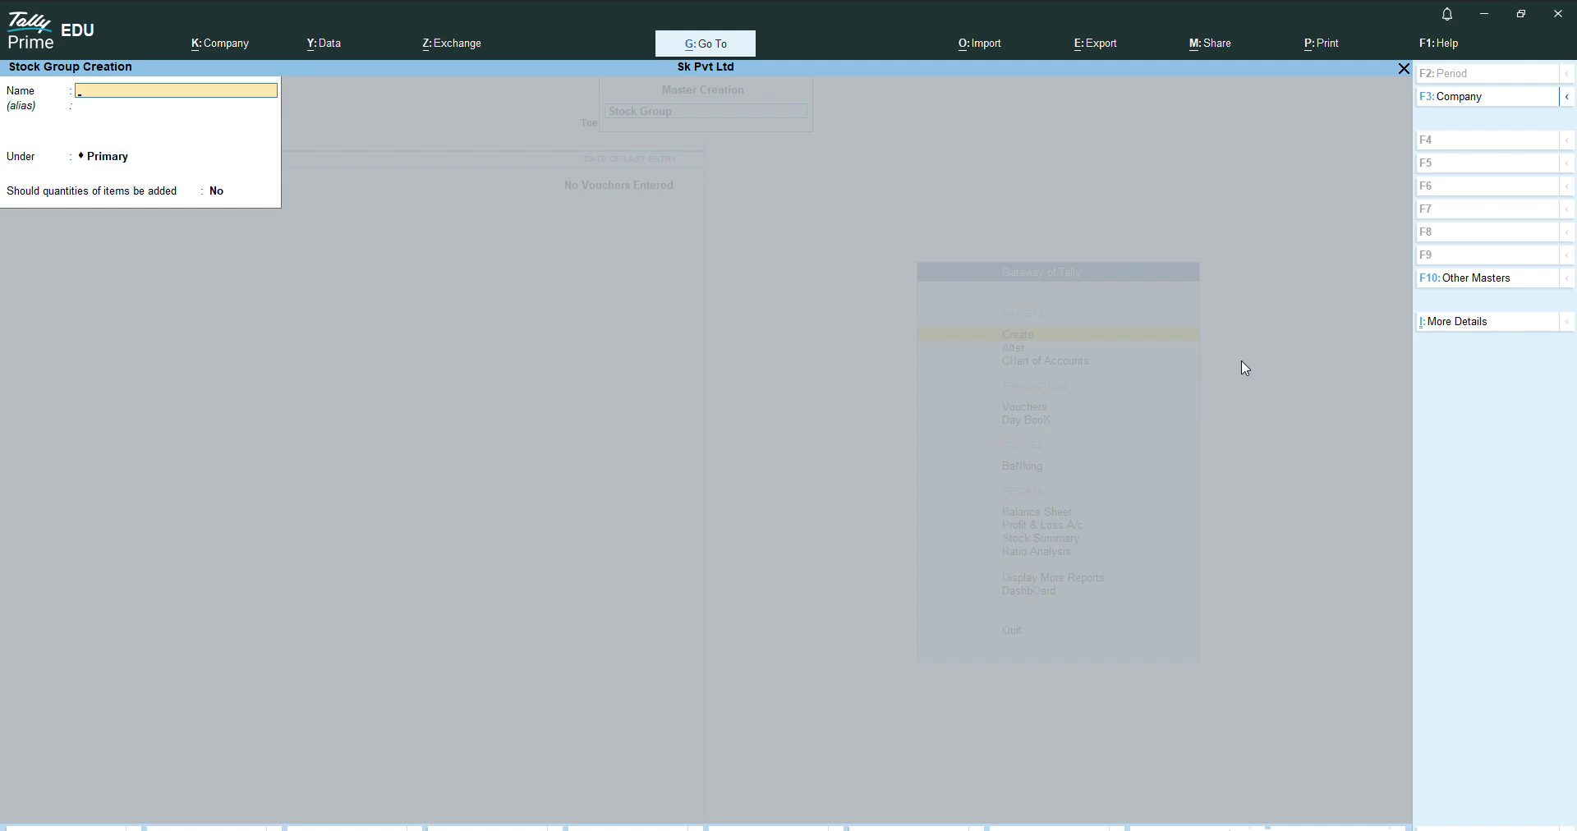
- Create the stock groups Monitor and Keyboard, checking the group names against the table in Word
key(F2)
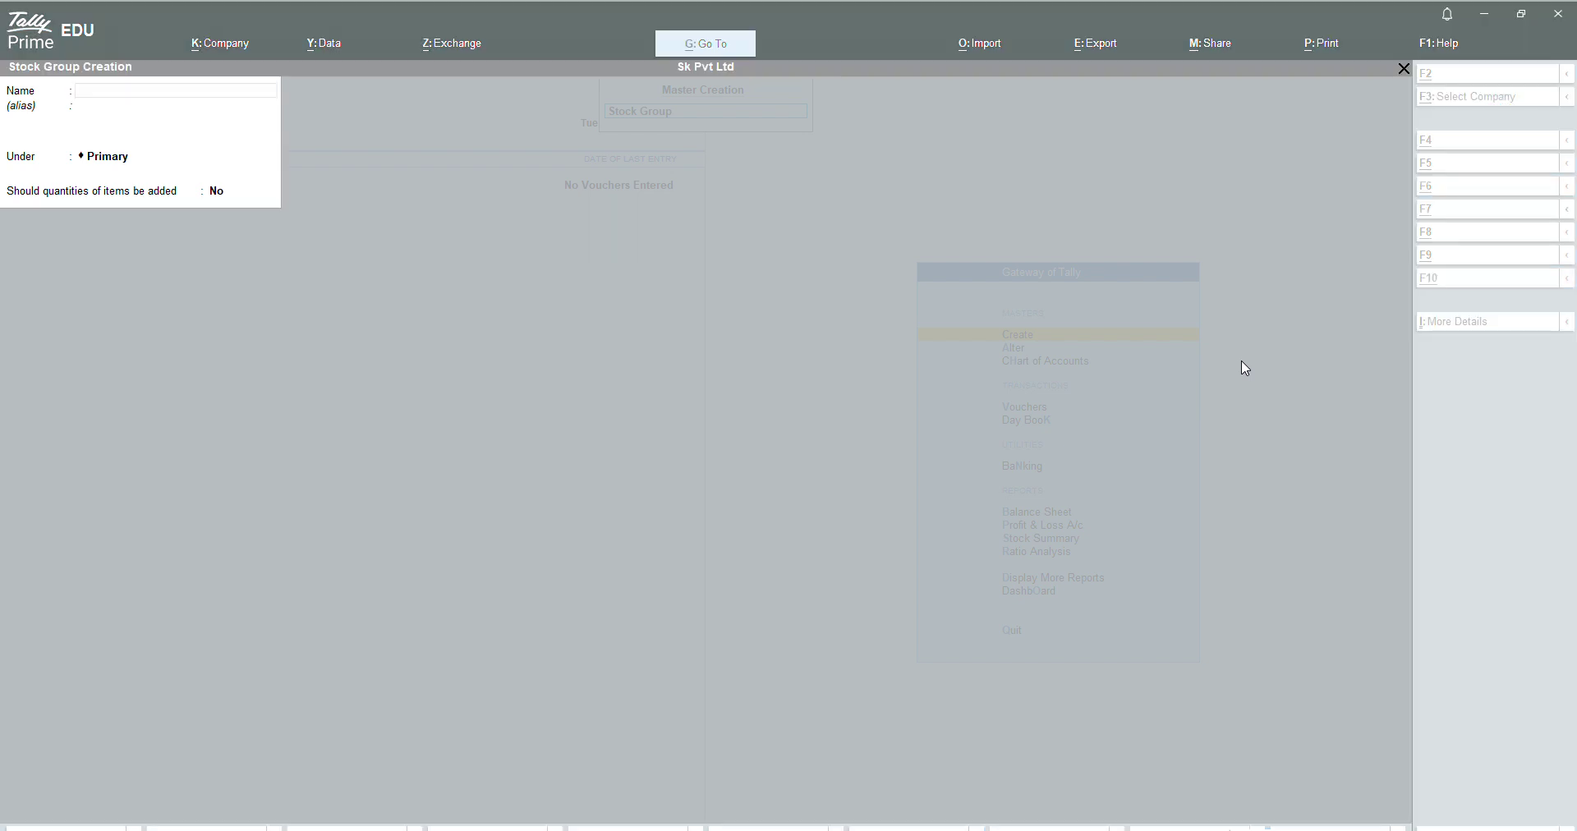
key(Escape)
key(alt+Tab)
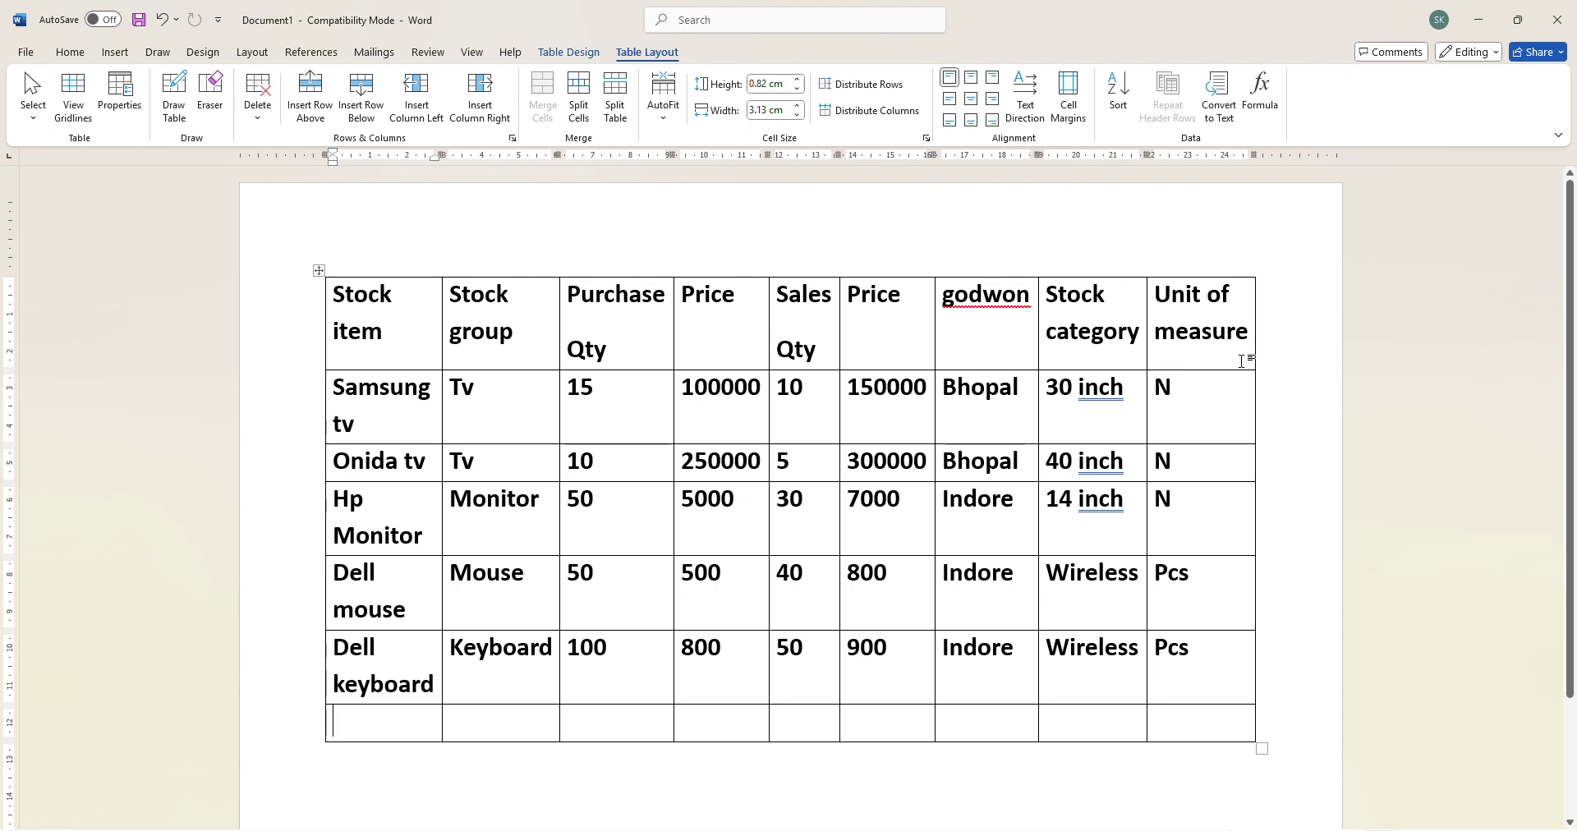
key(alt+Tab)
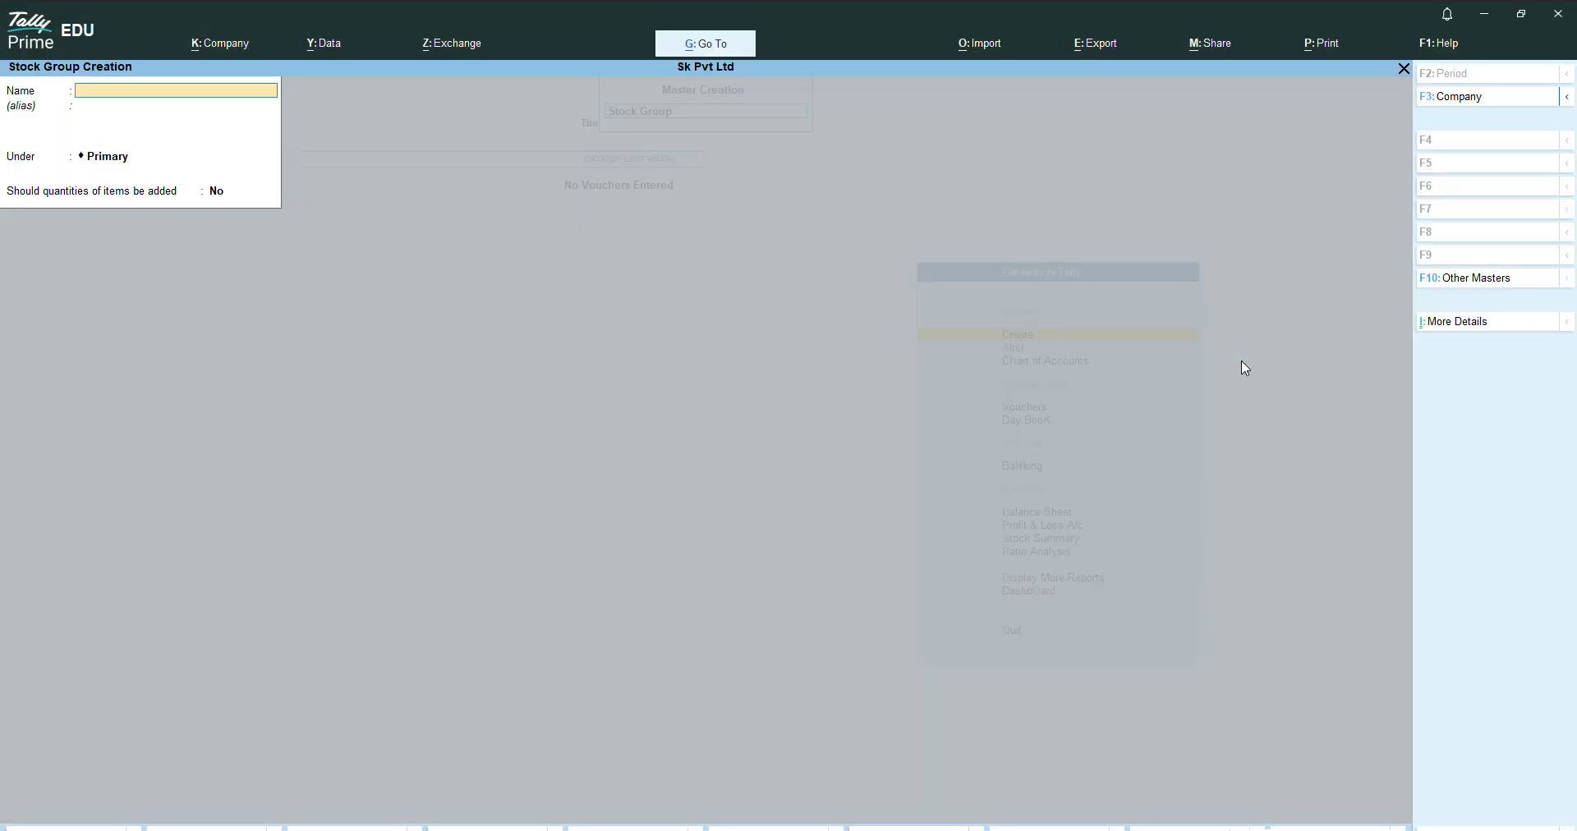
text(M)
key(ctrl+BackSpace)
text(Monitor)
key(ctrl+BackSpace)
text(Keyboard)
key(ctrl+BackSpace)
key(alt+Tab)
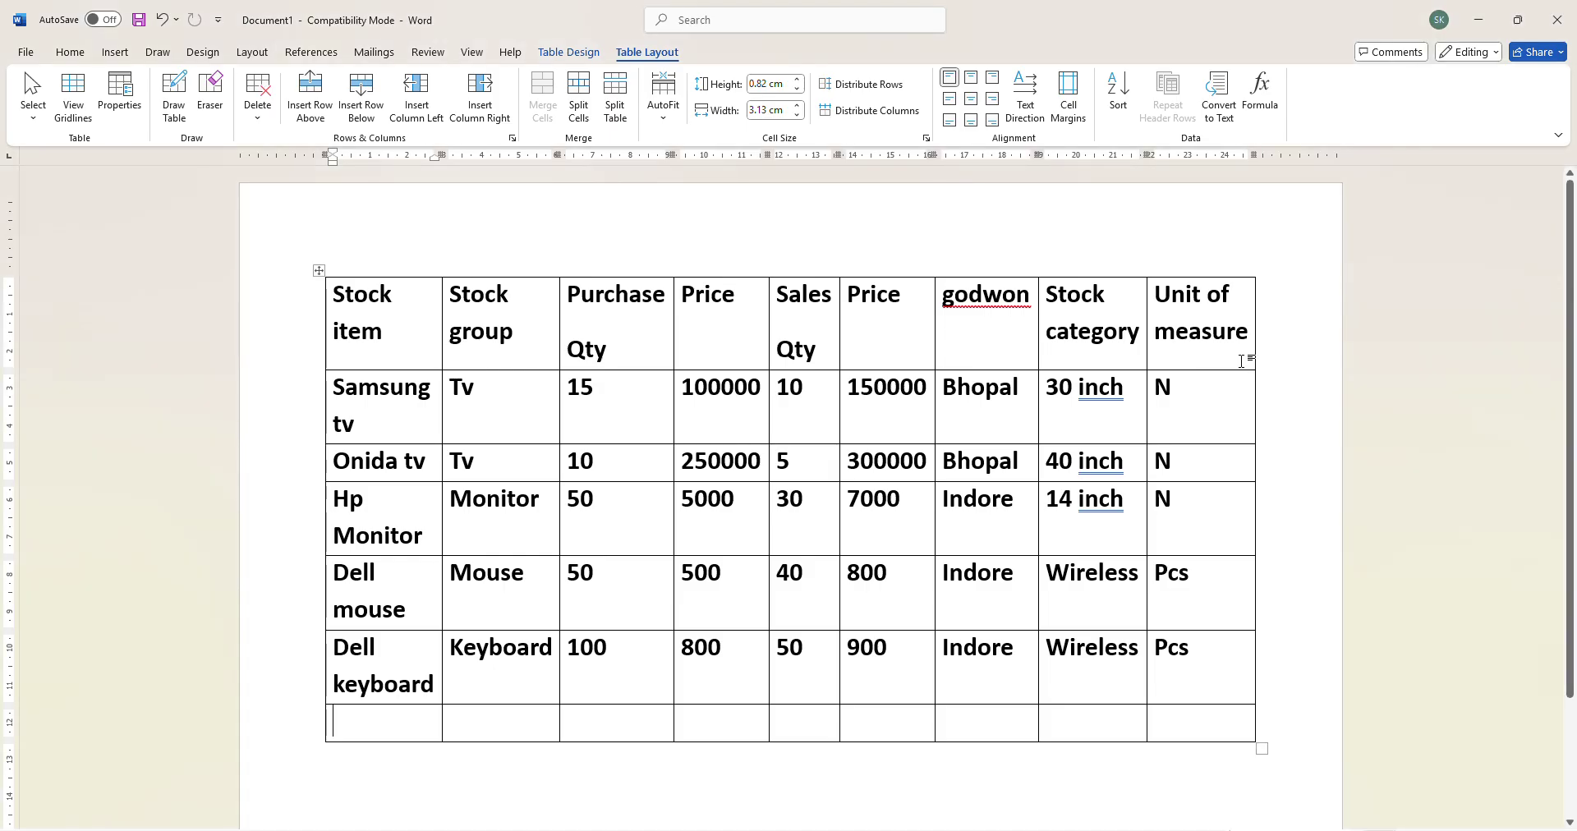
key(alt+Tab)
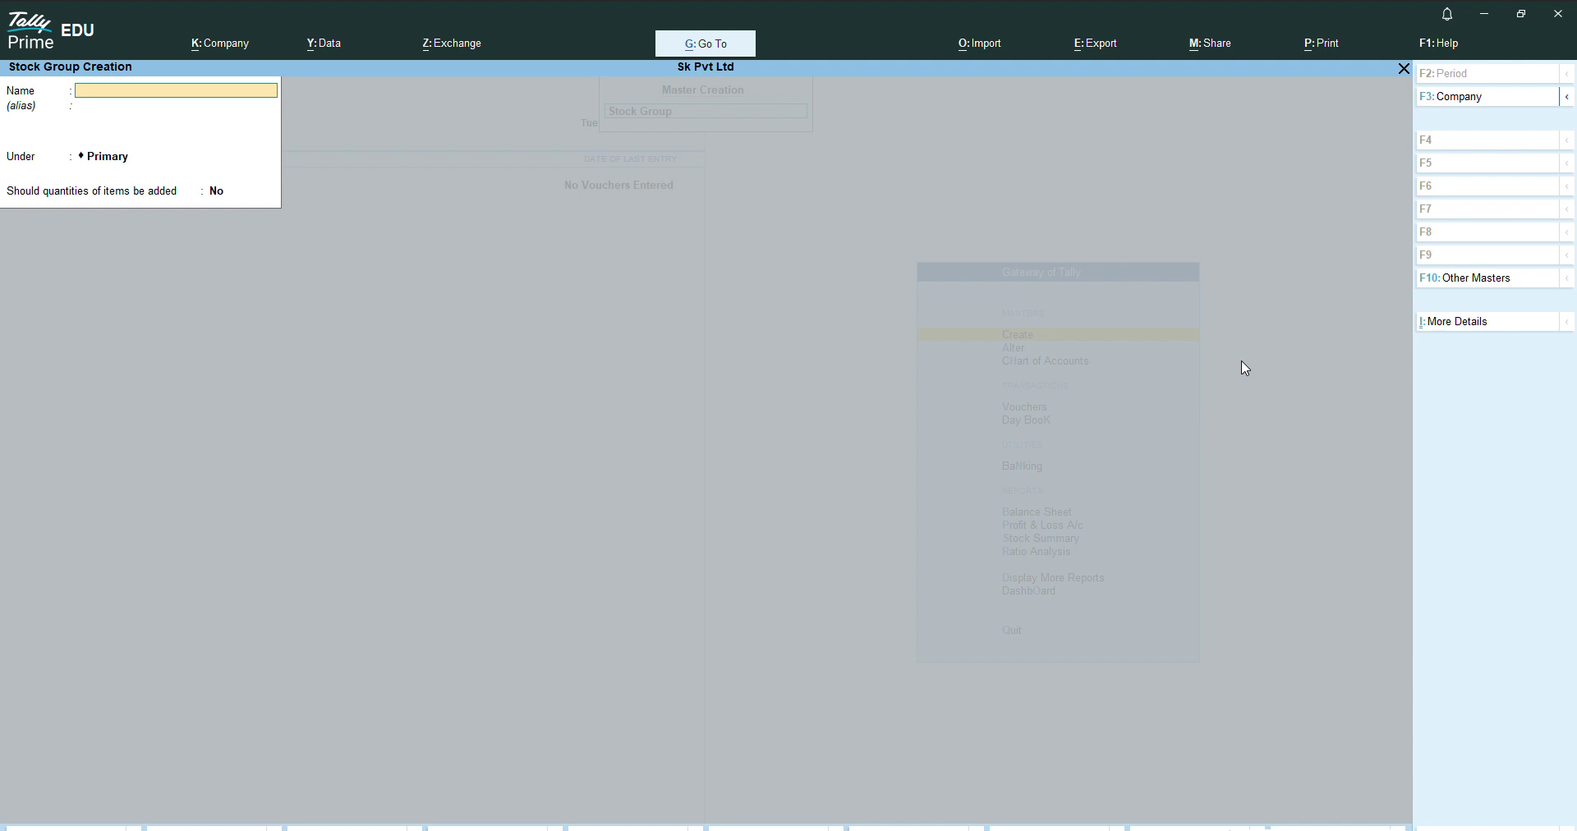
- Open the stock category creation form and create the category 30 inch under Primary, taking the name from the Word table
key(Escape)
key(Return)
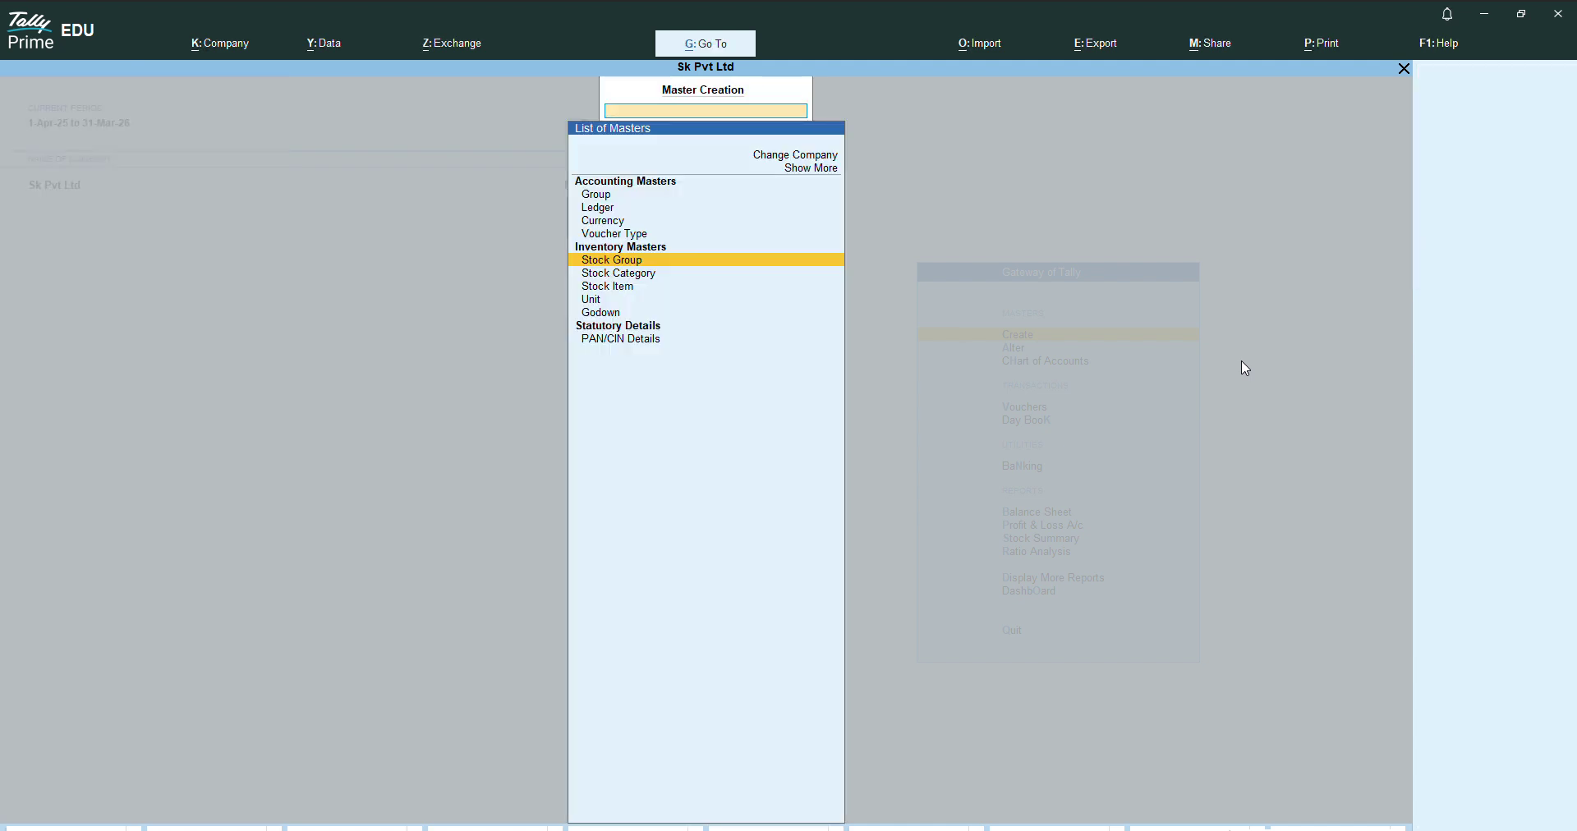
key(Down)
key(Return)
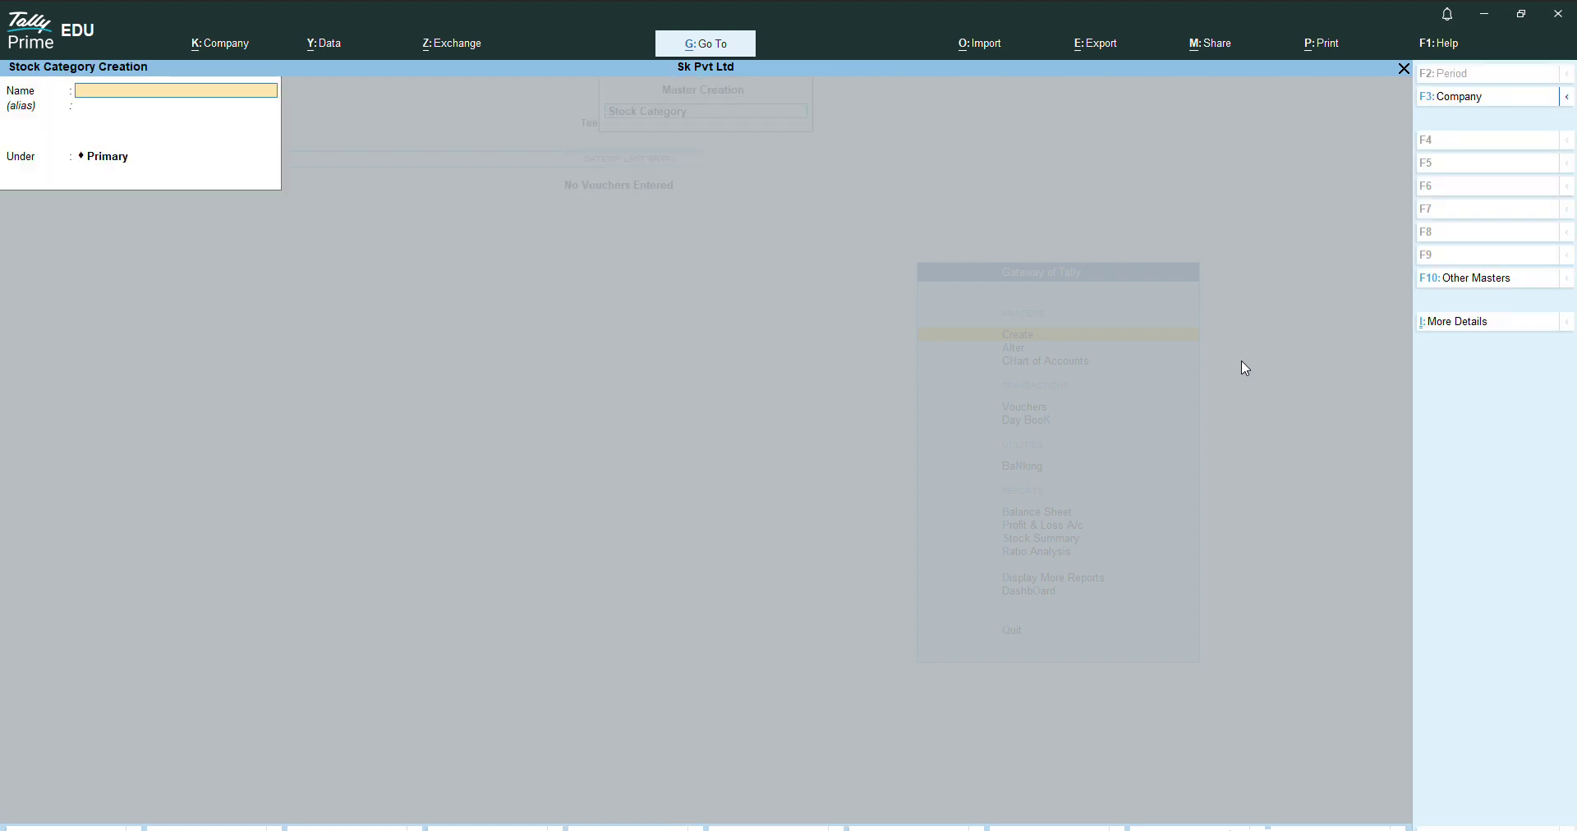
key(alt+Tab)
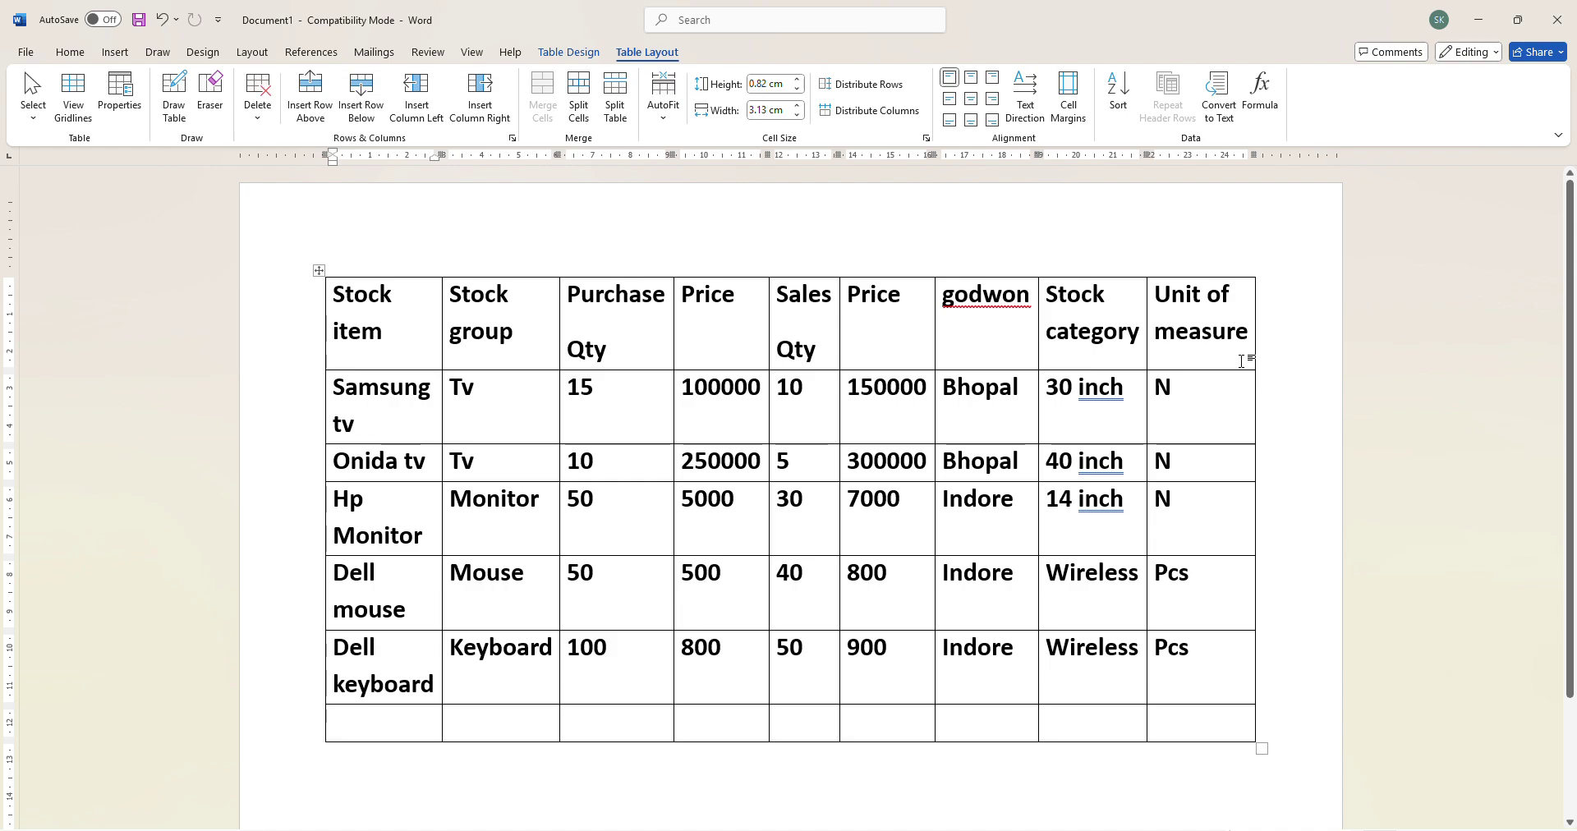
key(alt+Tab)
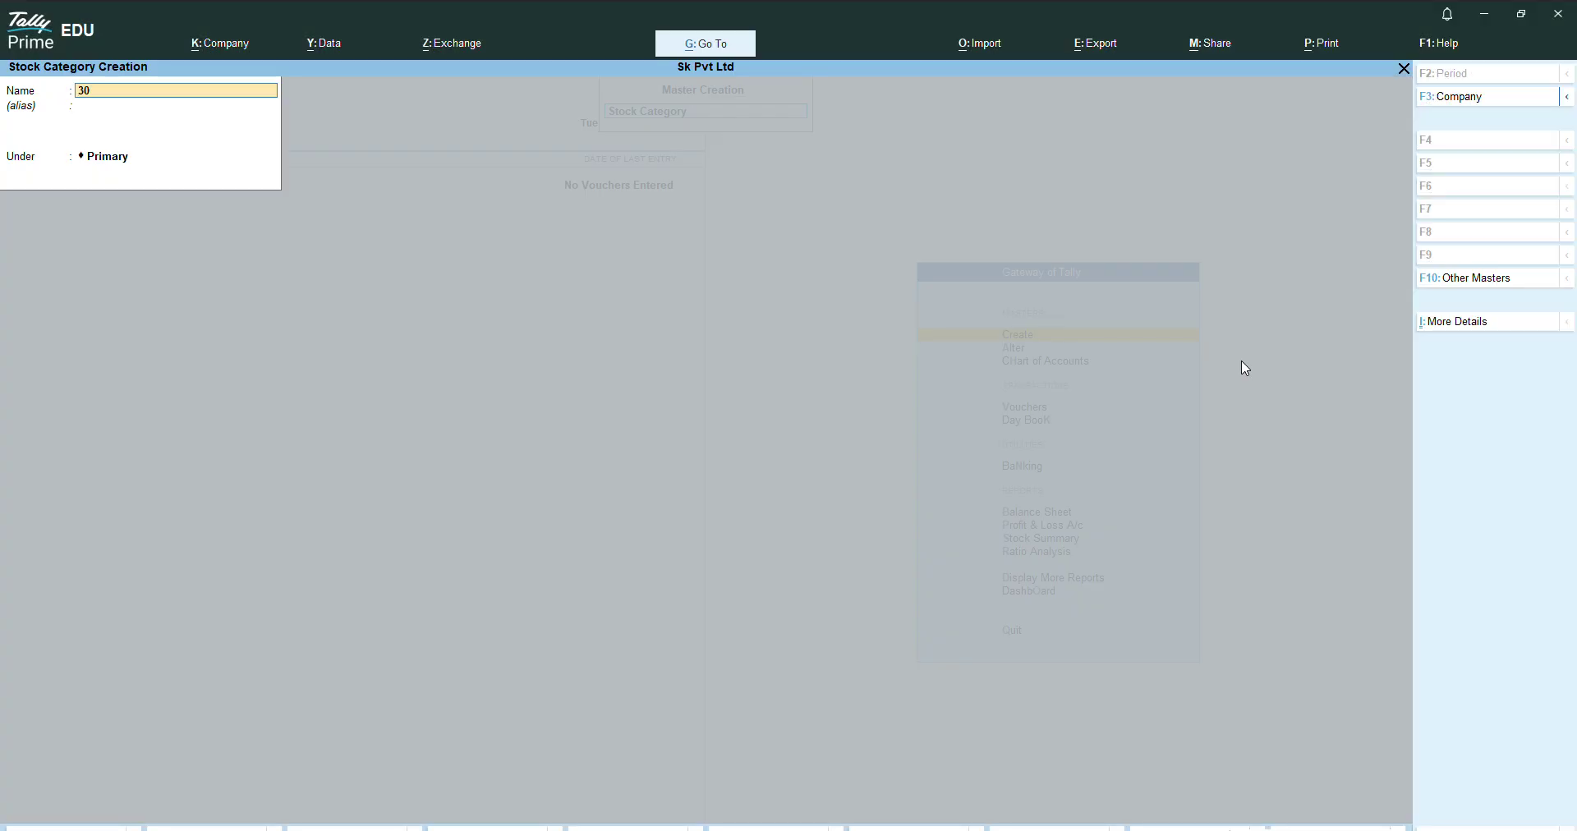
text(30 inch)
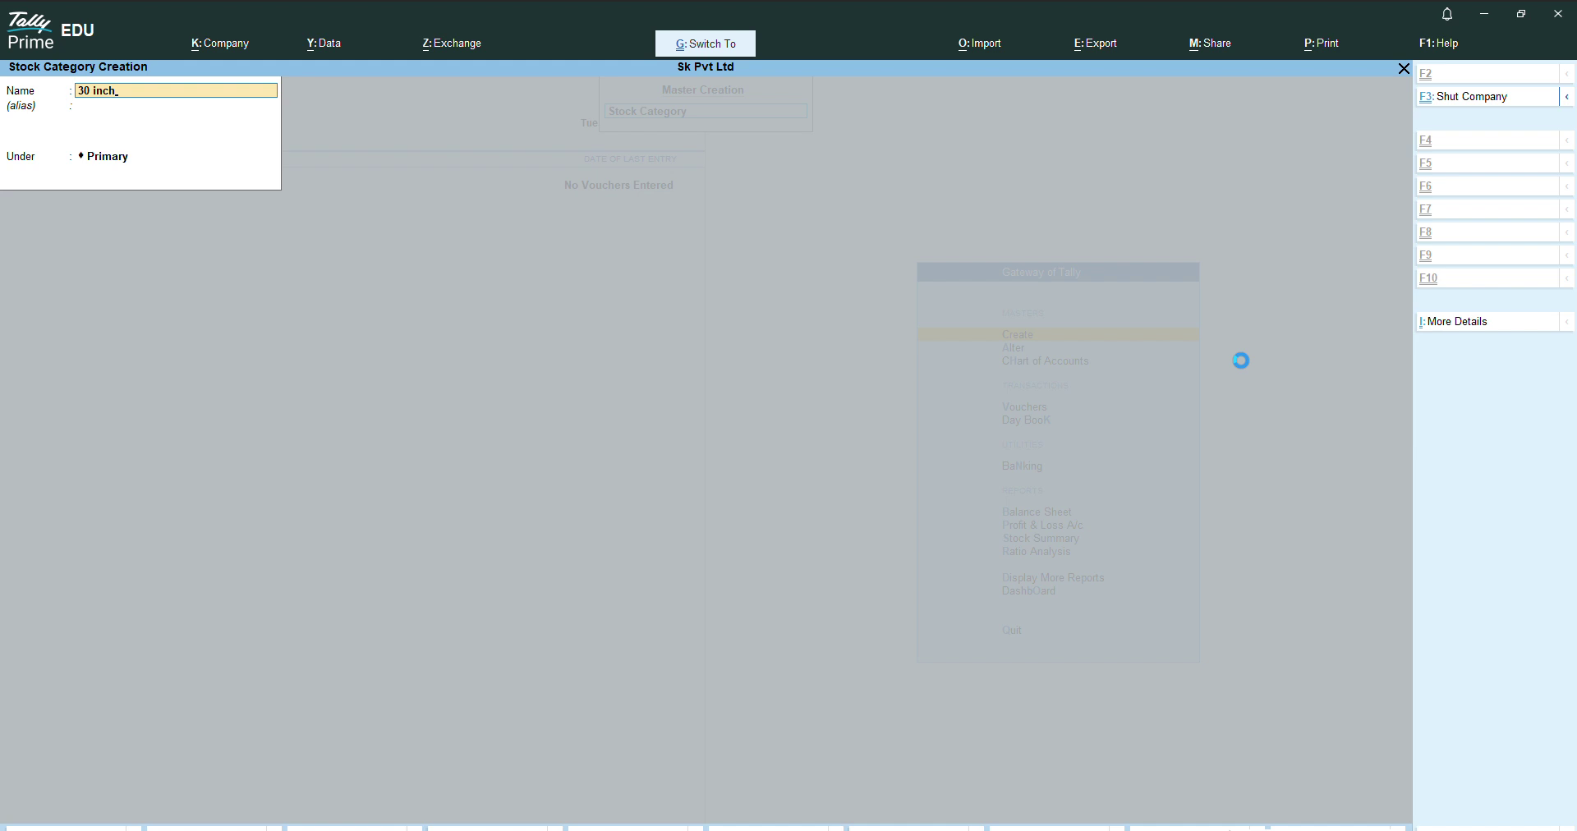
- Create the stock category 40 inch under Primary
key(BackSpace)
key(BackSpace)
key(BackSpace)
key(BackSpace)
key(BackSpace)
key(BackSpace)
key(BackSpace)
text(40 in)
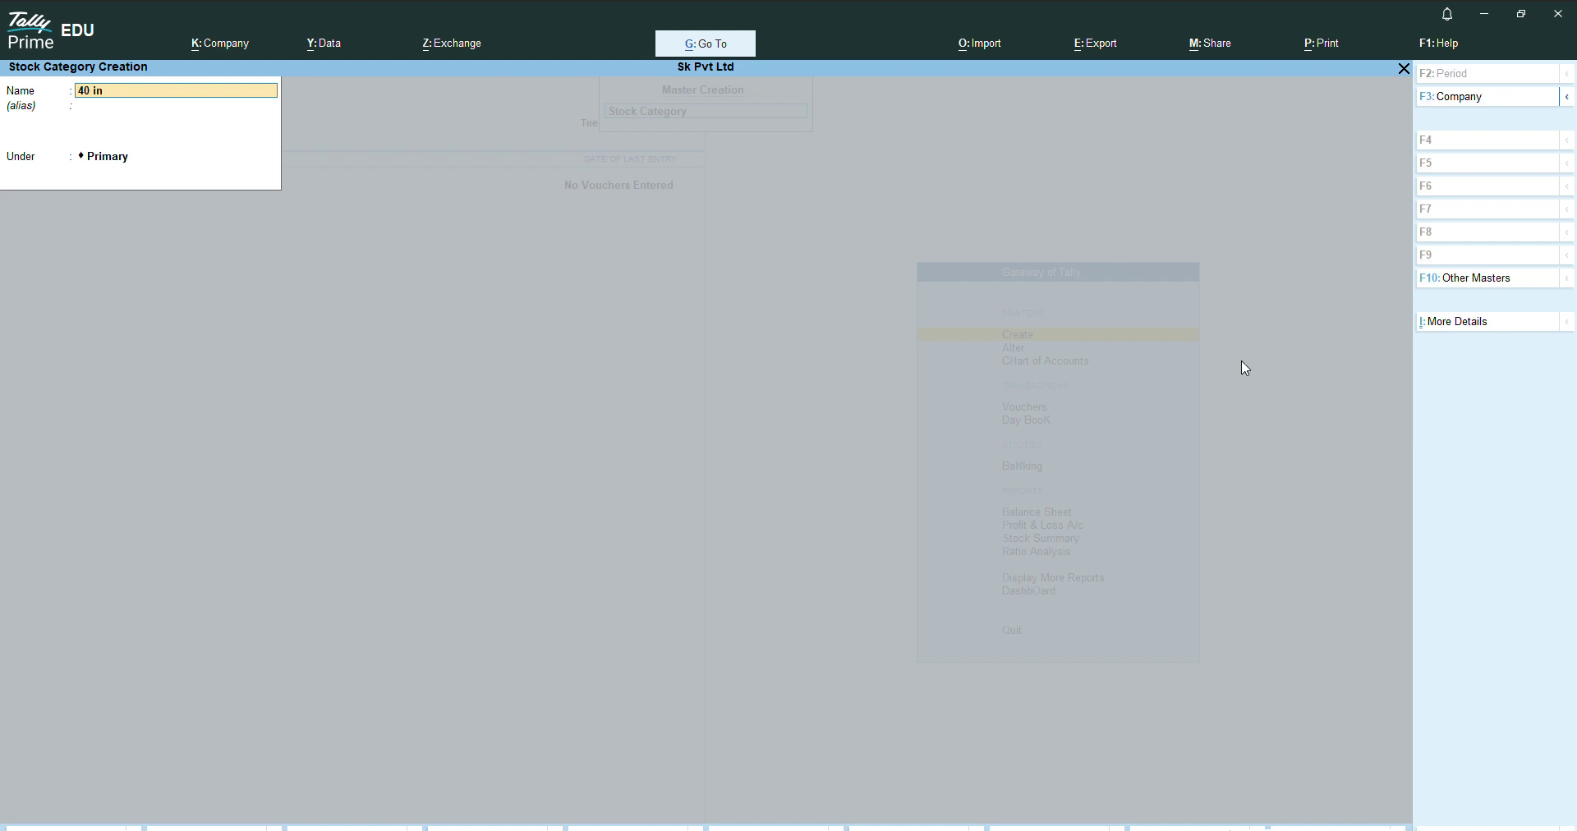
text(ch)
- Check the next category in the Word table and create the stock category 14 inch under Primary
key(alt+Tab)
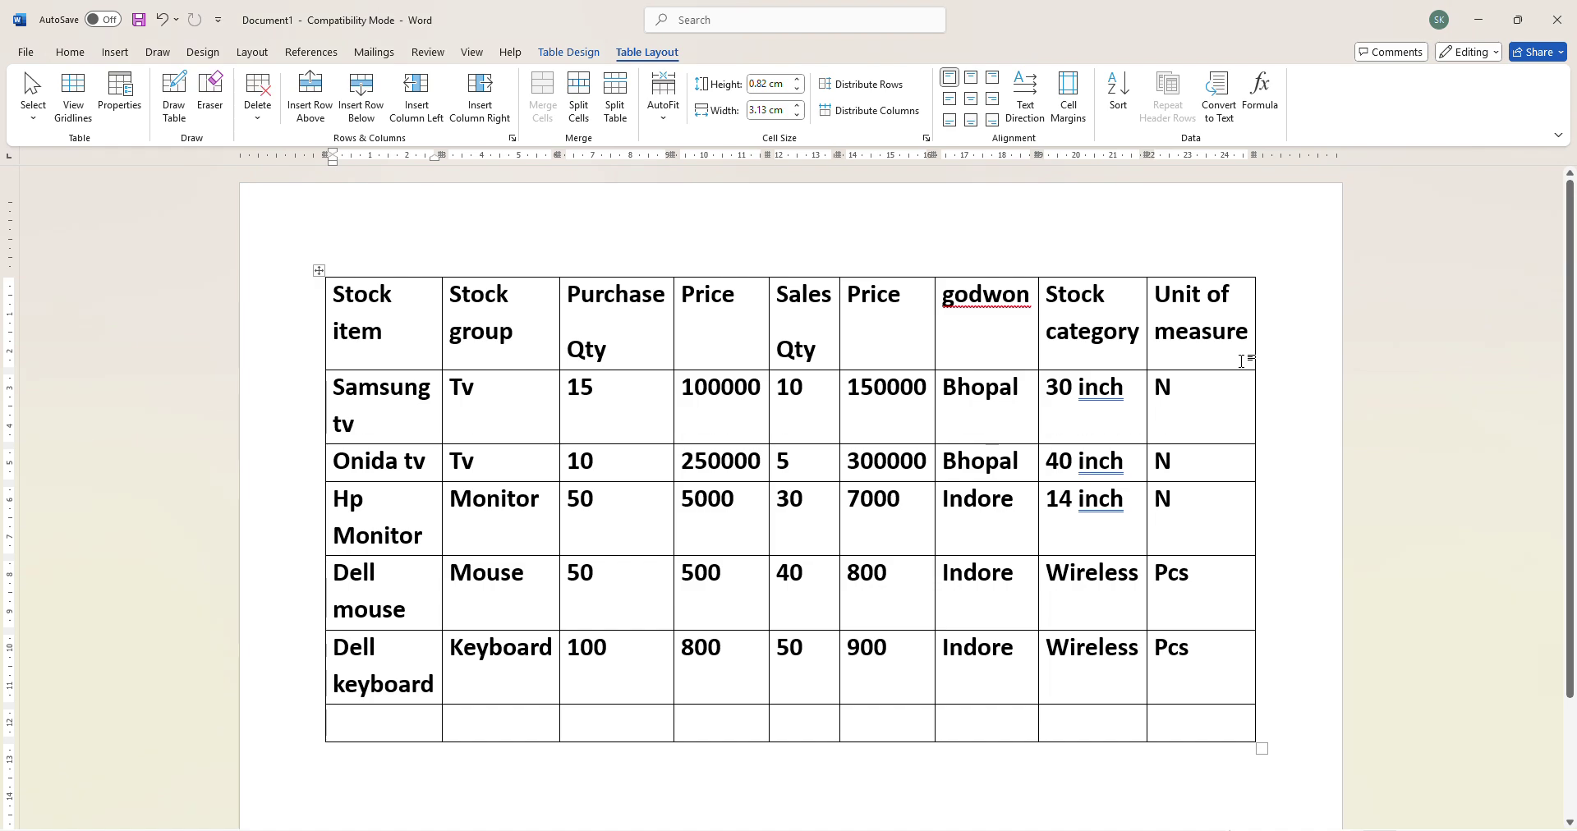
key(alt+Tab)
text(14)
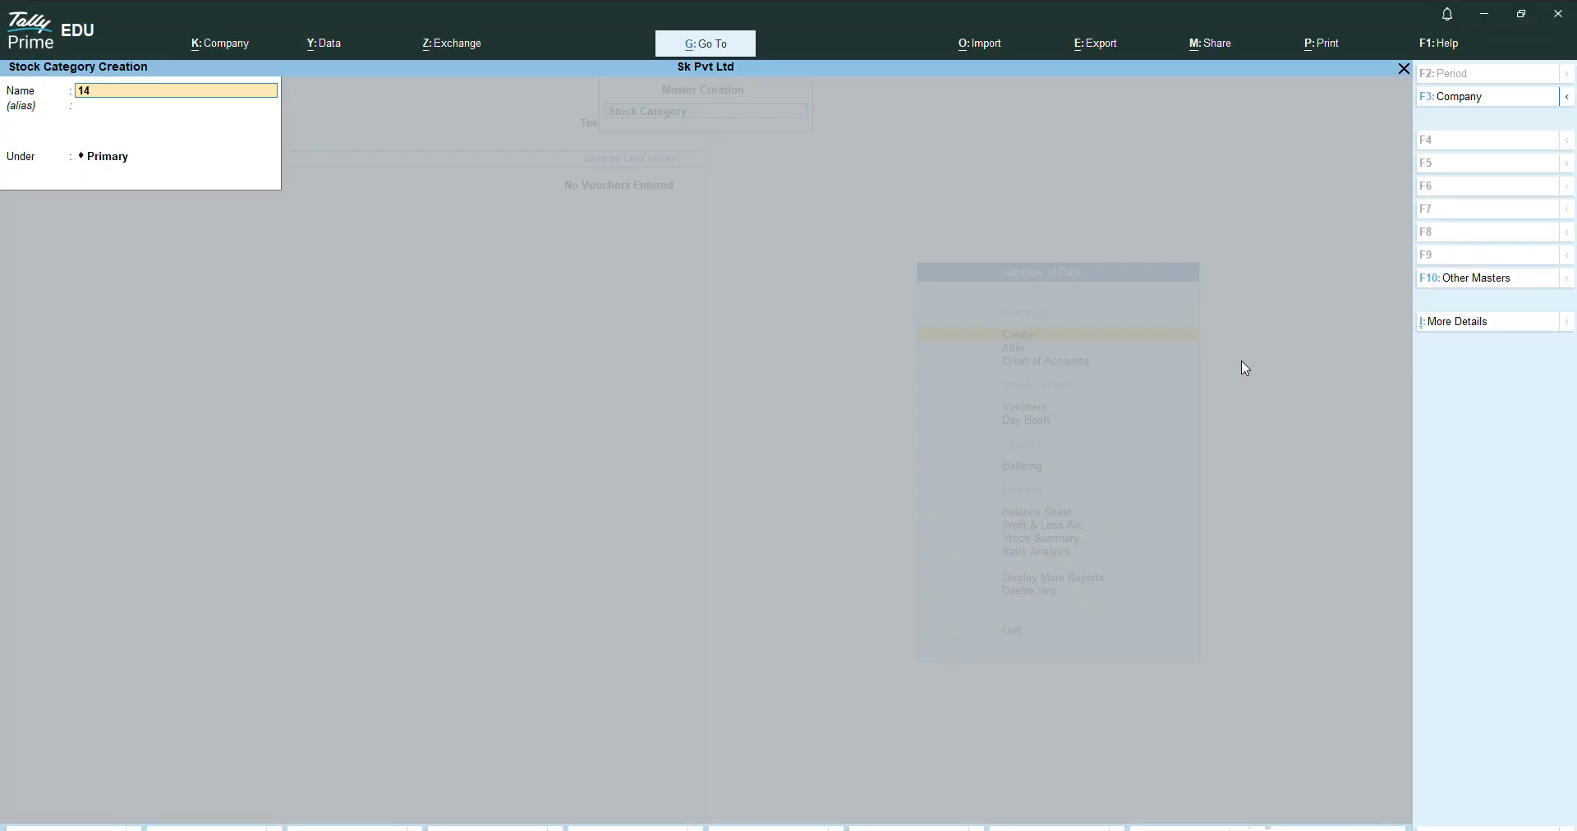
text( Inch)
key(ctrl+a)
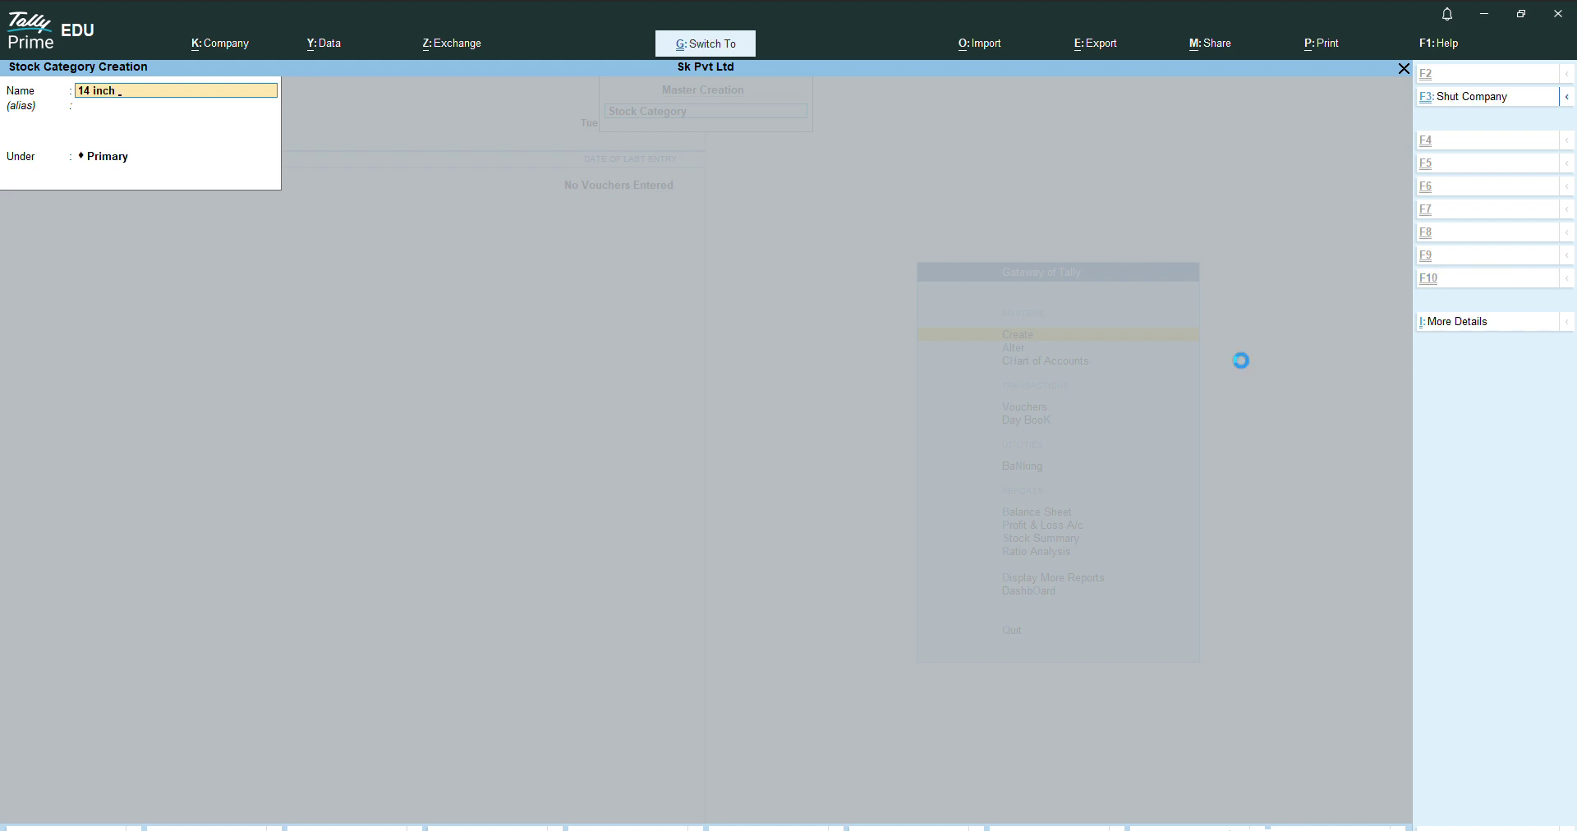
- Create the stock category Wireless under Primary and check the category column of the Word table
text(Wirele)
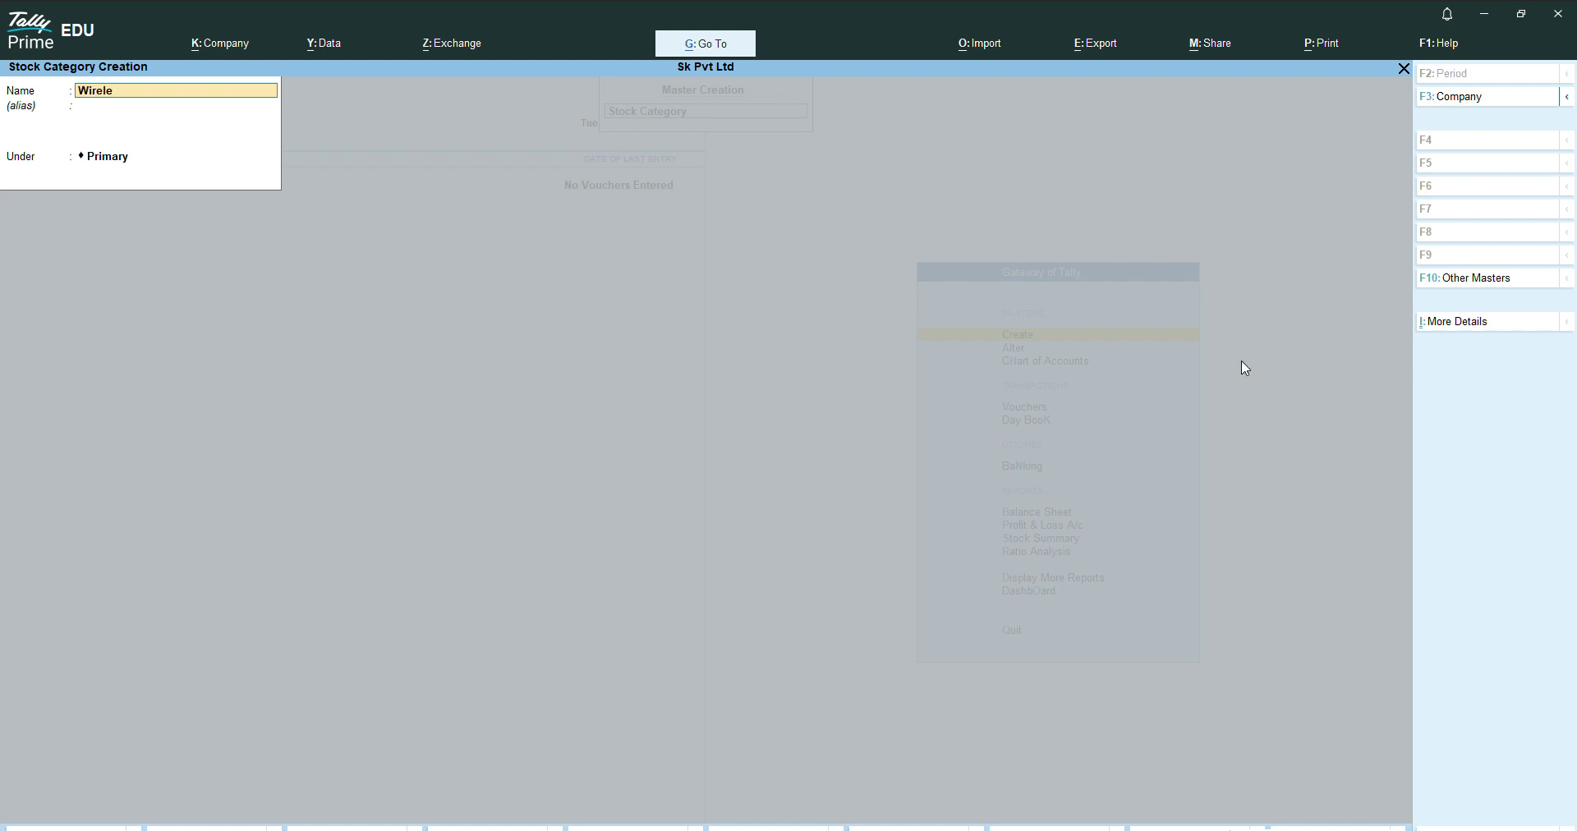
text(ss)
key(ctrl+a)
key(alt+Tab)
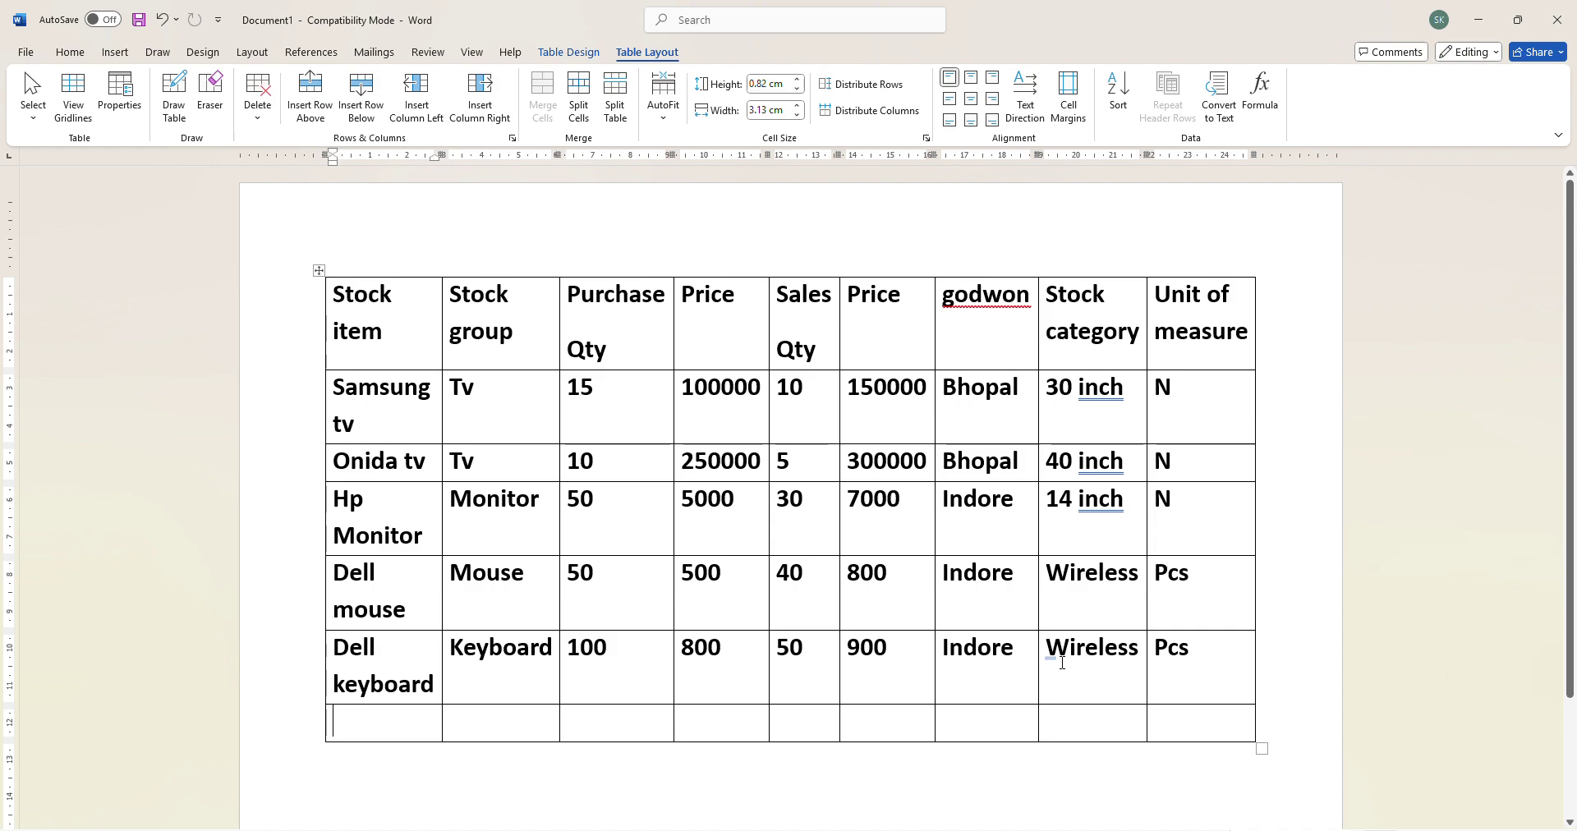
key(alt+Tab)
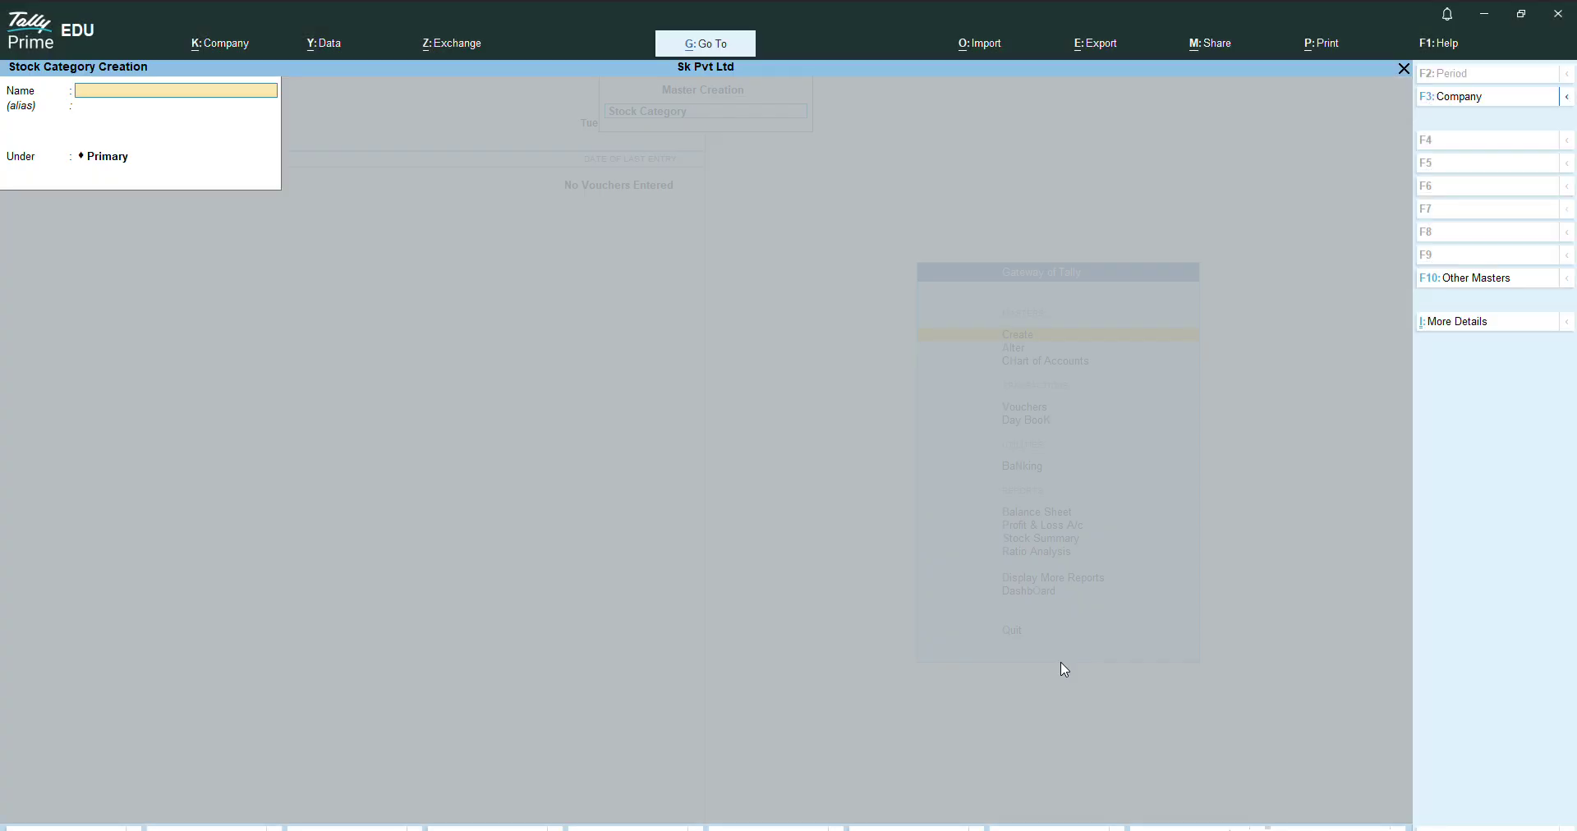
- Leave stock category creation and open the creation form for a new unit of measure
key(Escape)
key(y)
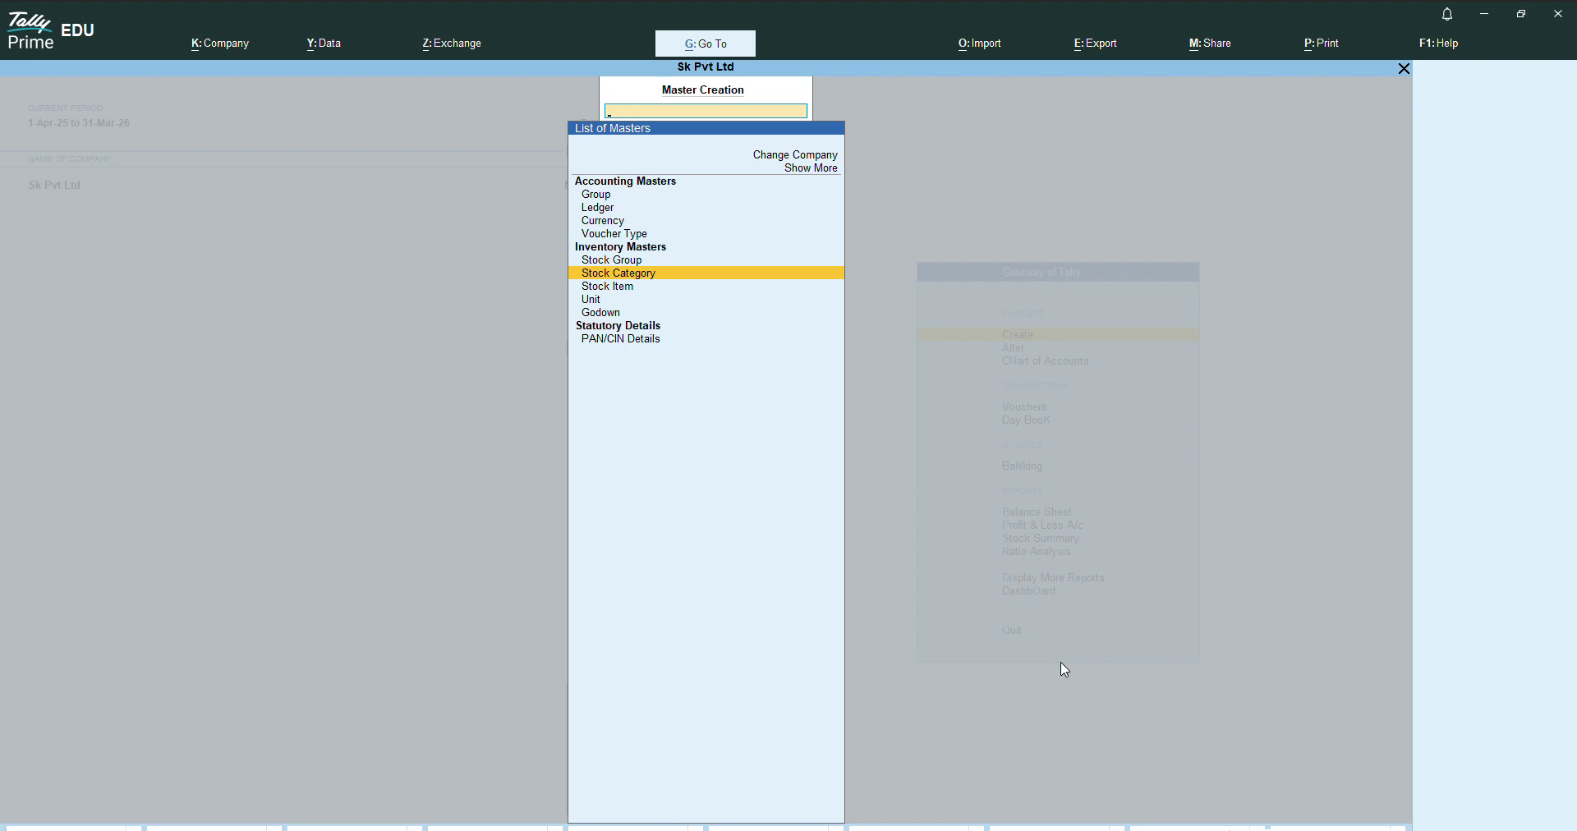
key(Down)
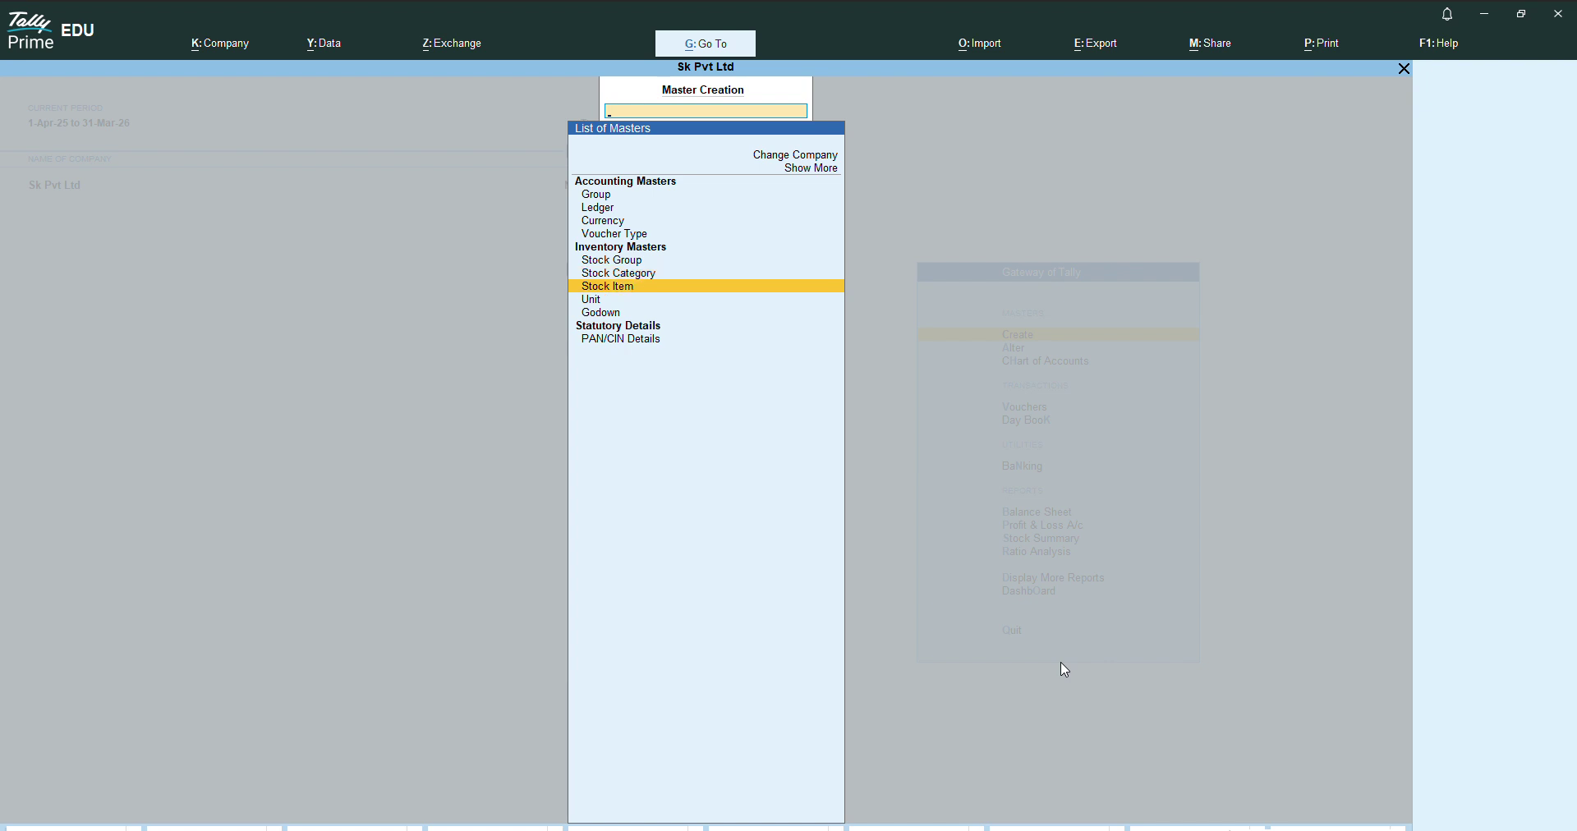
key(Down)
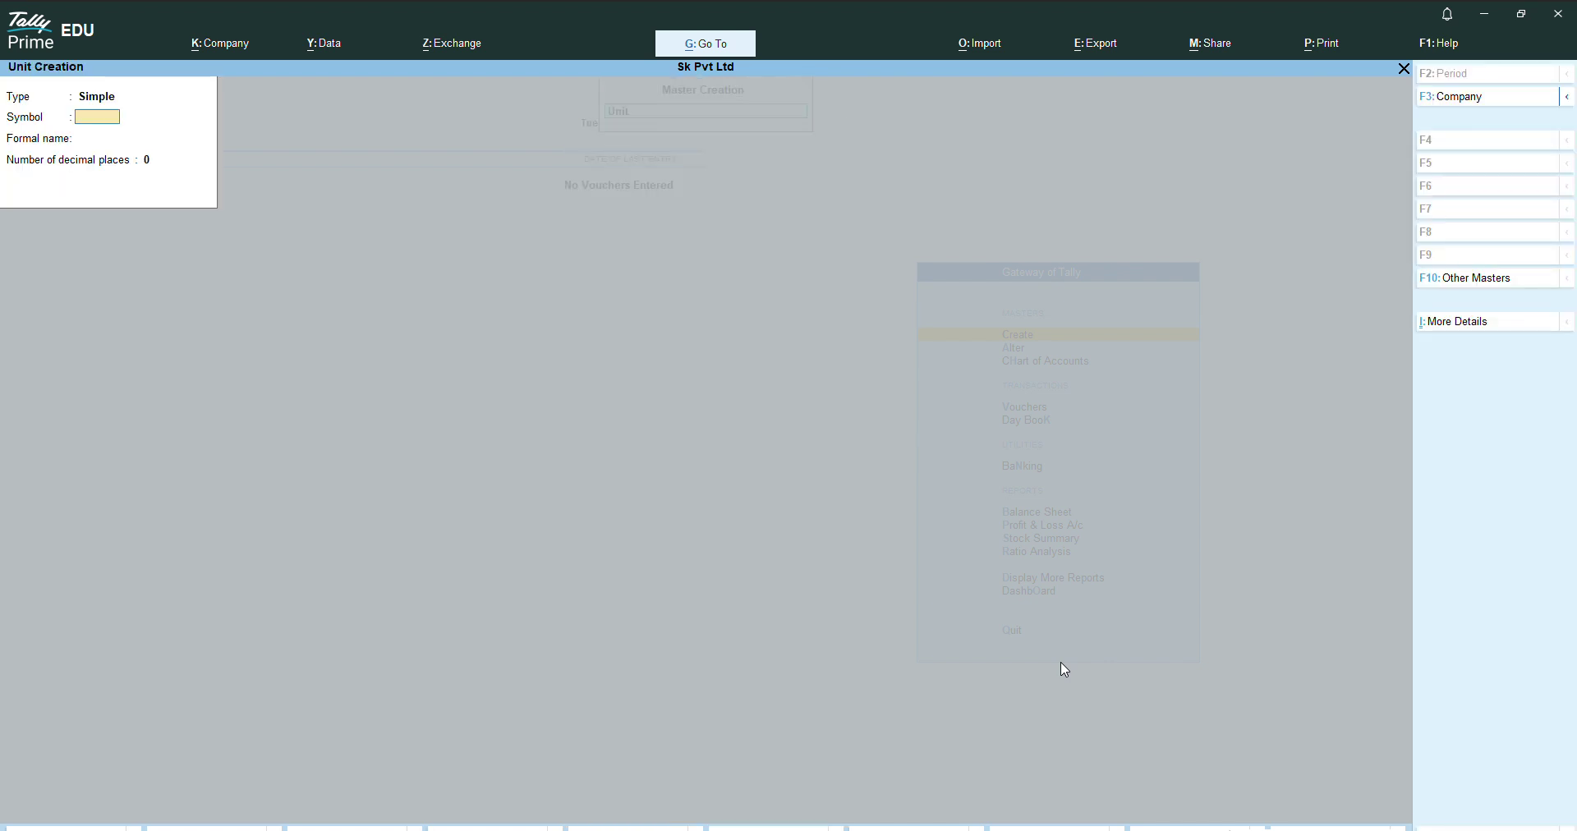
- Try the Compound unit type in the unit form and return the type to Simple
key(BackSpace)
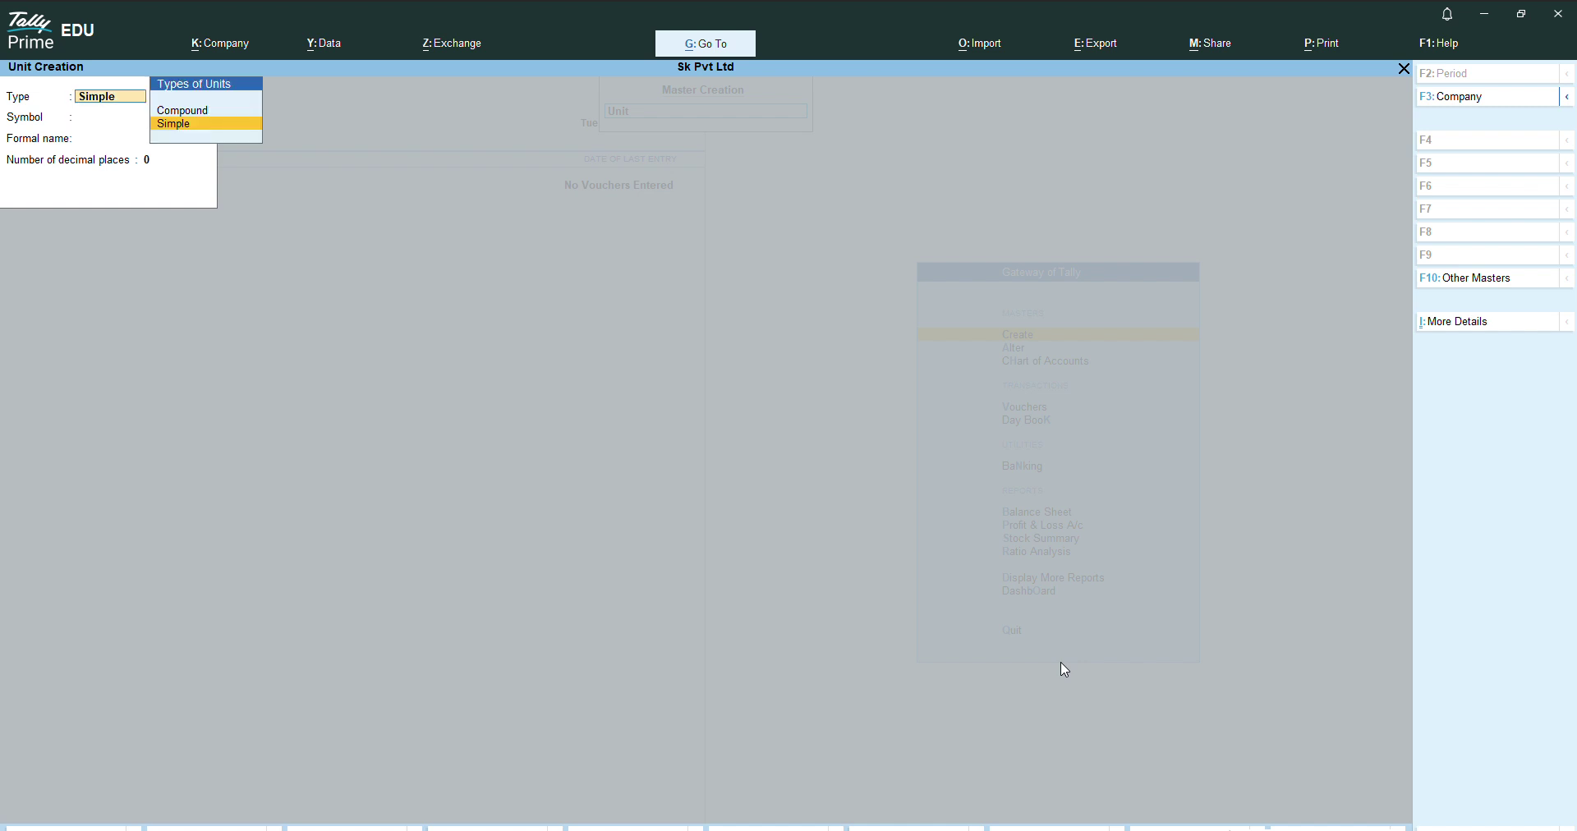
key(Up)
key(Down)
key(Up)
key(Return)
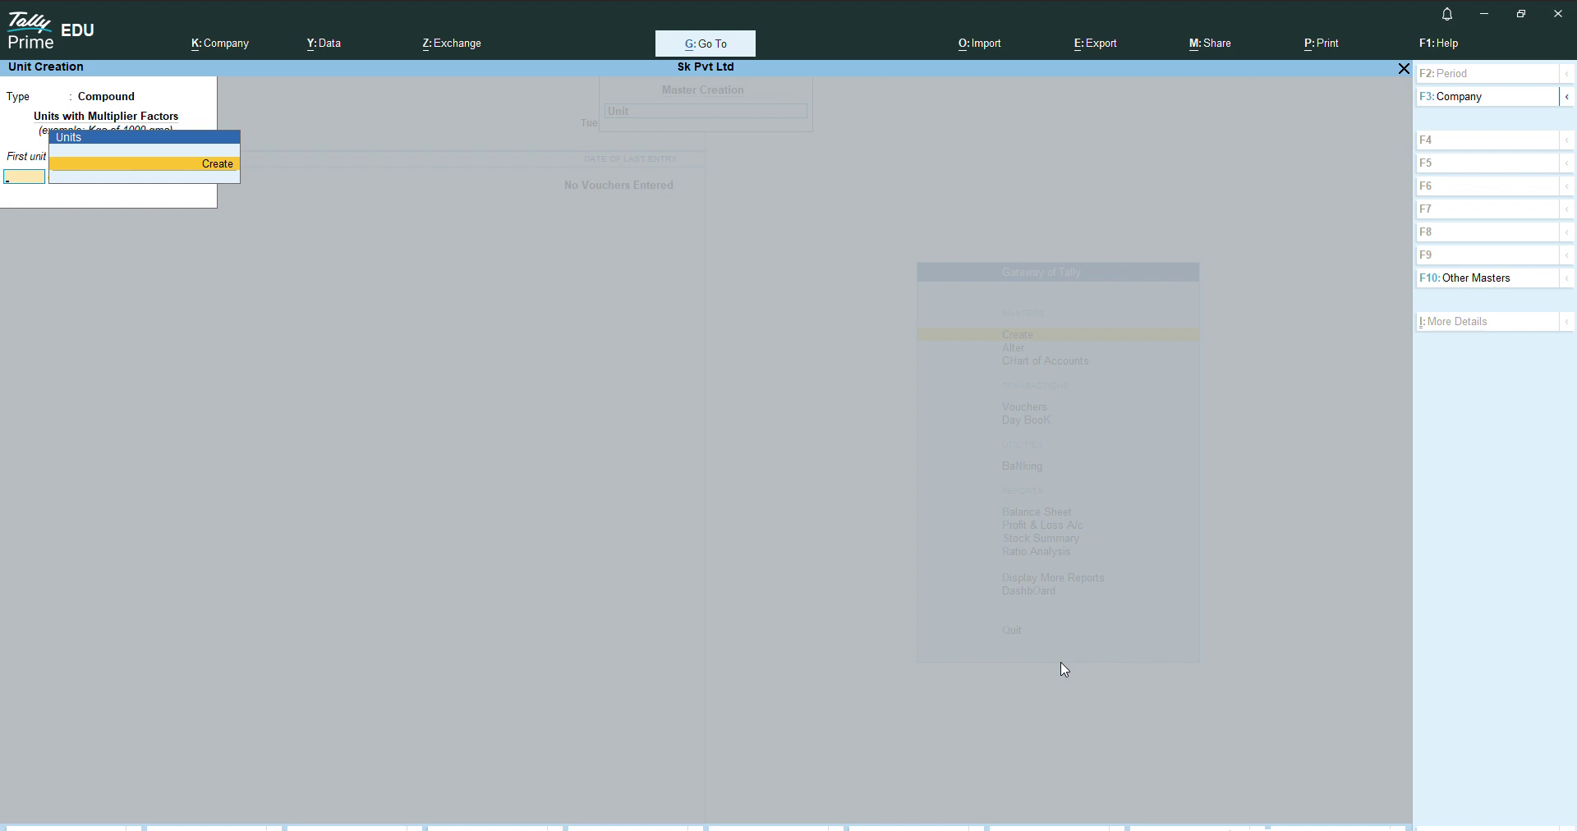
key(BackSpace)
key(Down)
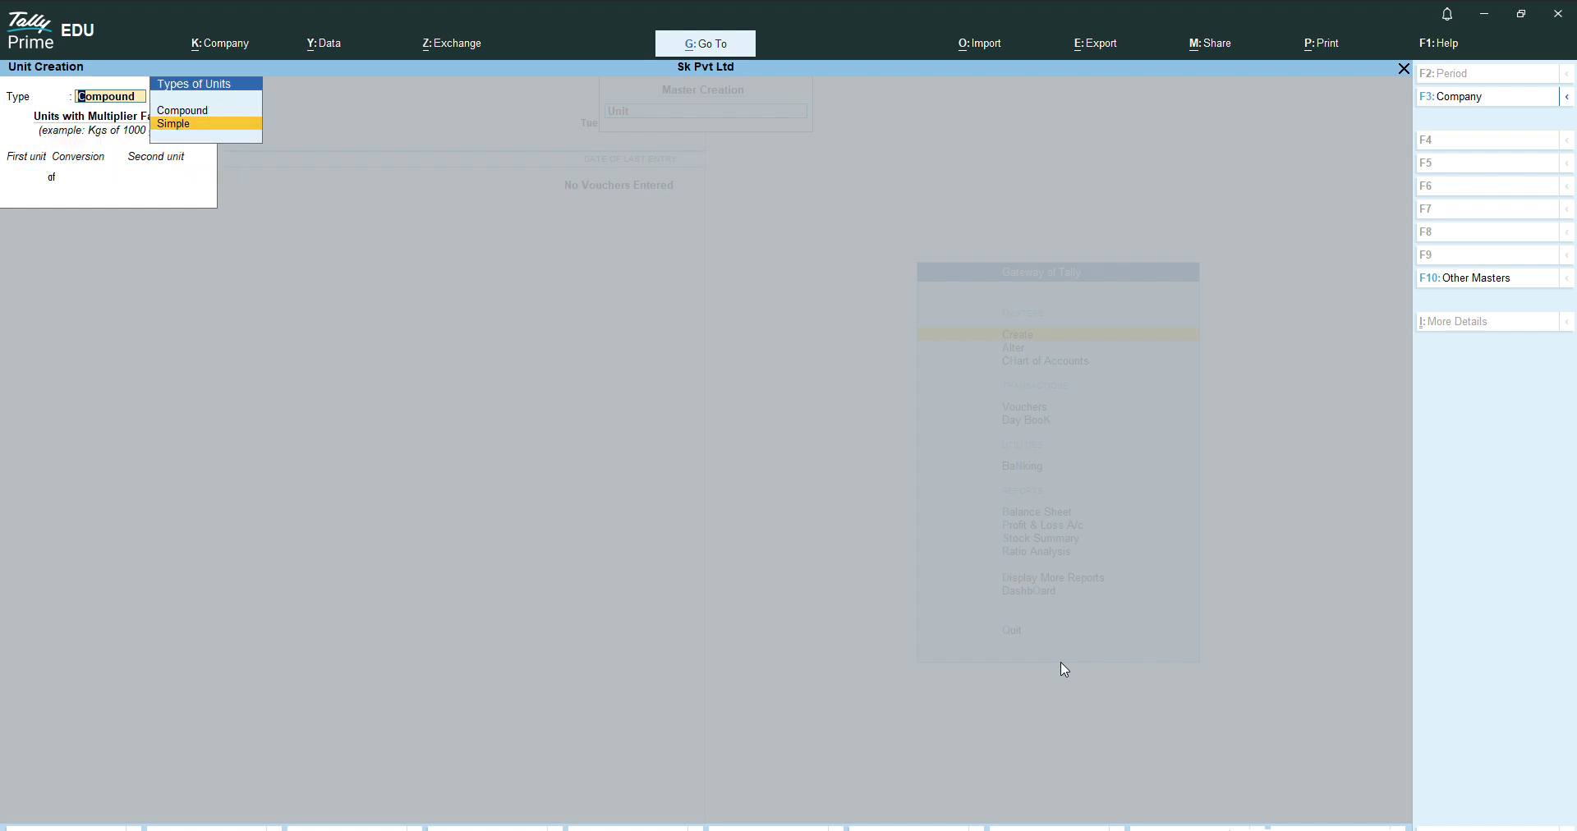
key(Return)
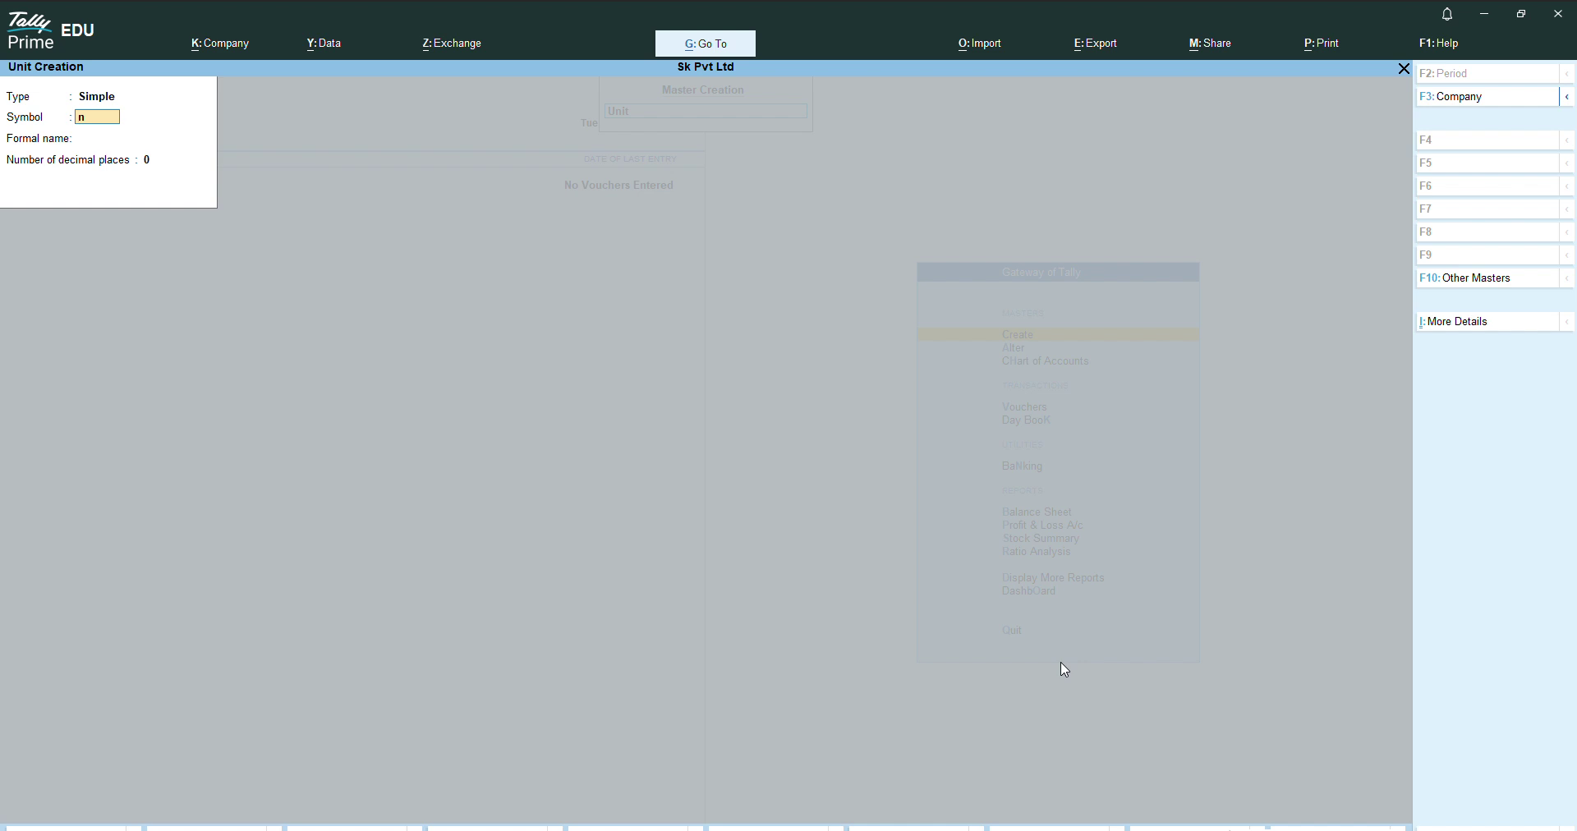
- Create the simple unit with symbol n, formal name Number and 0 decimal places
key(Return)
text(Number)
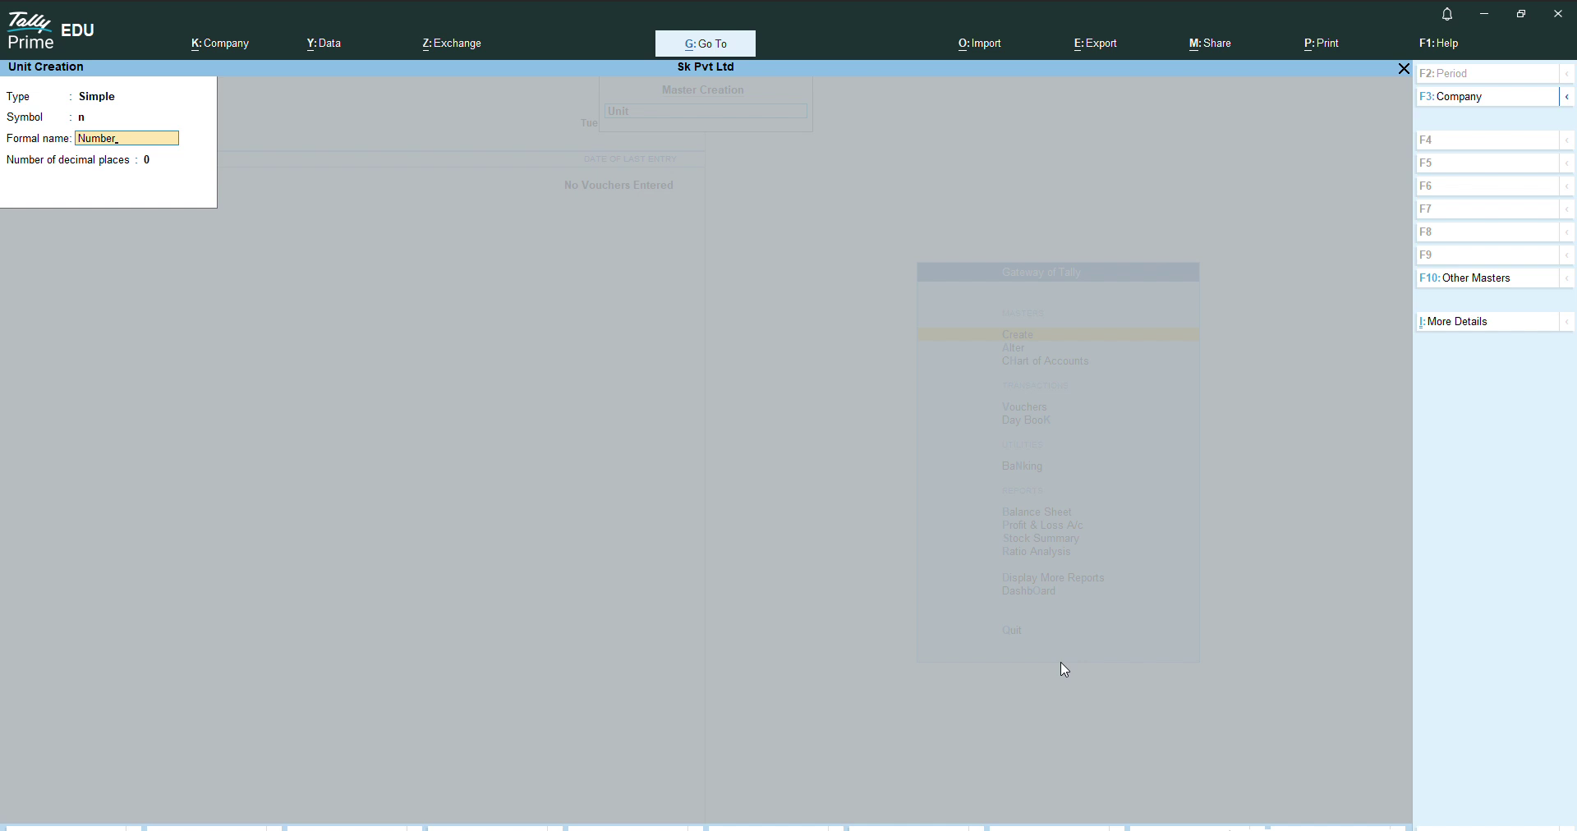
key(Return)
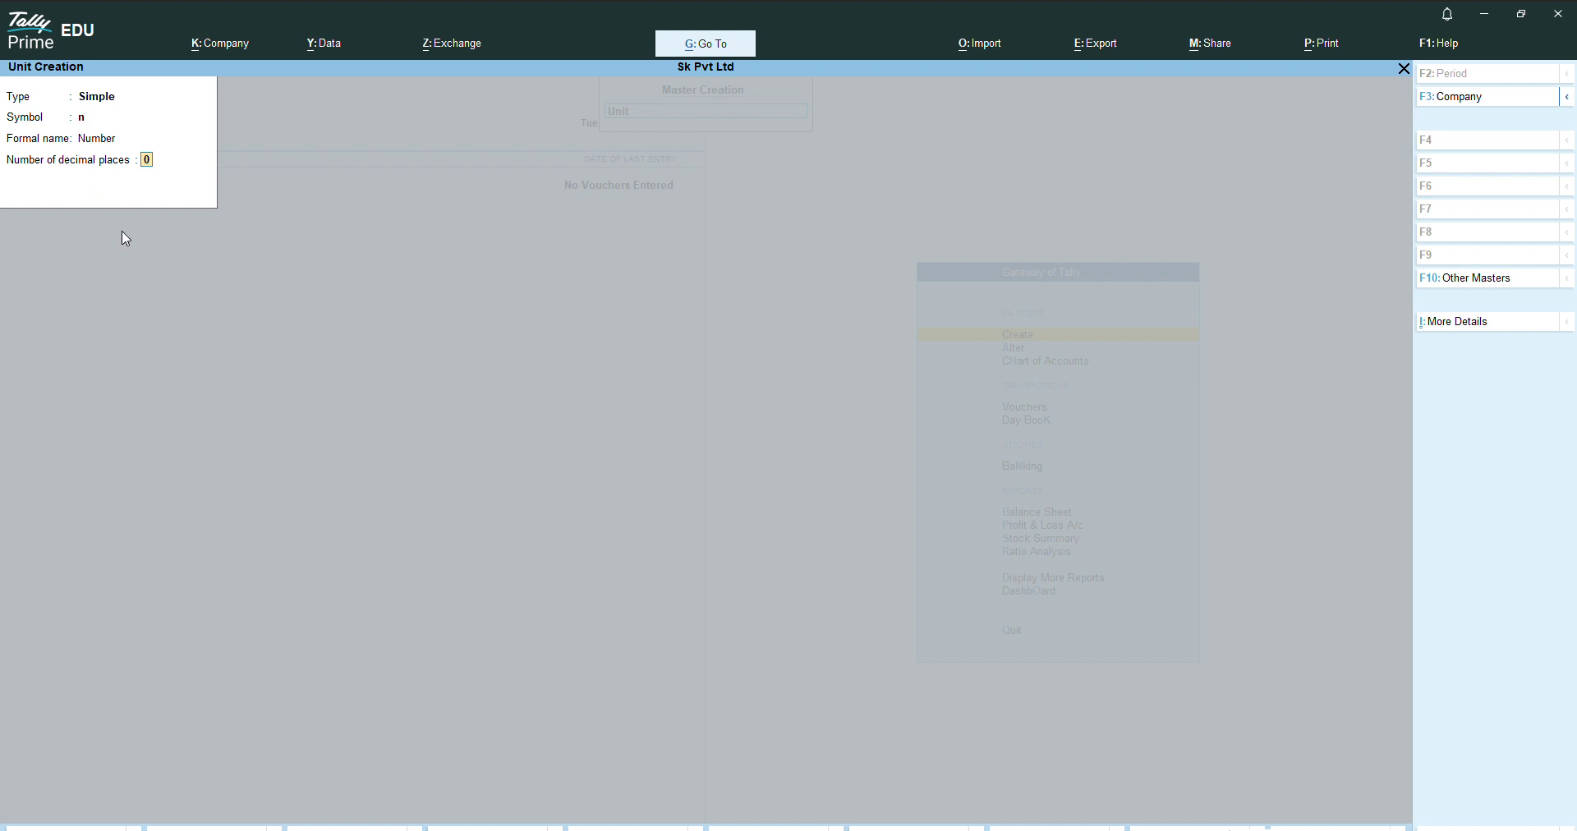
key(Return)
key(Return)
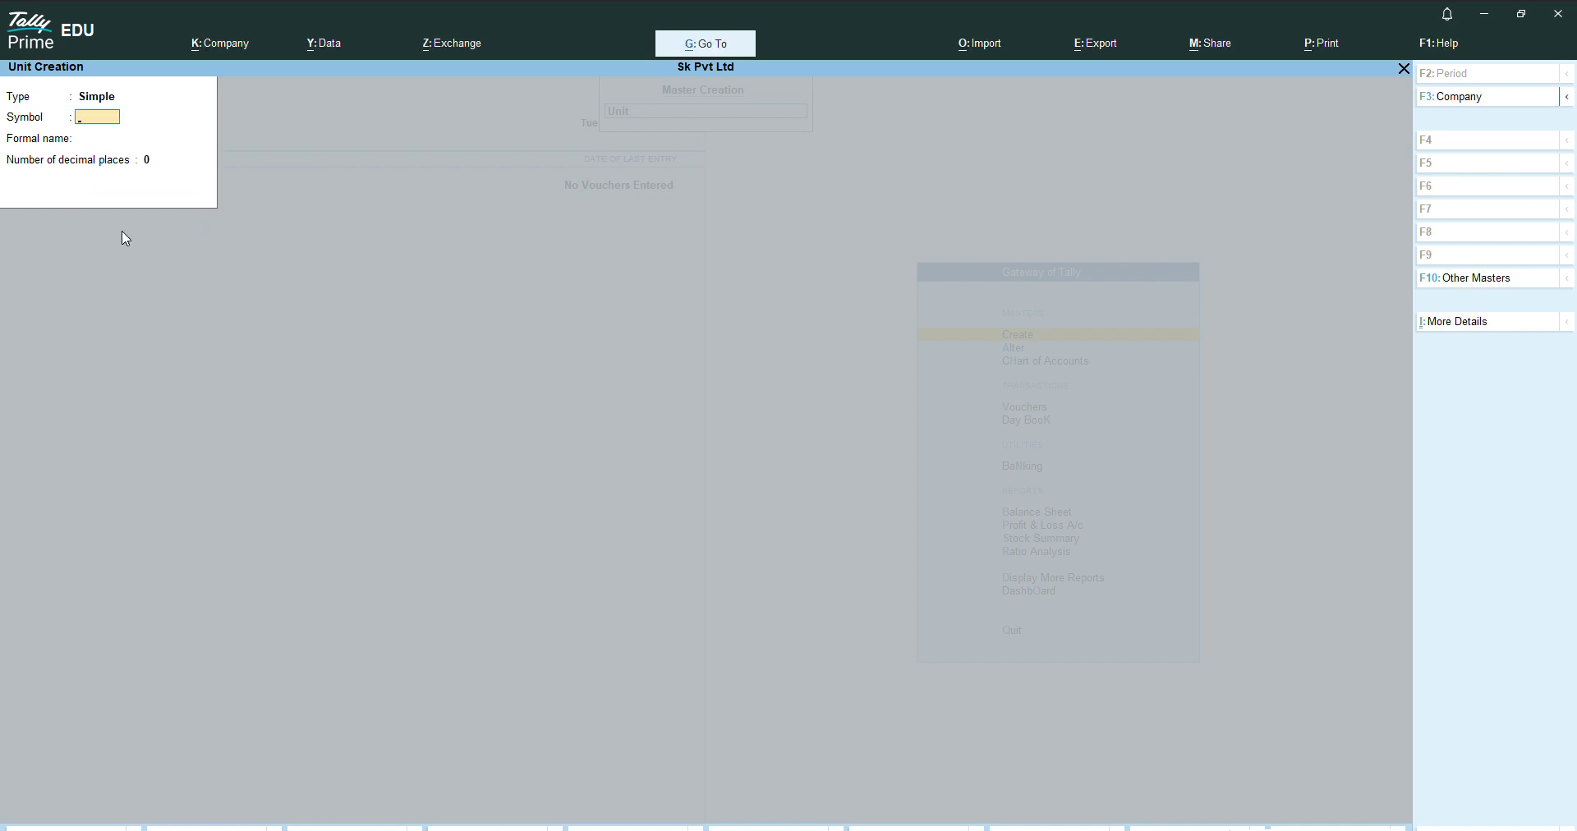
- Create the simple unit with symbol pcs, formal name Piece and 0 decimal places
text(pcs)
key(Return)
text(Piece)
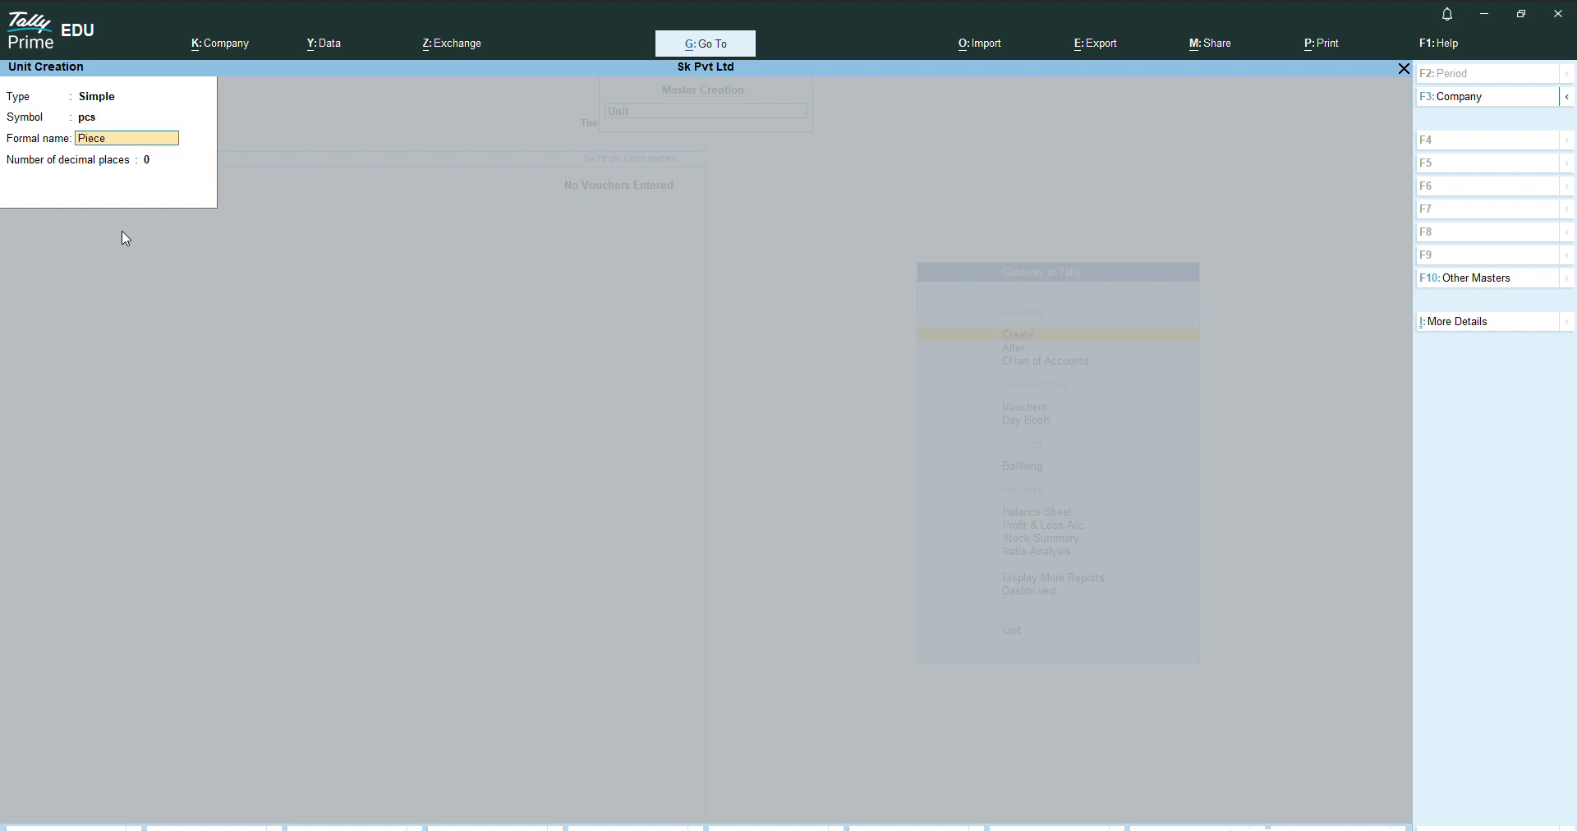
key(Return)
key(Return)
key(Return)
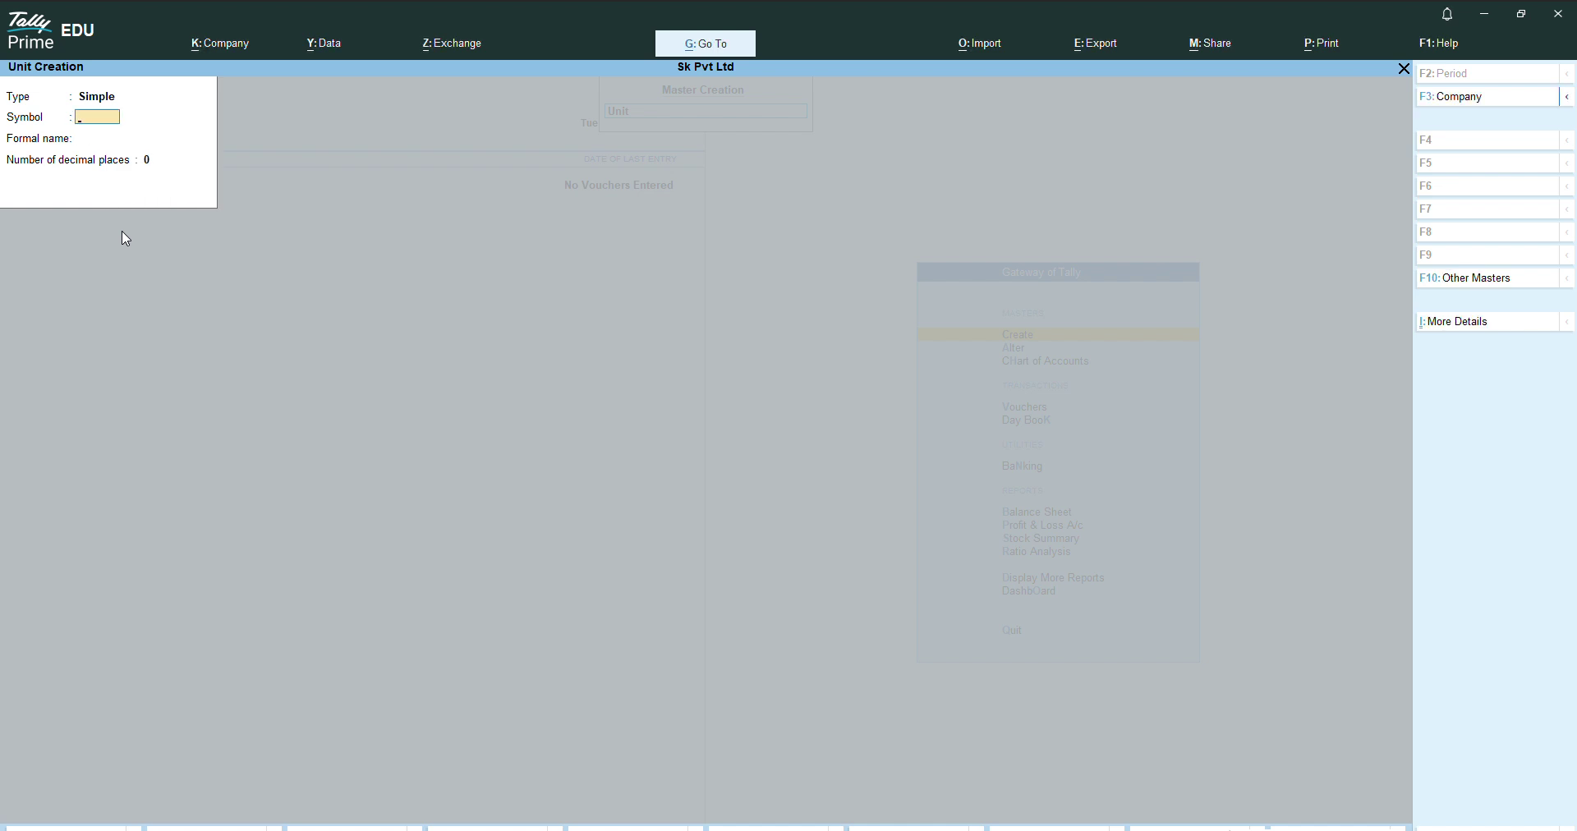
- Leave unit creation and create a new godown named Bhopal under Primary instead of altering the Main Location
key(Escape)
key(Return)
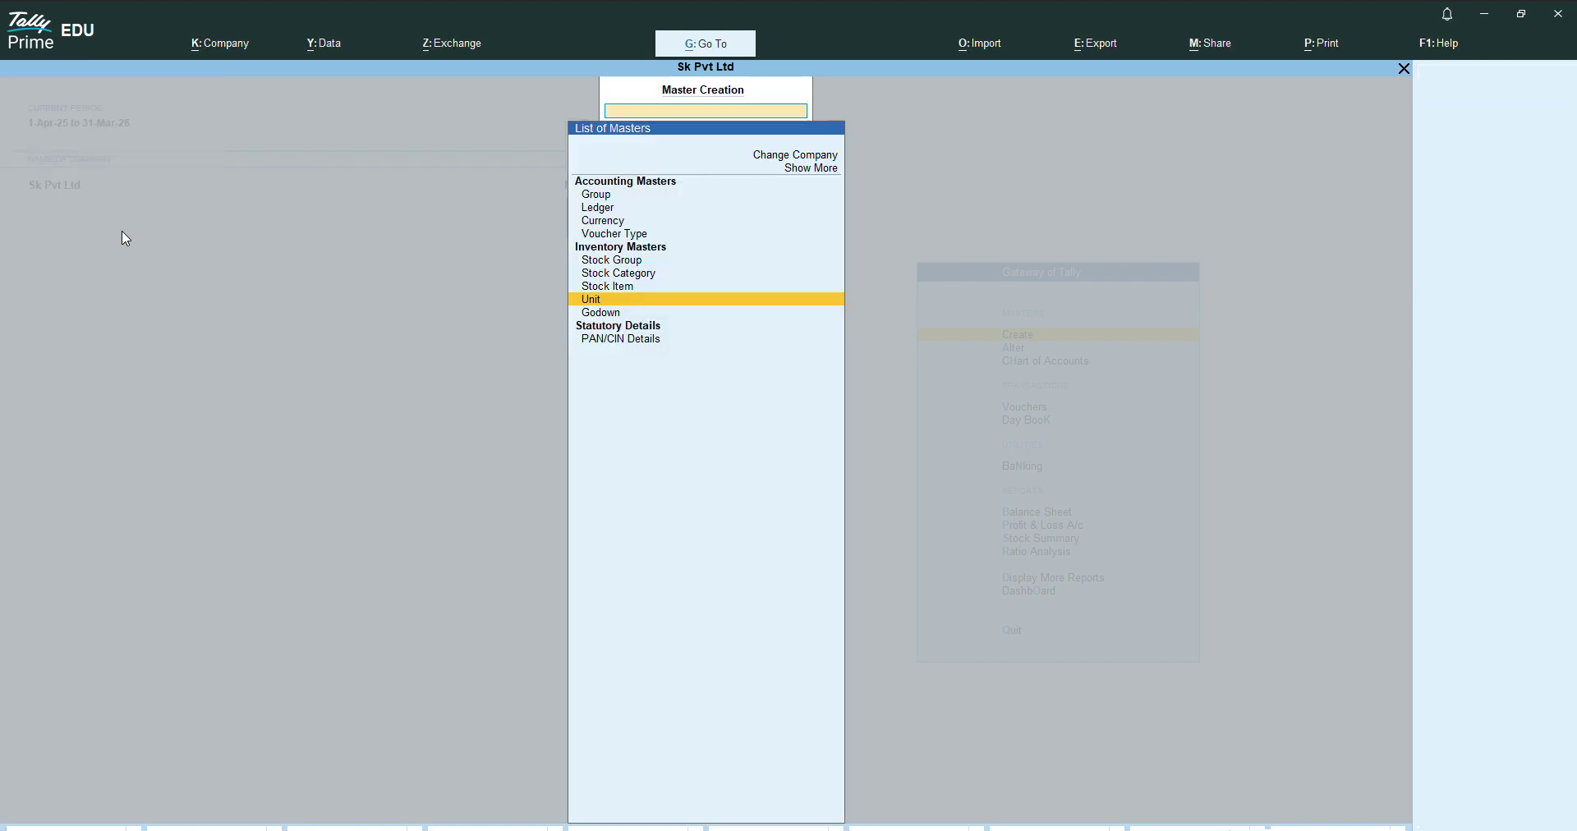
key(Down)
key(Return)
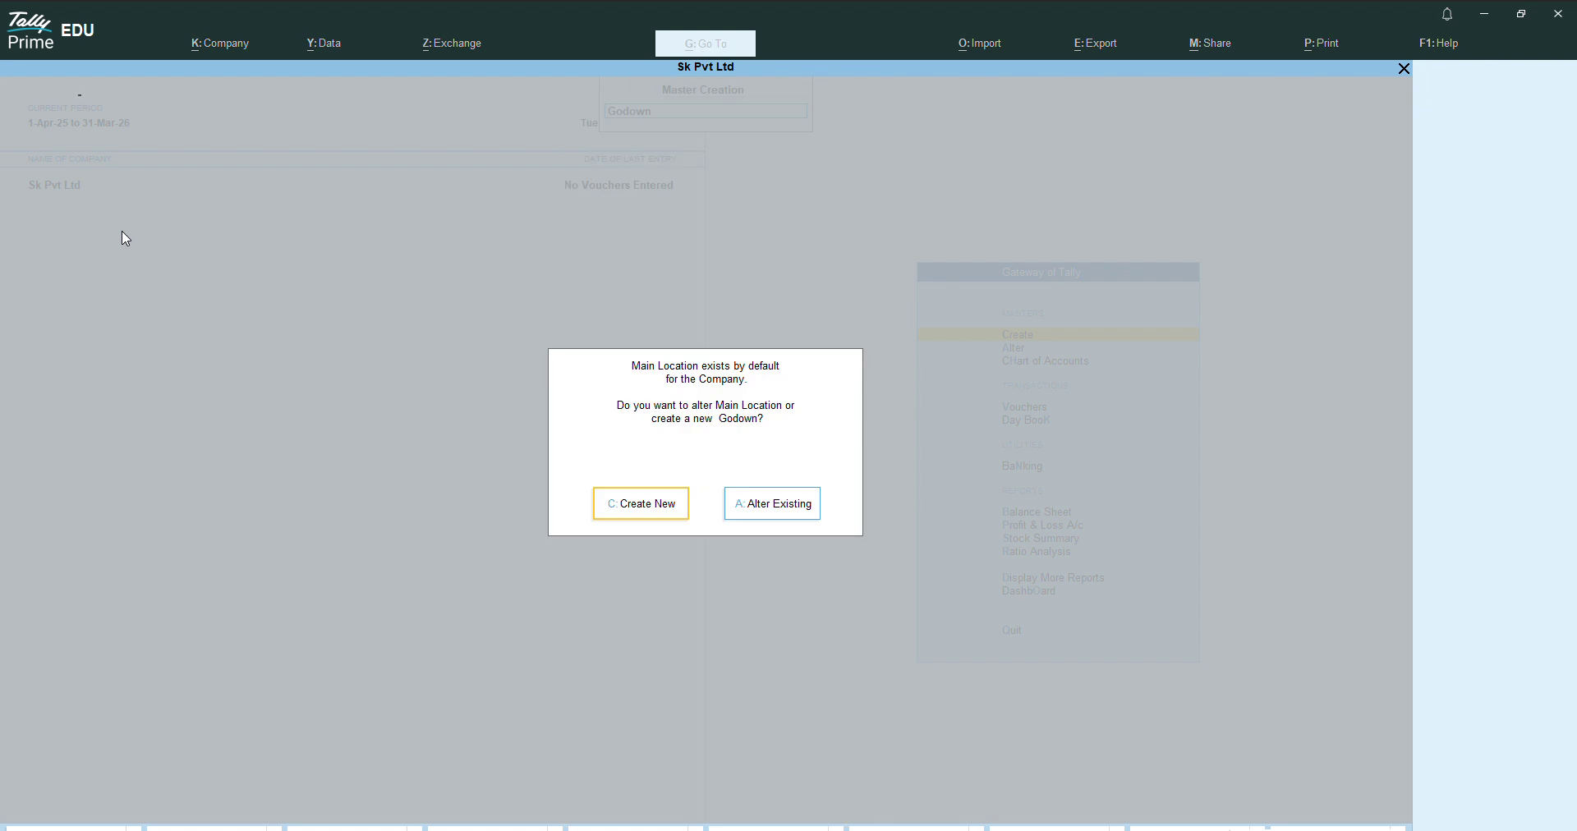
key(Return)
text(Bhopal)
key(Return)
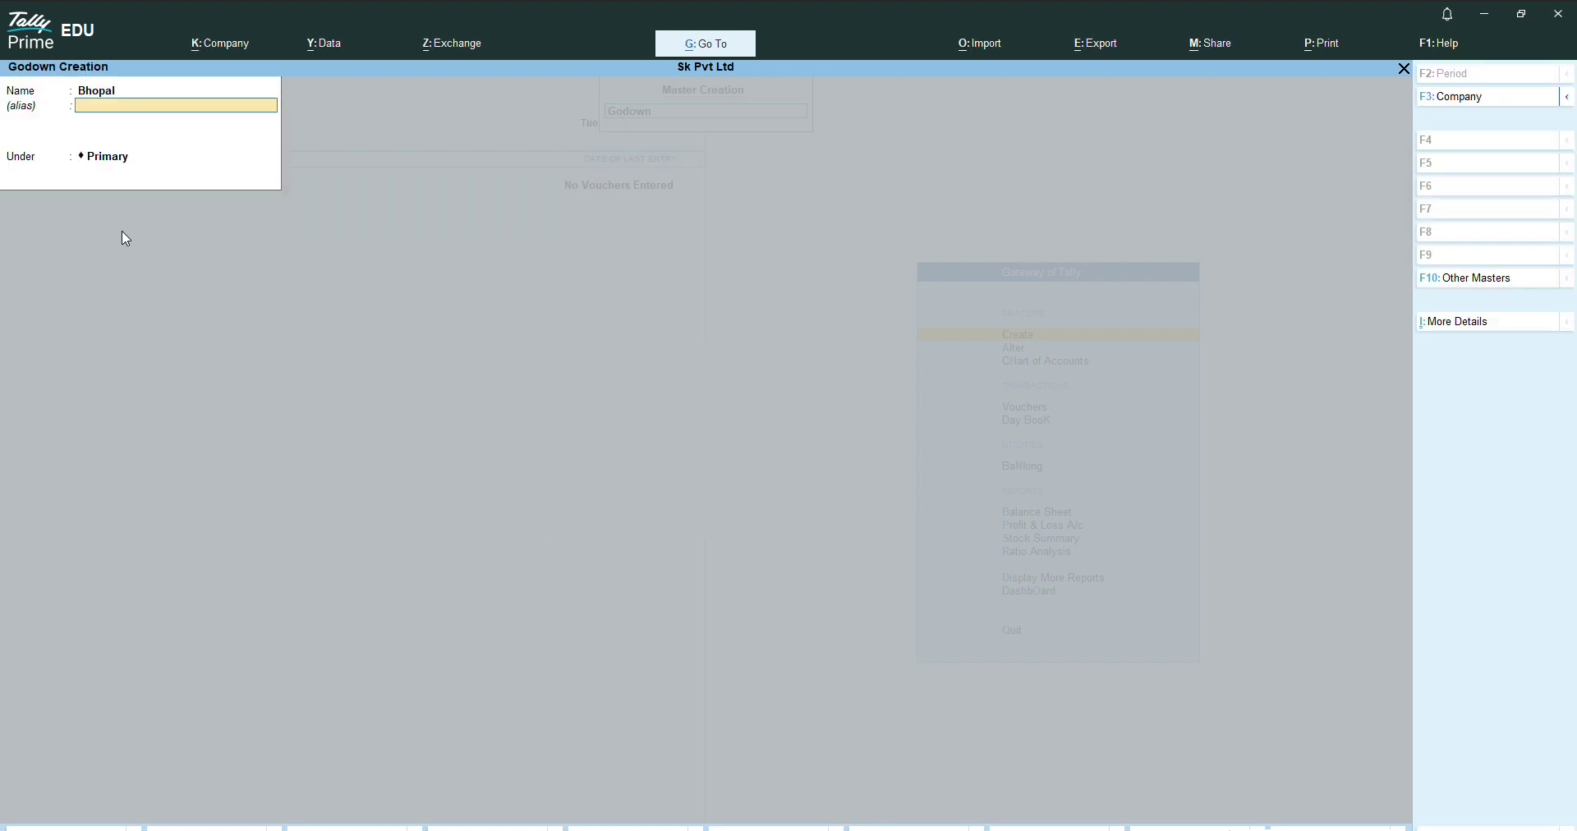
key(Return)
key(Return)
- Create the godown Indore under Primary and leave godown creation
text(Indoo)
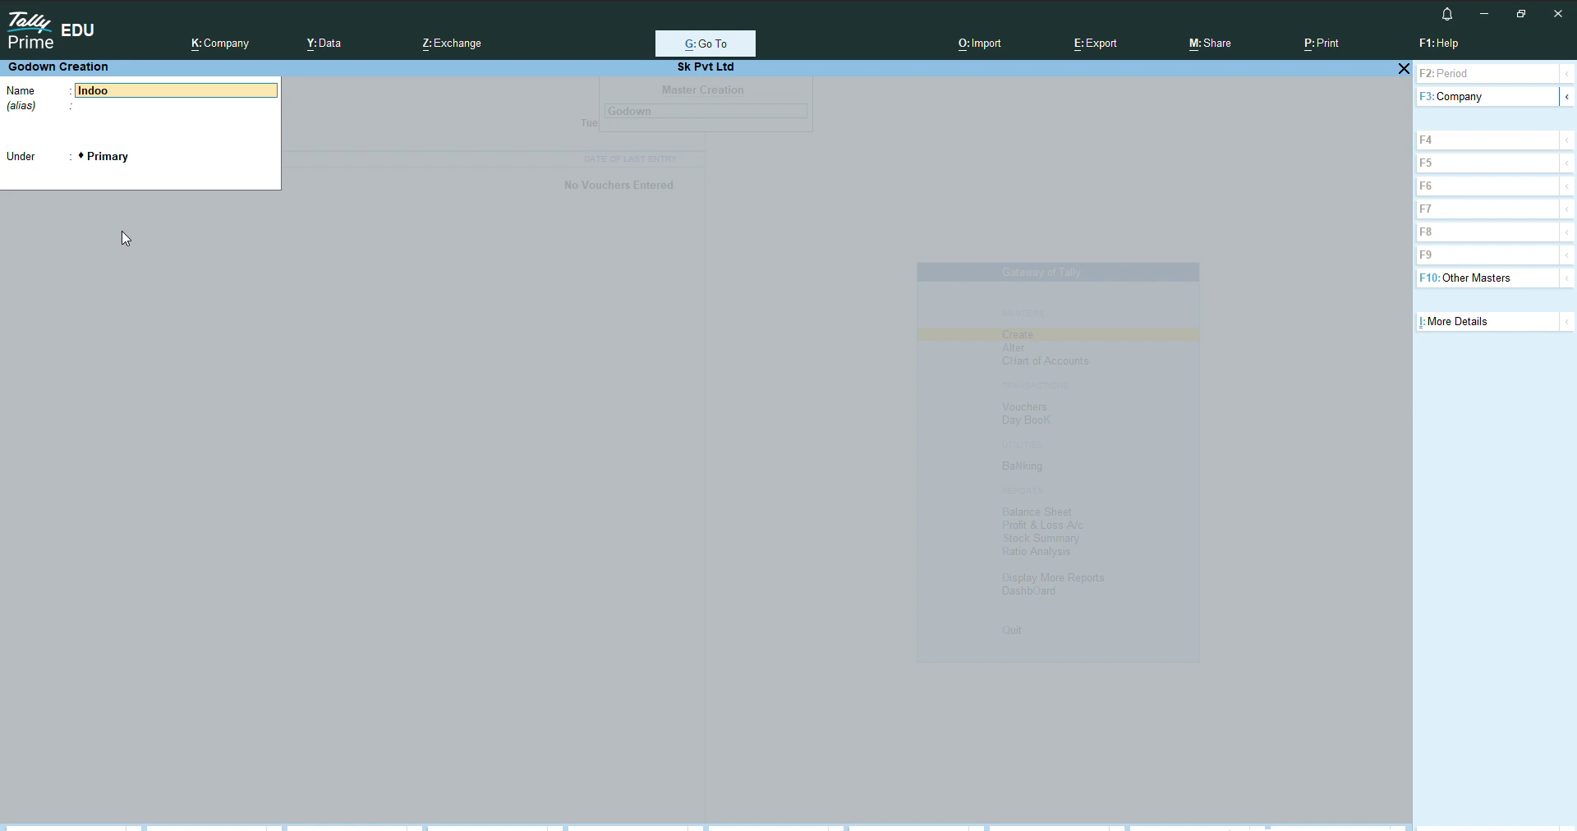
key(BackSpace)
text(re)
key(ctrl+a)
key(Escape)
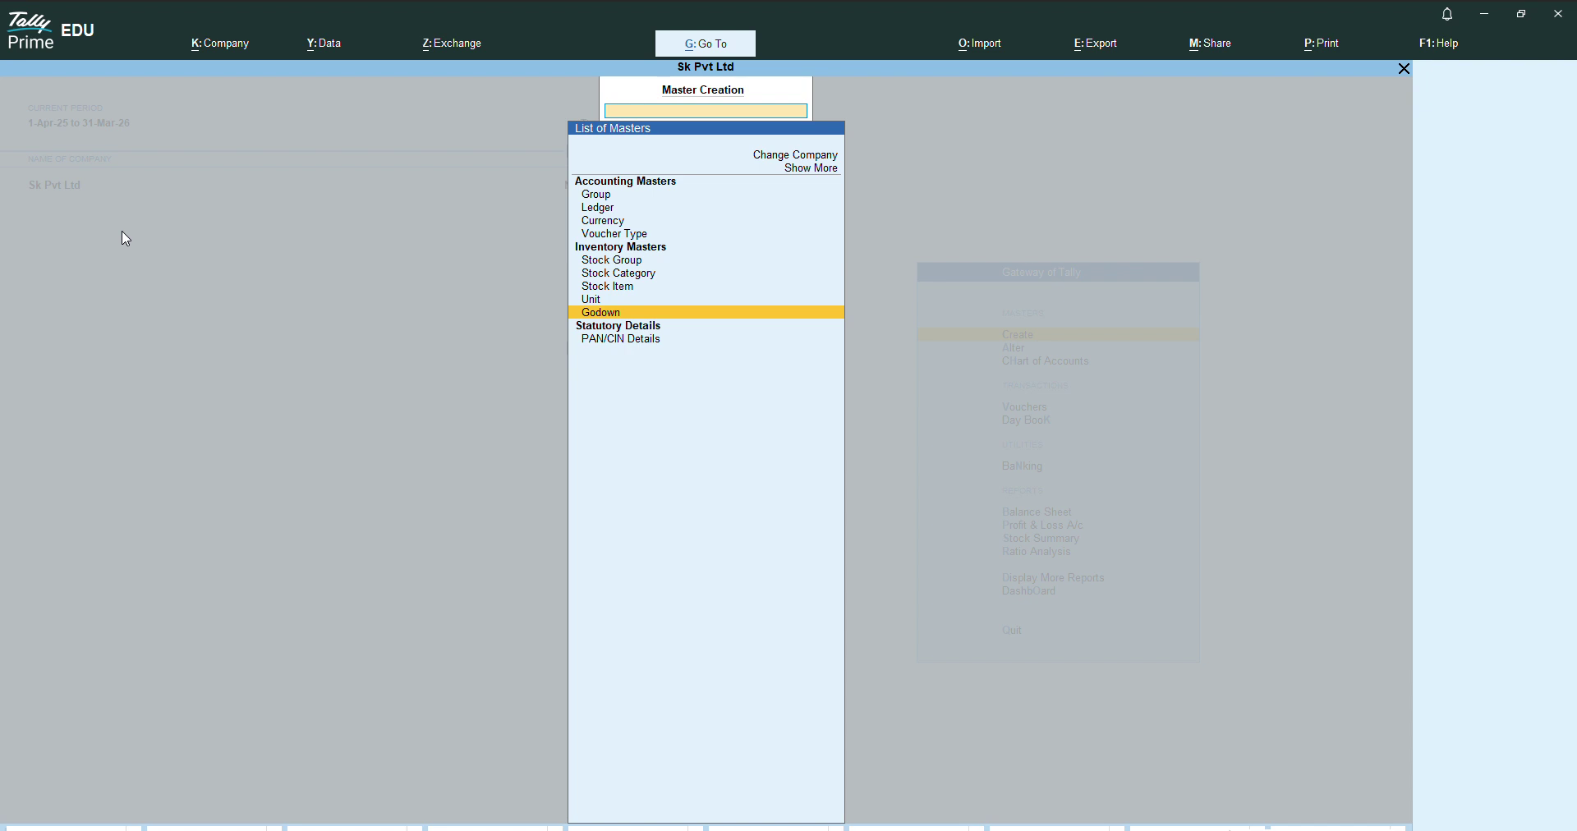
- Open the creation form for a new stock item from the inventory masters
key(Up)
key(Down)
key(Down)
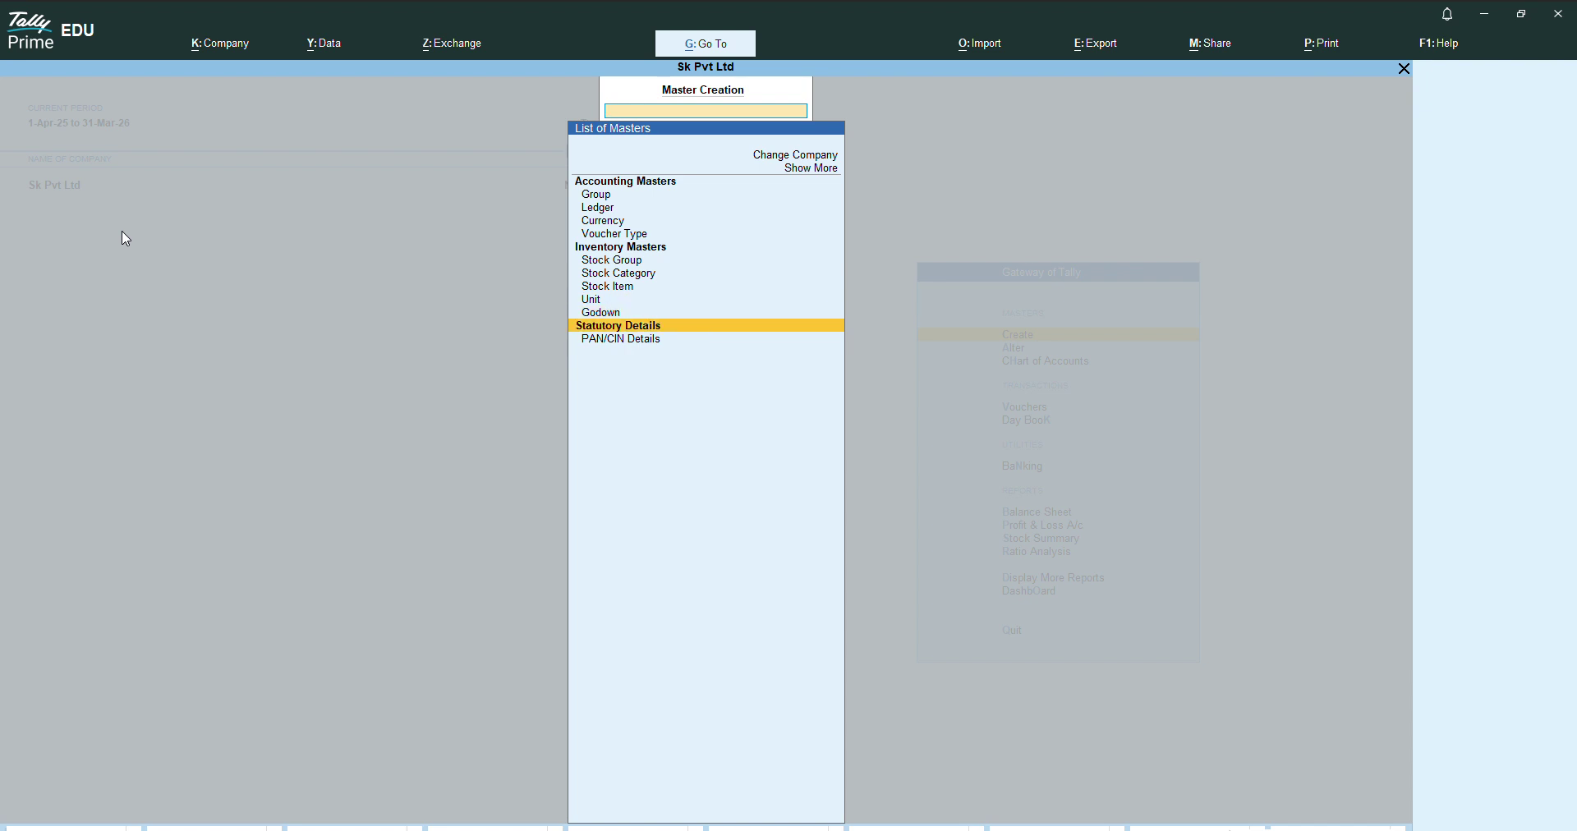
key(Up)
key(Up)
key(Up)
key(Up)
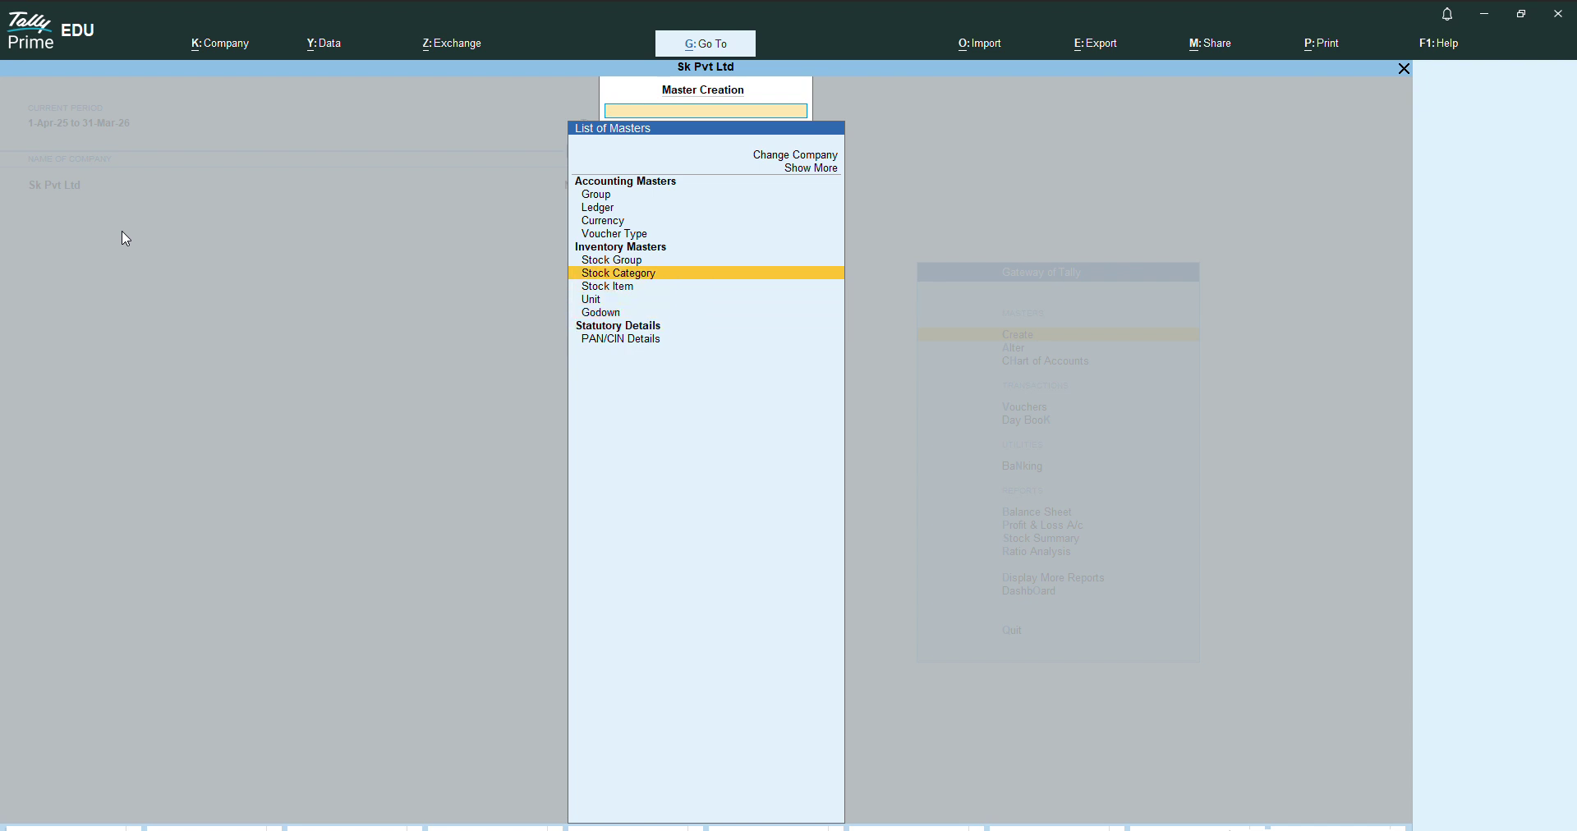
key(Up)
key(Down)
key(Down)
key(Return)
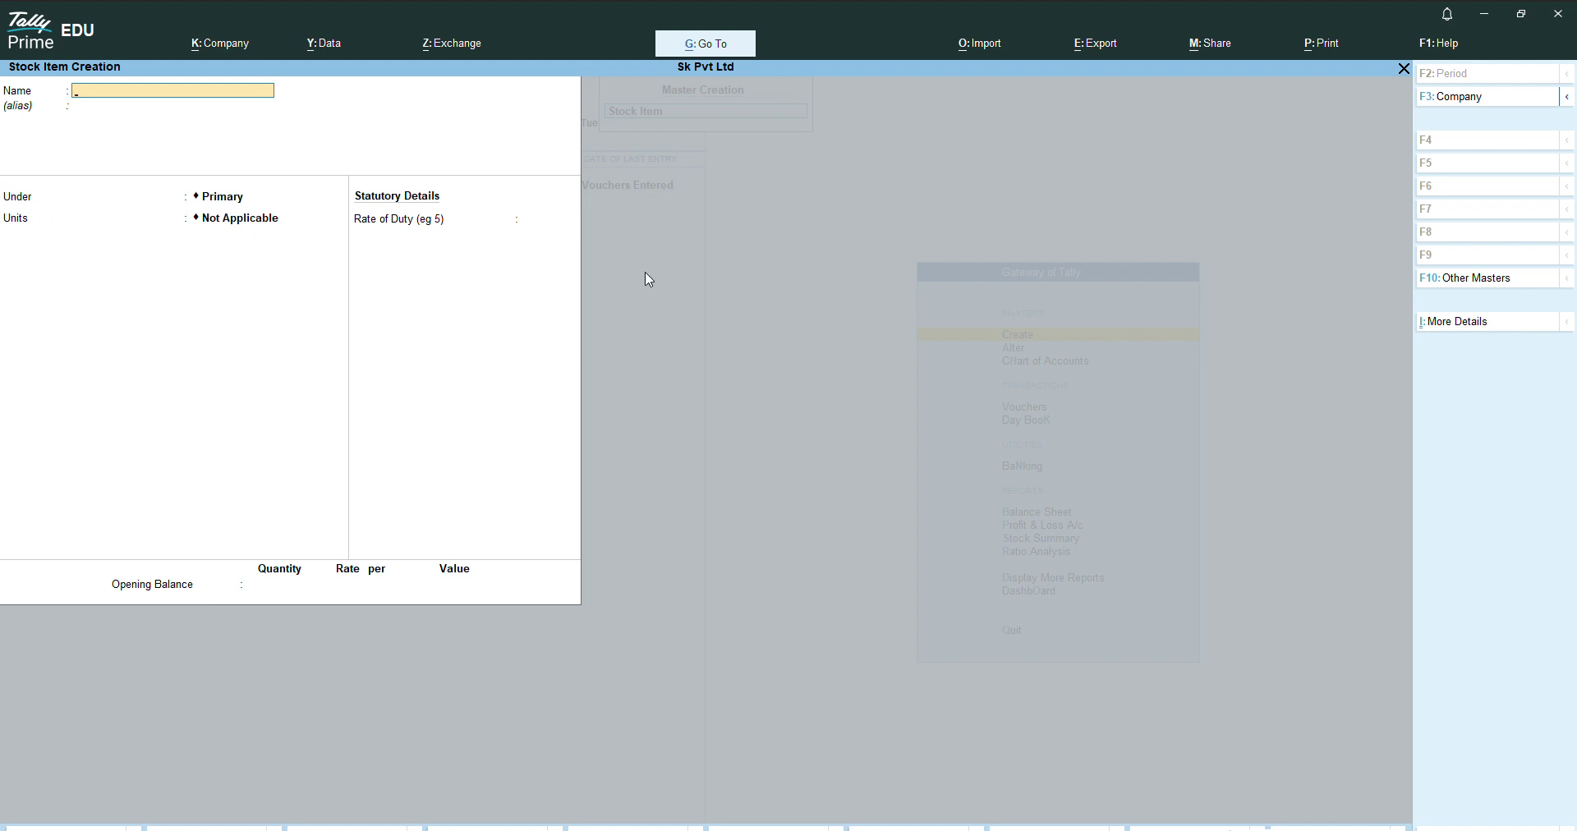
- Open the stock item configuration and set Show more configurations to Yes
key(F12)
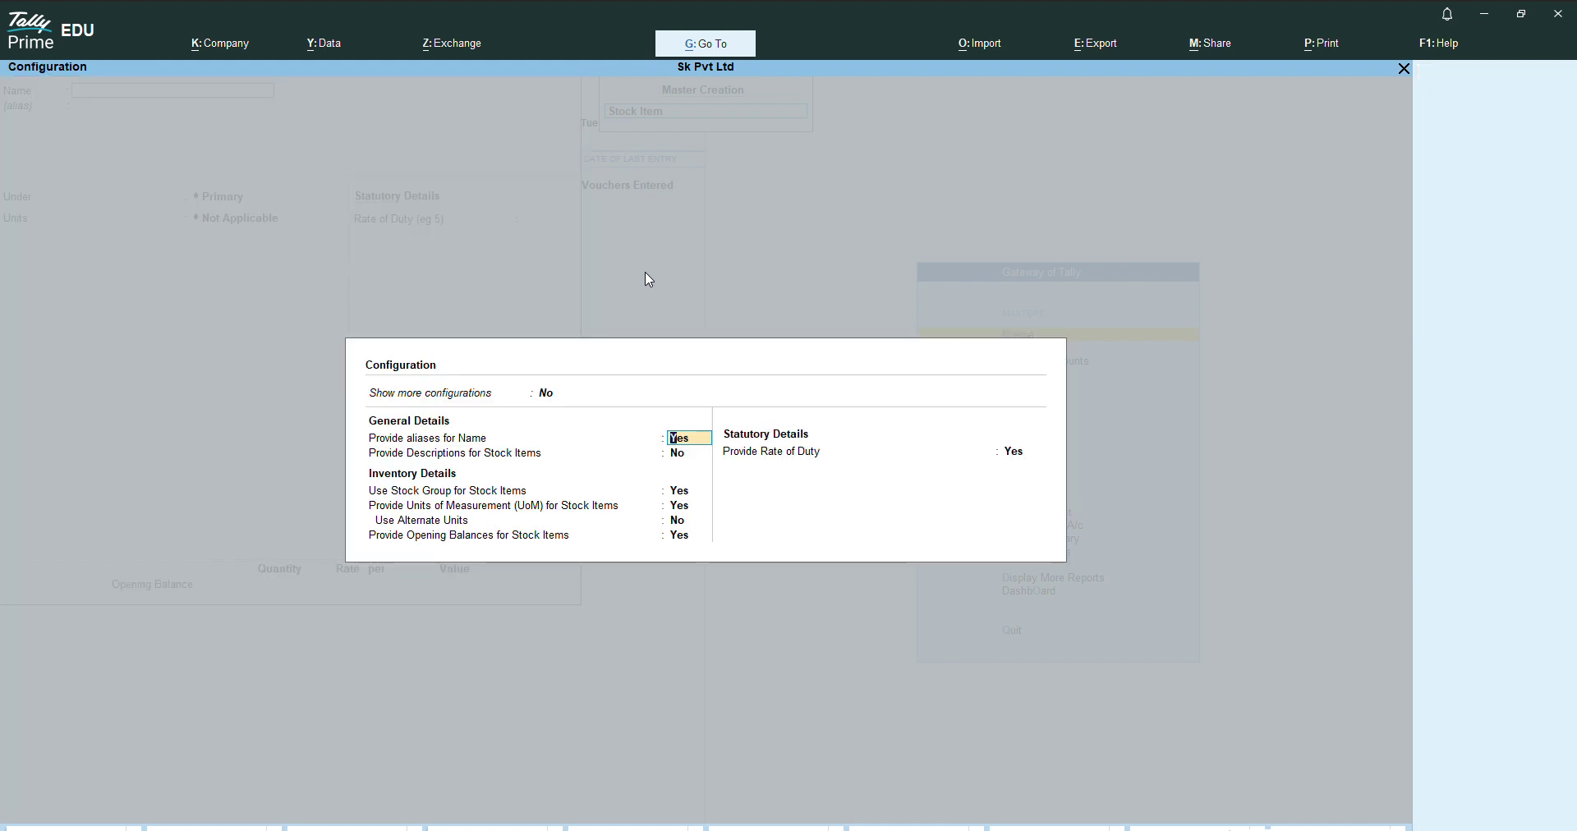
key(Up)
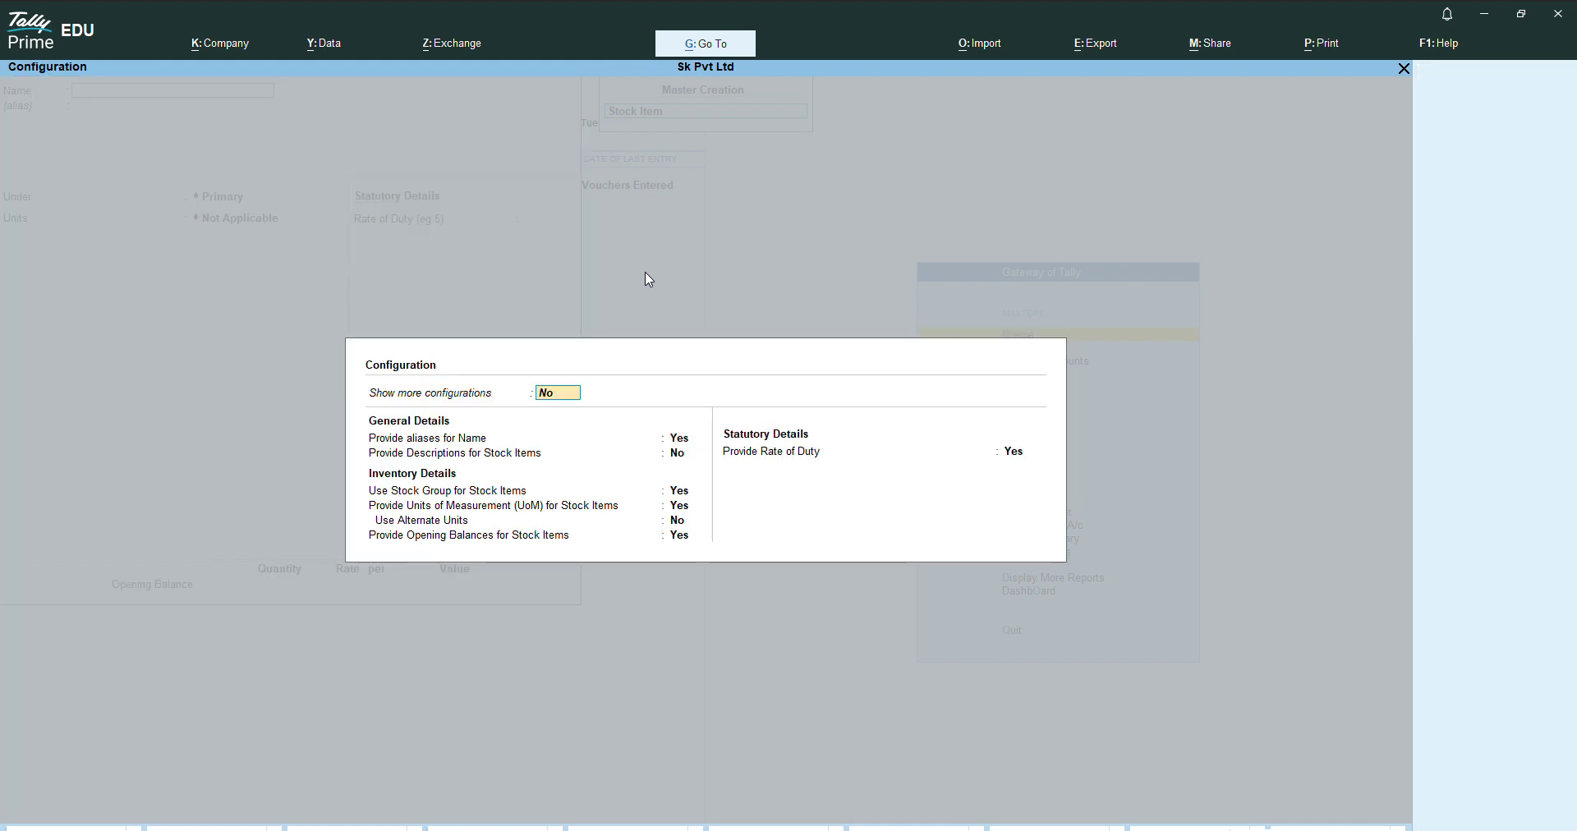
text(y)
key(Return)
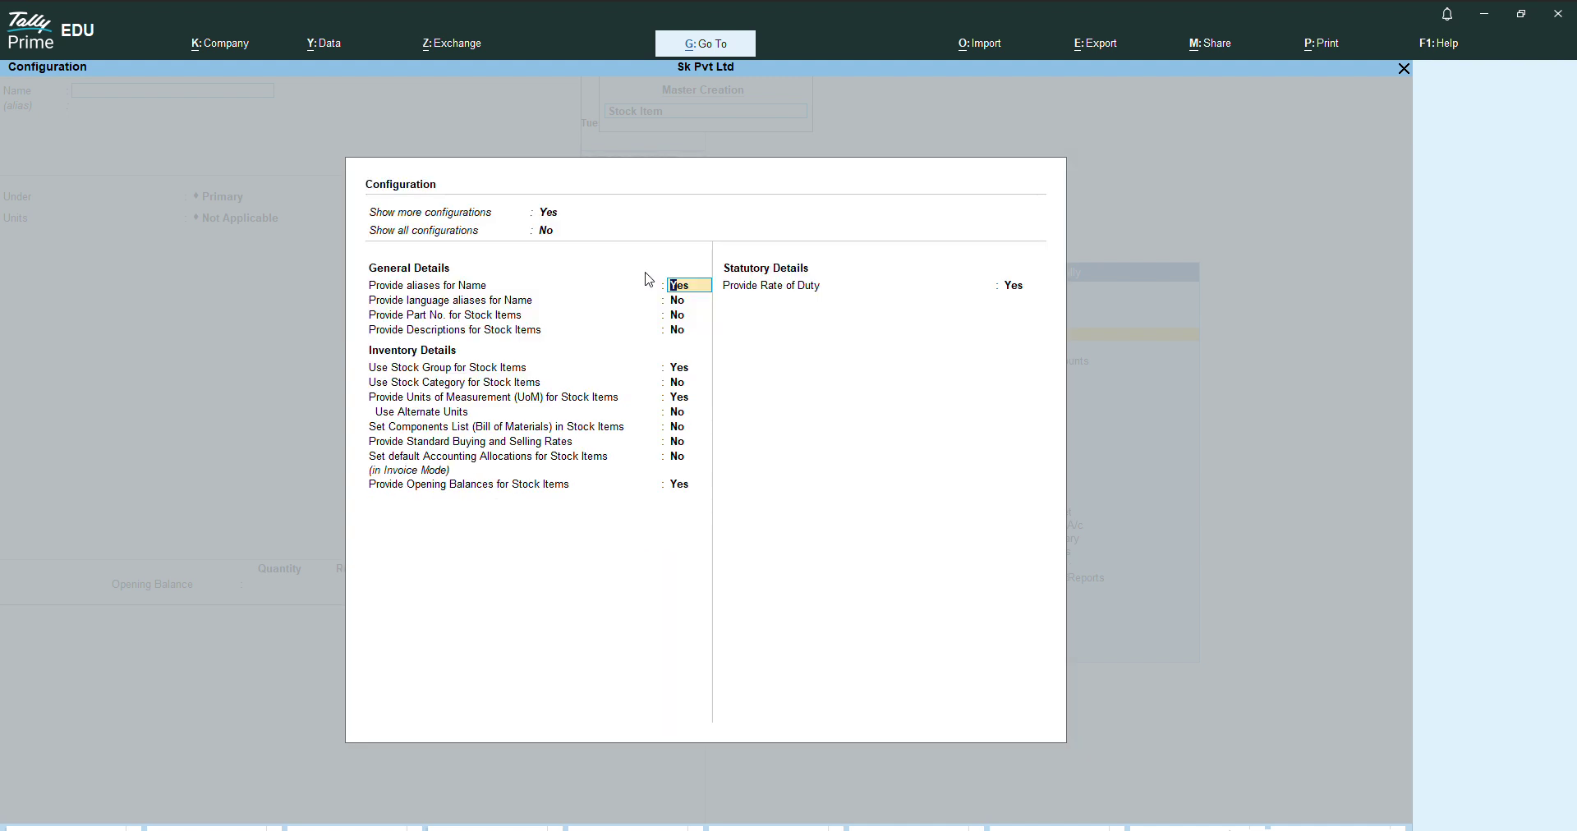
- Set Use Stock Category for Stock Items to Yes and save the stock item configuration
key(Return)
key(Return)
key(Return)
key(Return)
key(Return)
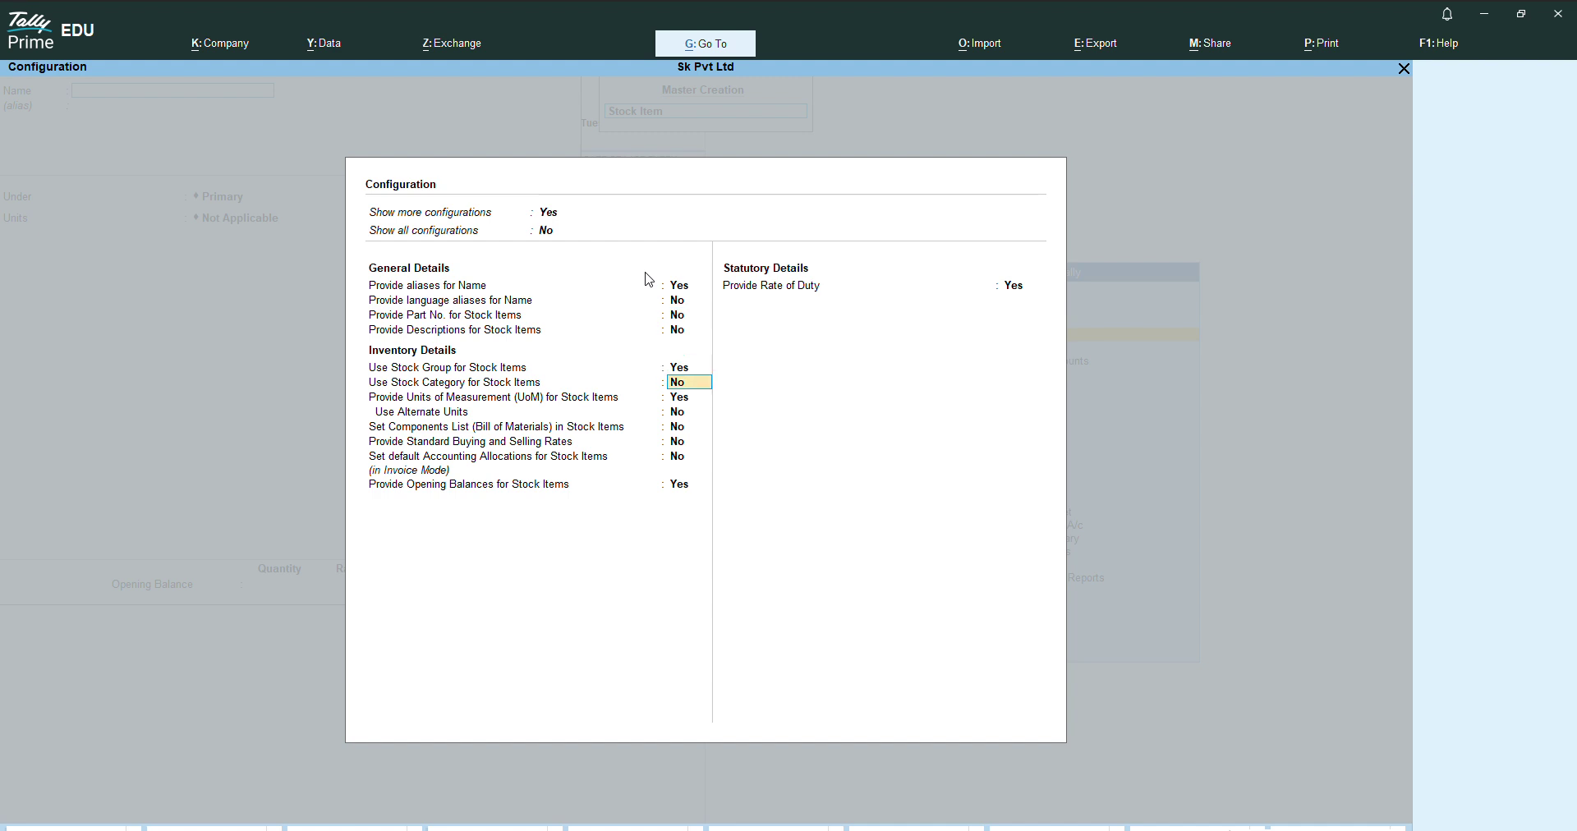
key(y)
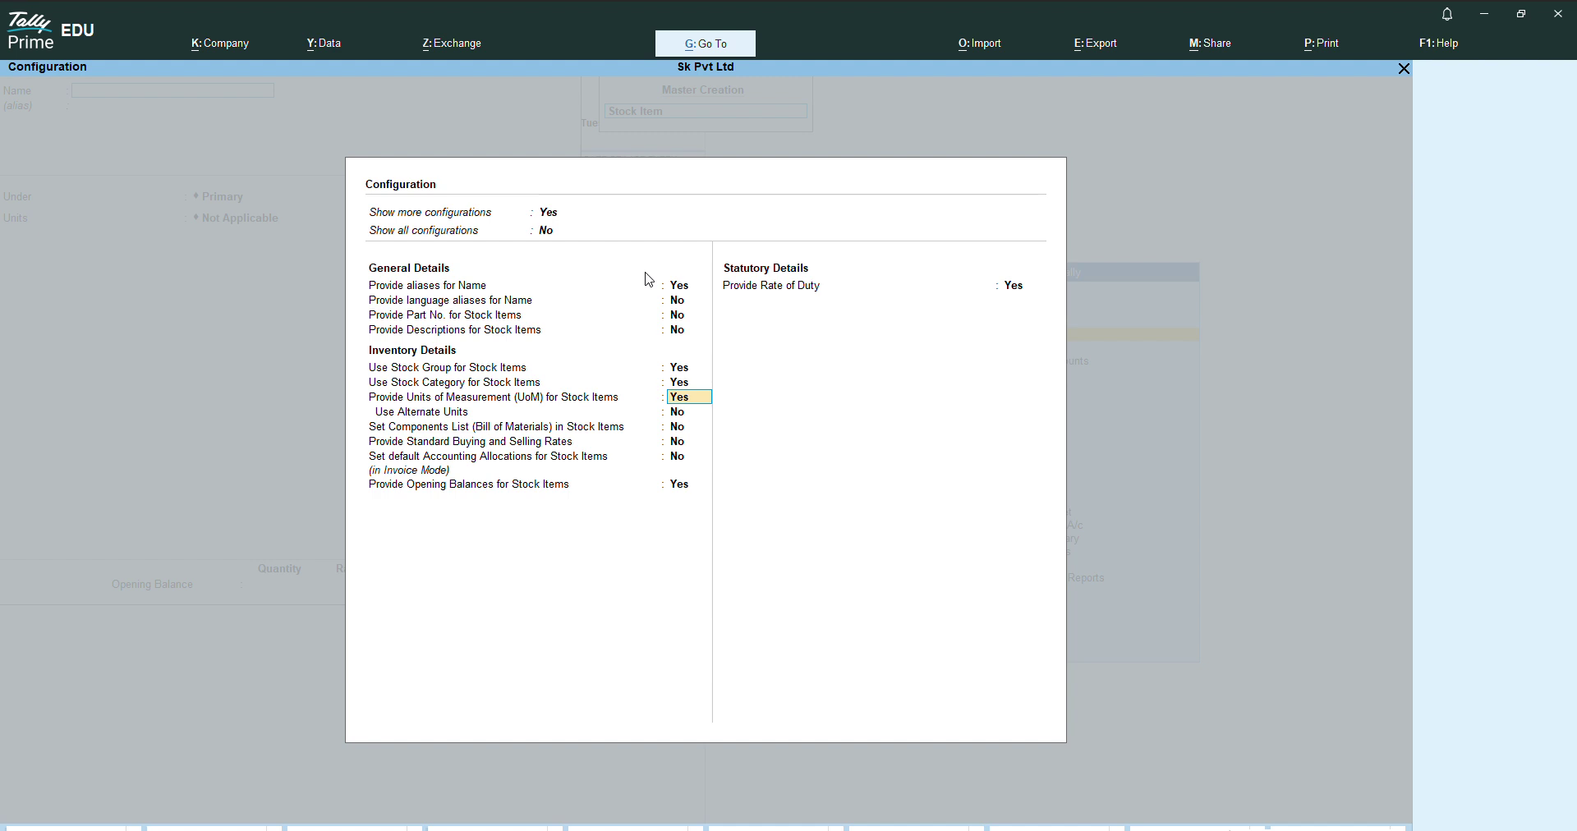
key(ctrl+a)
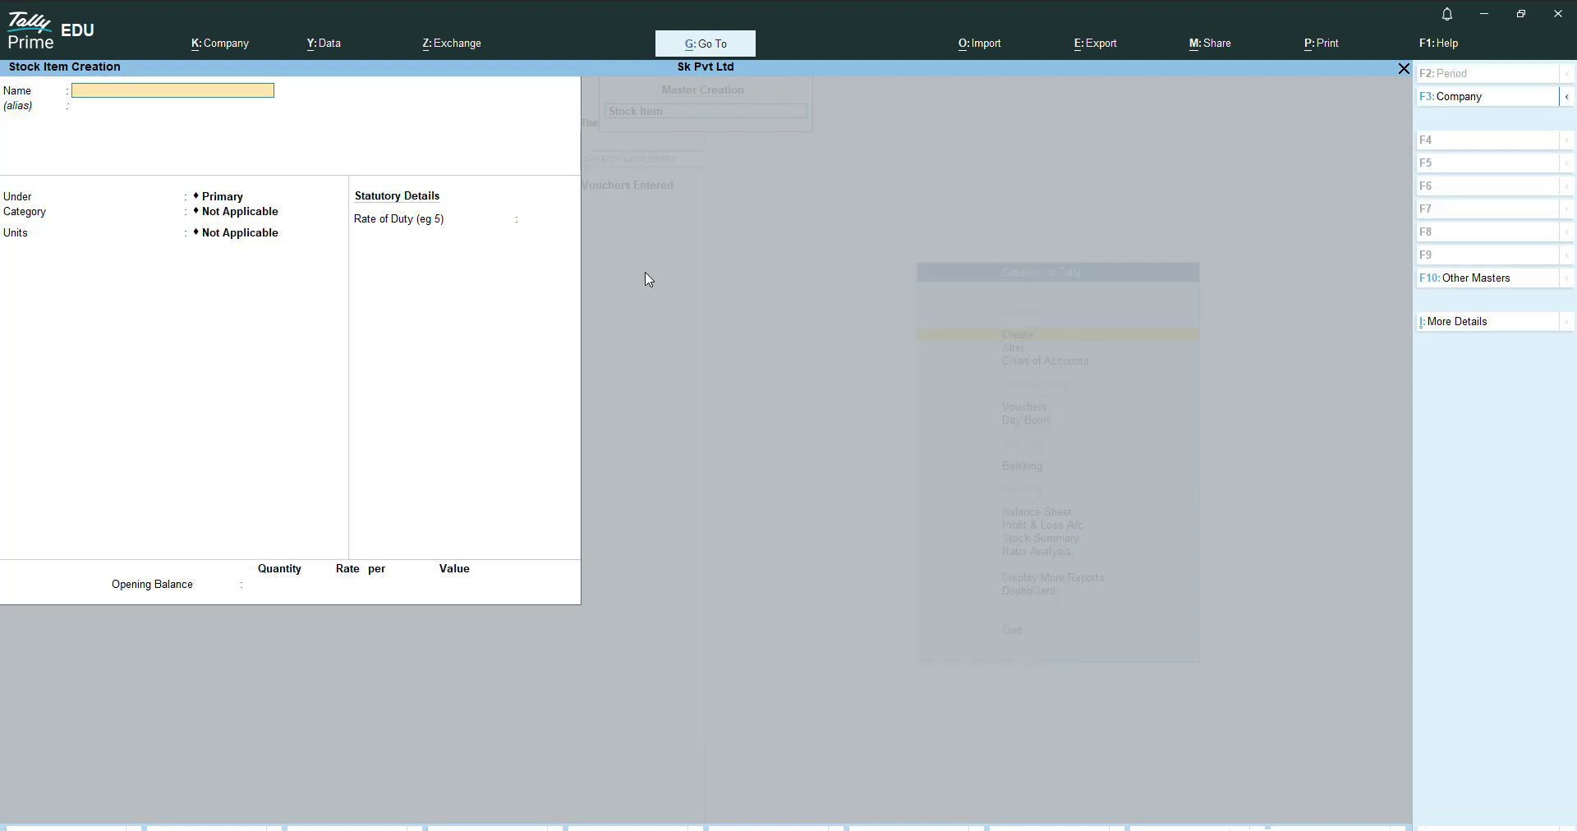
- Check the stock table in Word and name the new stock item Samsung Tv in TallyPrime, without an alias
key(alt+Tab)
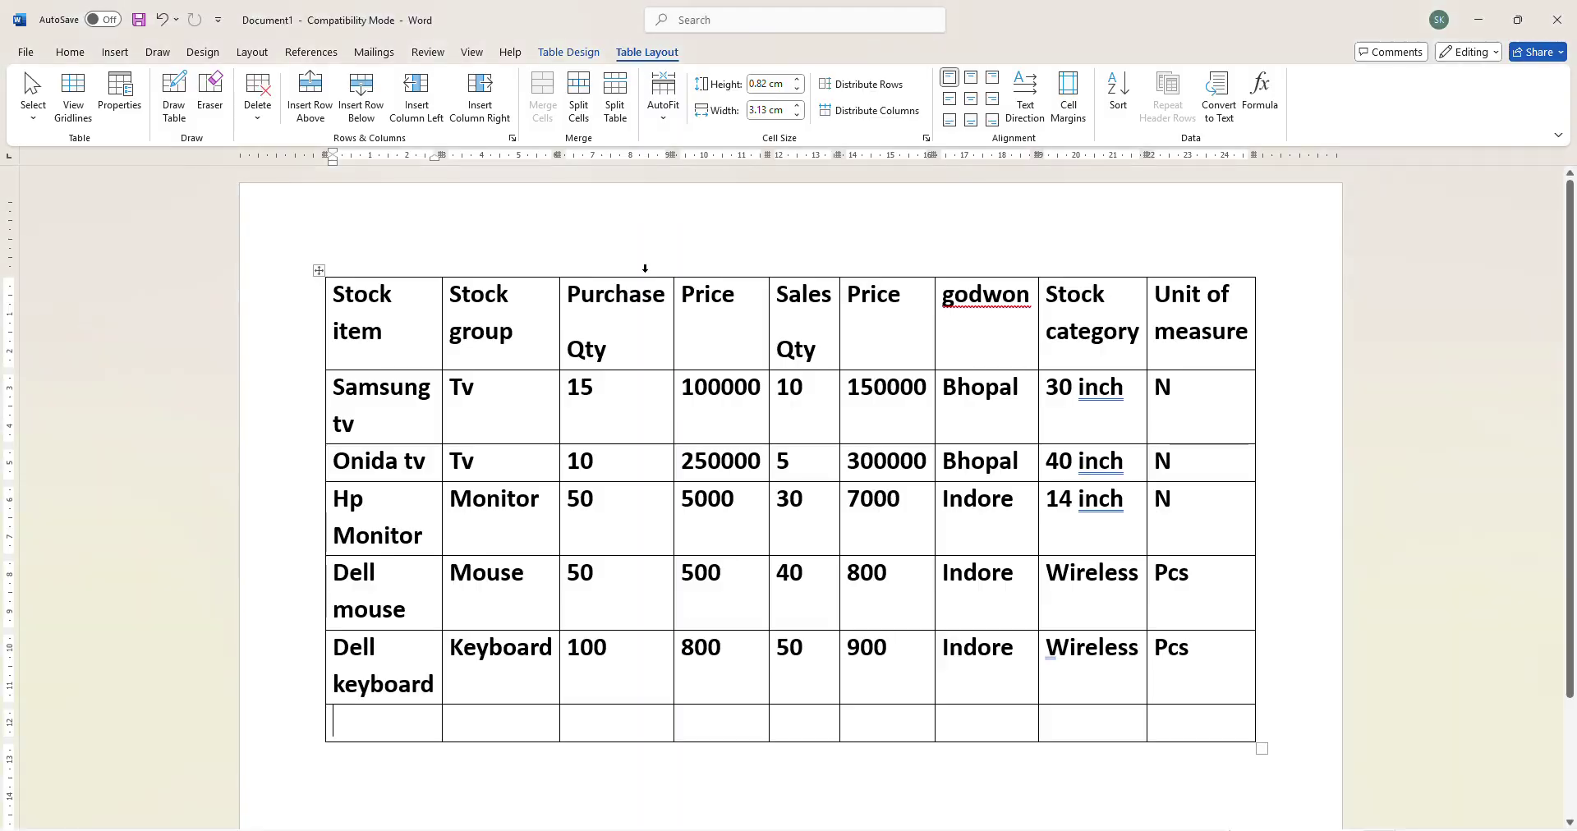
key(alt+Tab)
text(Samsu)
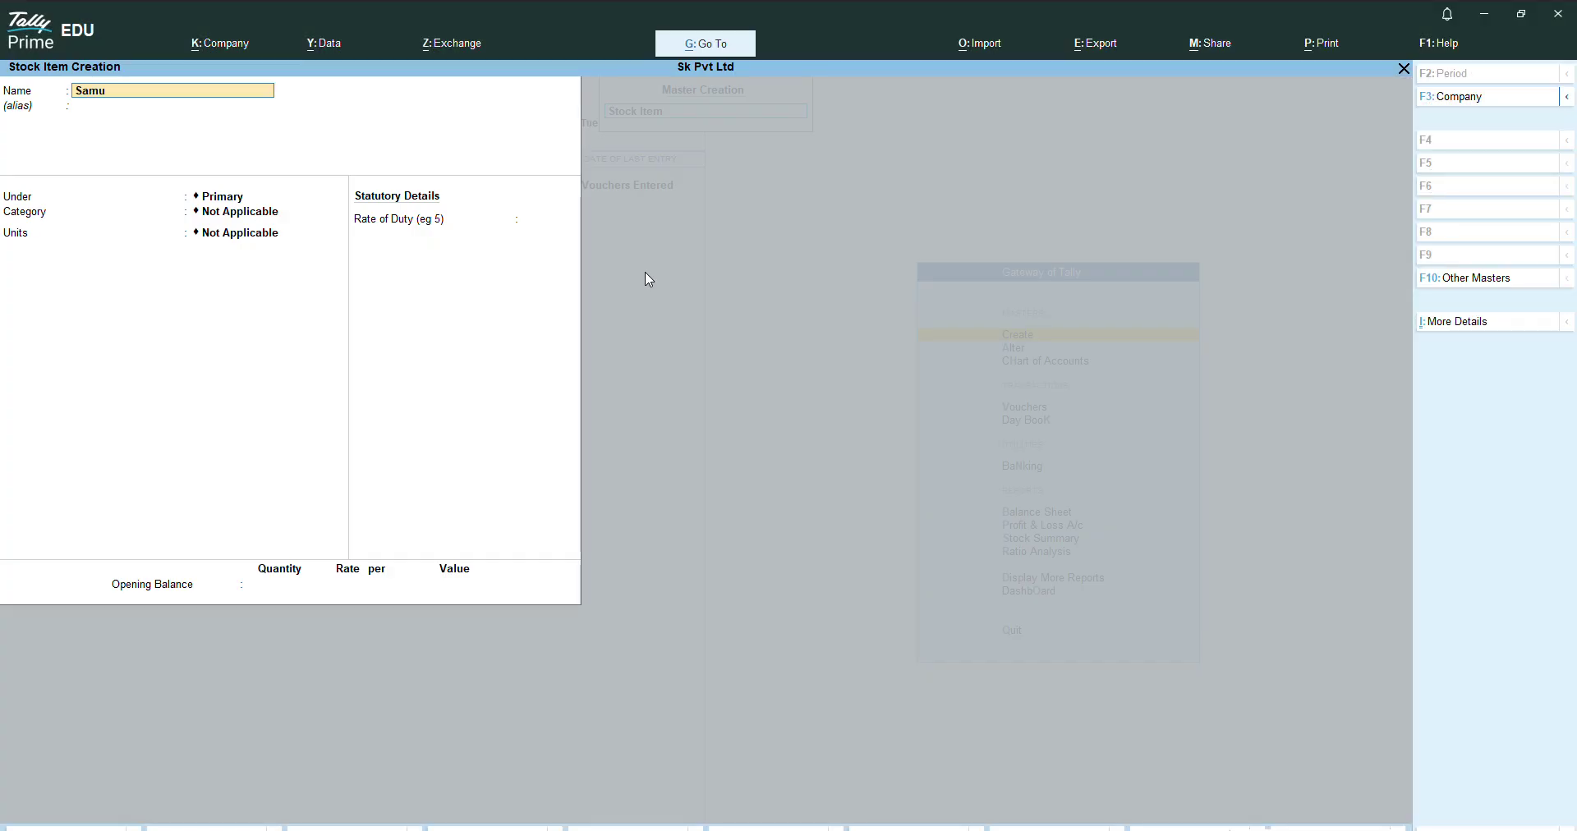
text(ng Tv)
key(Return)
key(Return)
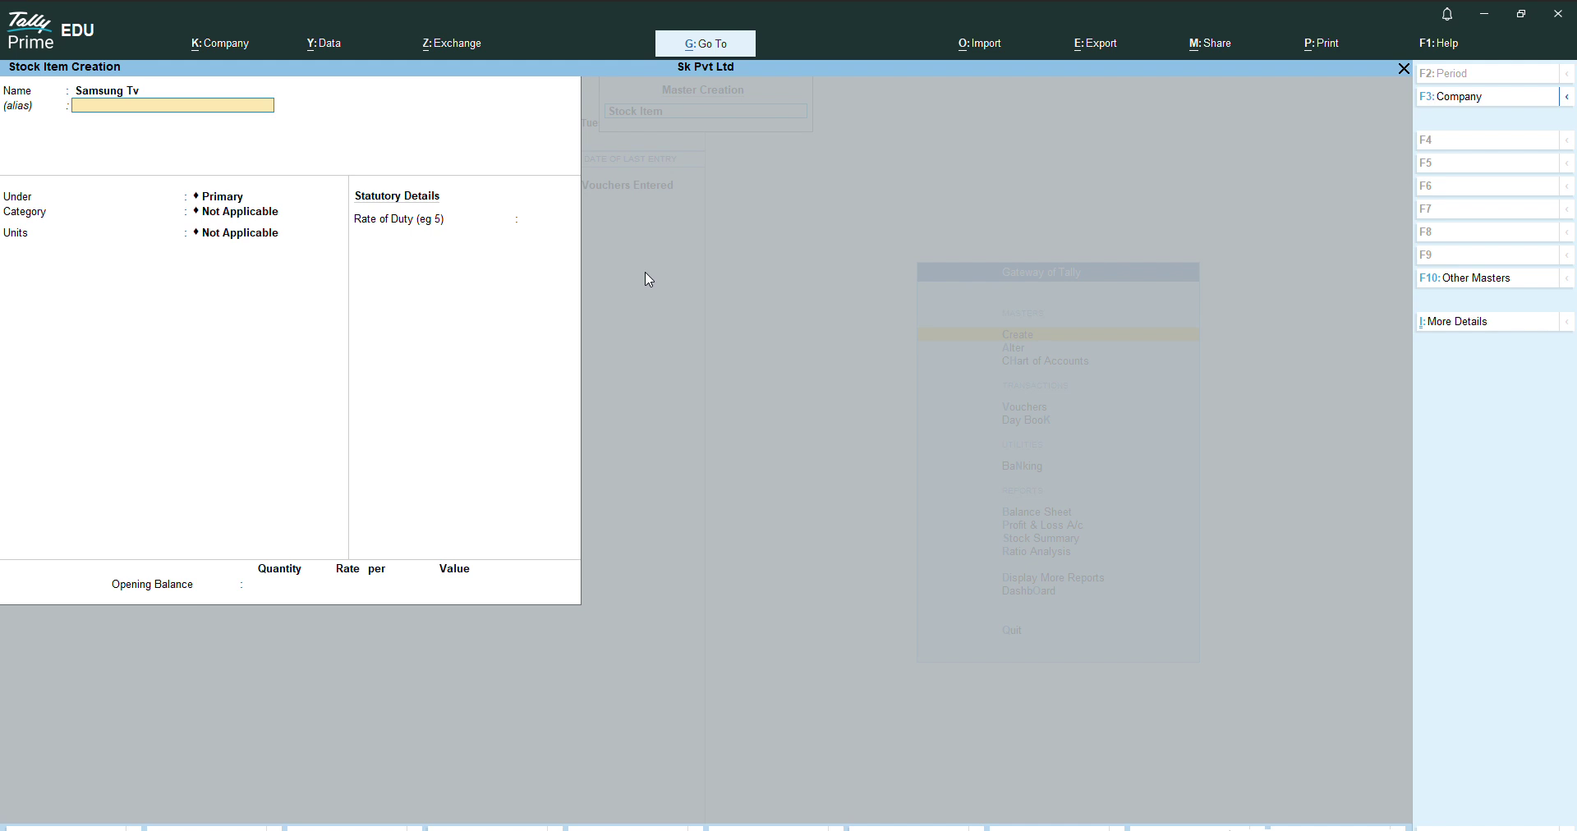
- Place the Samsung Tv stock item under the Television stock group
key(Down)
key(Down)
key(Down)
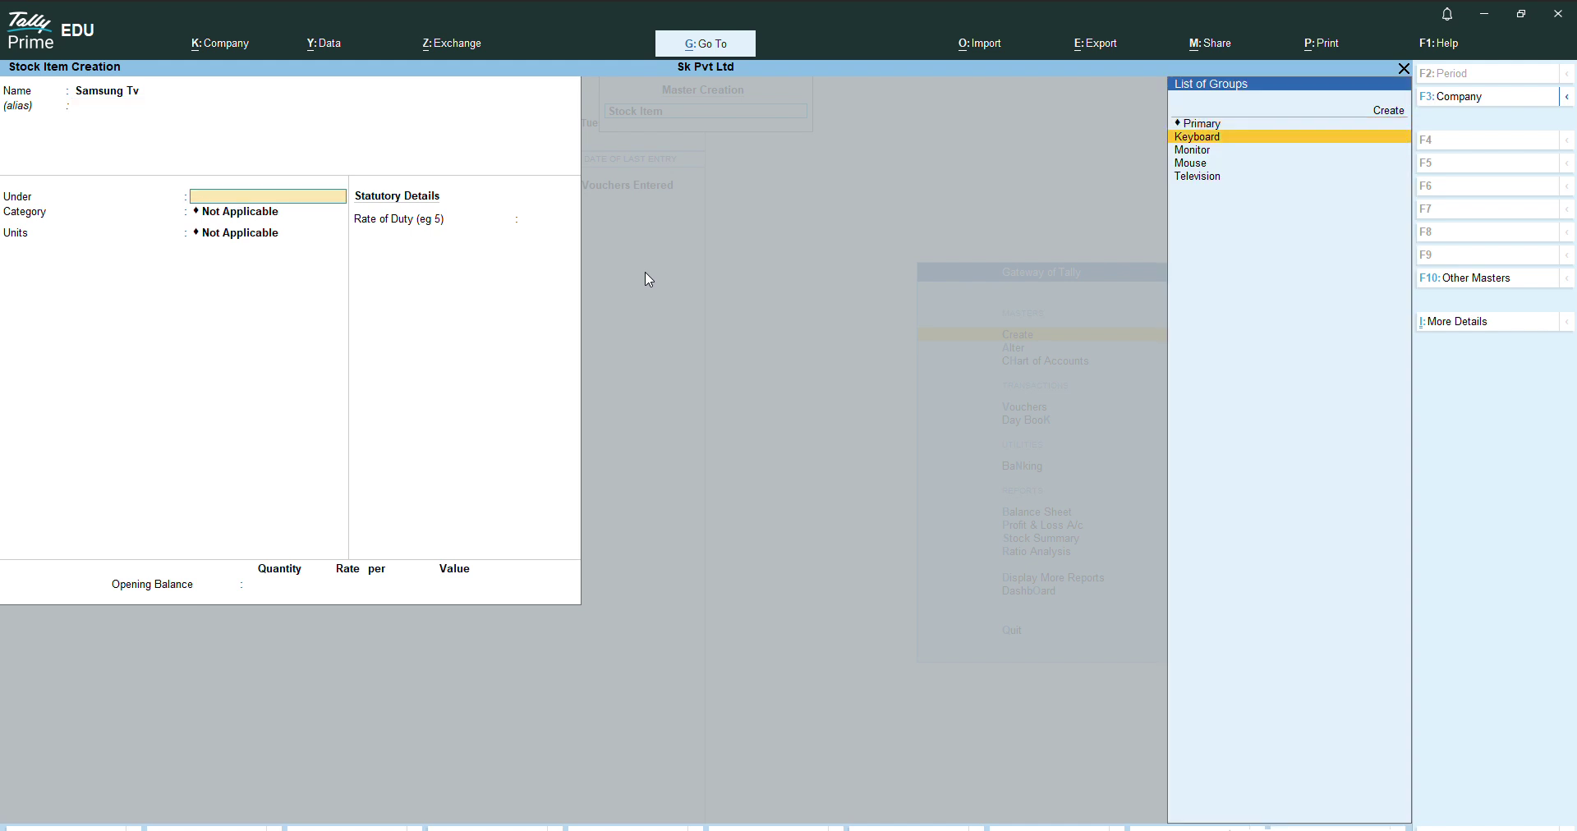
key(Down)
key(Down)
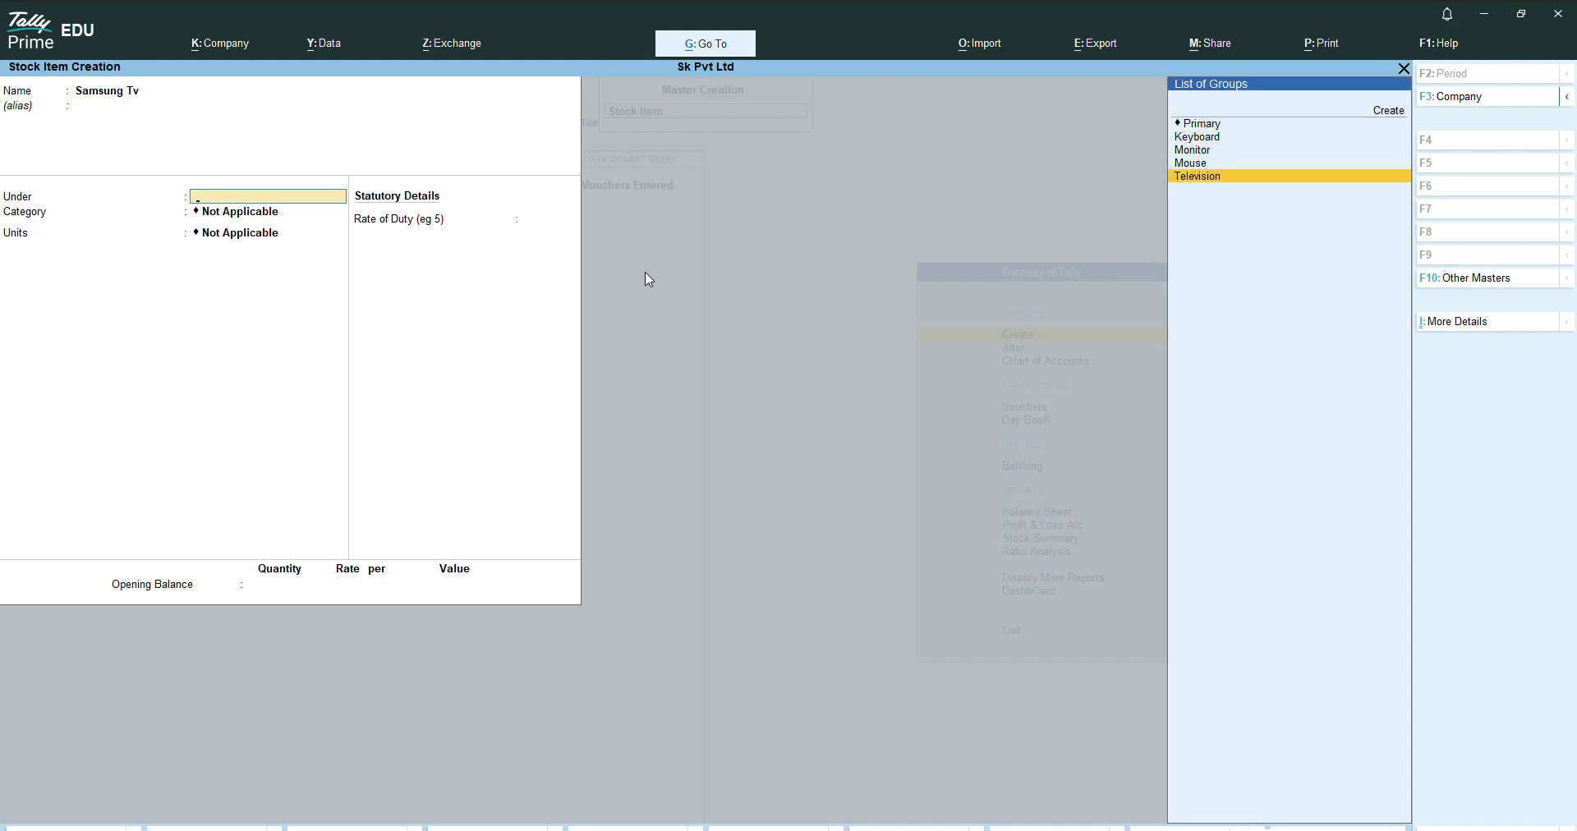
key(Up)
key(Up)
key(Up)
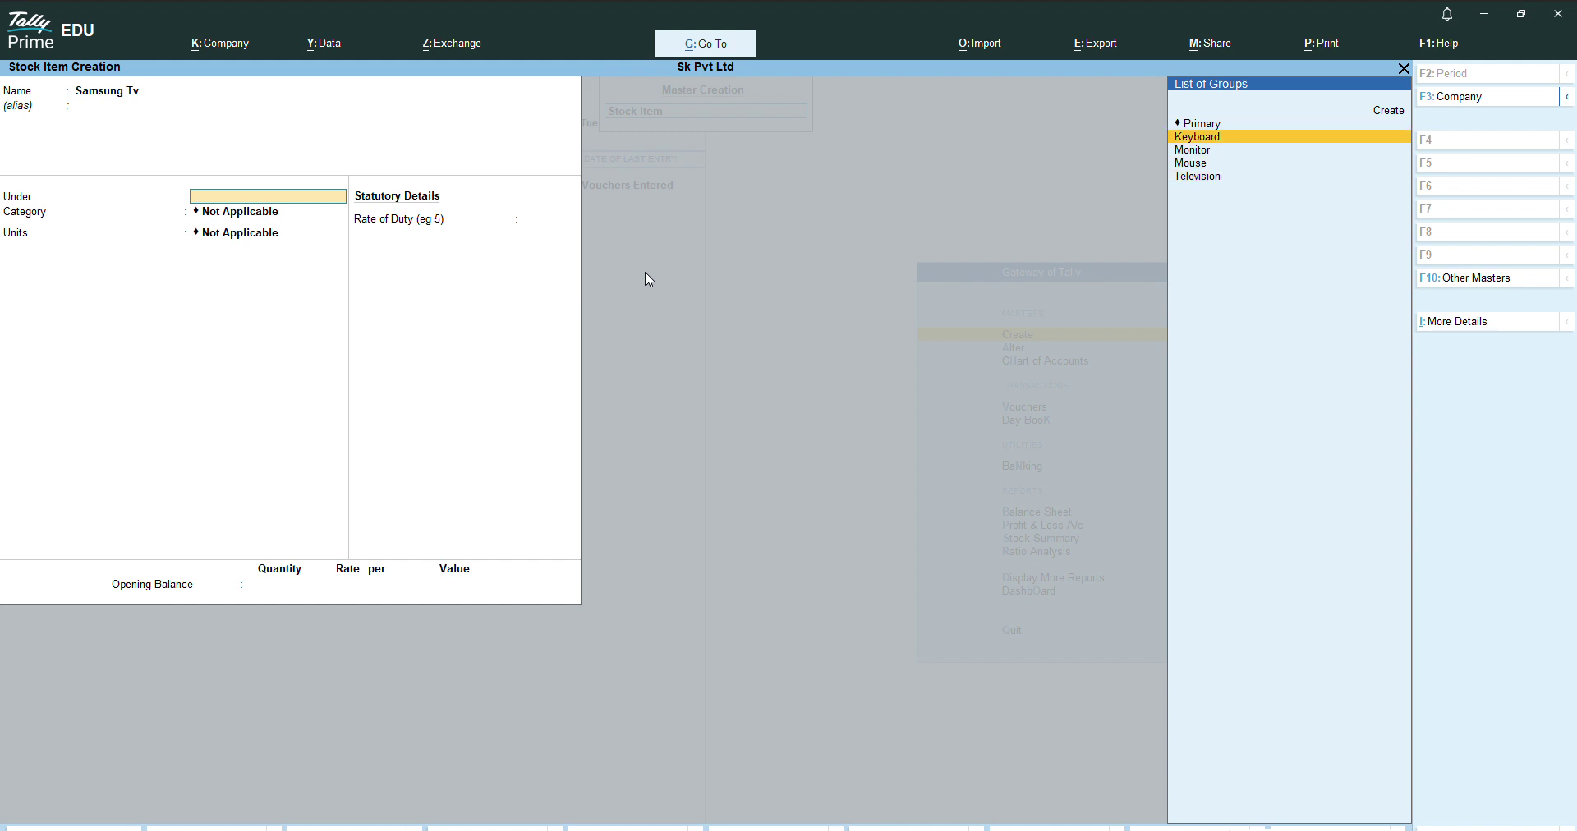
key(Up)
key(Up)
key(Down)
key(Down)
key(Down)
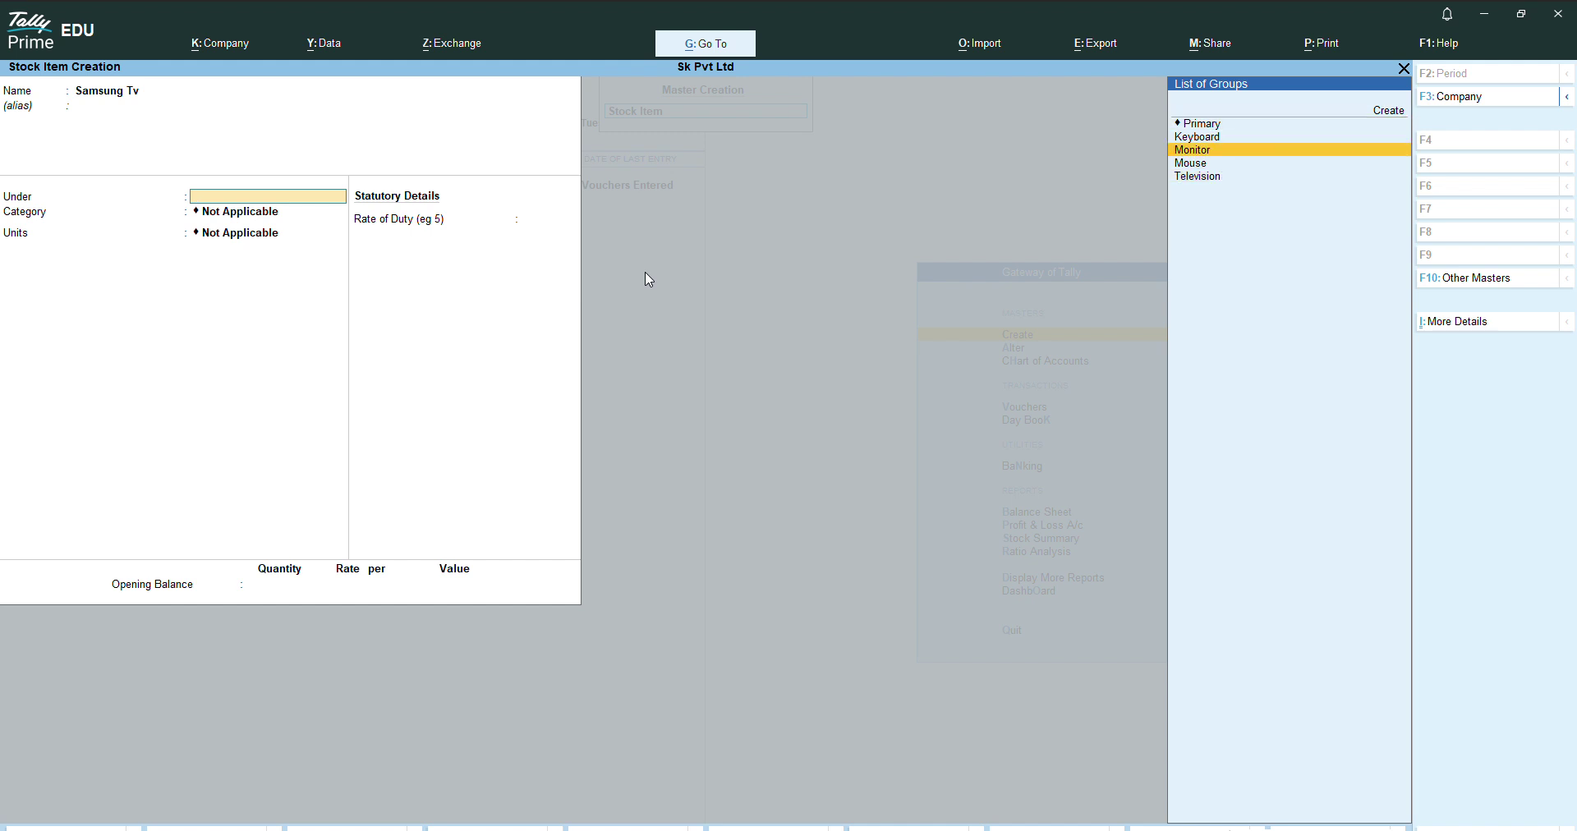
key(Down)
key(Down)
key(Return)
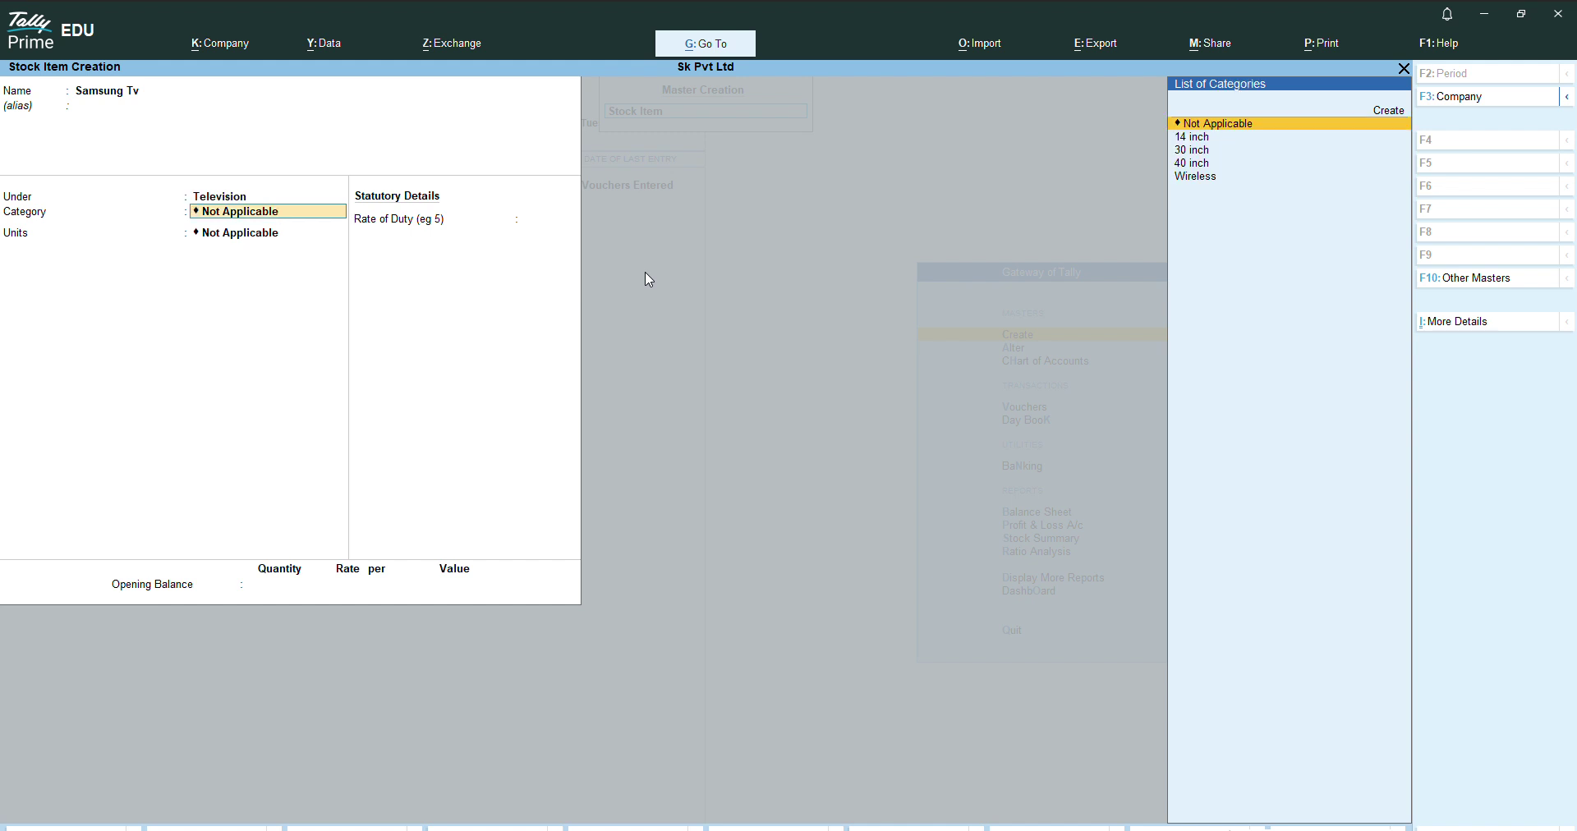
- Assign category 30 inch and unit n to Samsung Tv and save it without an opening balance
key(Down)
key(Down)
key(Down)
key(Up)
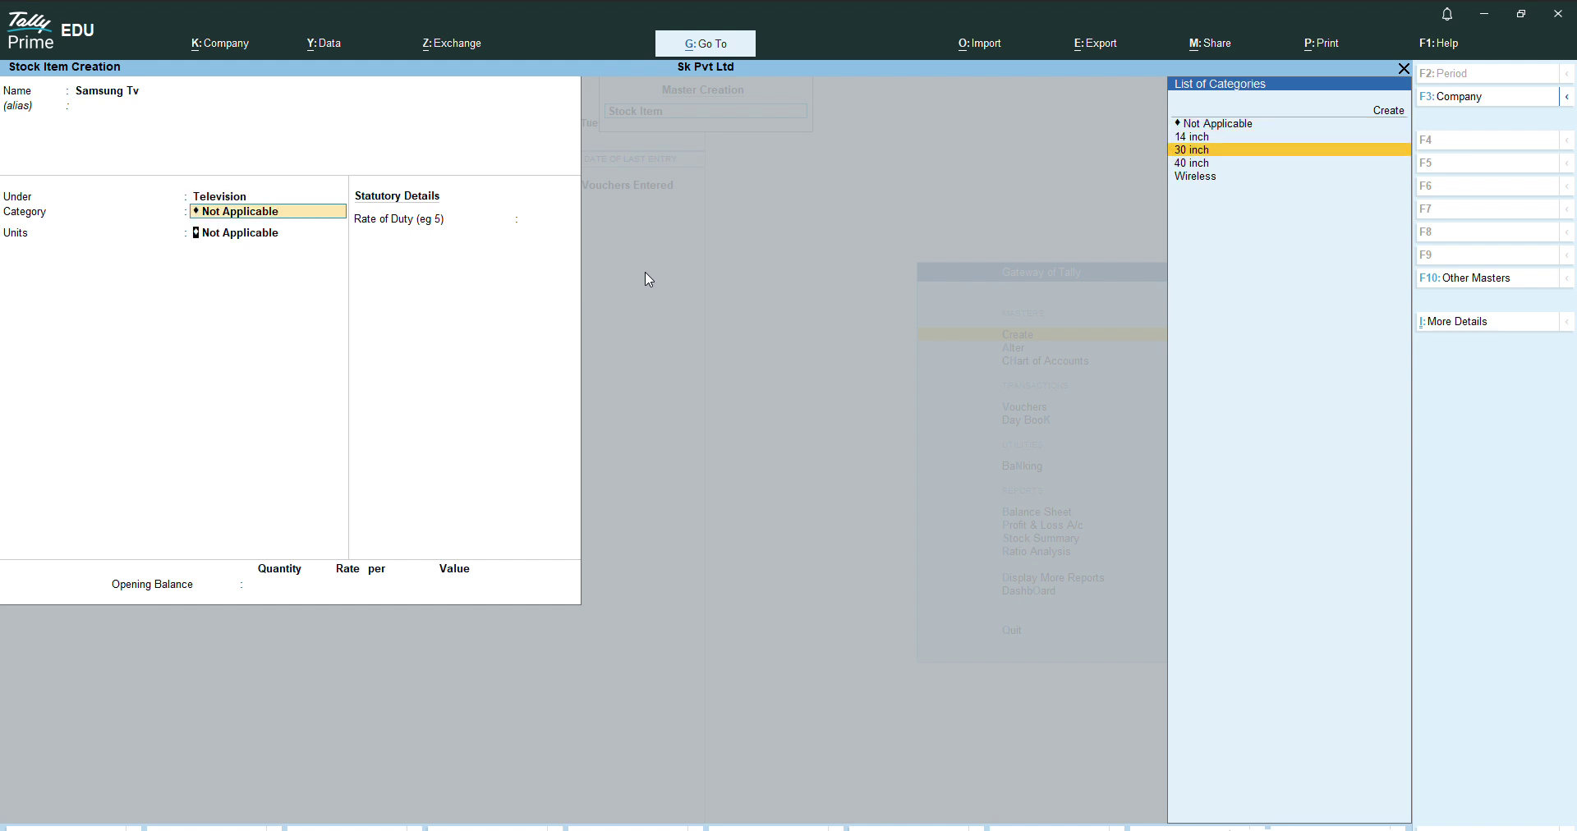
key(Return)
key(Down)
key(Down)
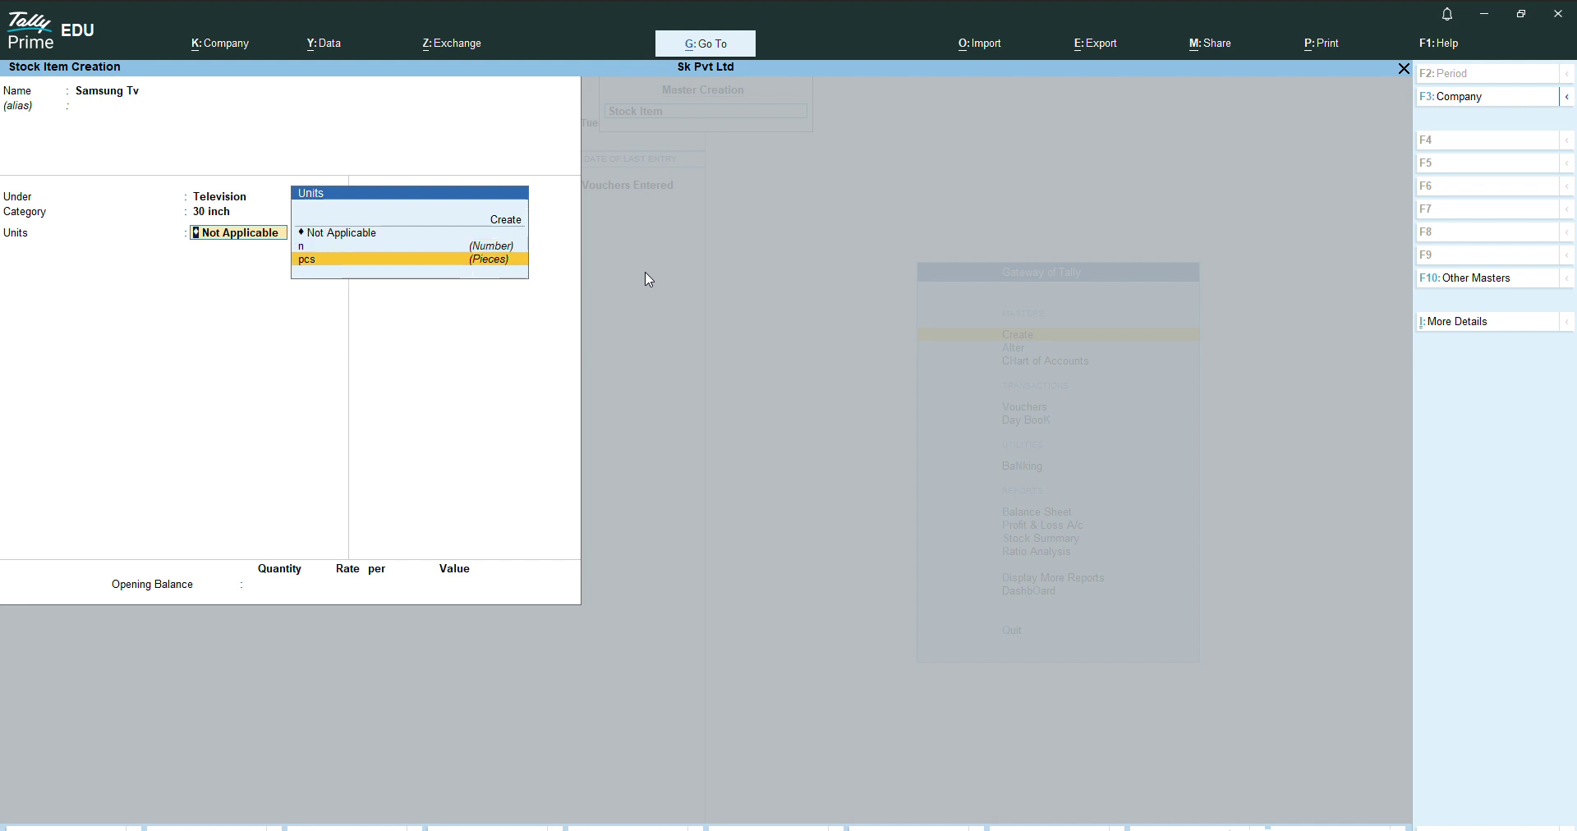
key(Up)
key(Return)
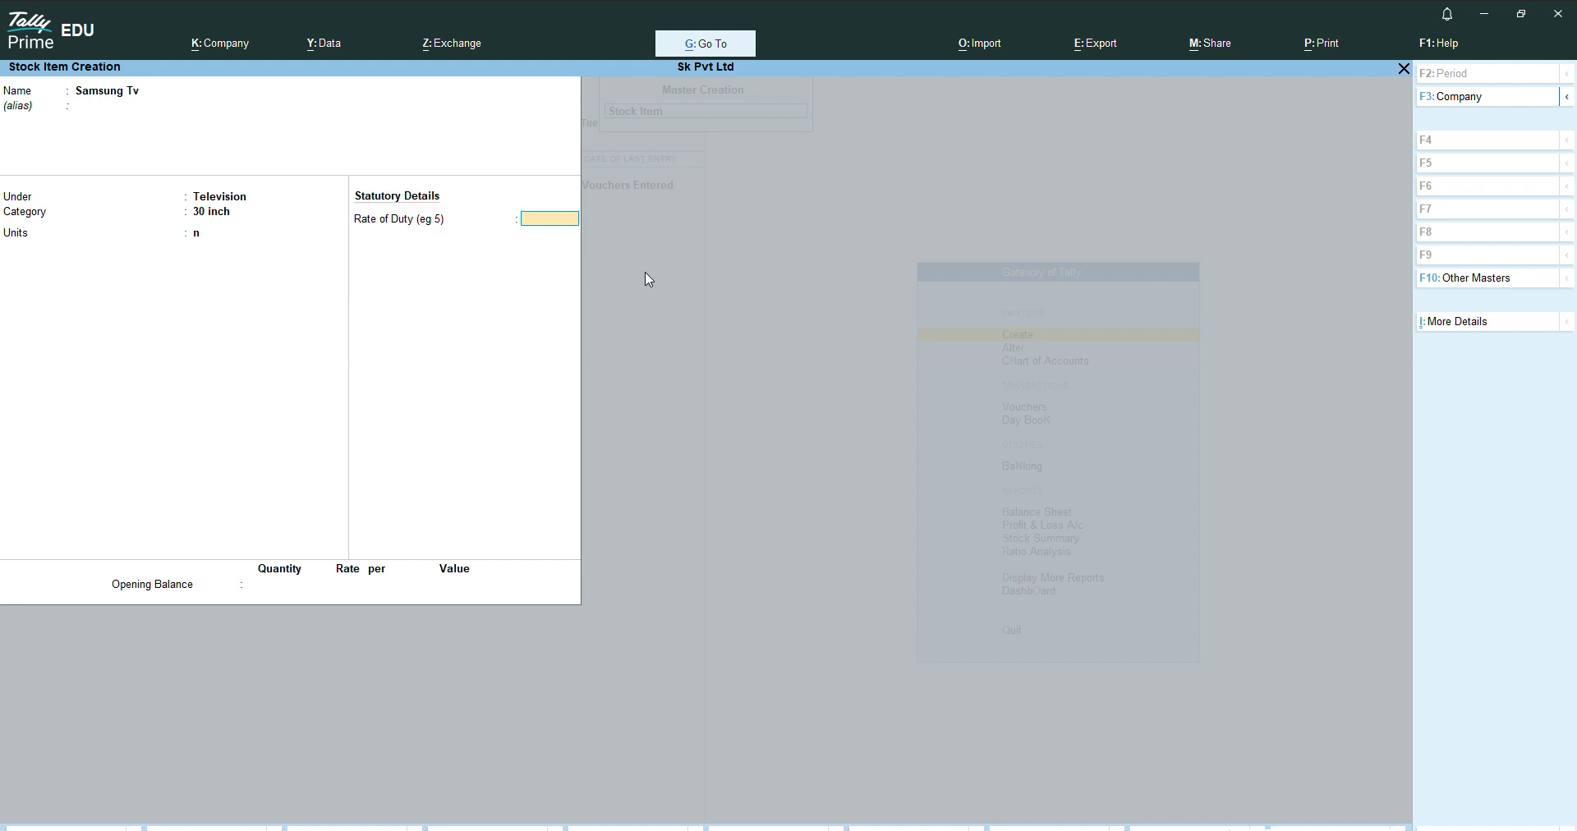
key(Return)
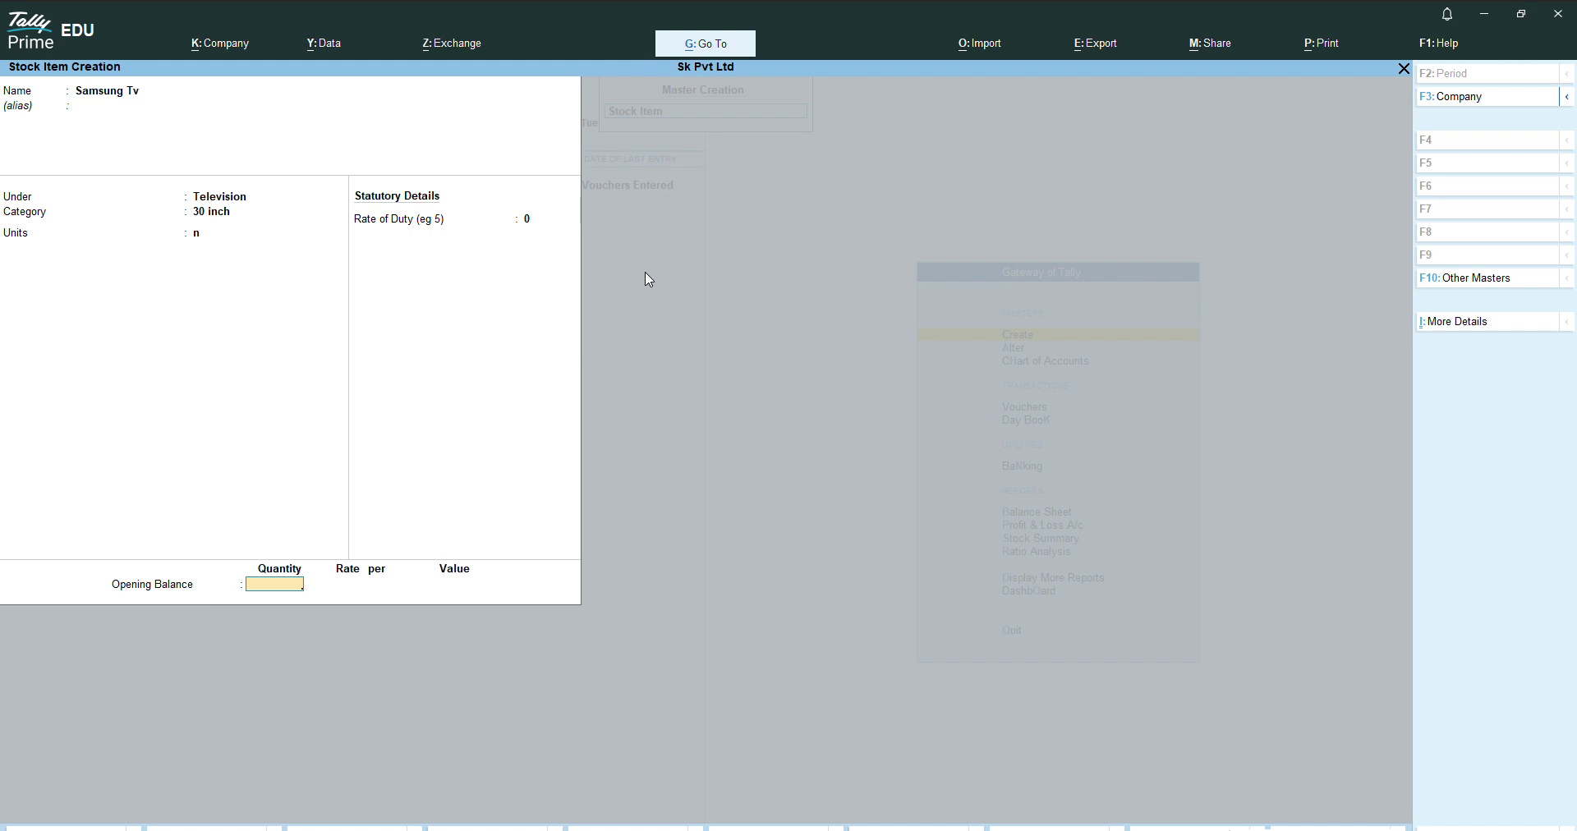
key(Return)
key(Return)
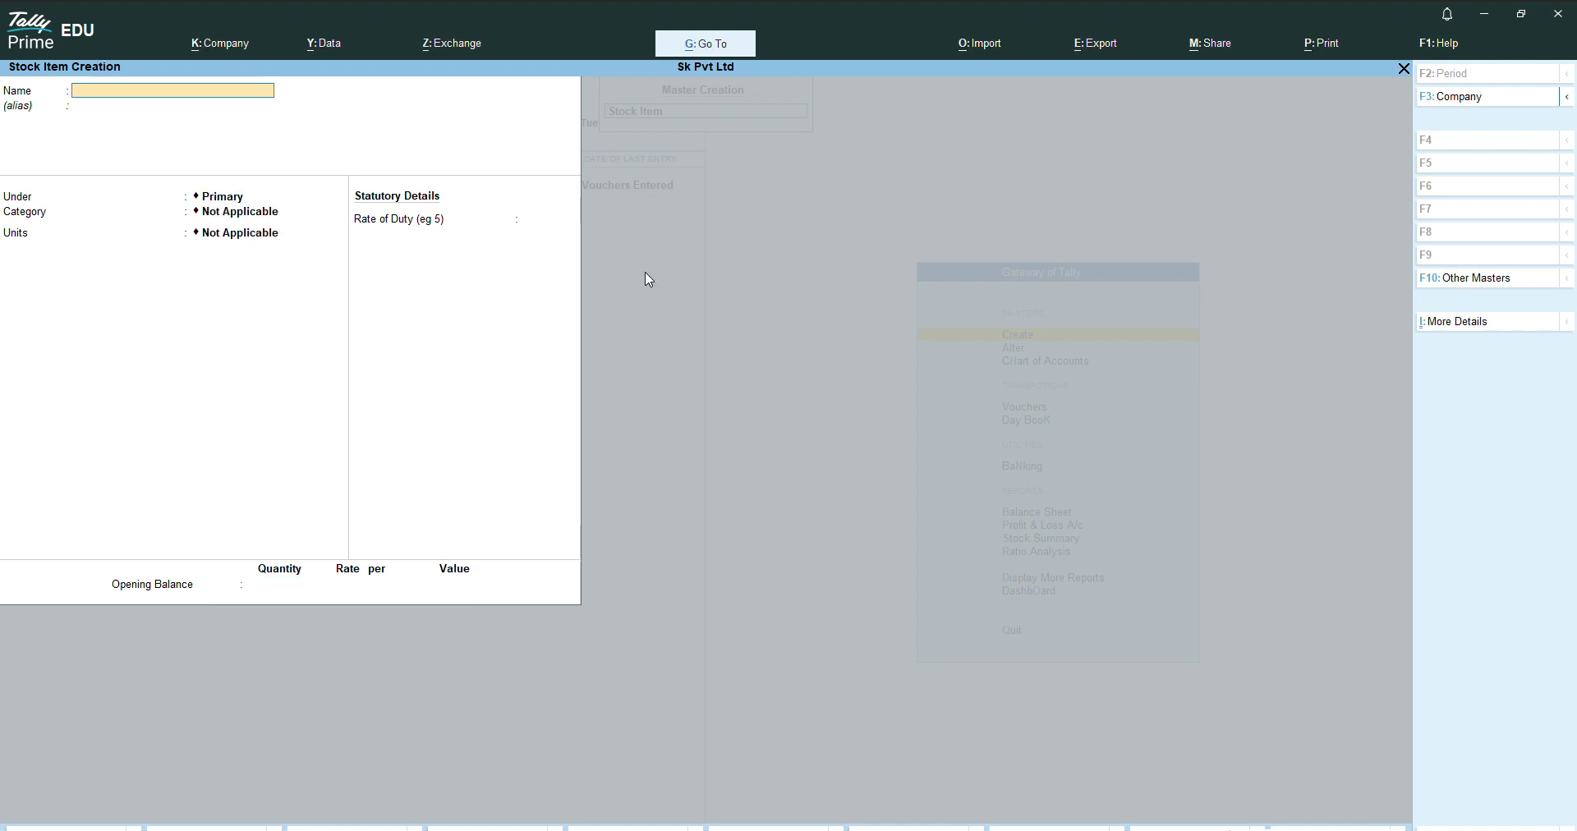
- Consult the Word stock table again and name the next stock item Onida Tv under the Television group
key(alt+Tab)
key(alt+Tab)
text(Onida tv)
key(Return)
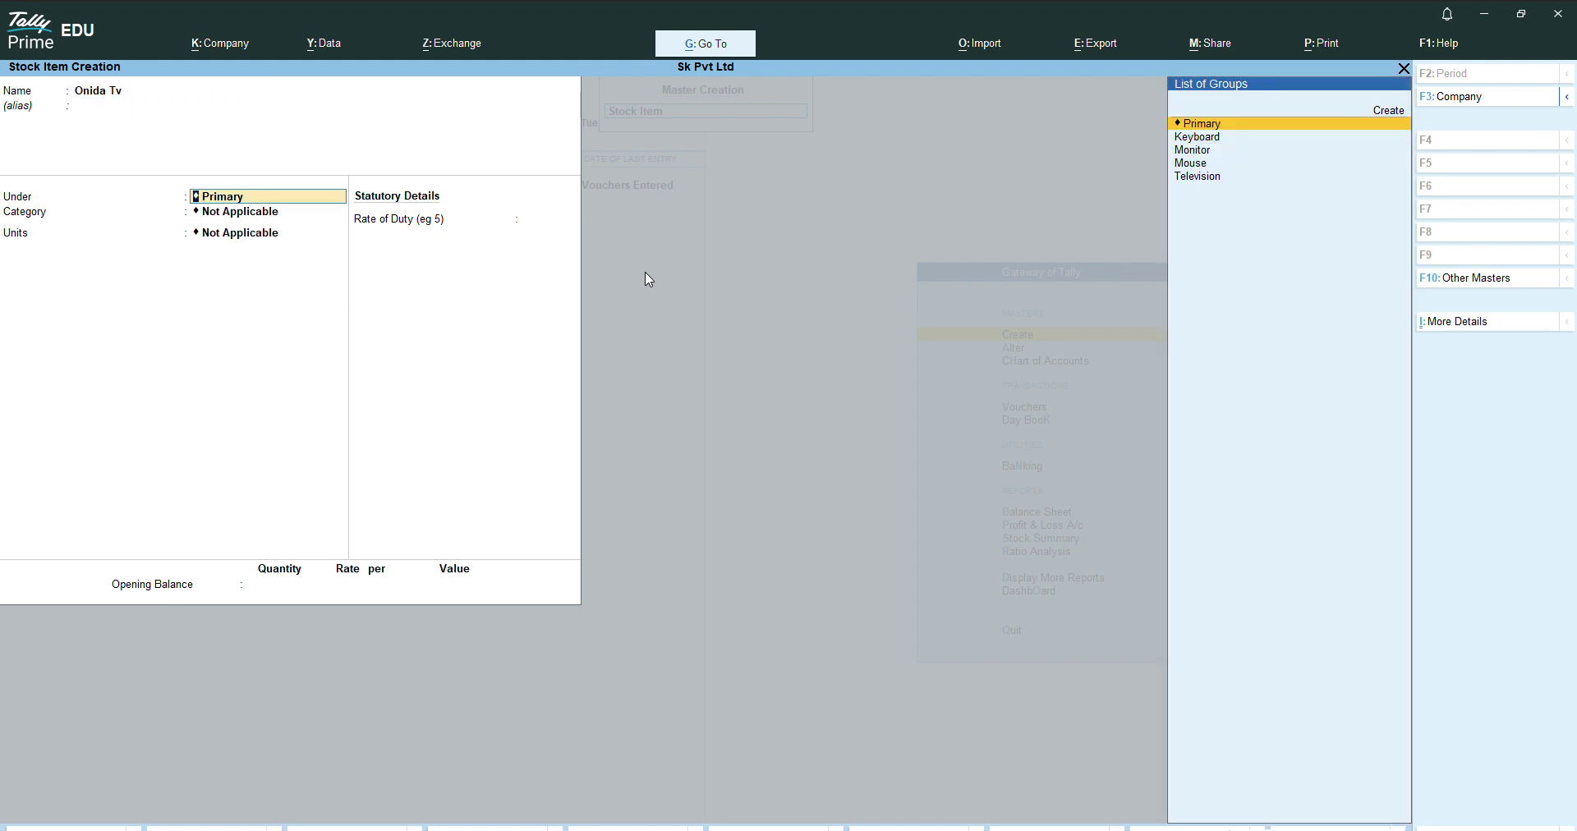
key(Down)
key(Down)
key(Down)
key(Down)
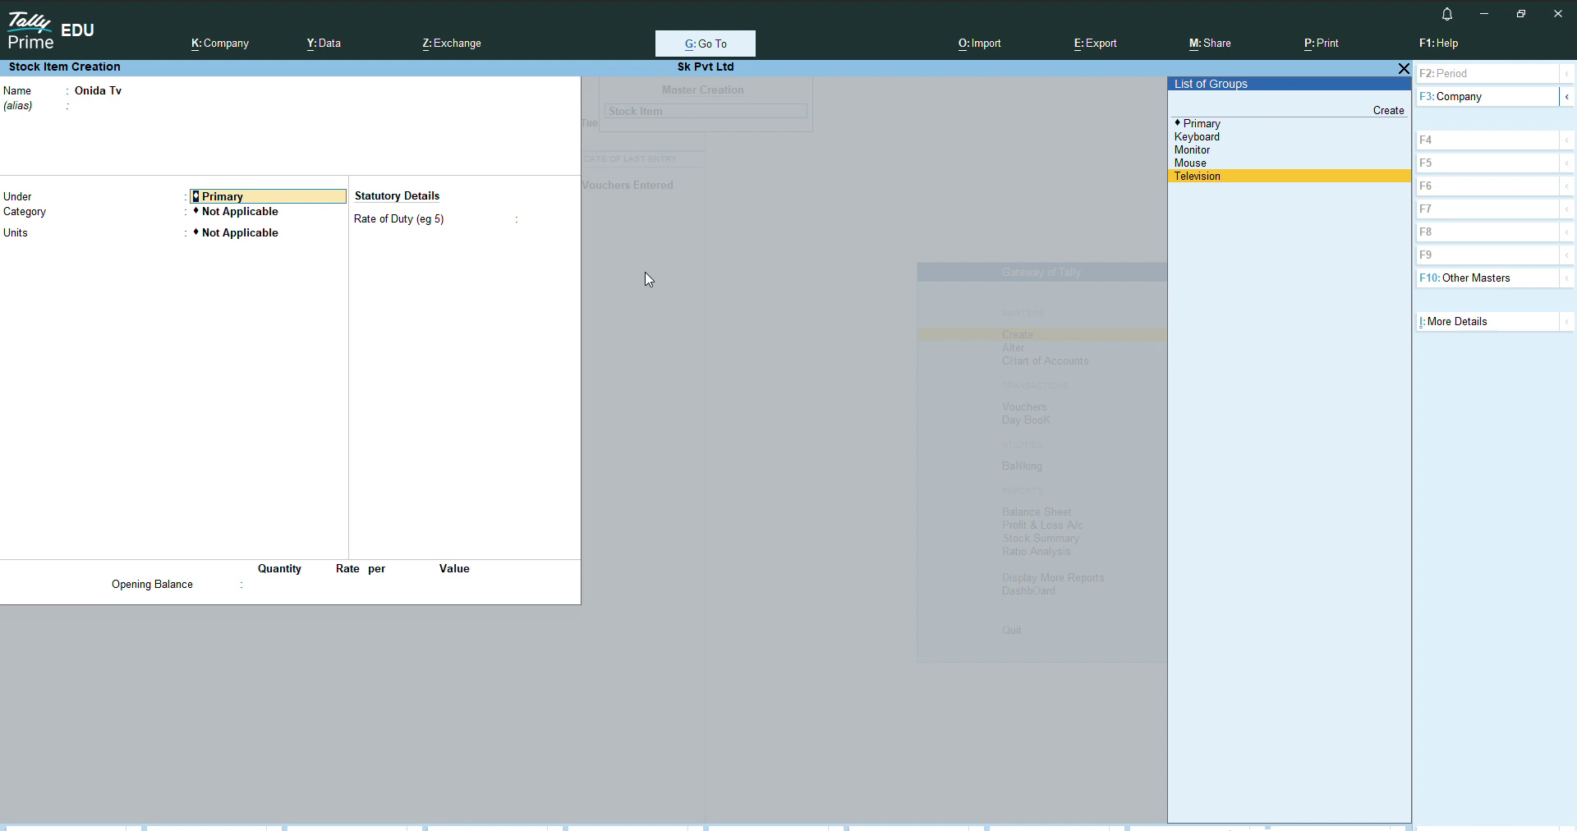
key(Return)
- Assign category 30 inch and unit n to Onida Tv and save the item
key(Down)
key(Down)
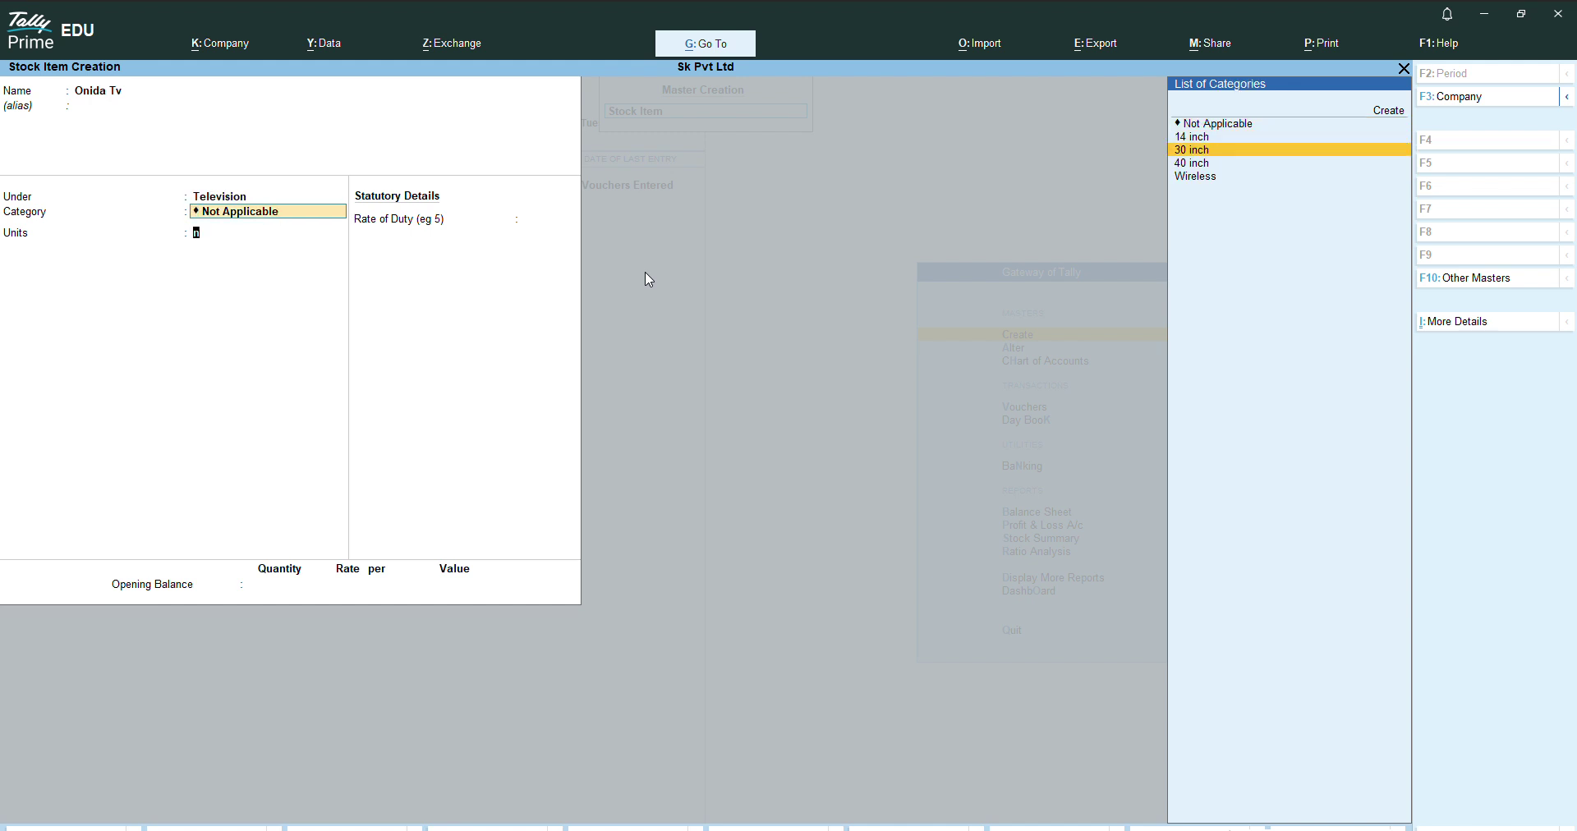
key(Return)
key(Return)
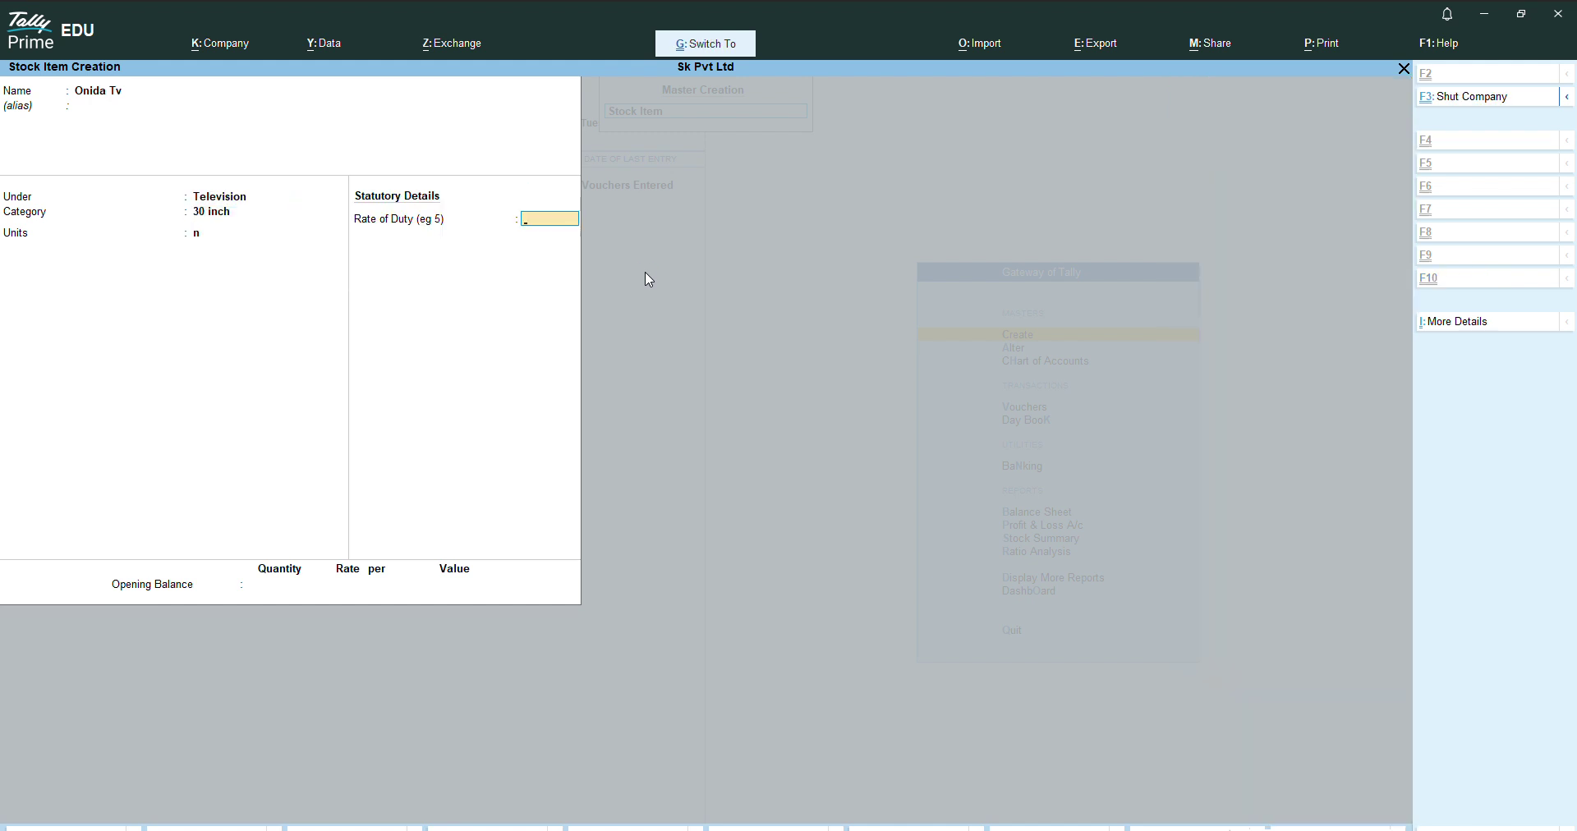
key(ctrl+a)
- Name the next stock item Dell Mouse and place it under the Mouse group
text(Ke)
key(BackSpace)
key(BackSpace)
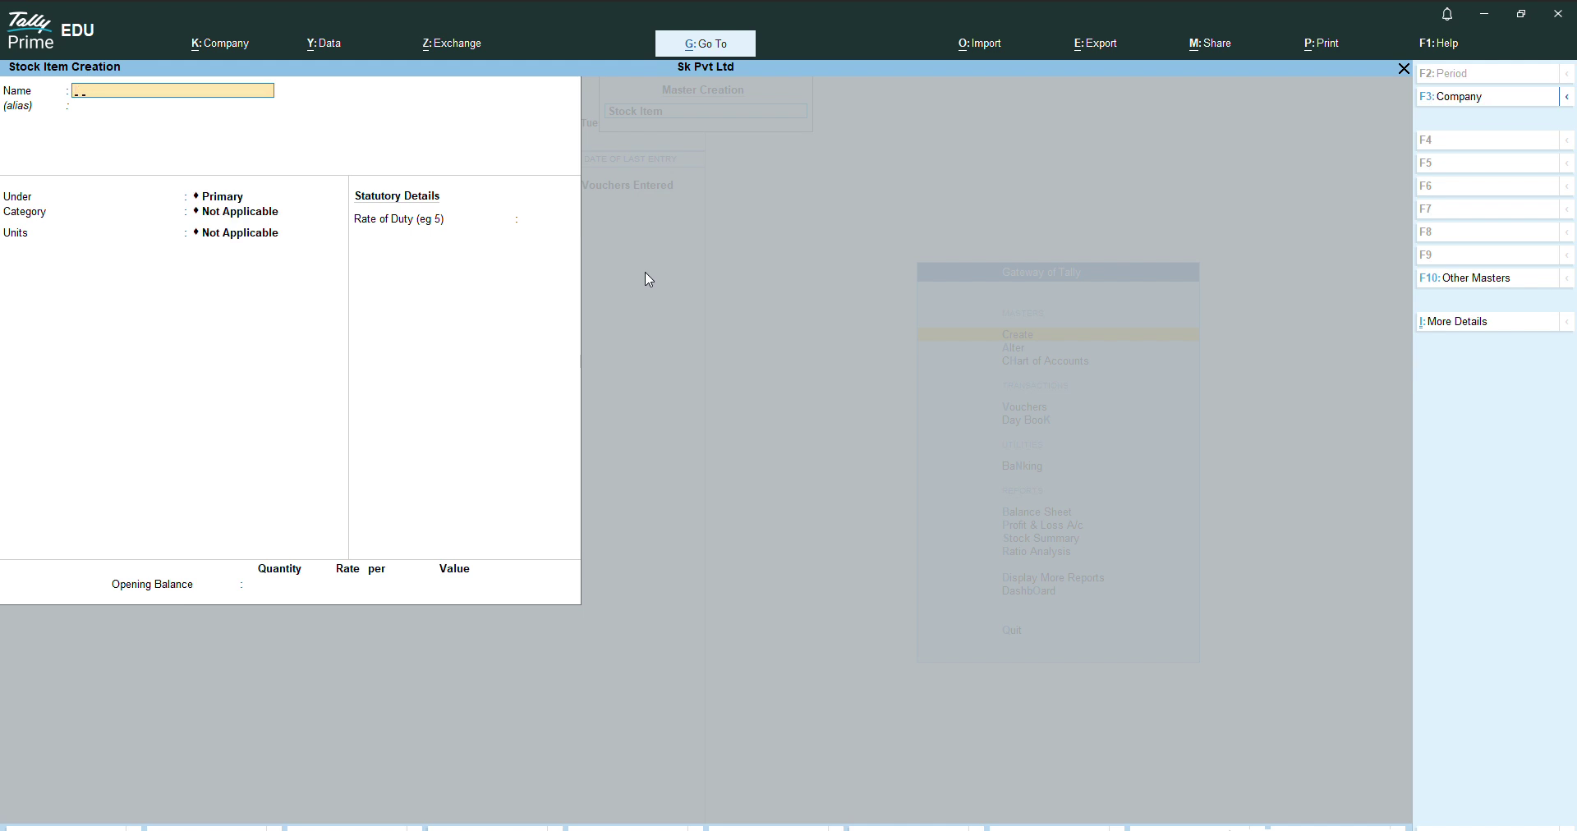
text(Dell mouse)
key(Return)
text(mou)
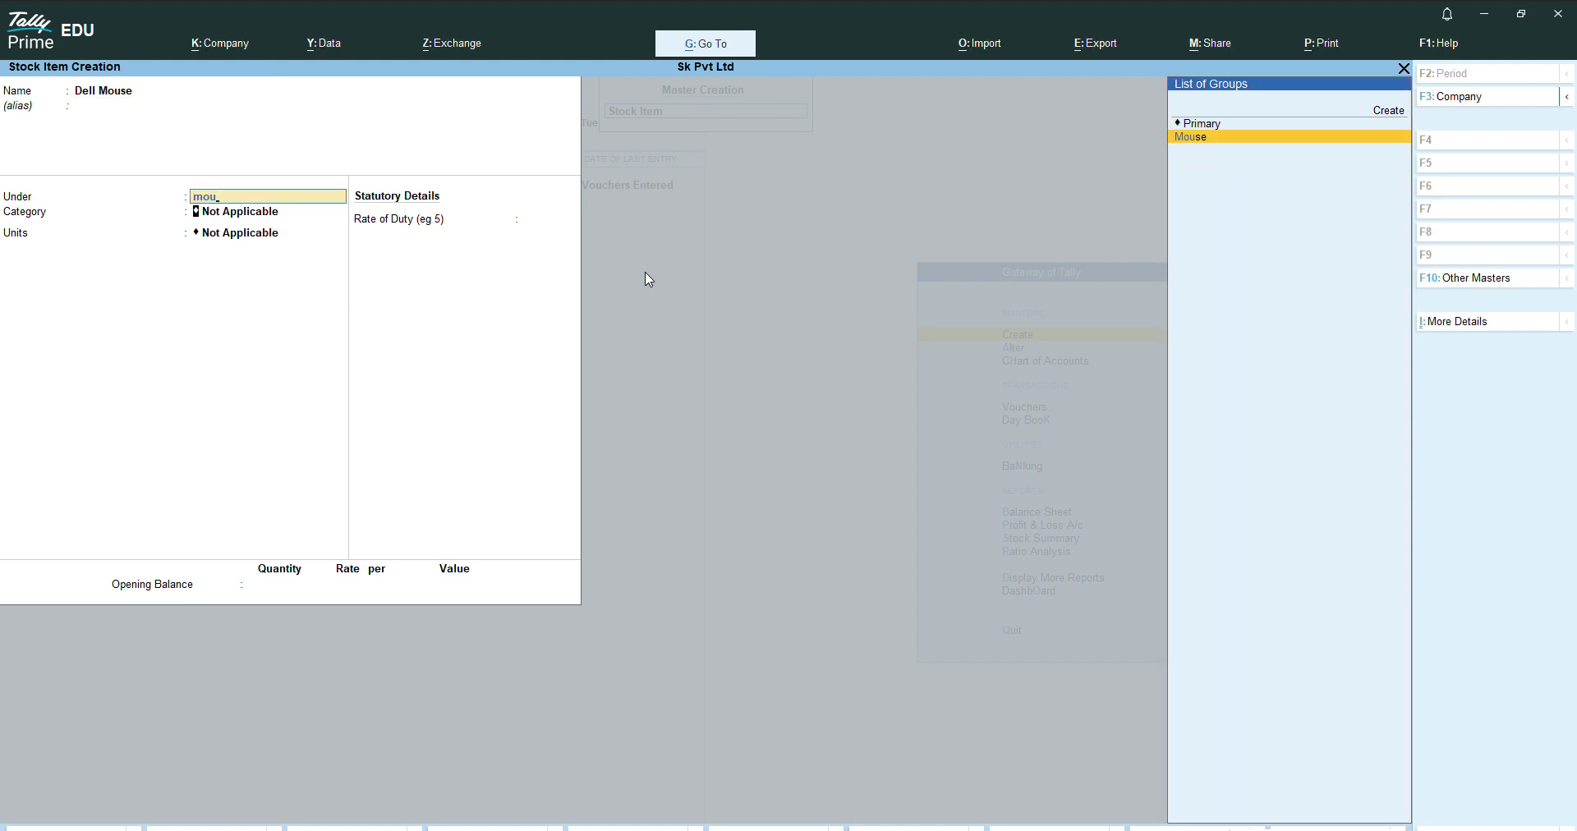
key(Return)
- Assign category Wireless and unit pcs to Dell Mouse and save the item
key(Down)
key(Down)
key(Down)
key(Down)
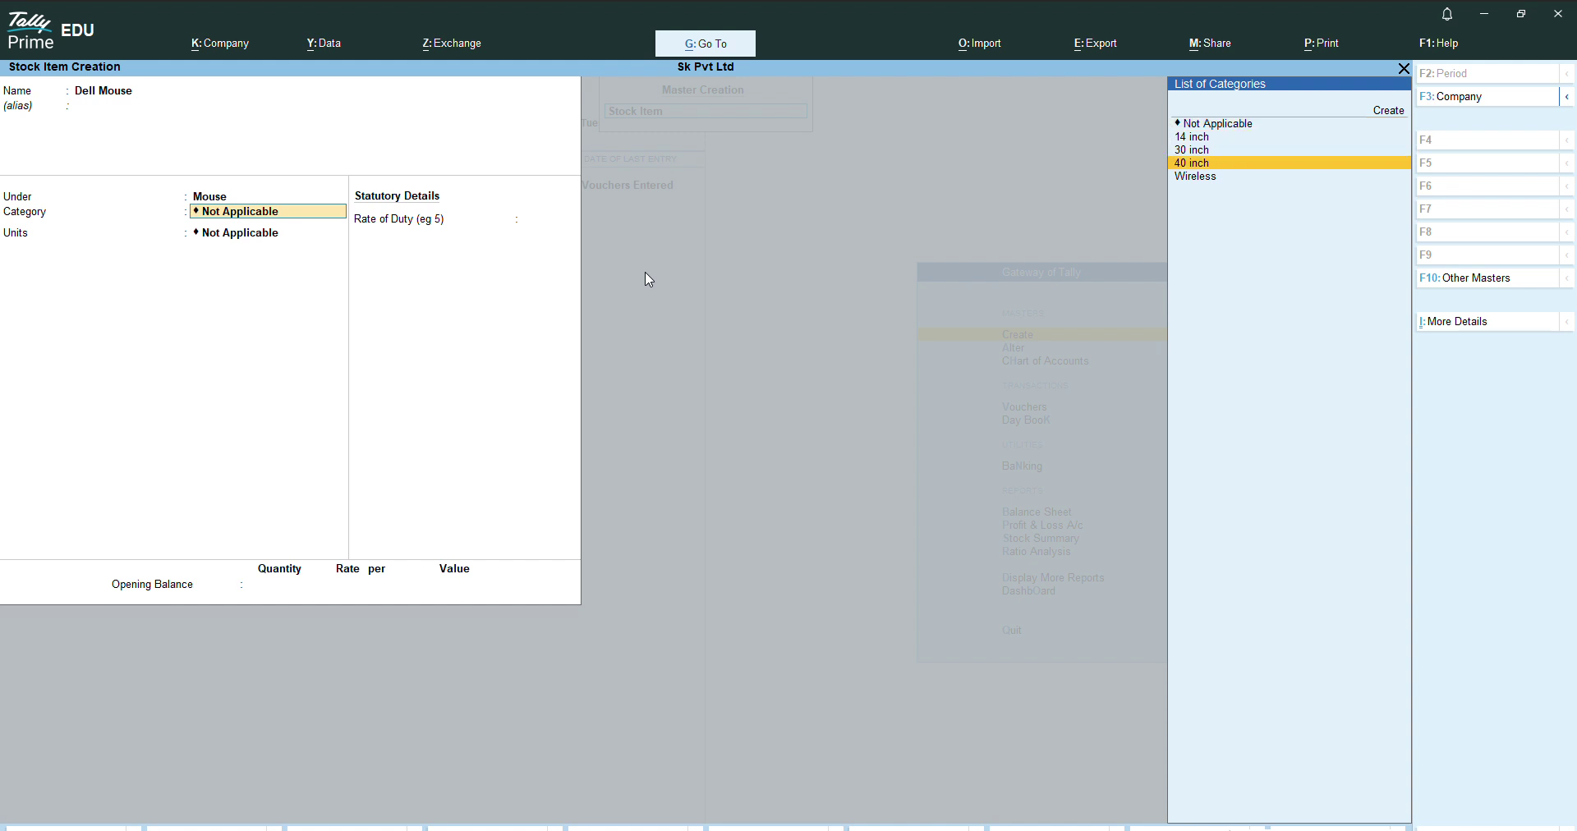
key(Return)
key(Down)
key(Down)
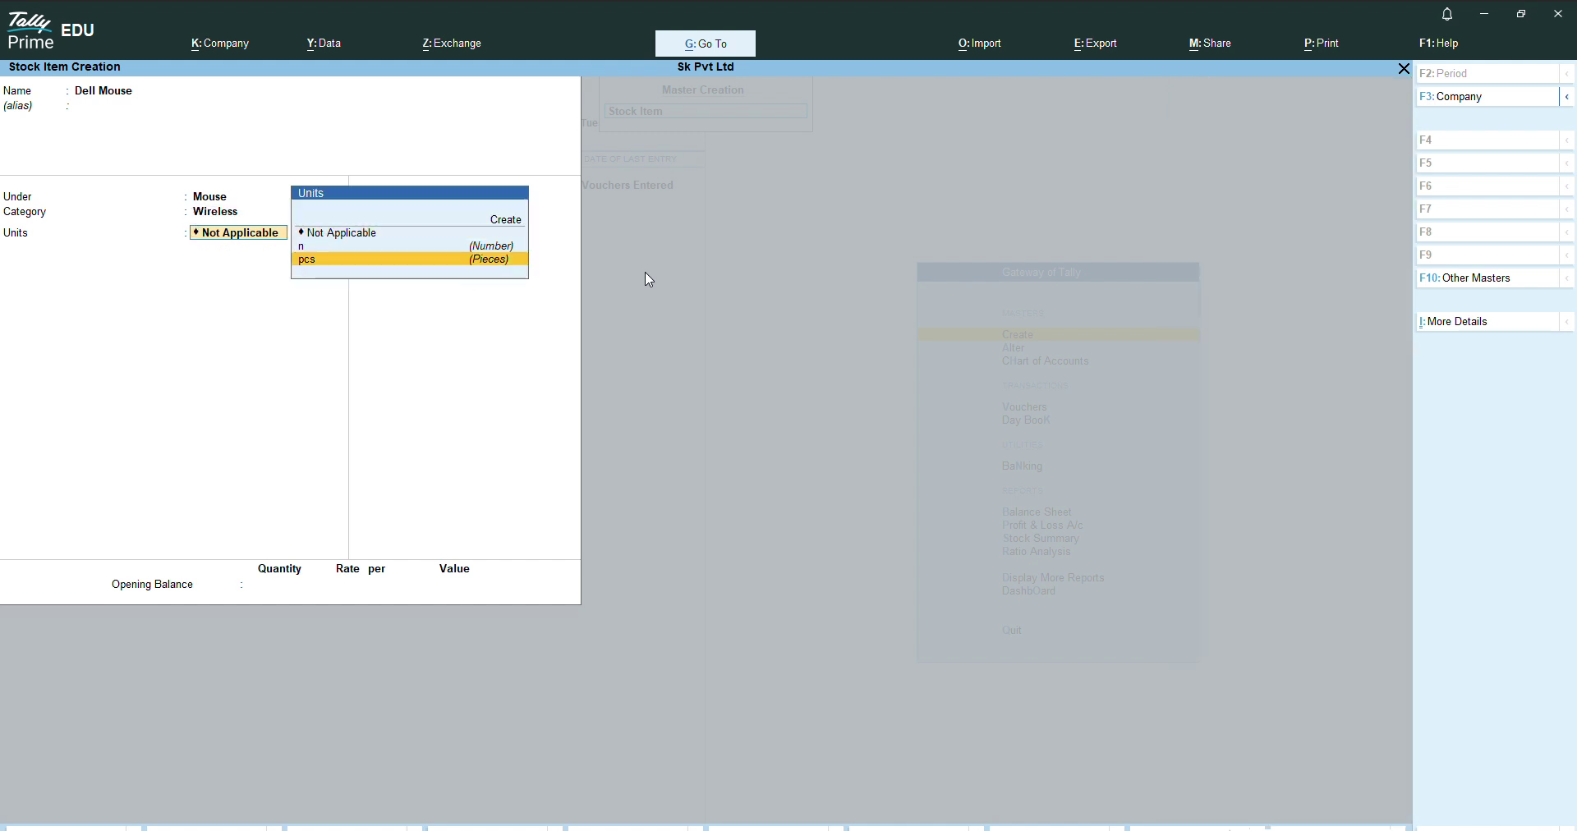
key(Return)
key(ctrl+a)
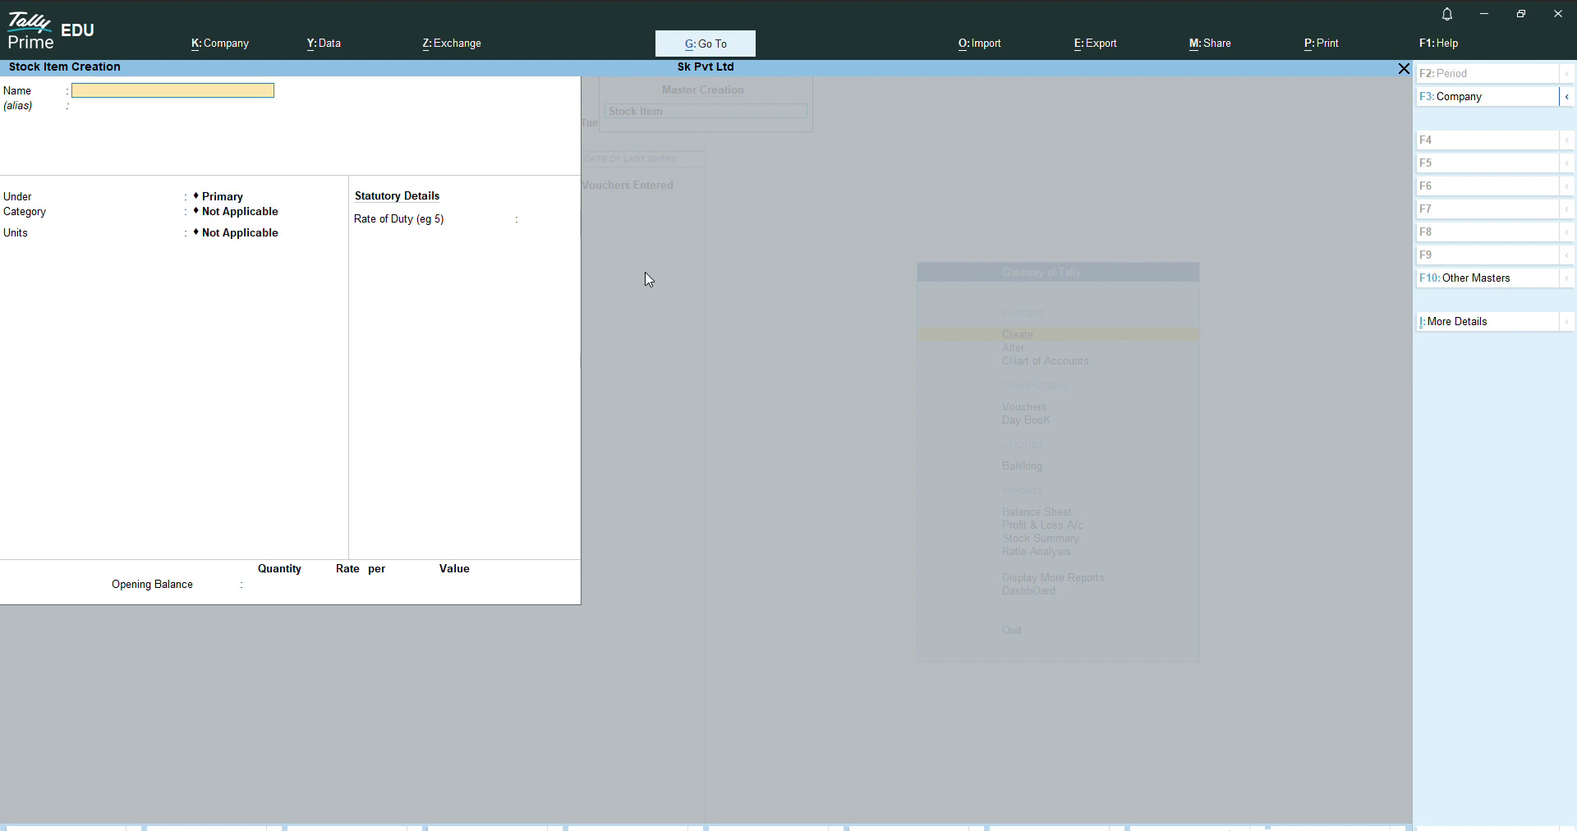
- Name the next stock item Dell Keyboard and place it under the Mouse group
text(Dell Keyboard)
key(Return)
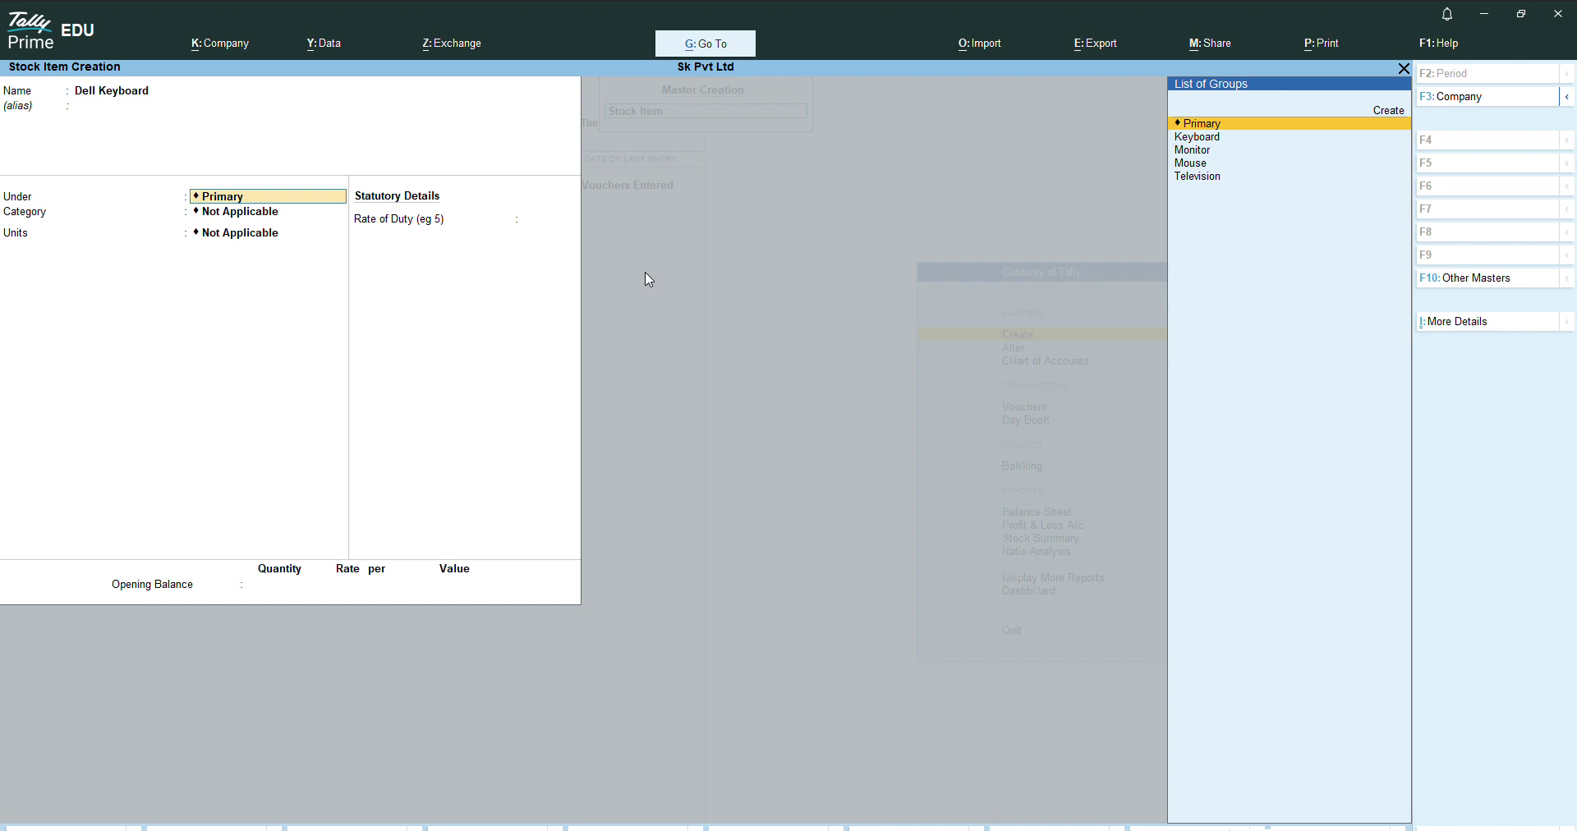
key(Down)
key(Down)
key(Down)
key(Return)
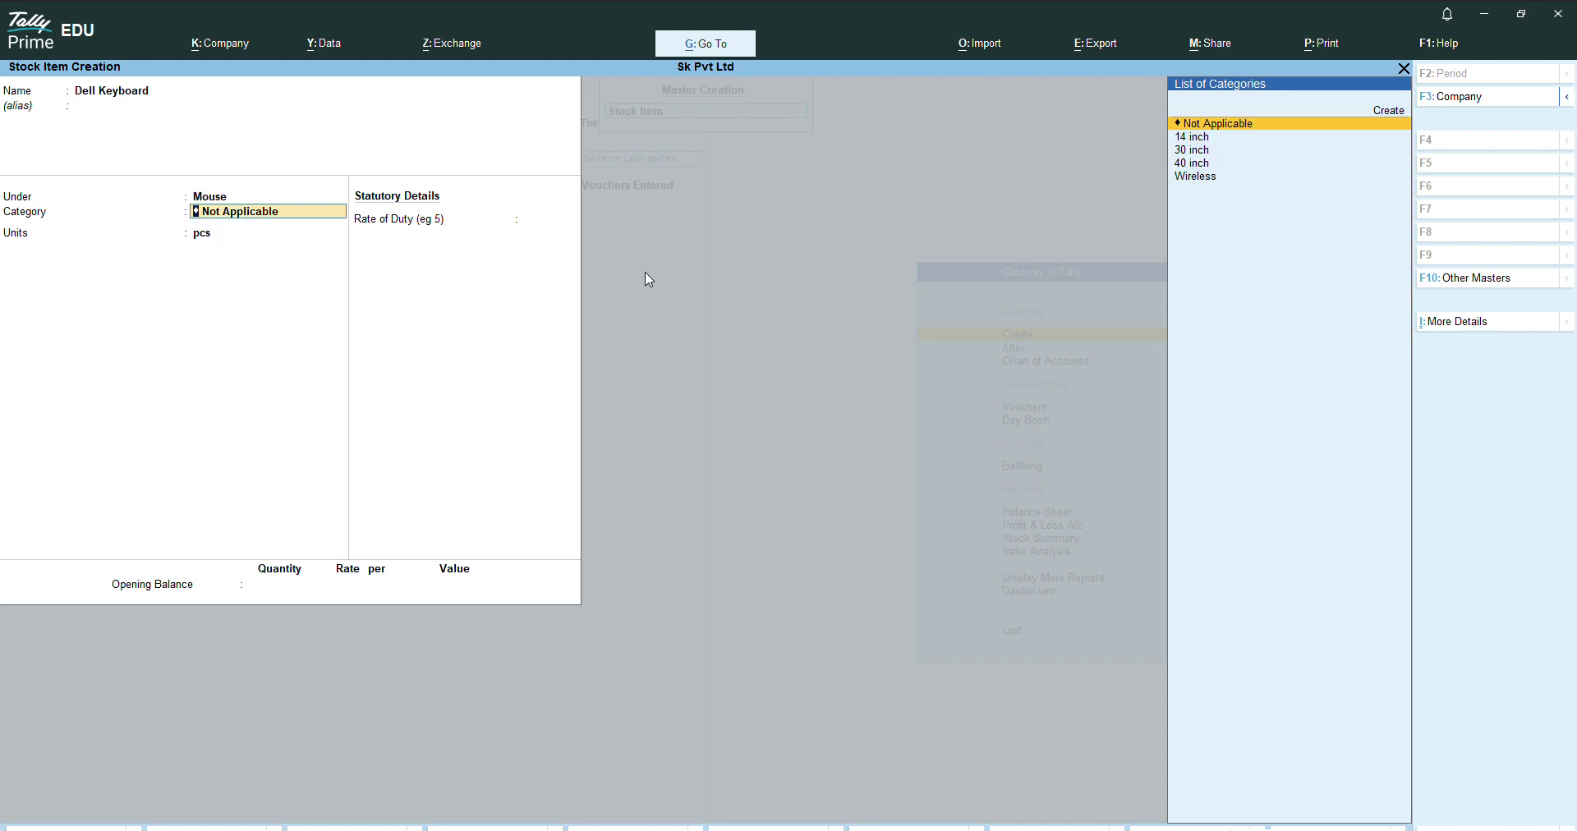
- Assign category Wireless and unit pcs to Dell Keyboard and save the item
key(Down)
key(Down)
key(Down)
key(Down)
key(Return)
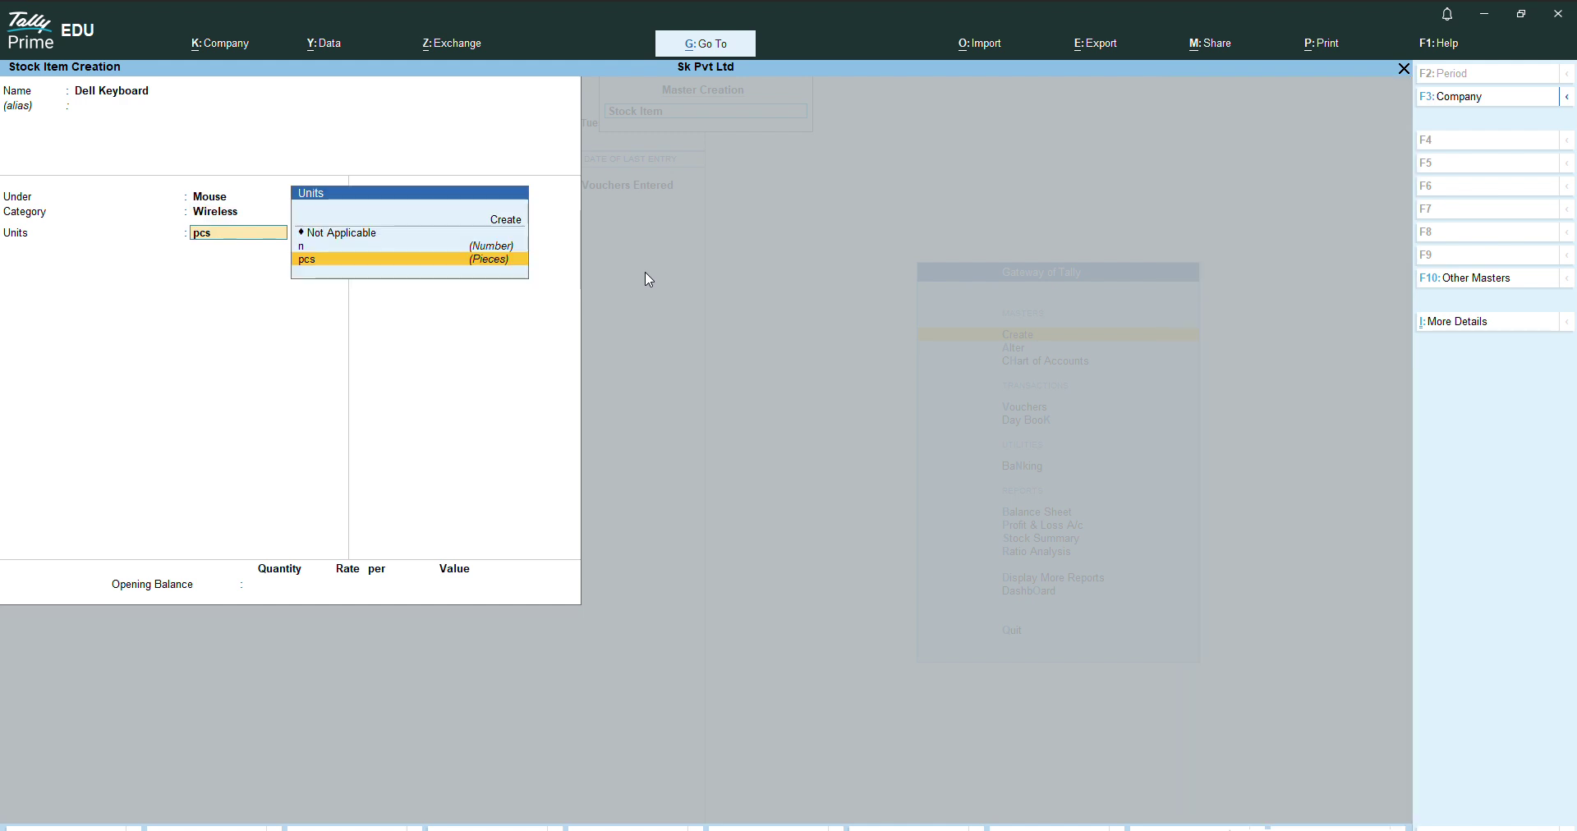
key(Return)
key(Return)
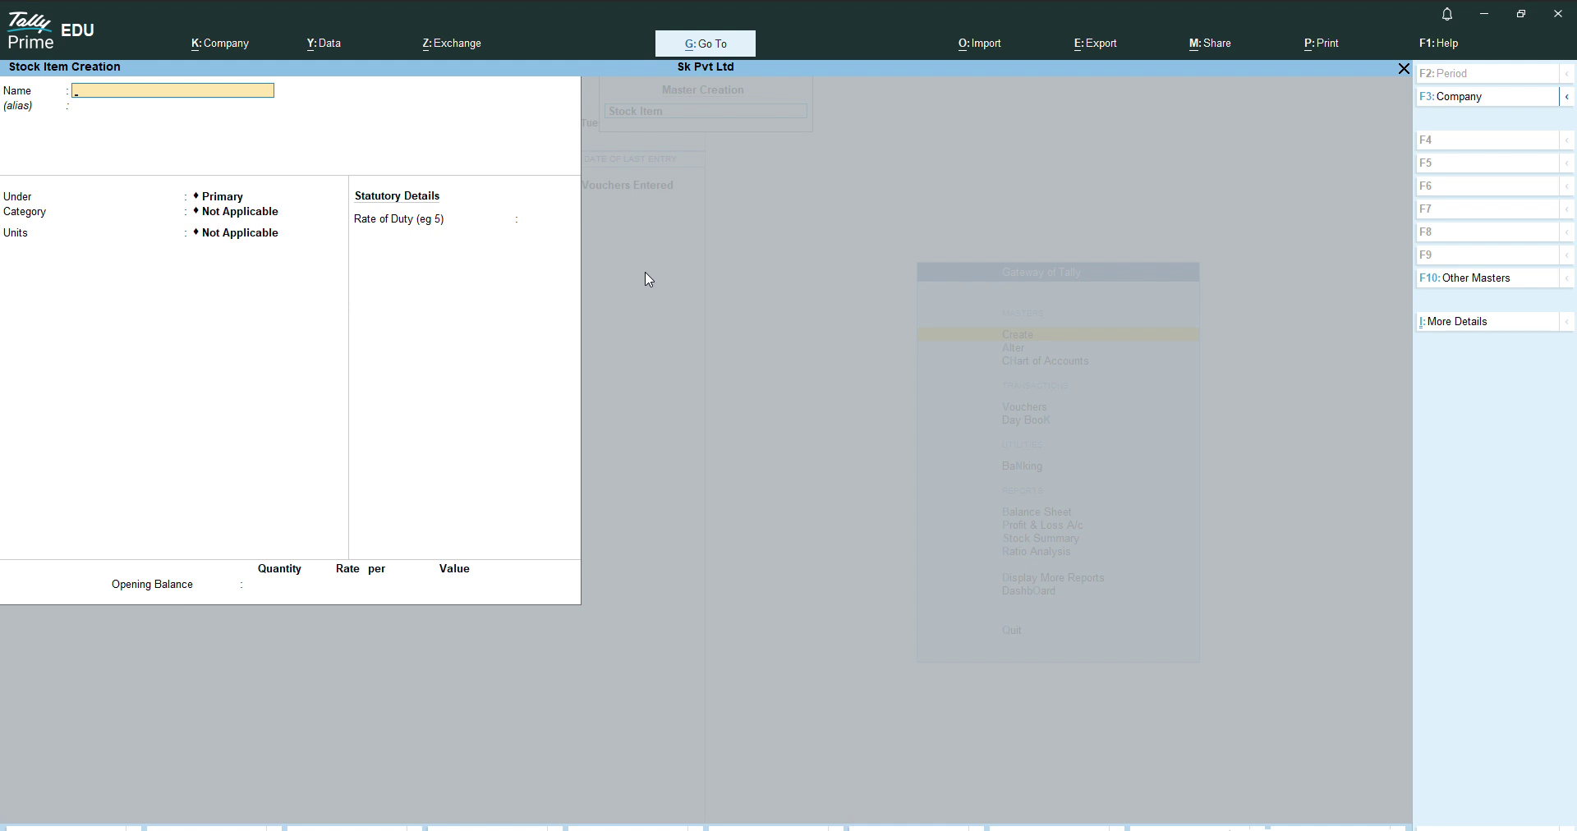
- Name the next stock item Hp Monitor and place it under the Monitor group
text(Hp Monito)
key(Return)
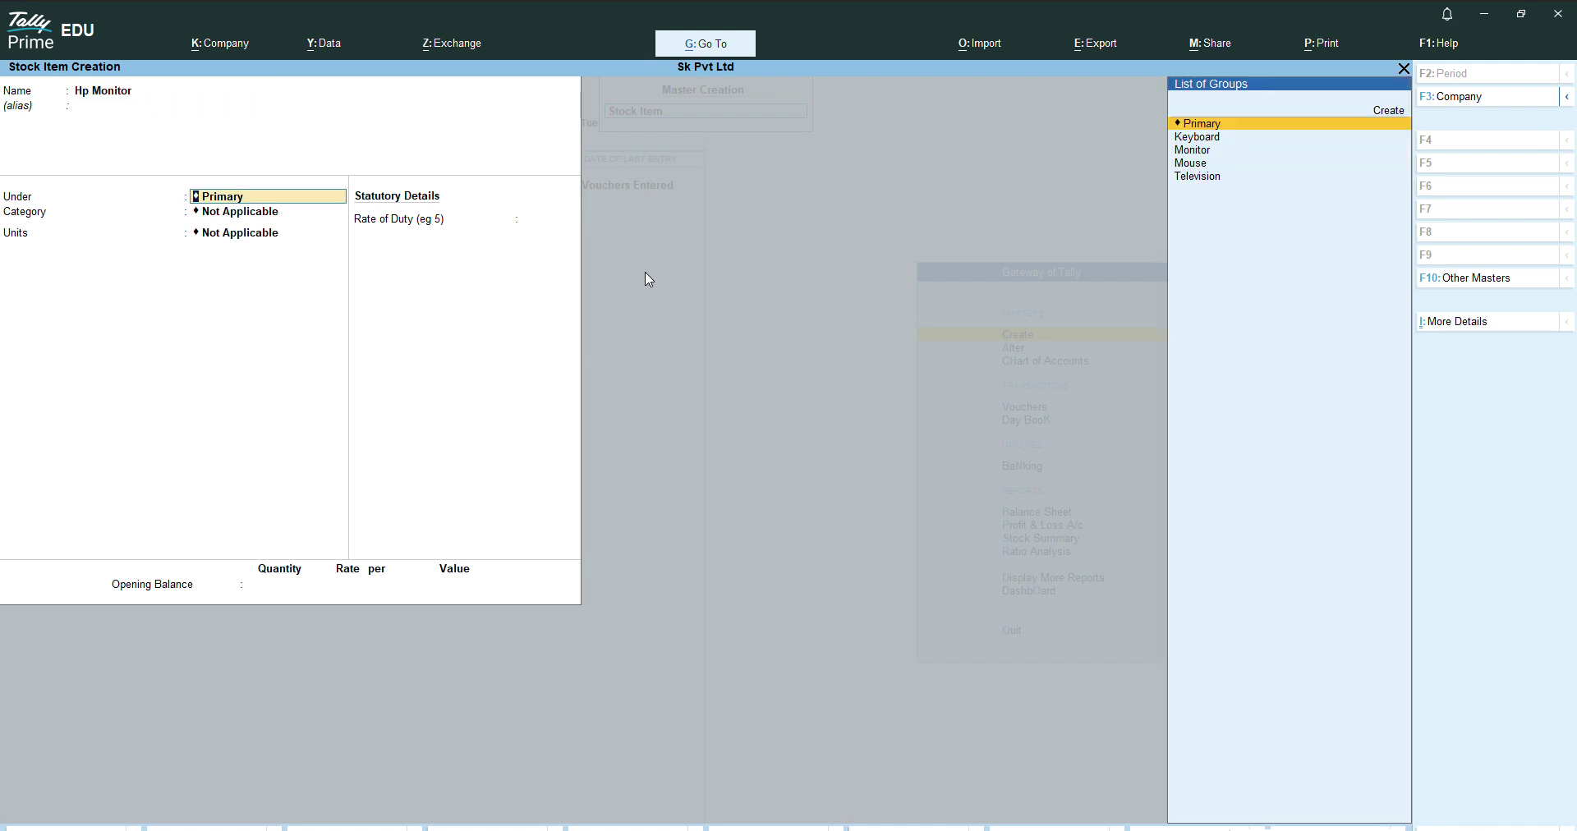
text(Moni)
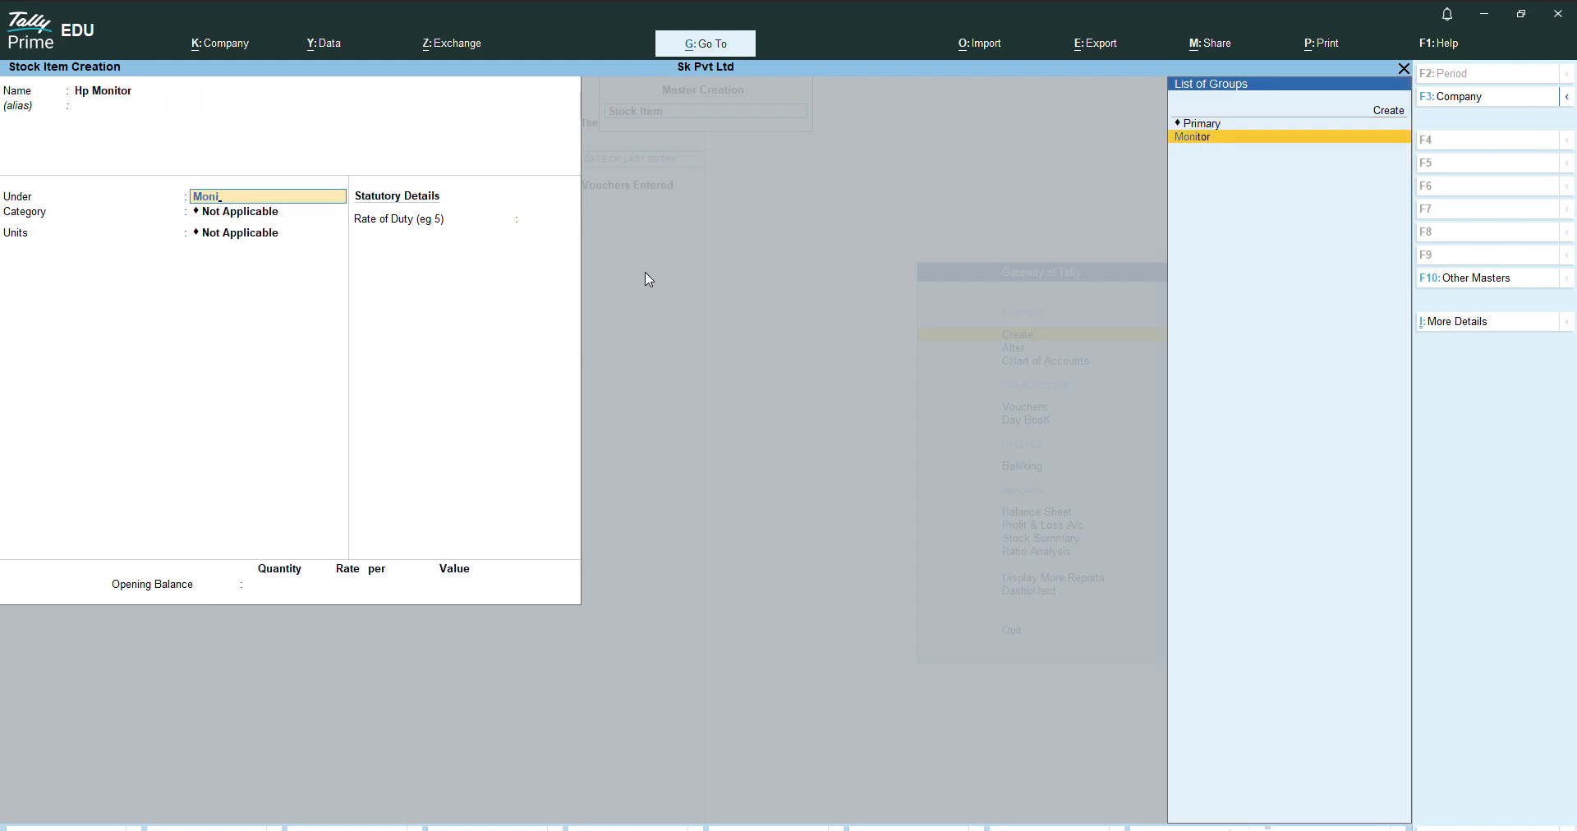
key(Return)
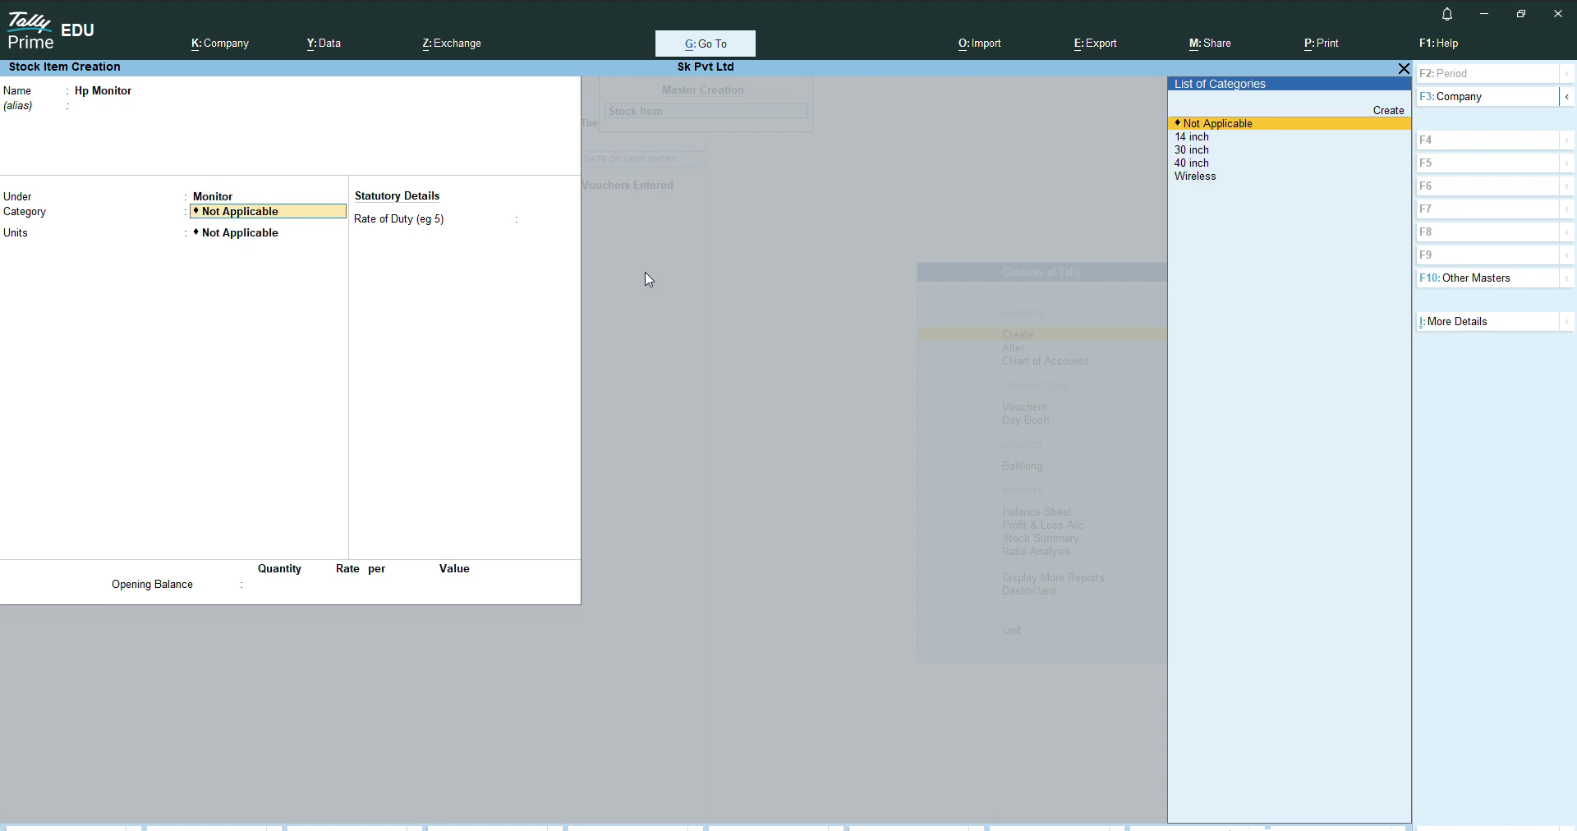
- Assign category 14 inch and unit n to the Hp Monitor stock item
key(Down)
key(Down)
key(Up)
key(Return)
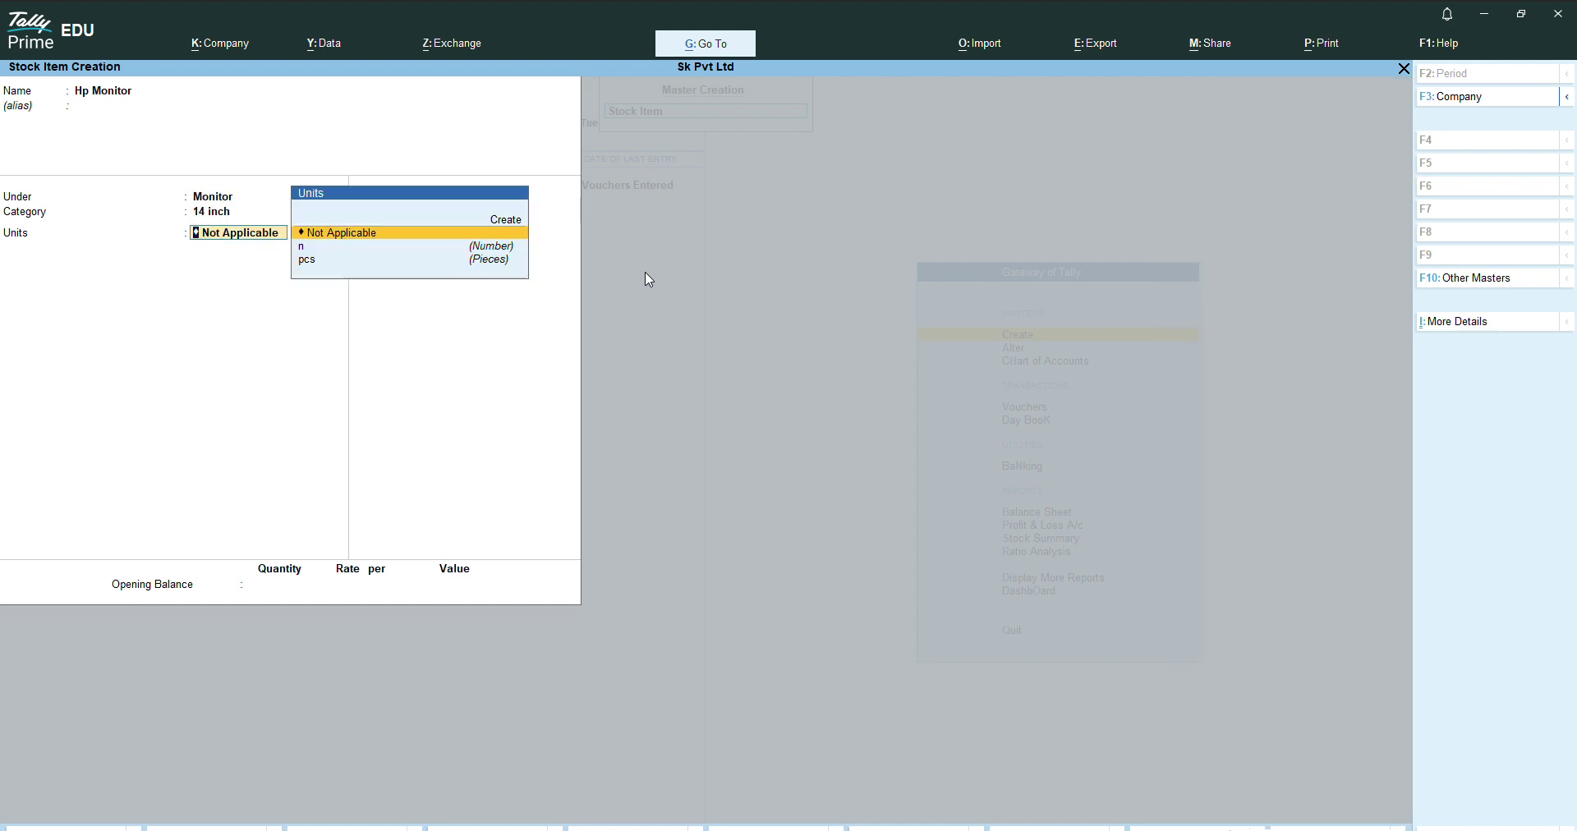
key(Down)
key(Down)
key(Up)
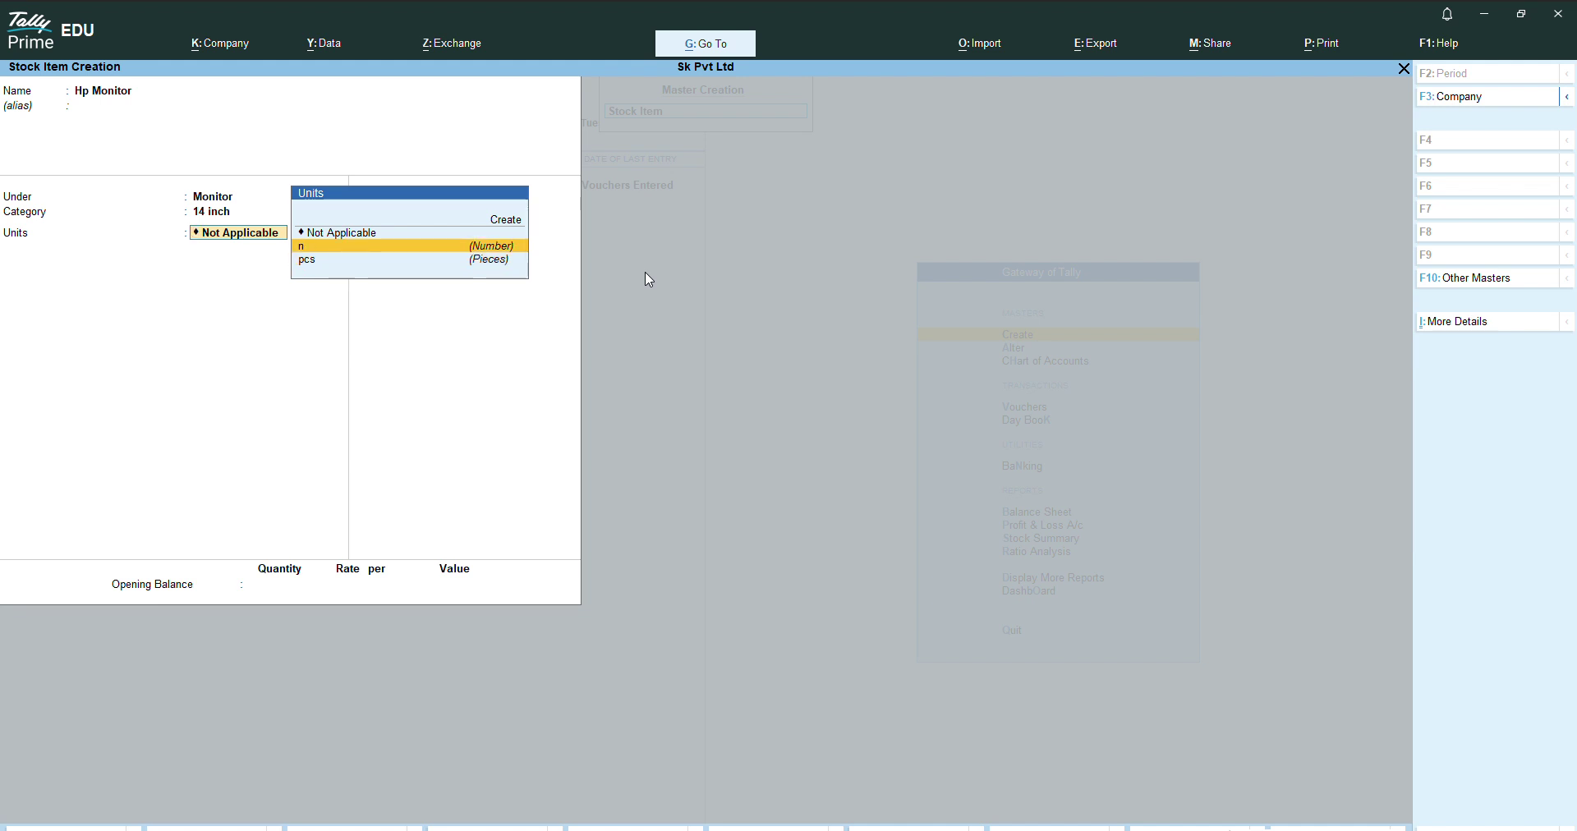
key(Return)
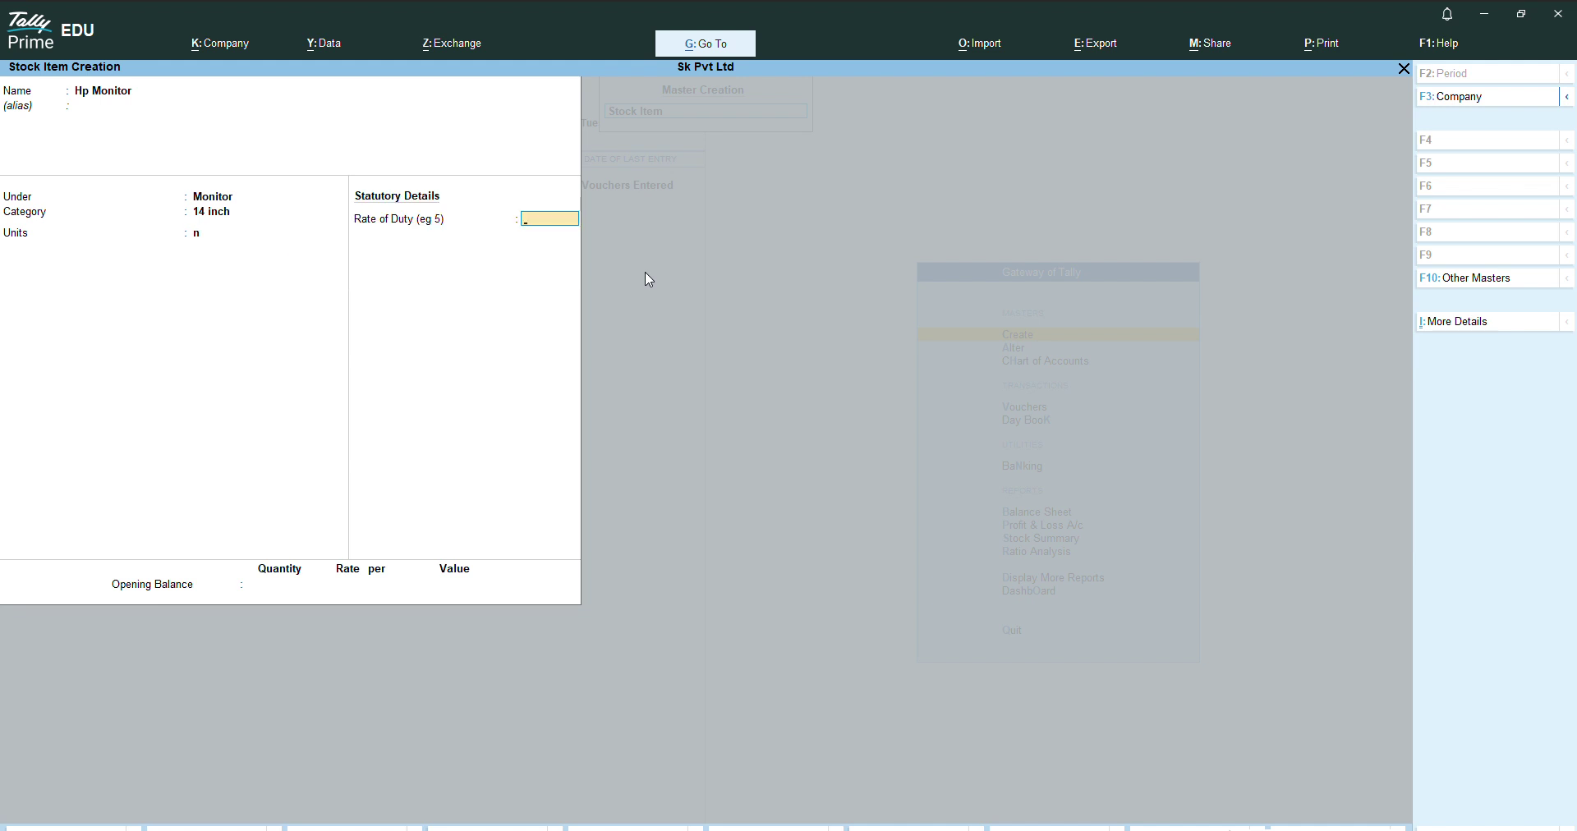
- Save the Hp Monitor stock item with no duty rate or opening balance and return to the Gateway of Tally
key(Return)
key(Return)
key(Return)
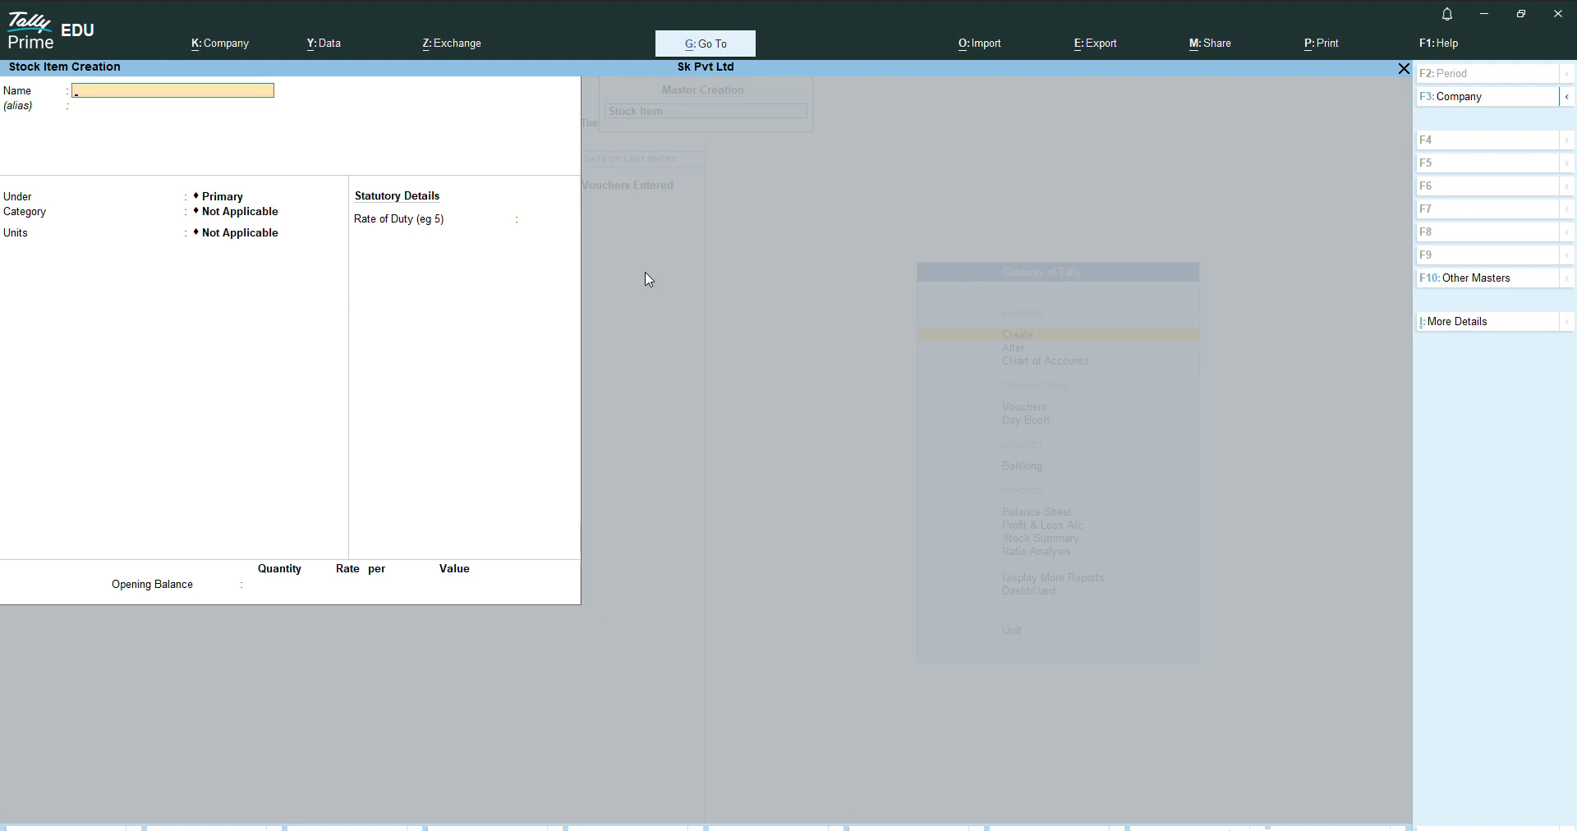
key(Escape)
key(Return)
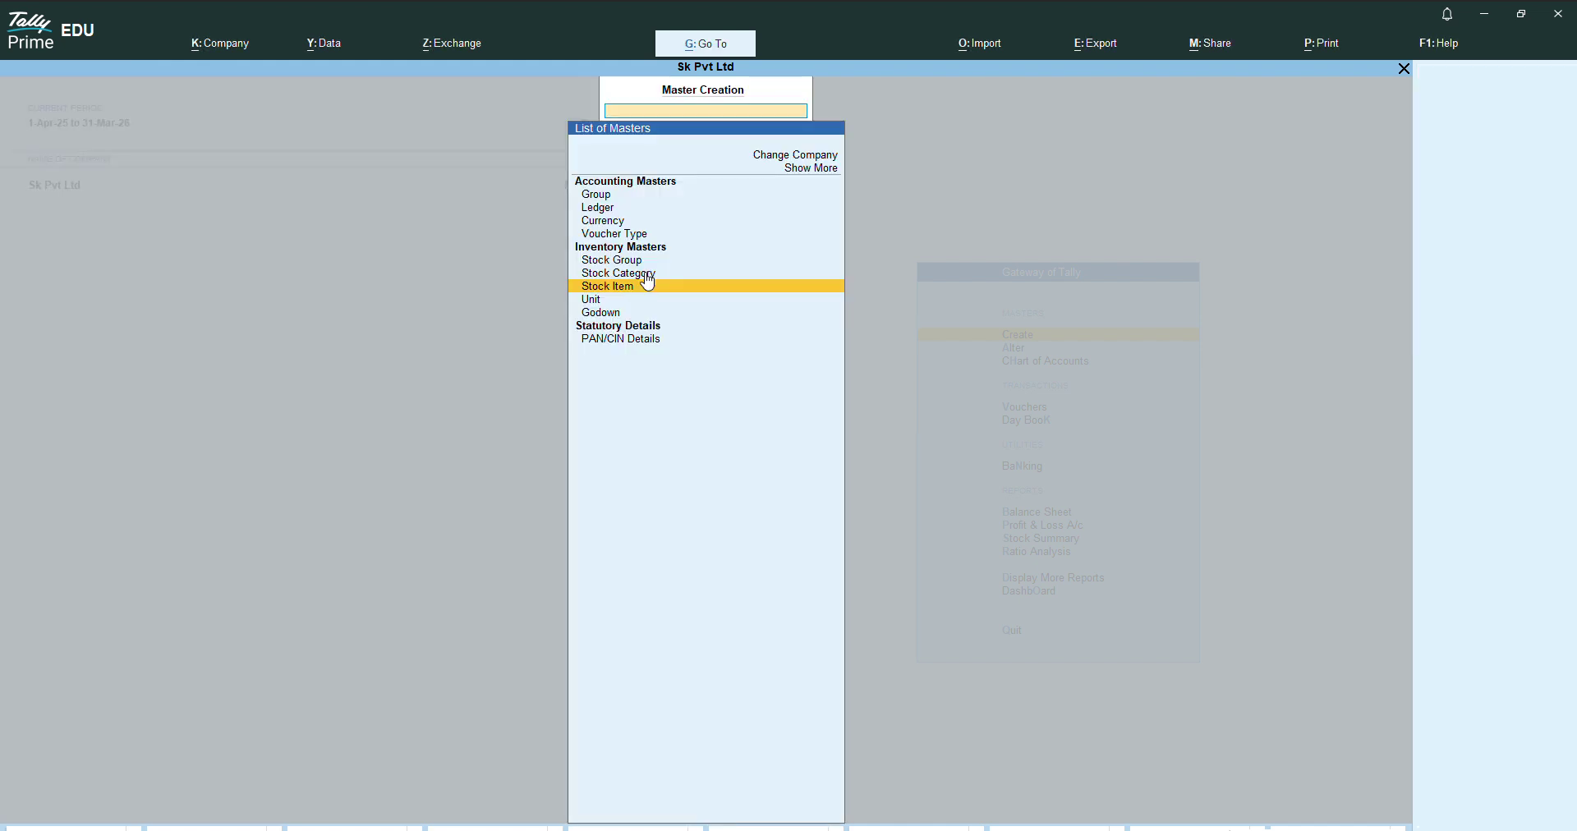
key(Escape)
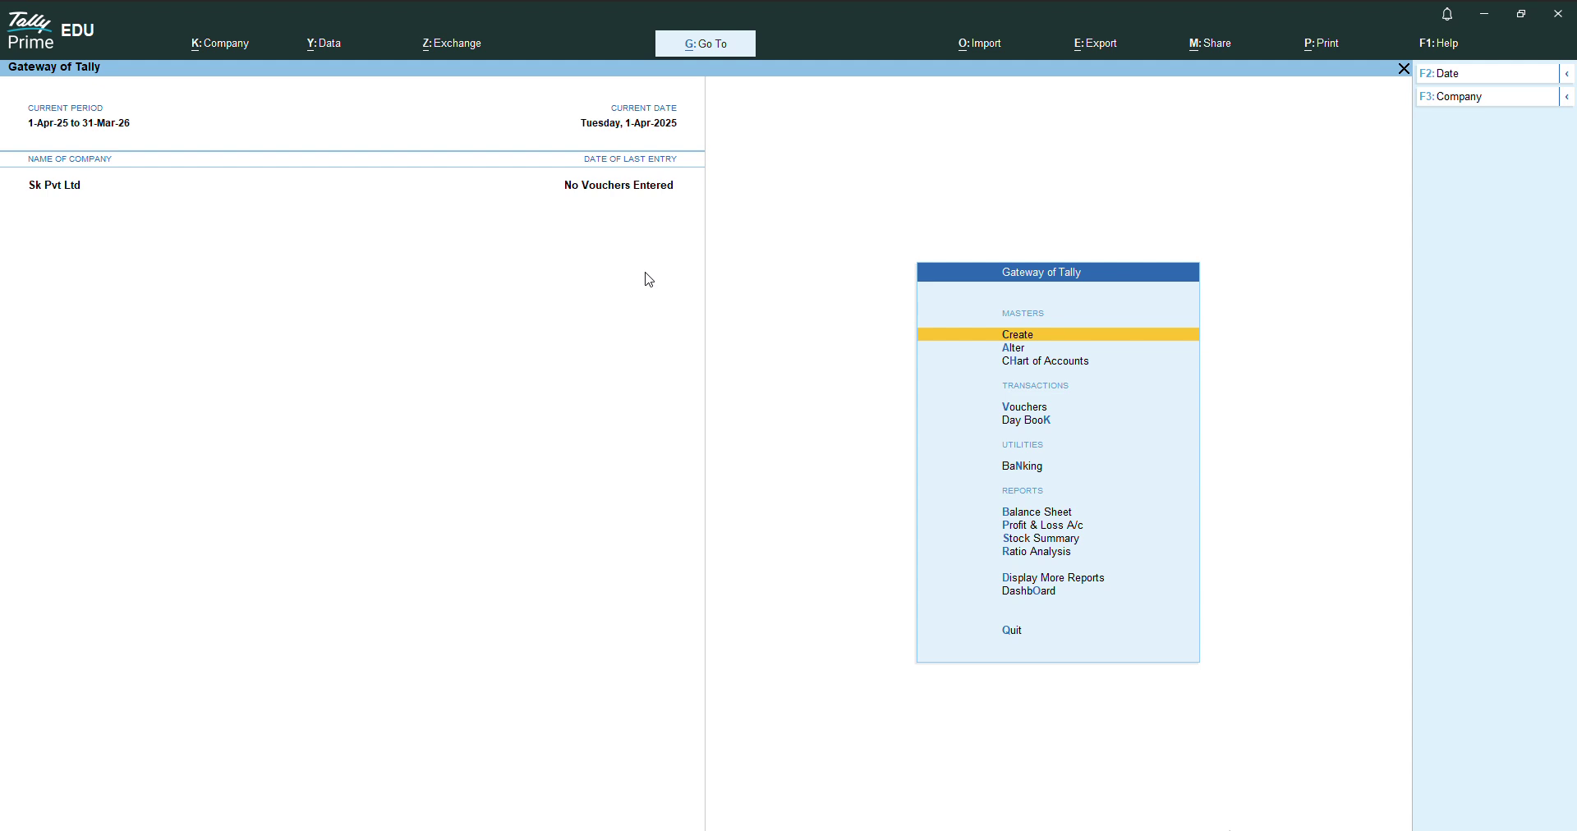
- Start a purchase voucher and set its mode to Item Invoice
key(Down)
key(Down)
key(Down)
key(Up)
key(Up)
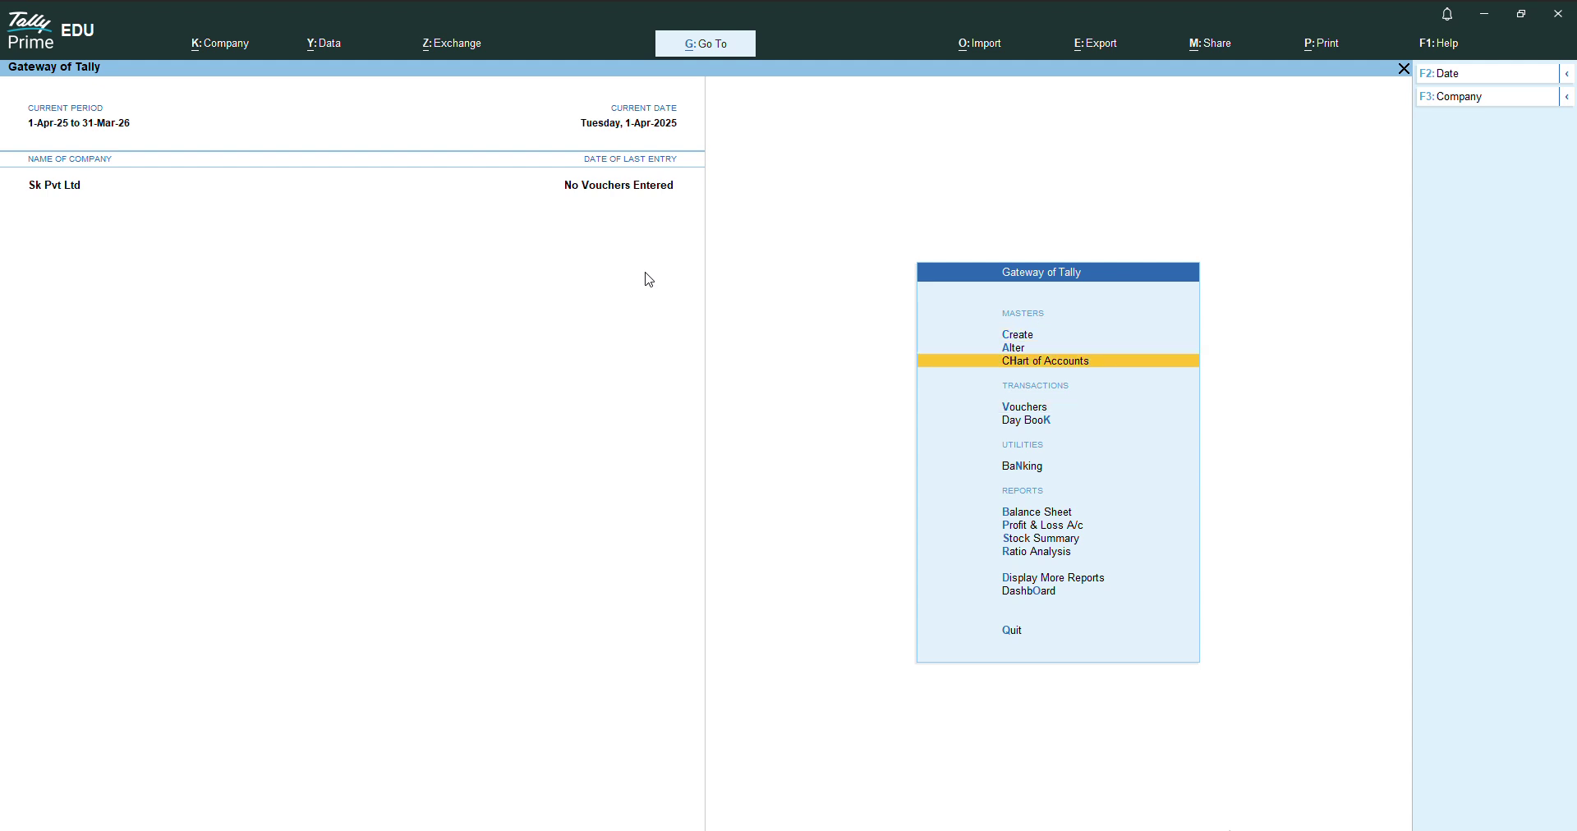
key(Up)
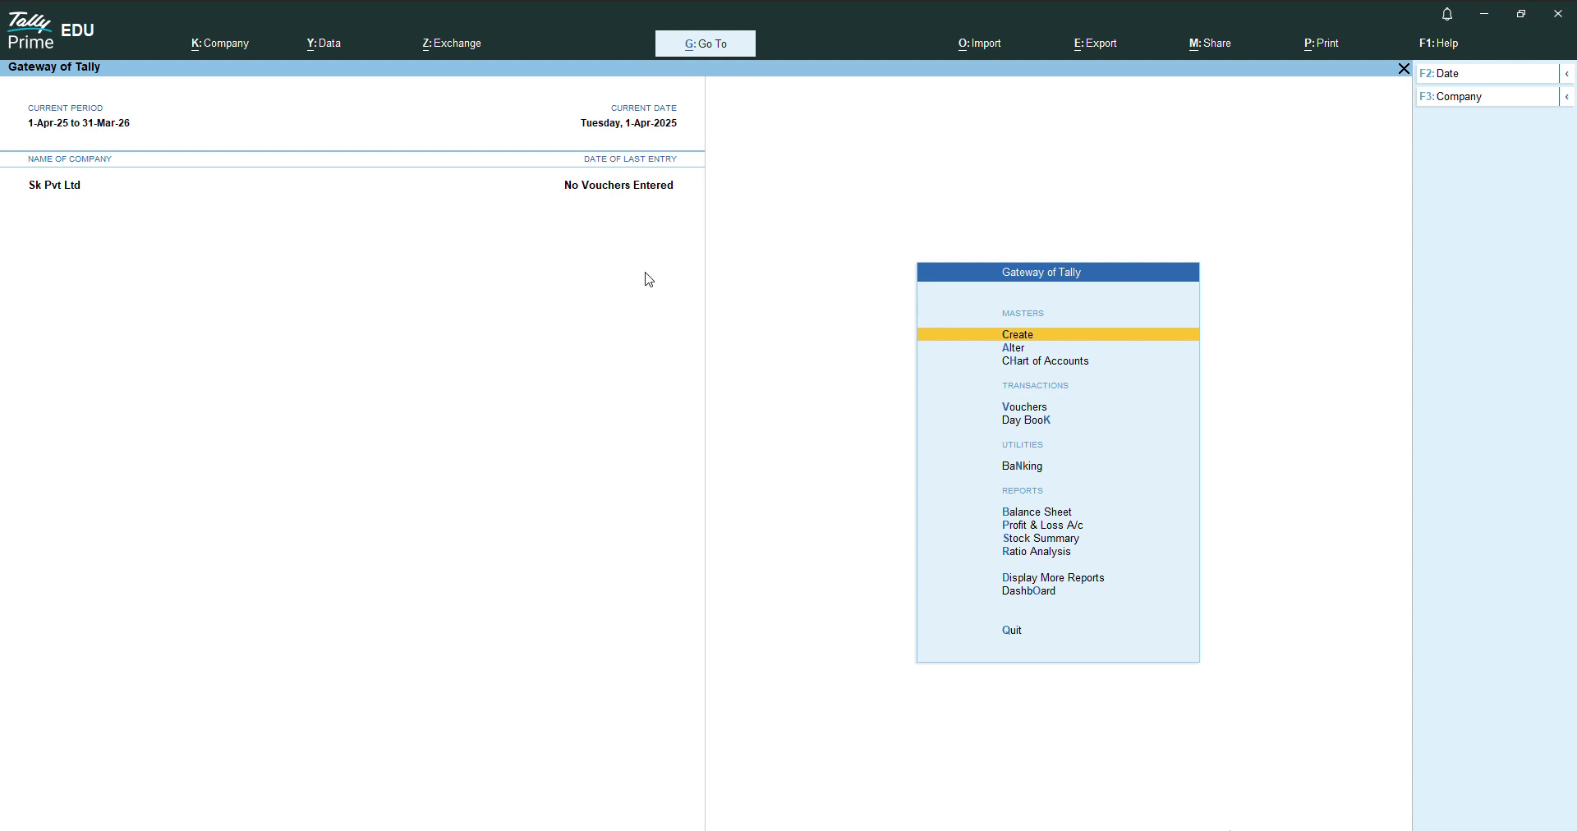
key(Down)
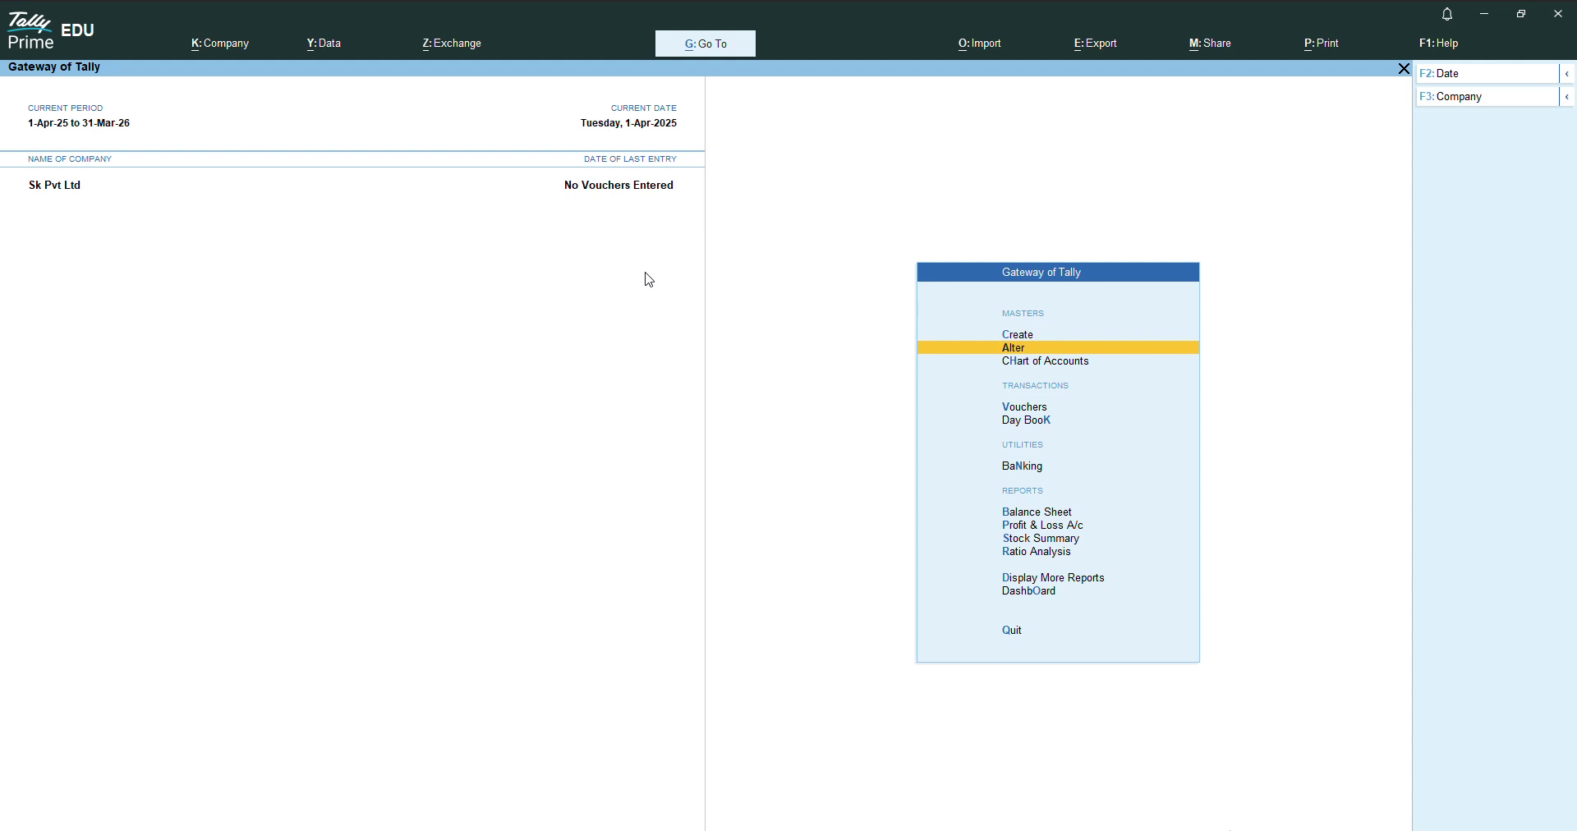
key(Down)
key(Down)
key(Return)
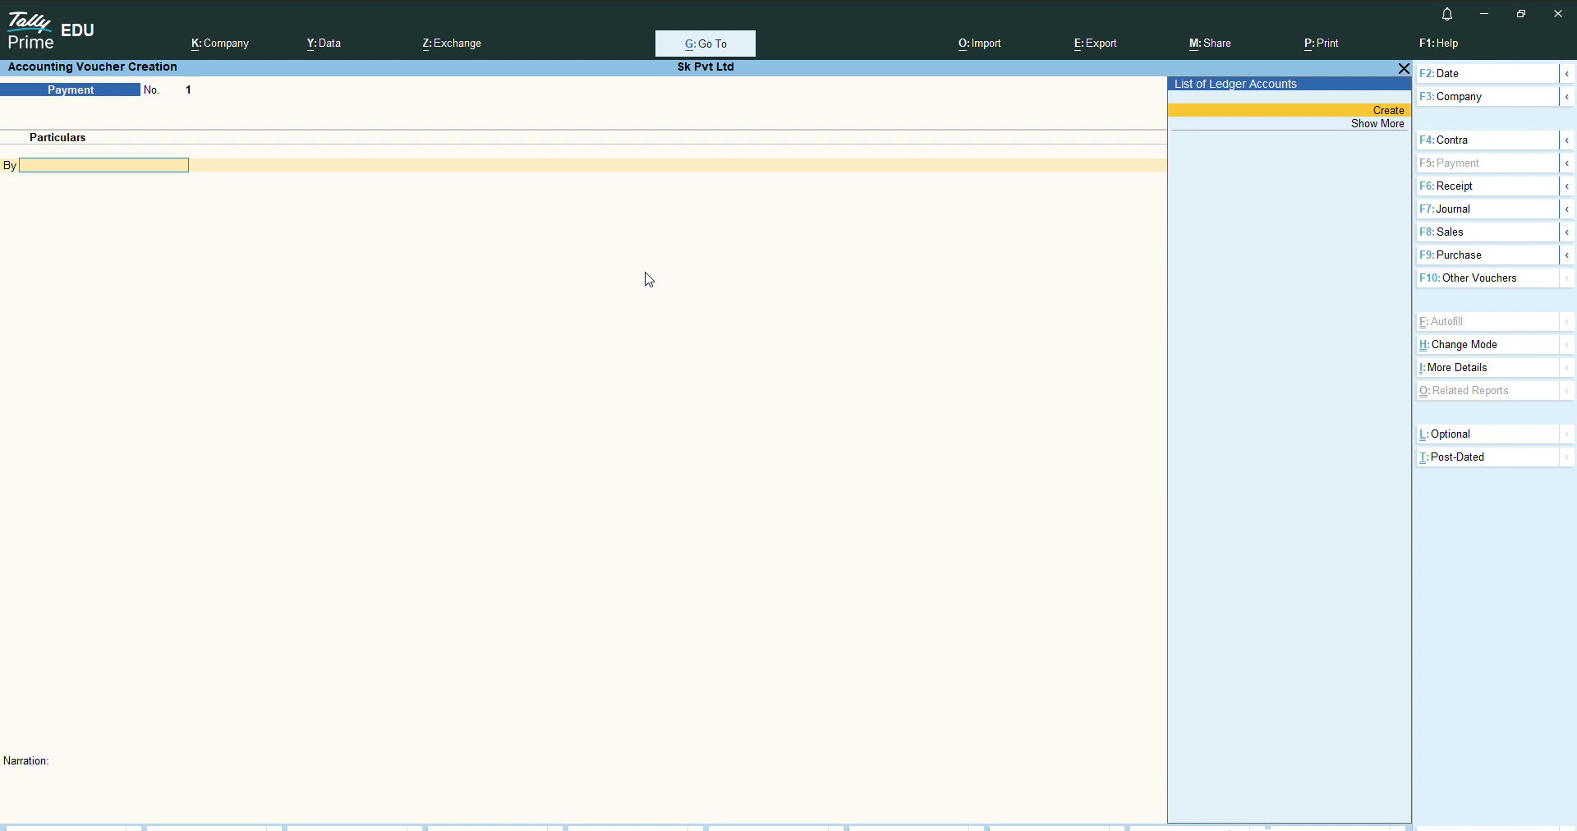
click(1444, 256)
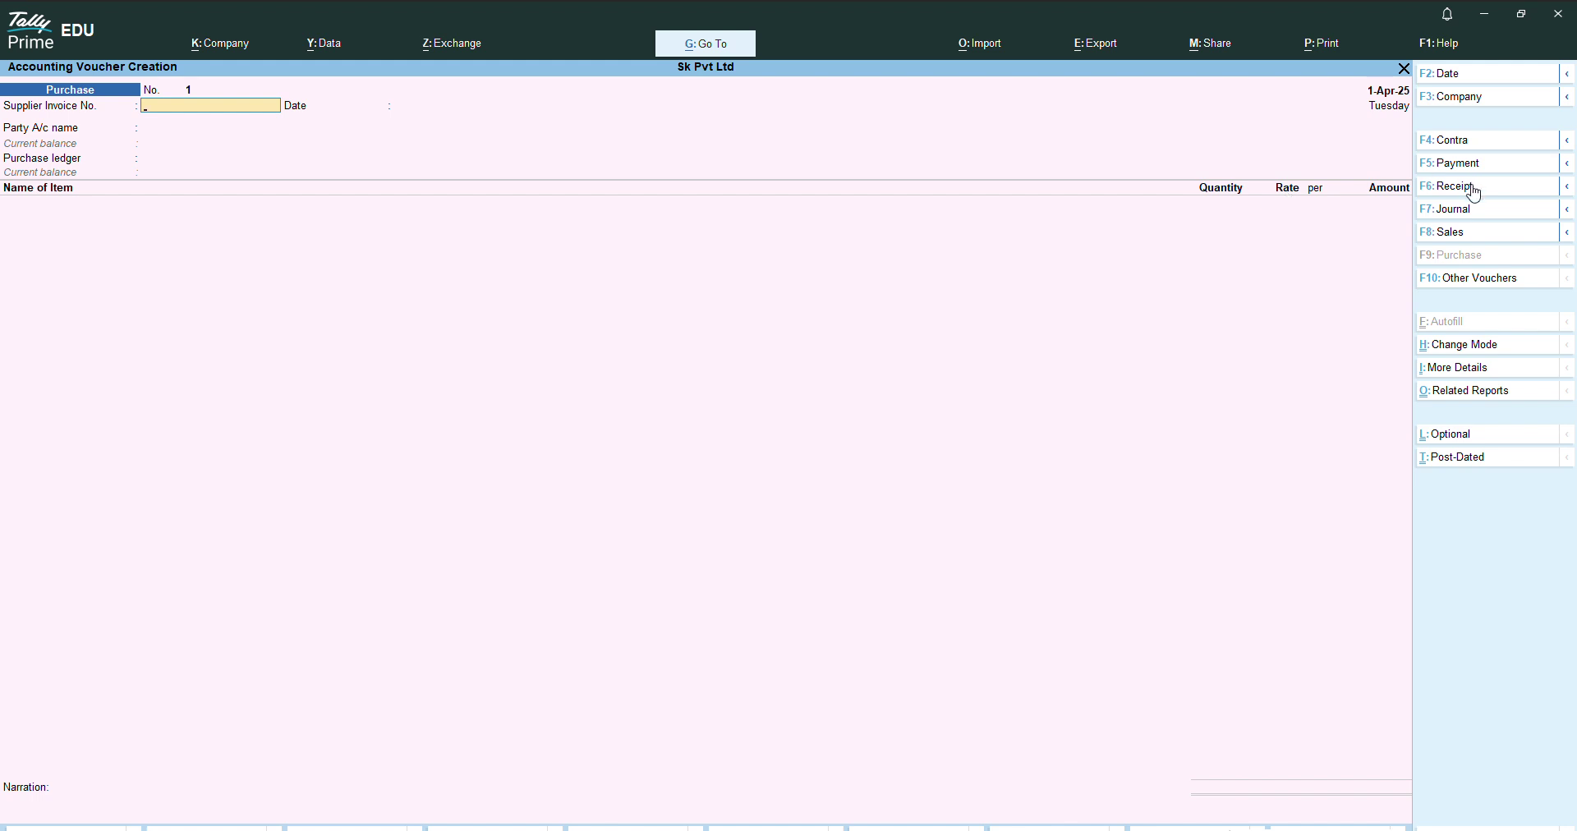
click(1462, 351)
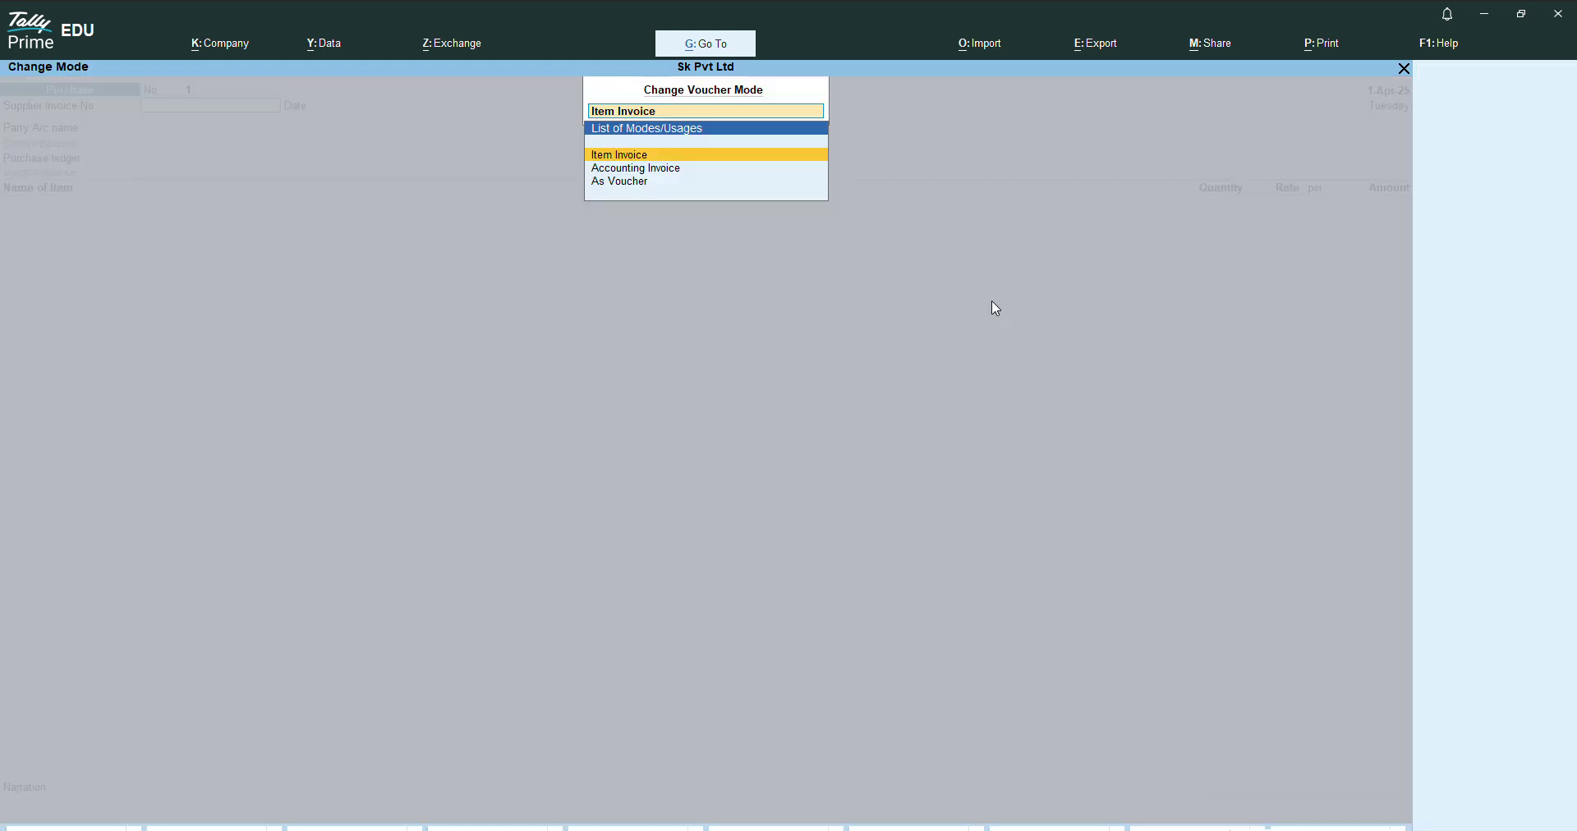
click(674, 156)
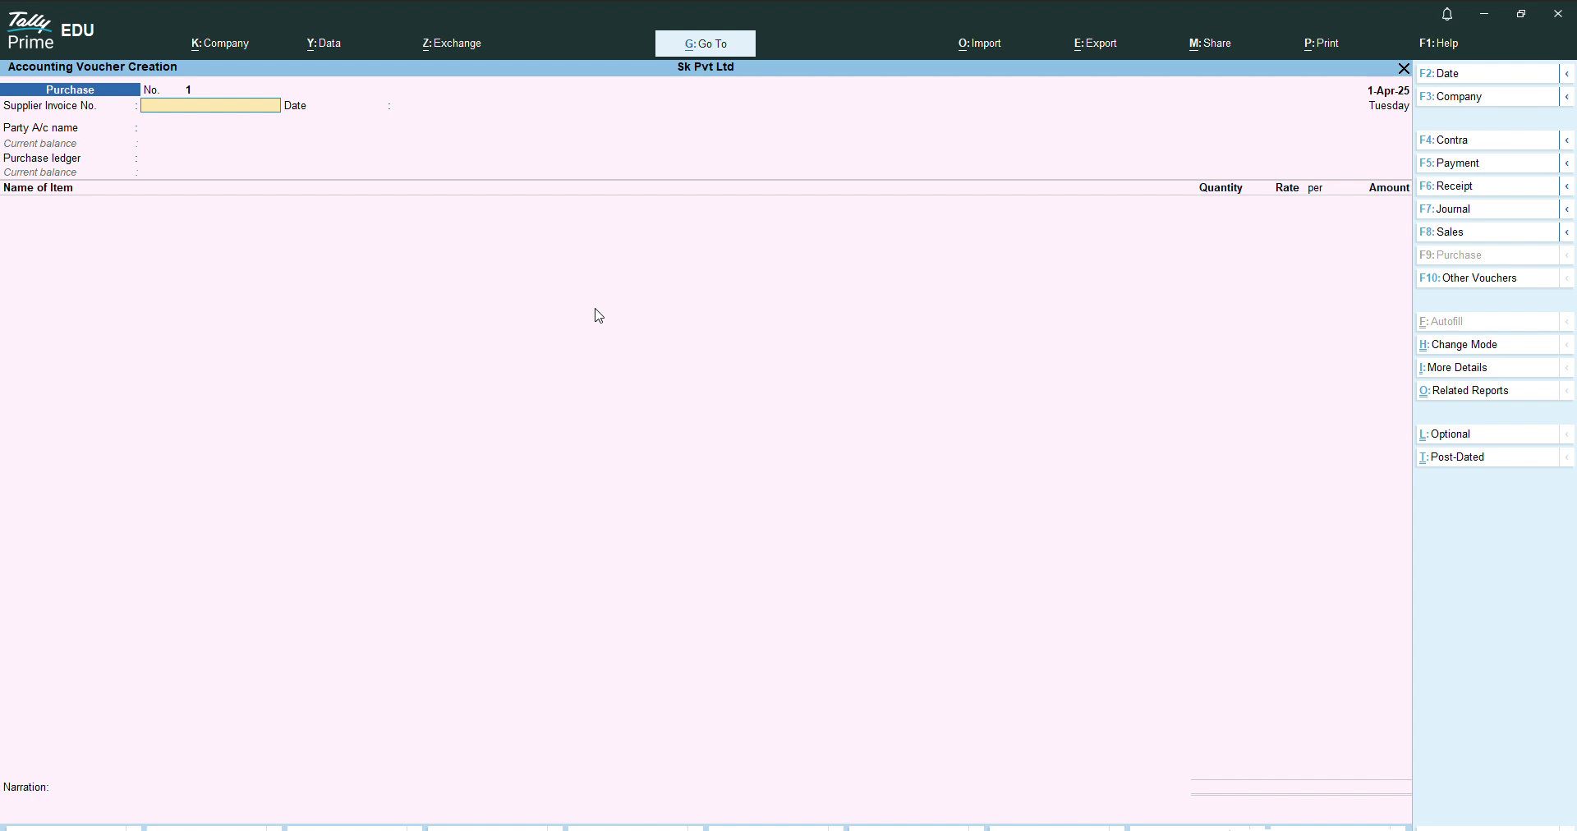
- Choose Cash as the party account of the purchase voucher, leaving the supplier invoice number and receipt details blank
key(Return)
key(Return)
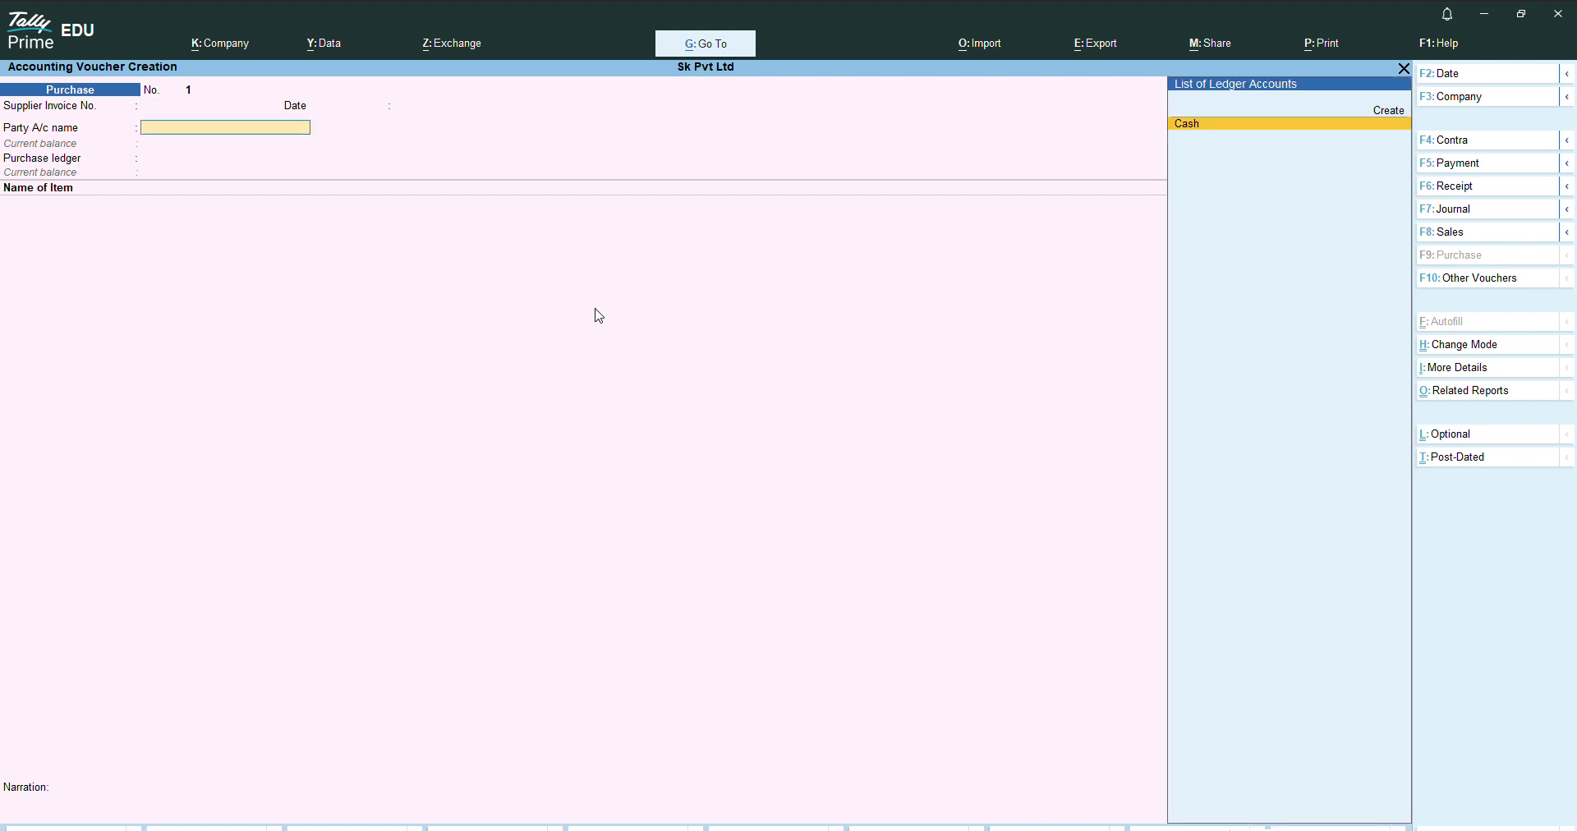
key(Return)
key(Return)
key(Return)
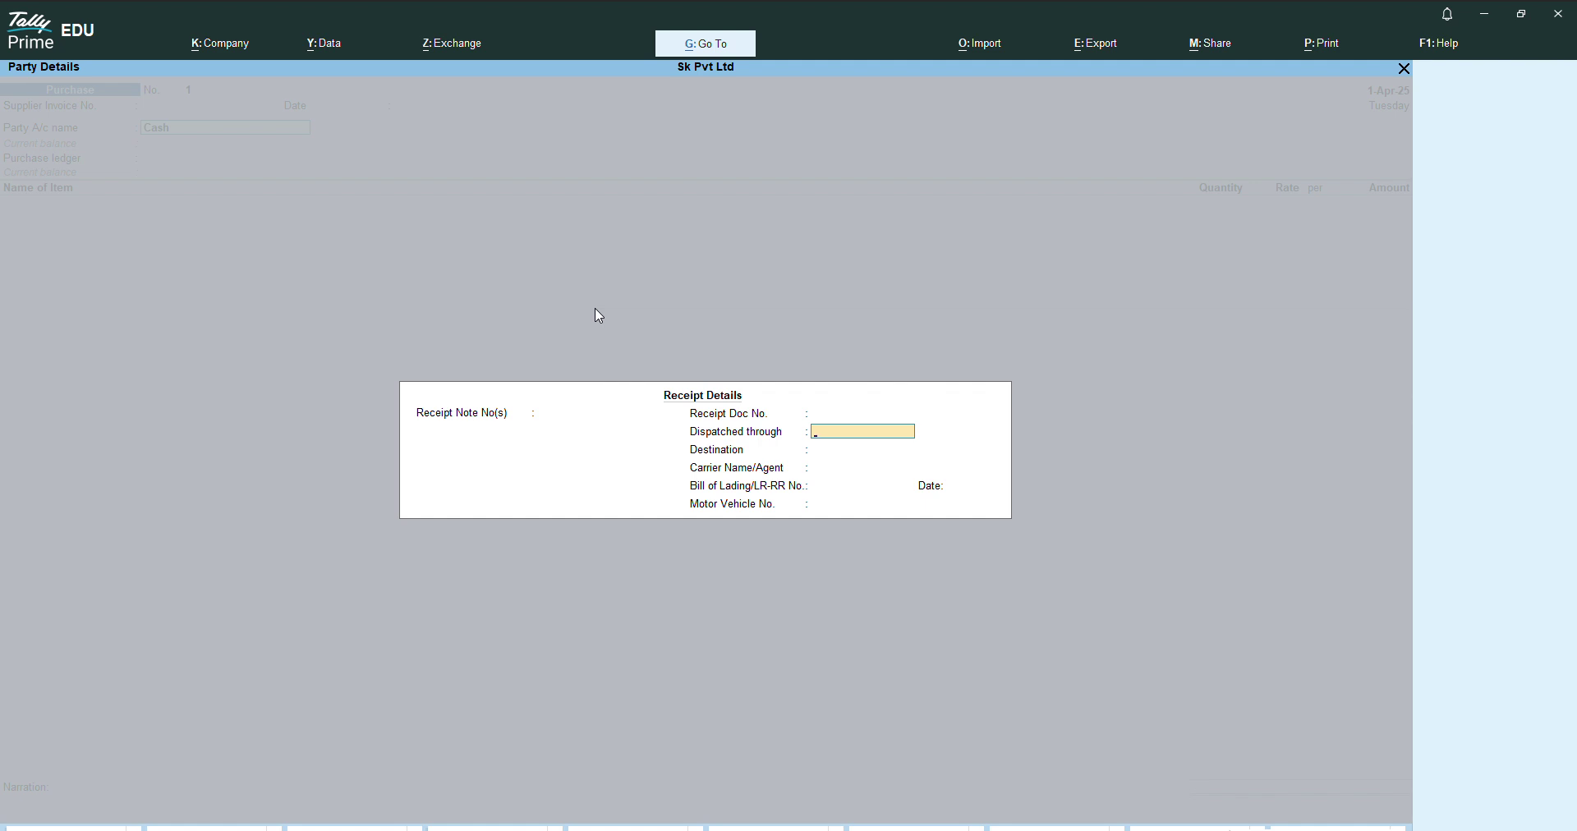
key(Return)
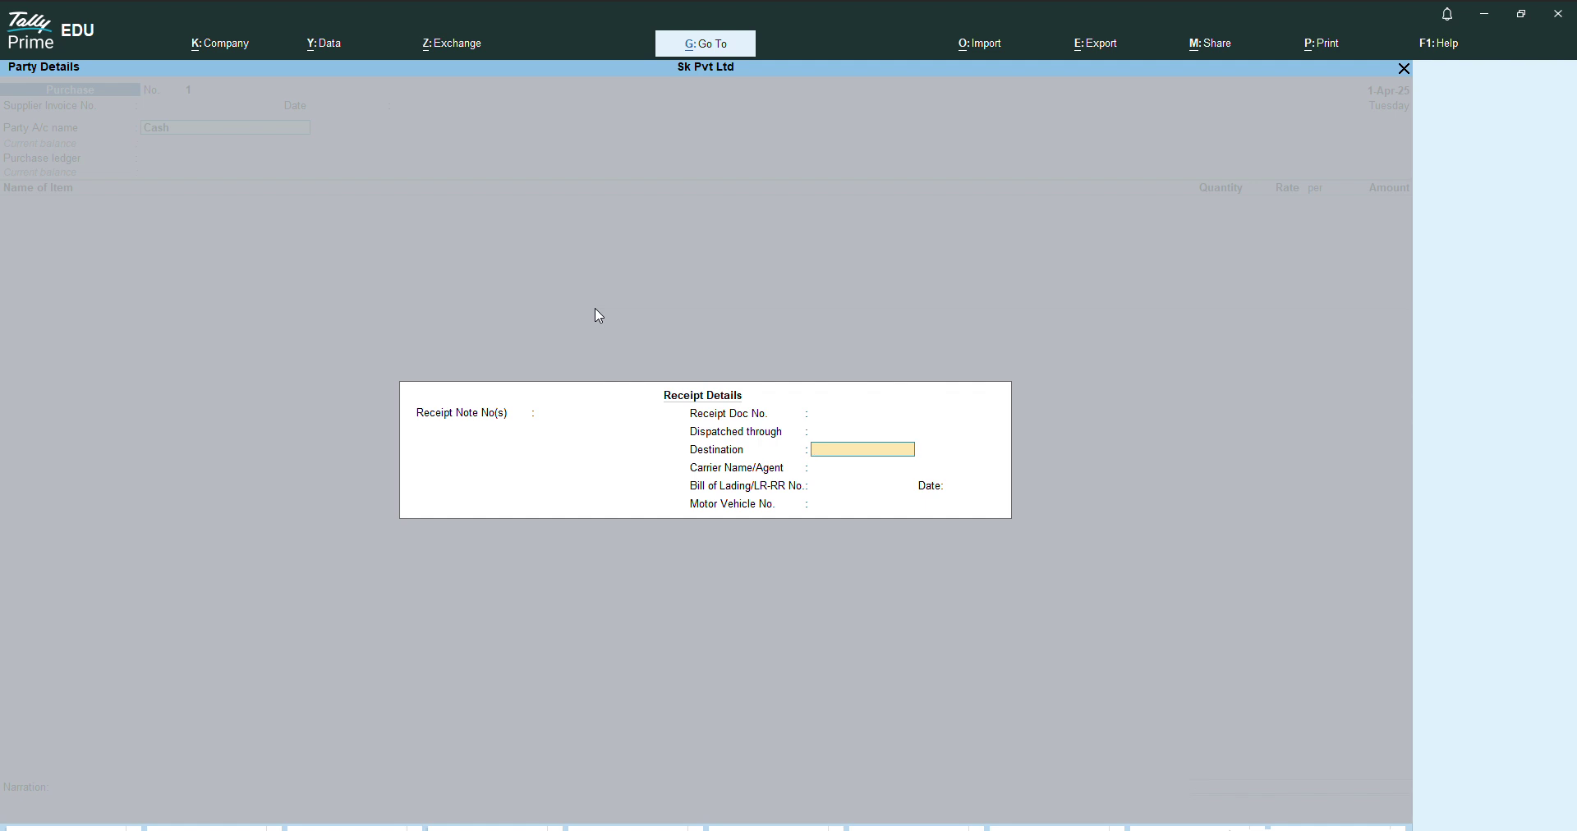
key(Return)
key(Return)
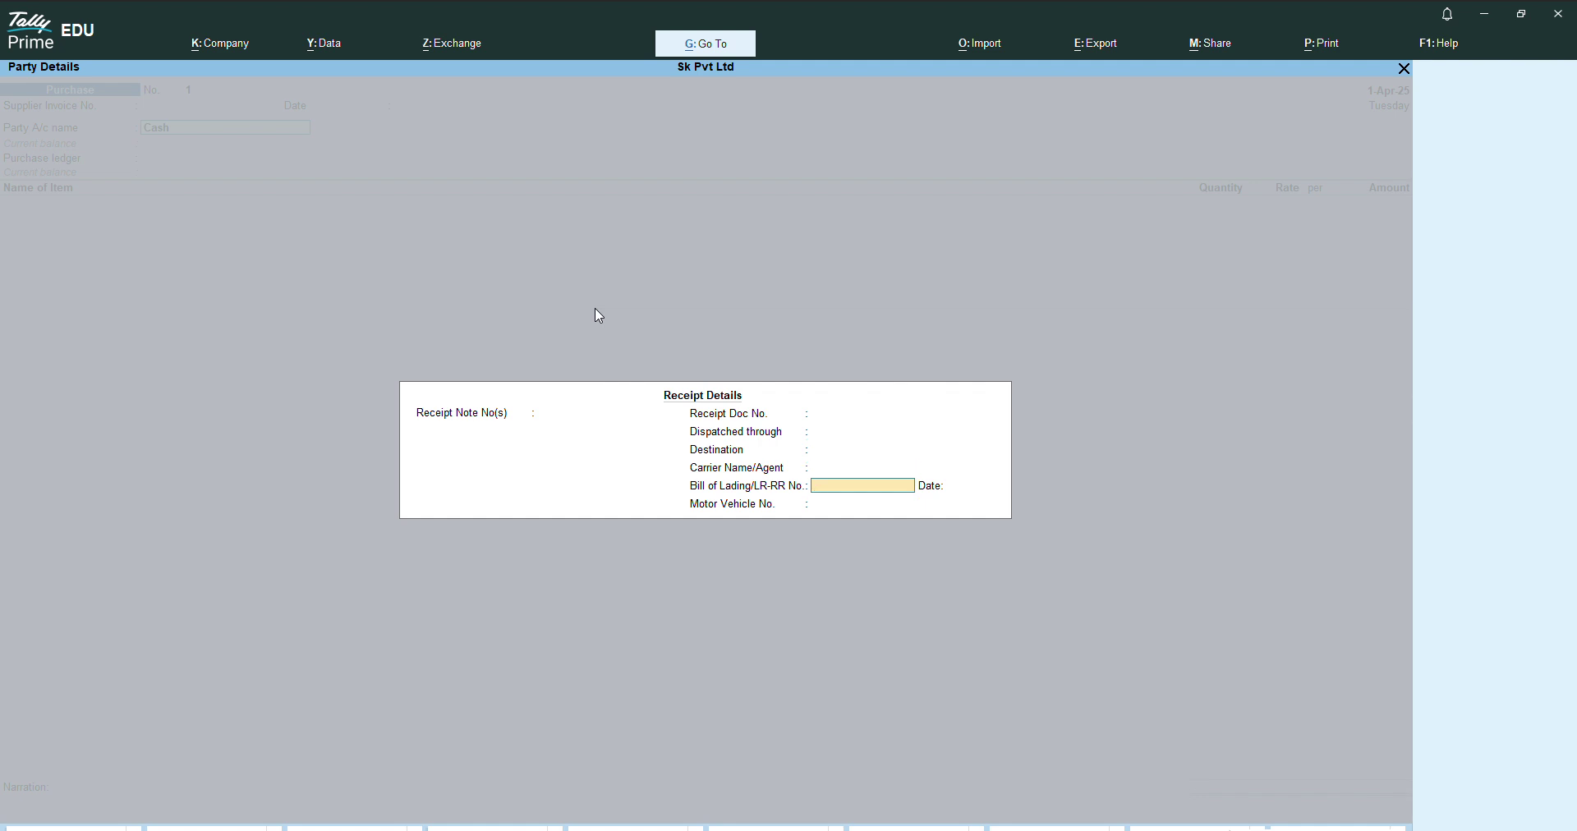
key(Return)
key(Return)
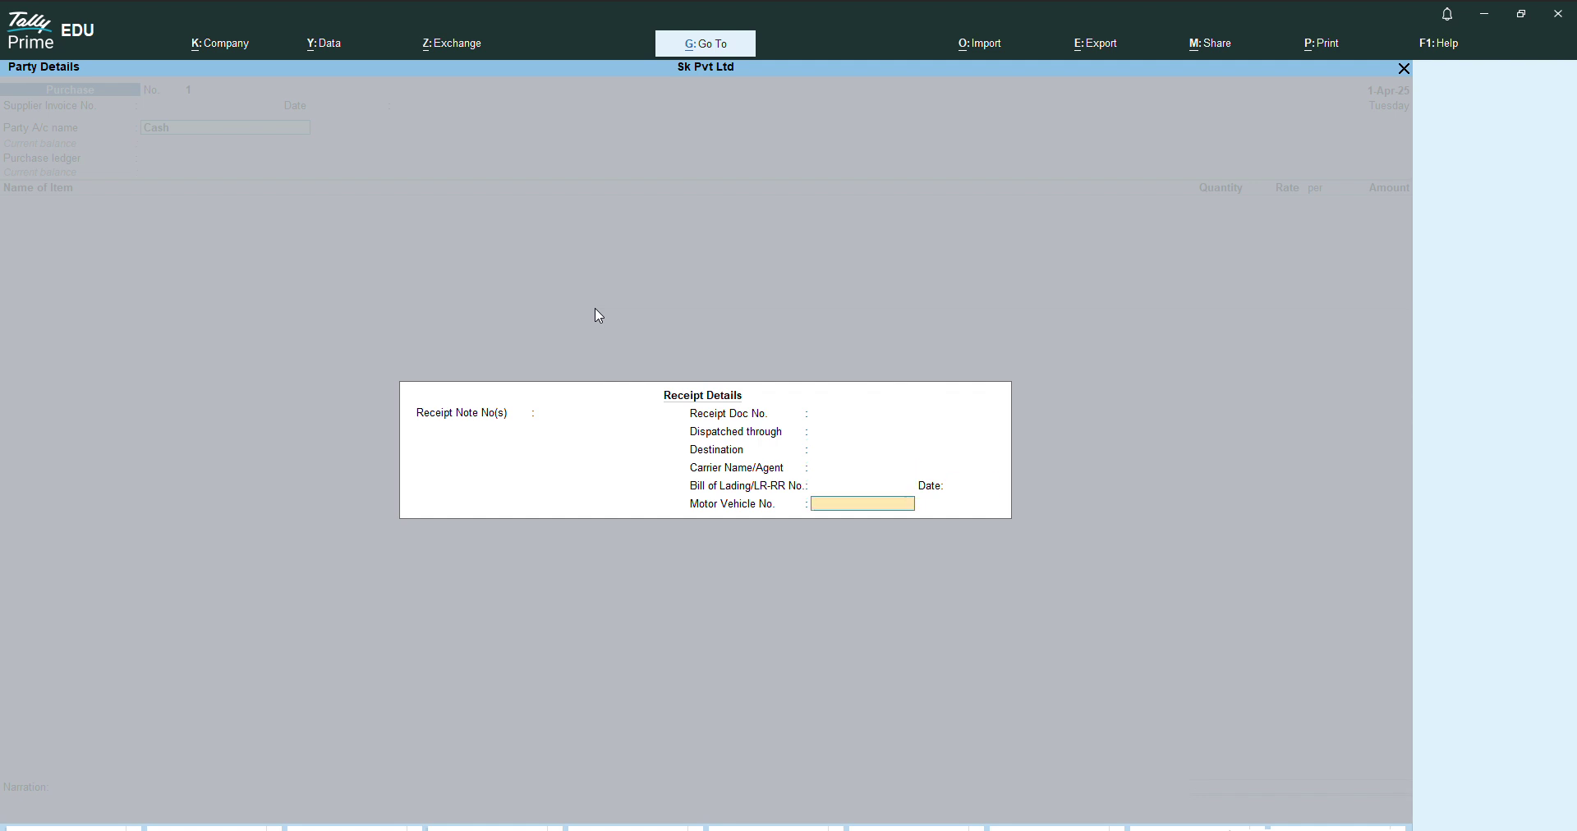
key(Return)
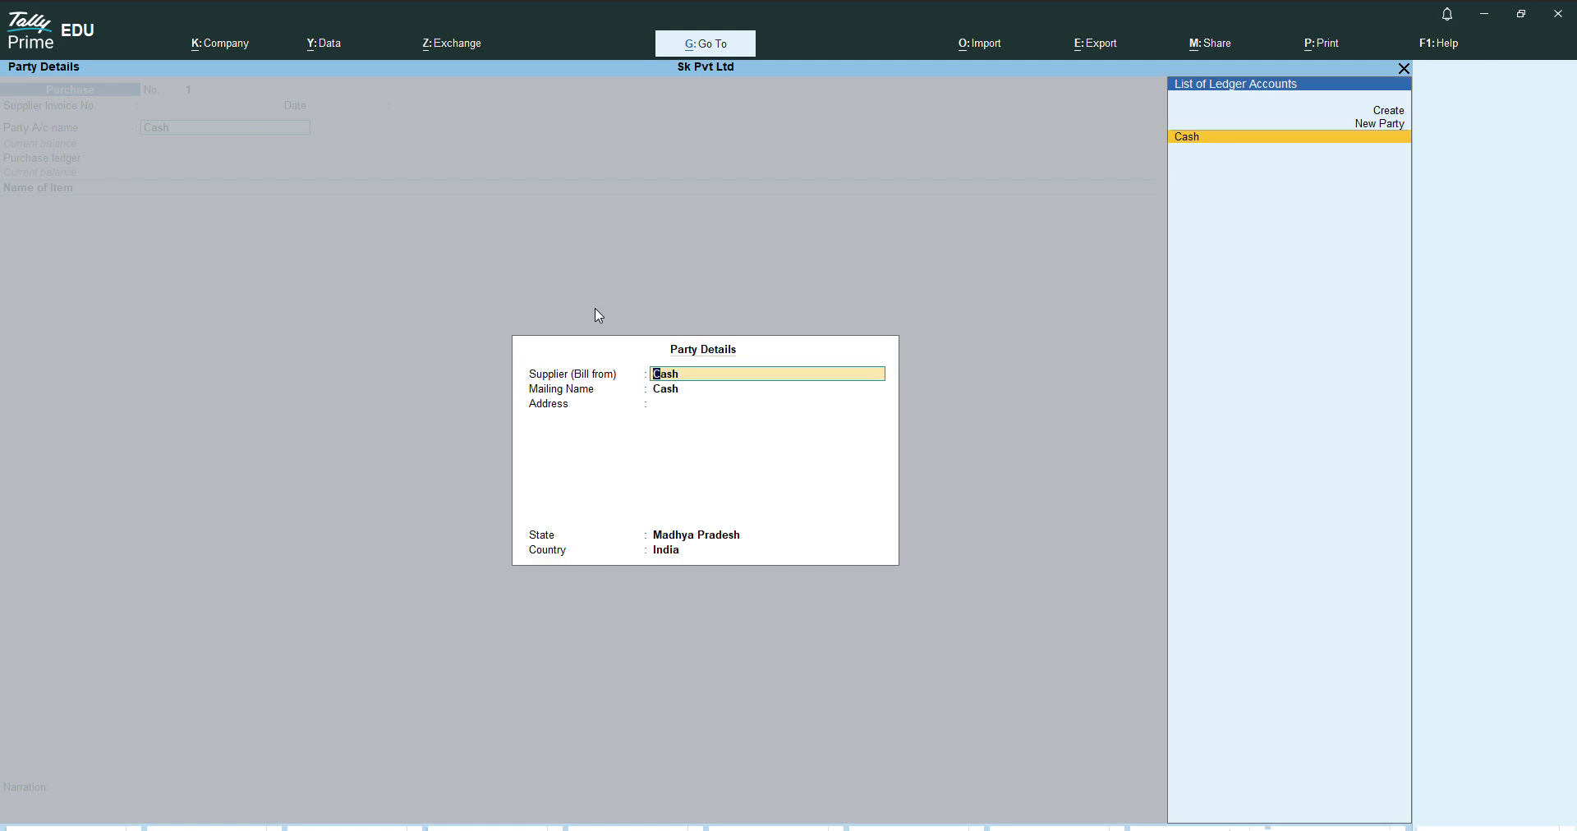
- Accept the party details with Cash as supplier and mailing name, a blank address and Madhya Pradesh as state
key(Return)
key(Return)
key(Return)
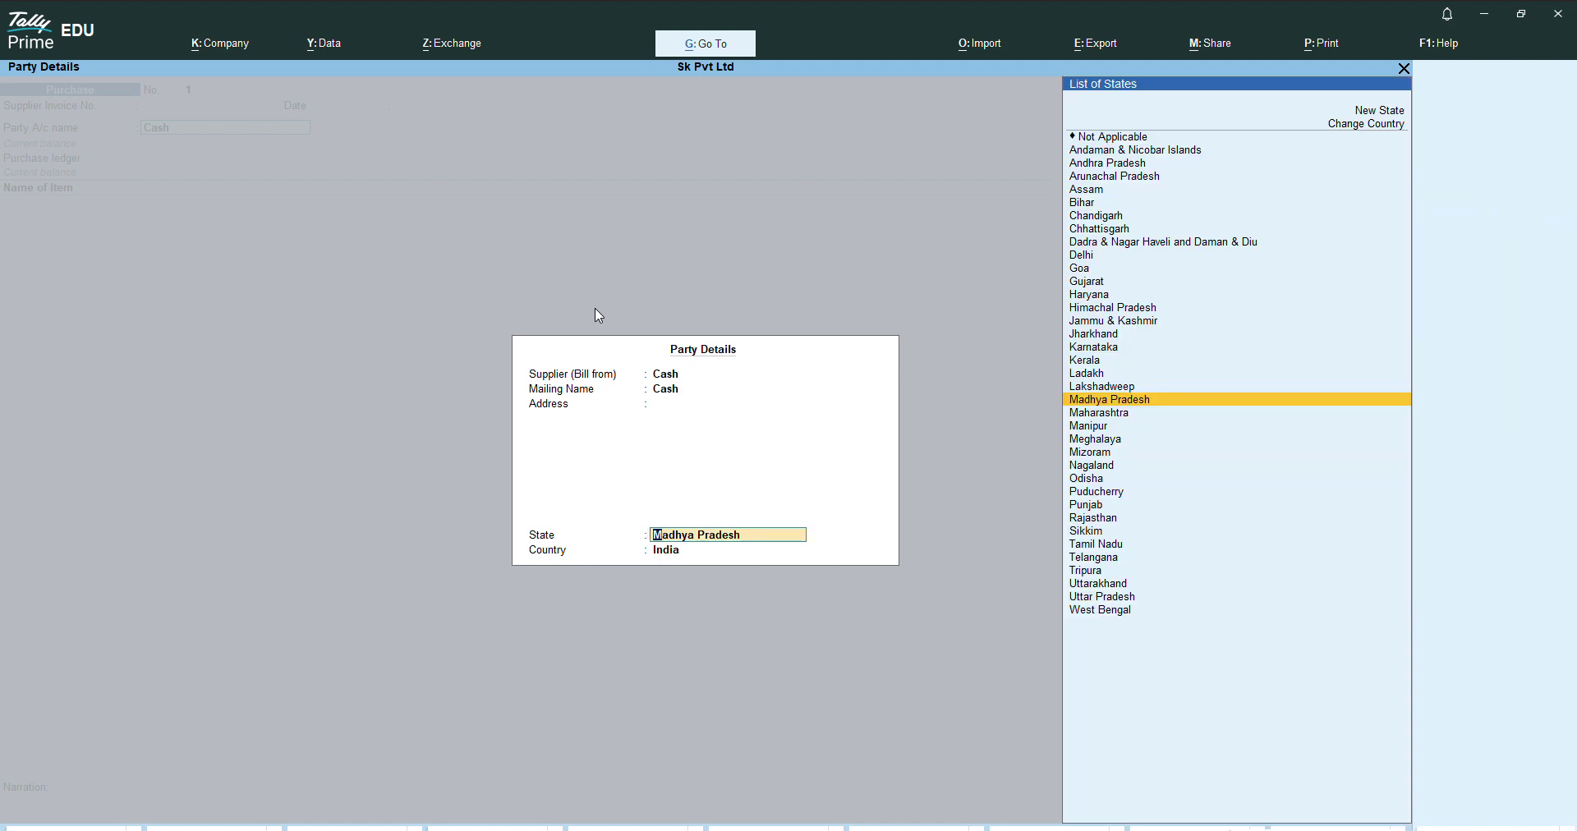
key(Return)
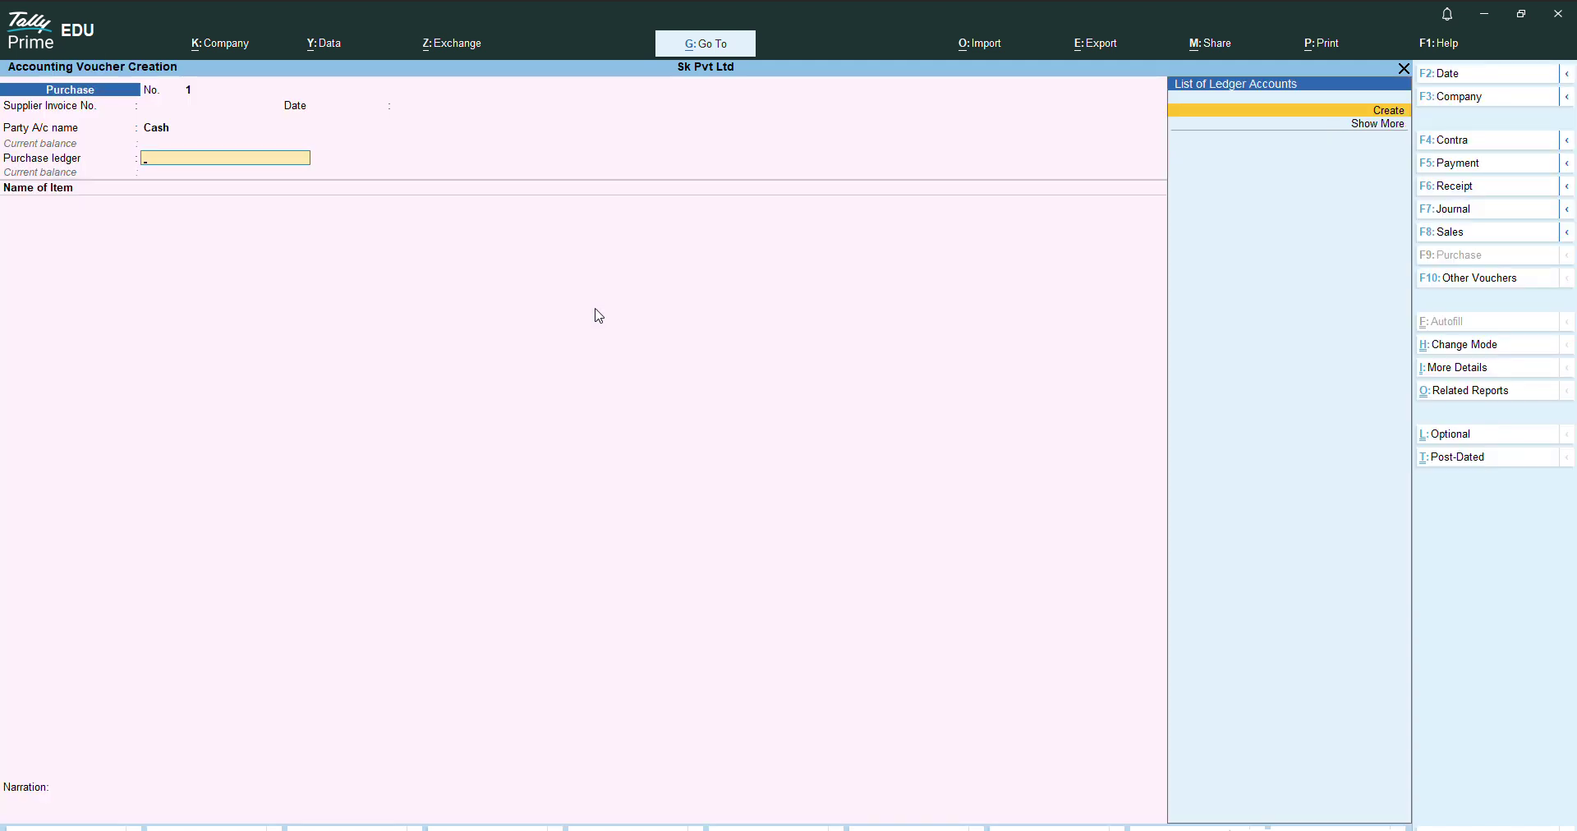
- Create a purchase ledger named Purchase under Purchase Accounts, with ledger type Not Applicable and no bank details
key(Return)
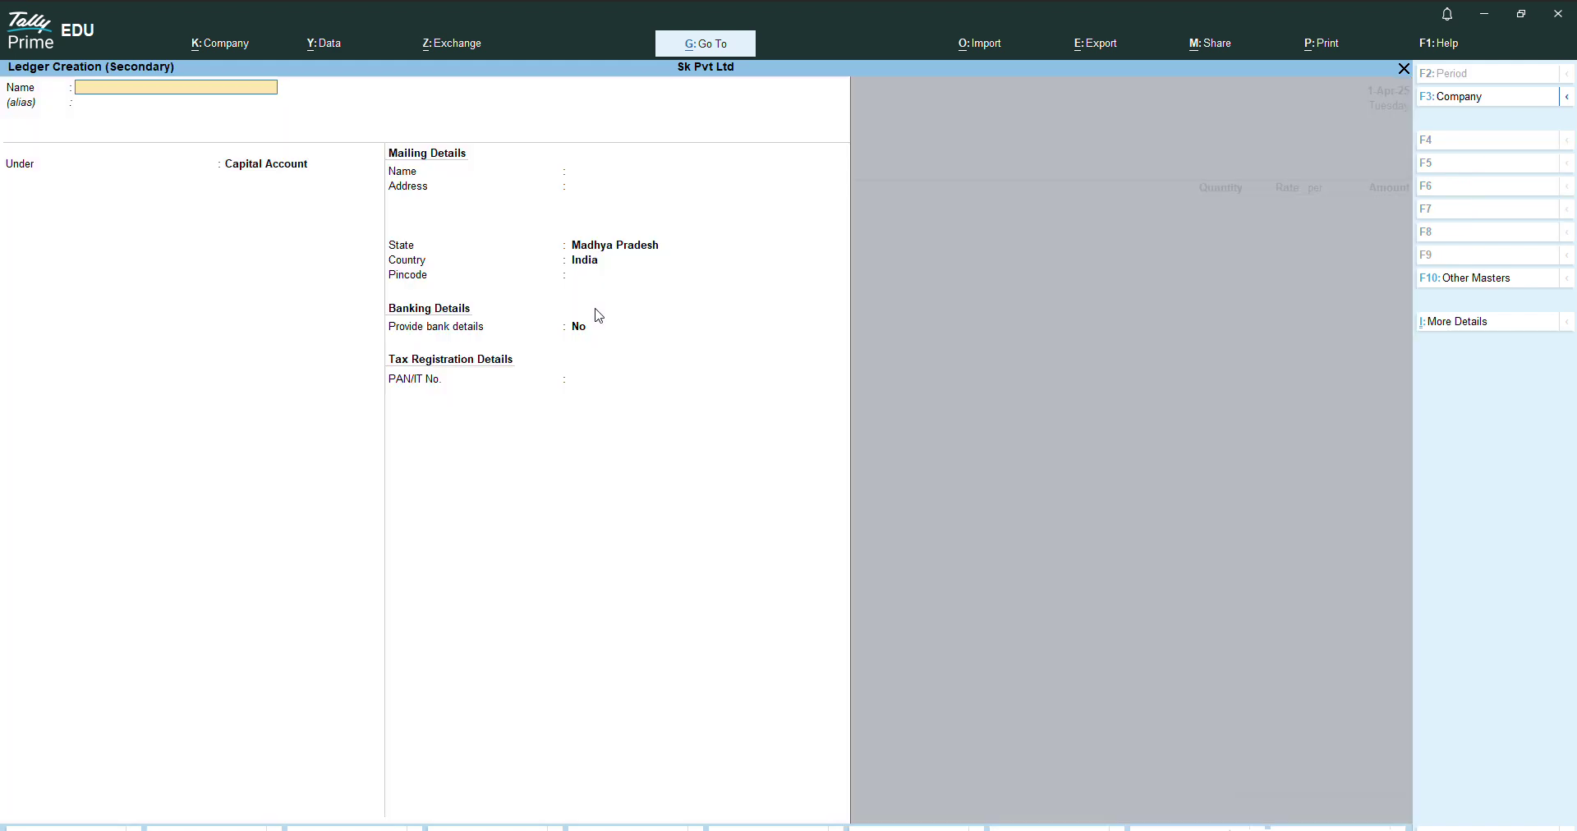
text(Purchaa)
key(Return)
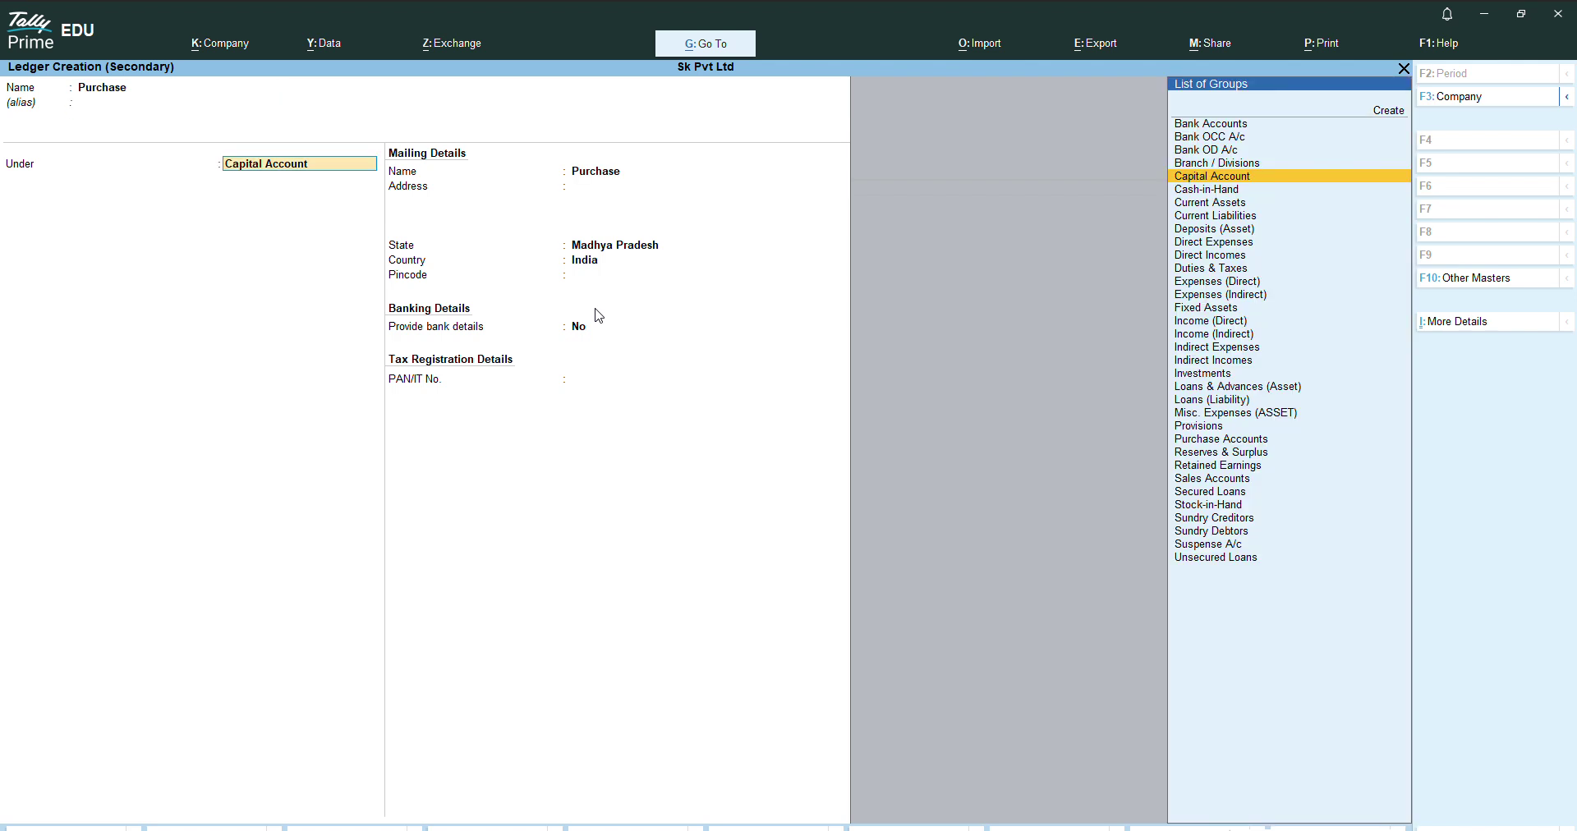
text(Purcha)
key(Return)
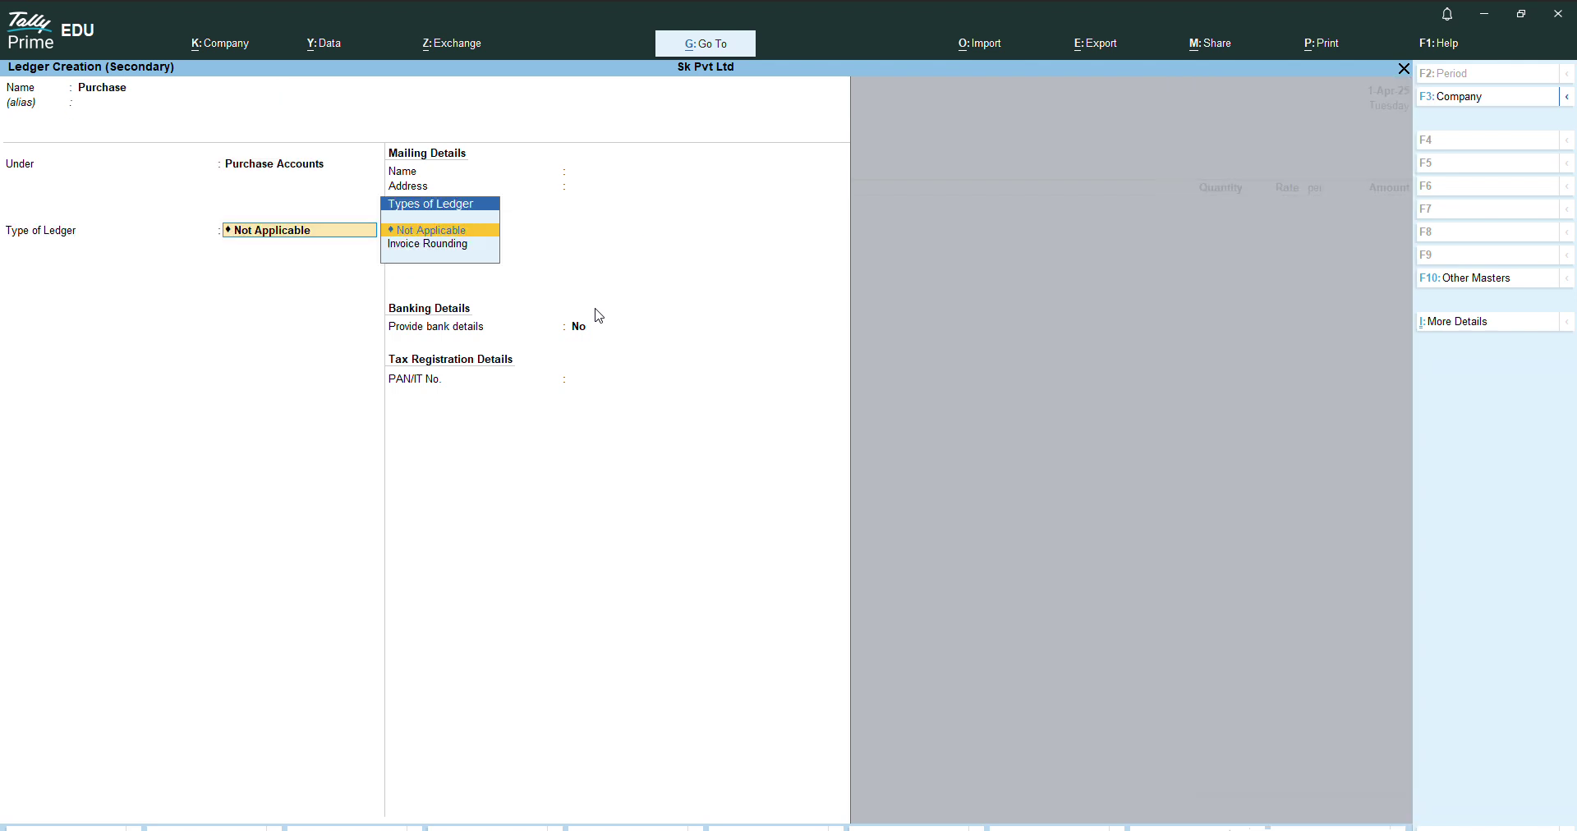
key(Return)
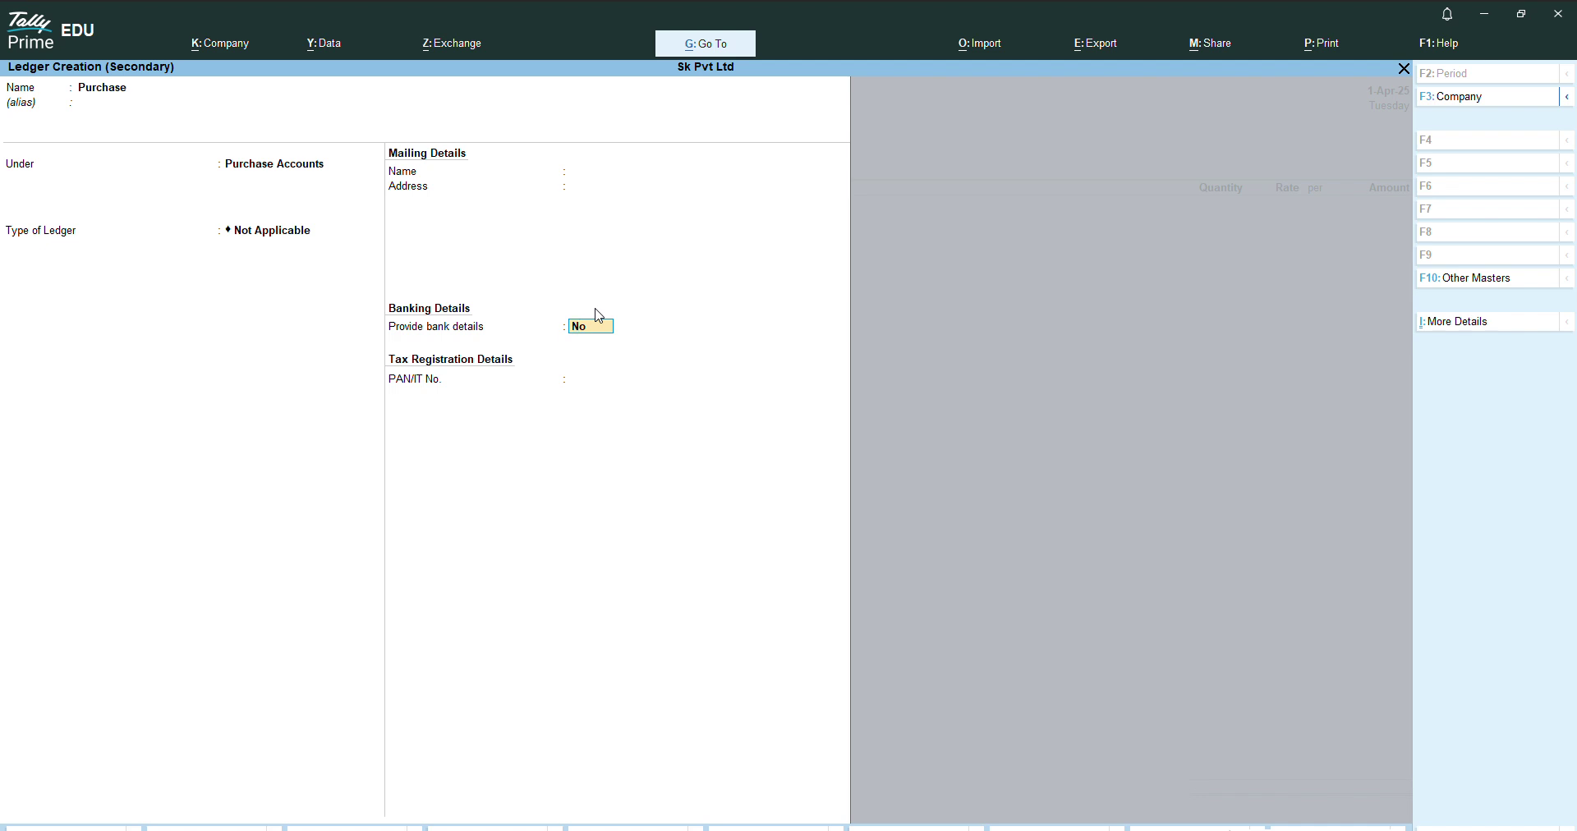
key(Return)
key(Return)
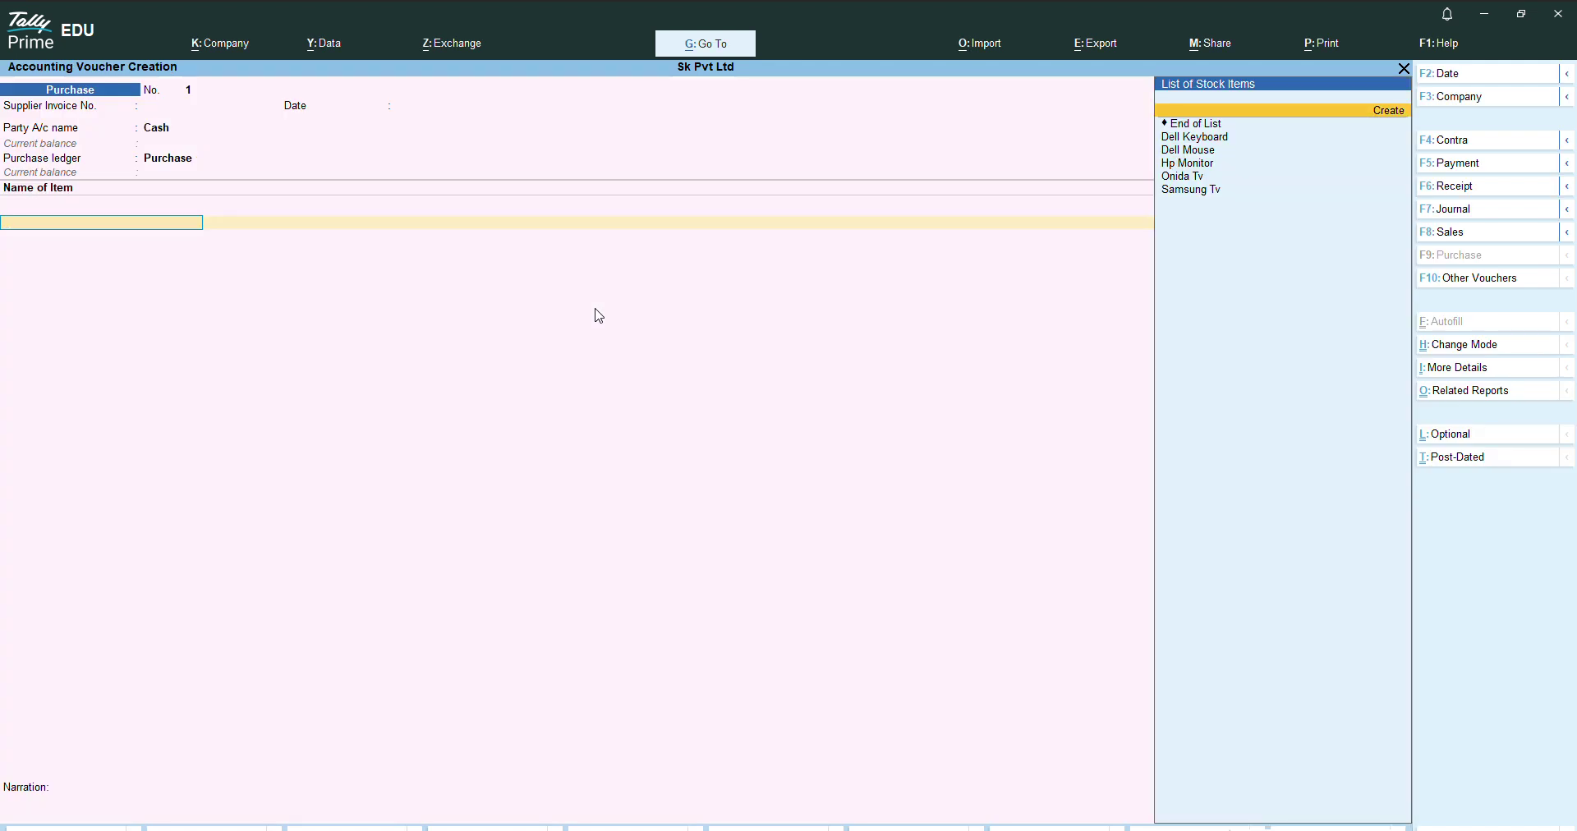
- Add Samsung Tv as the first item of the purchase voucher and allocate it to the Bhopal godown
key(Down)
key(Down)
key(Down)
key(Down)
key(Down)
key(Down)
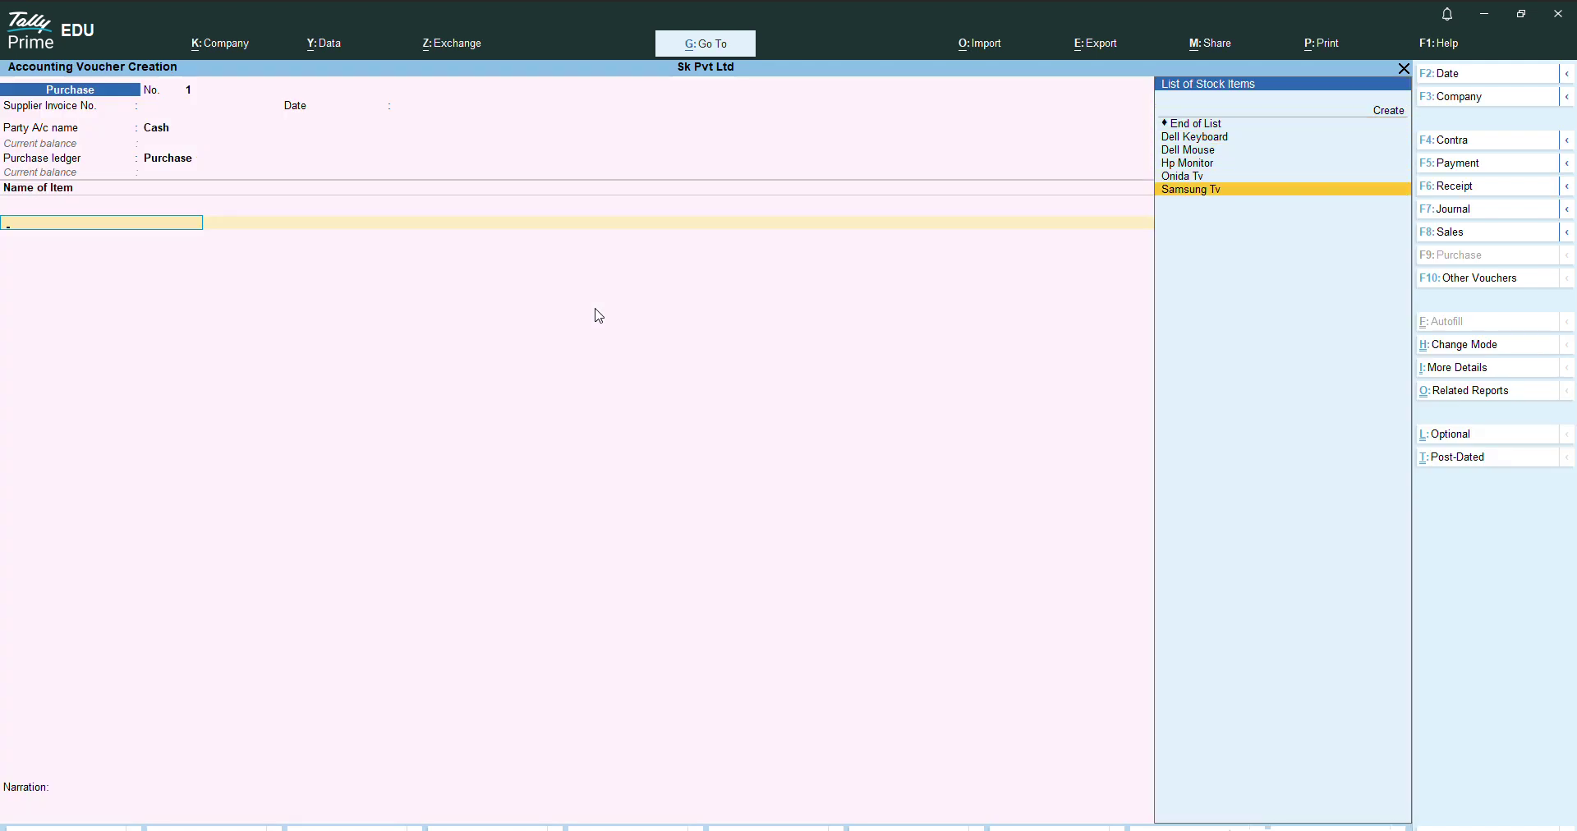
key(Return)
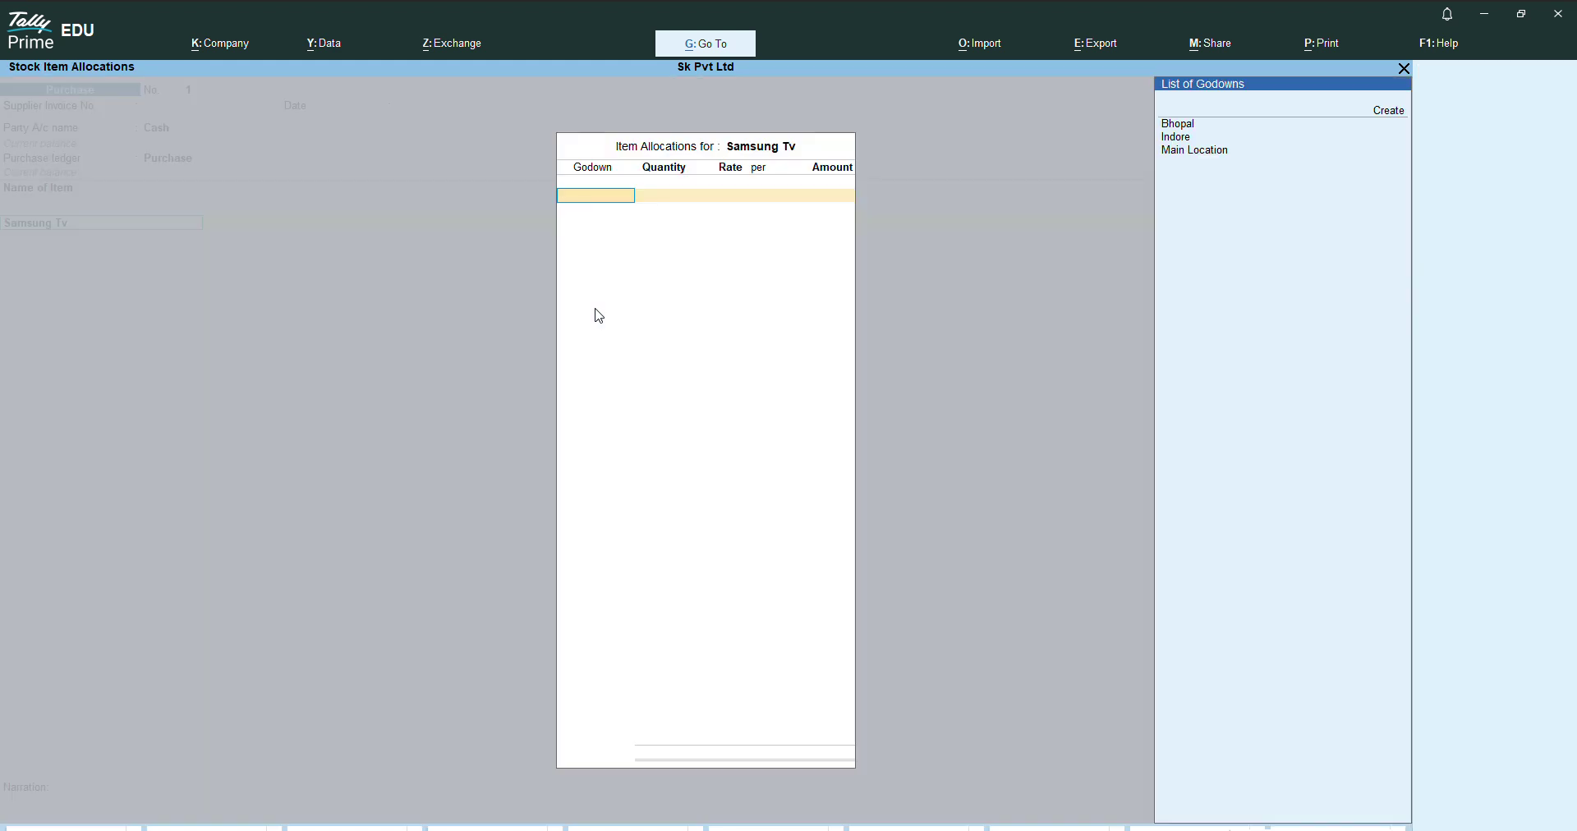
text(b)
key(Return)
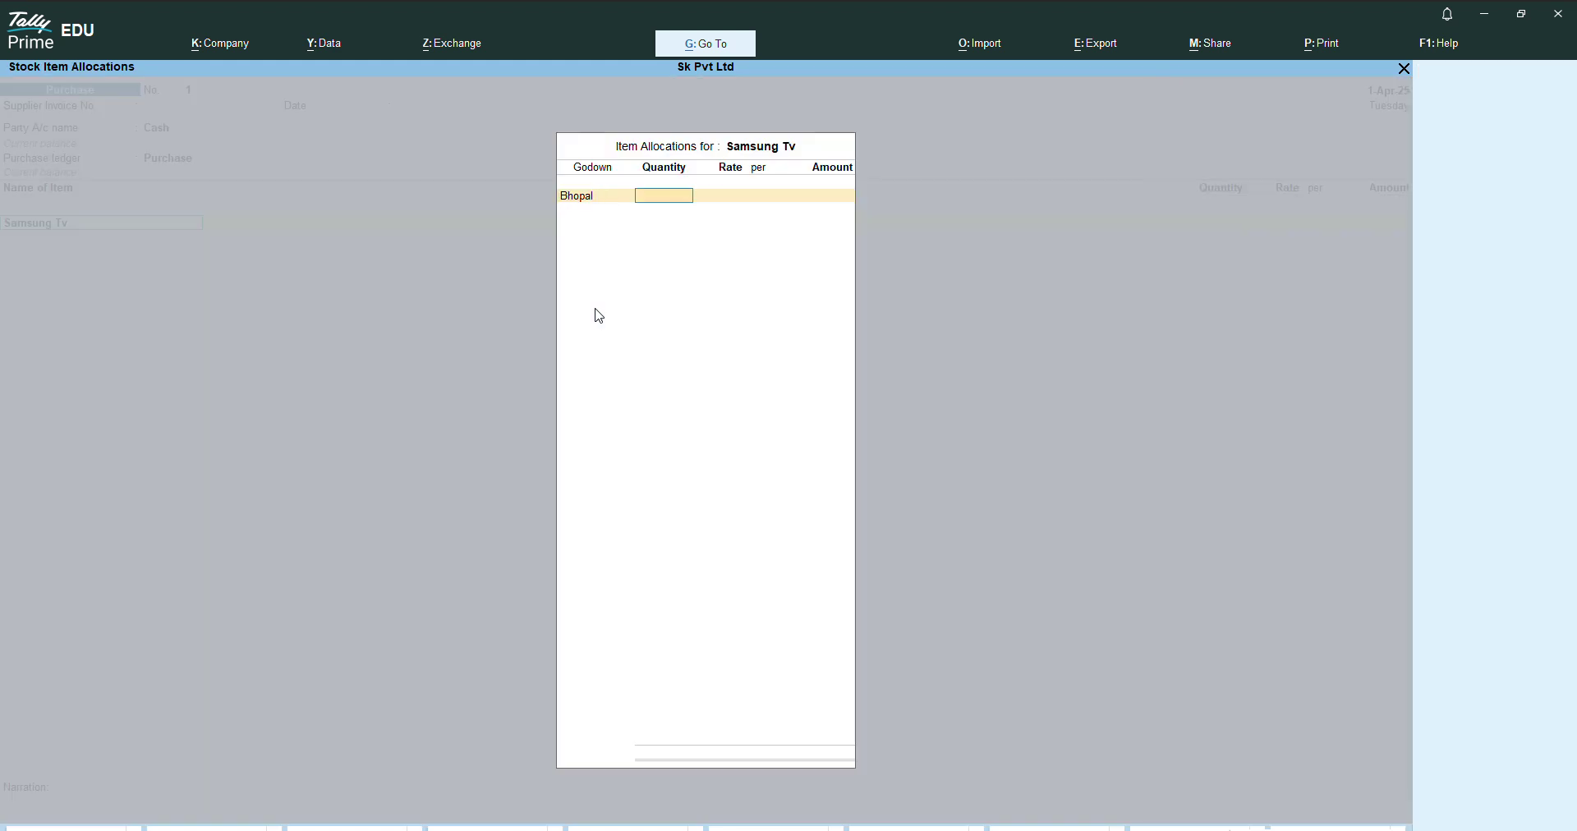
- Set the Samsung Tv allocation to quantity 15 at rate 100000 per n, using the purchase figures in the Word stock table
key(alt+Tab)
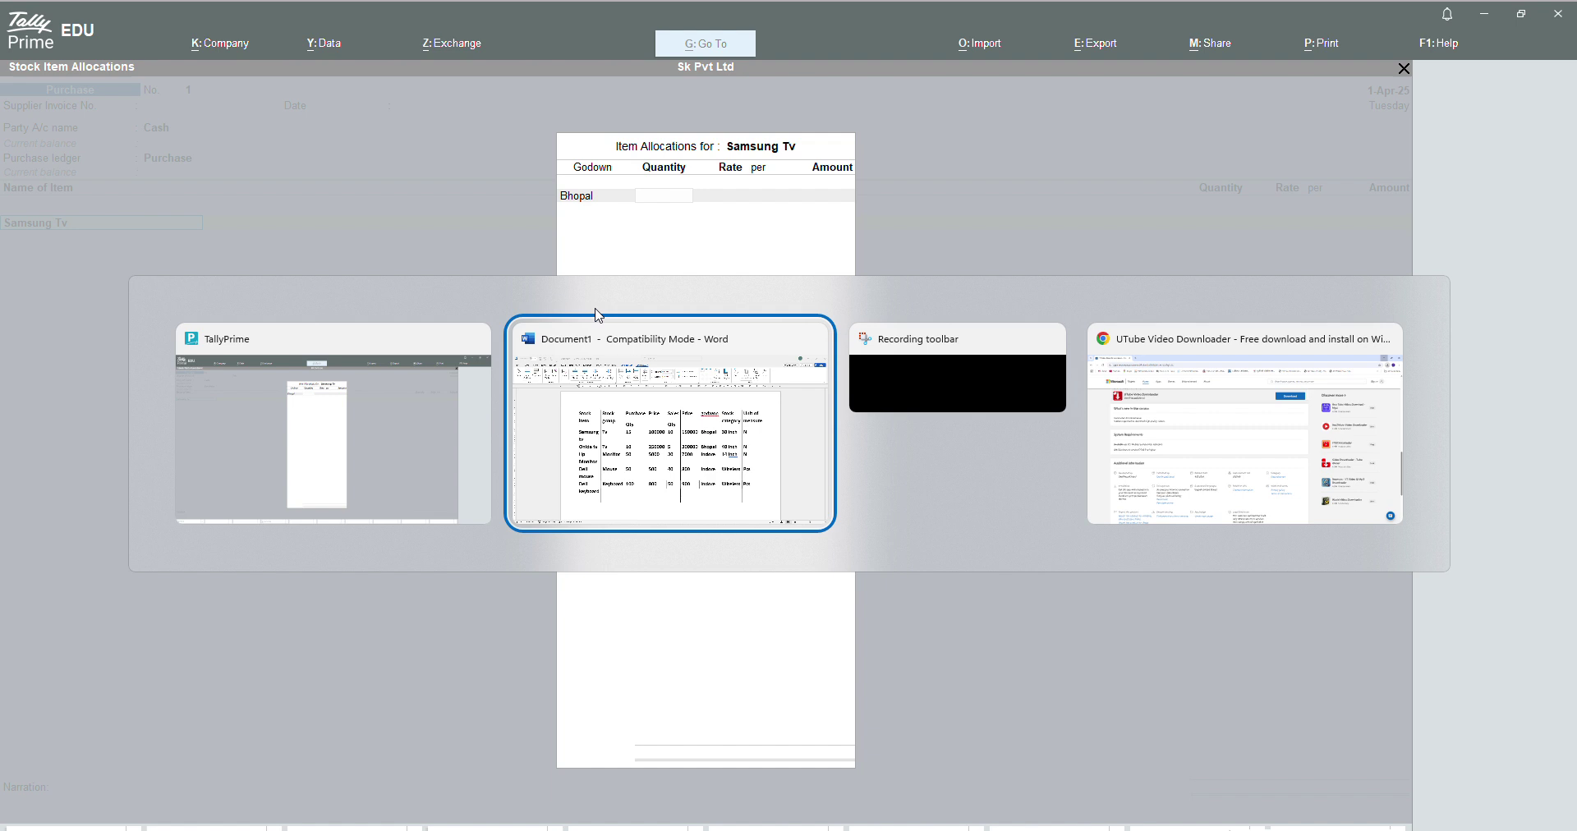
key(Escape)
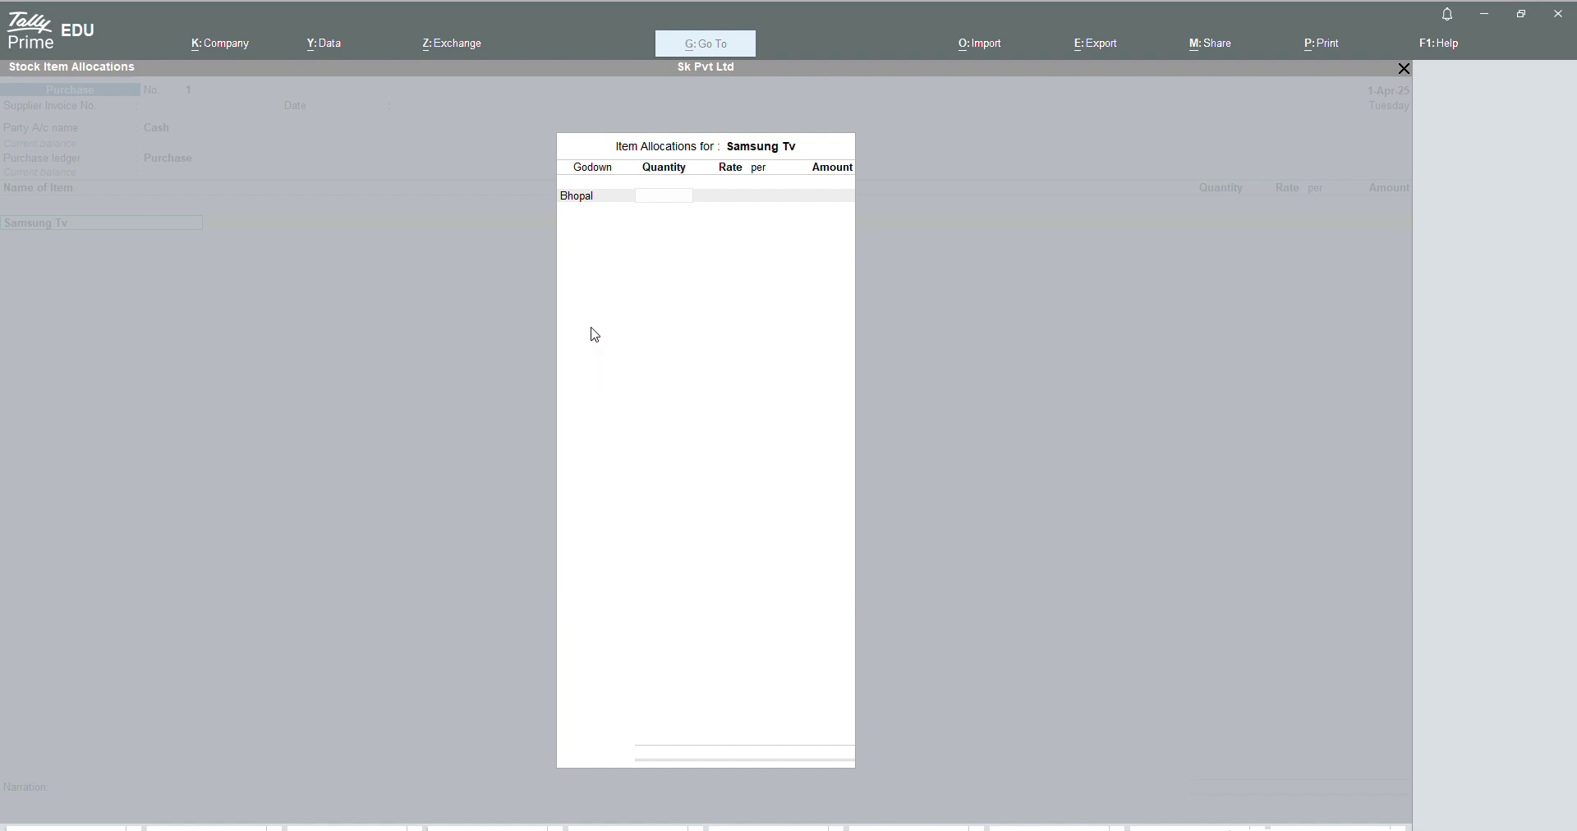
key(alt+Tab)
key(alt+Tab)
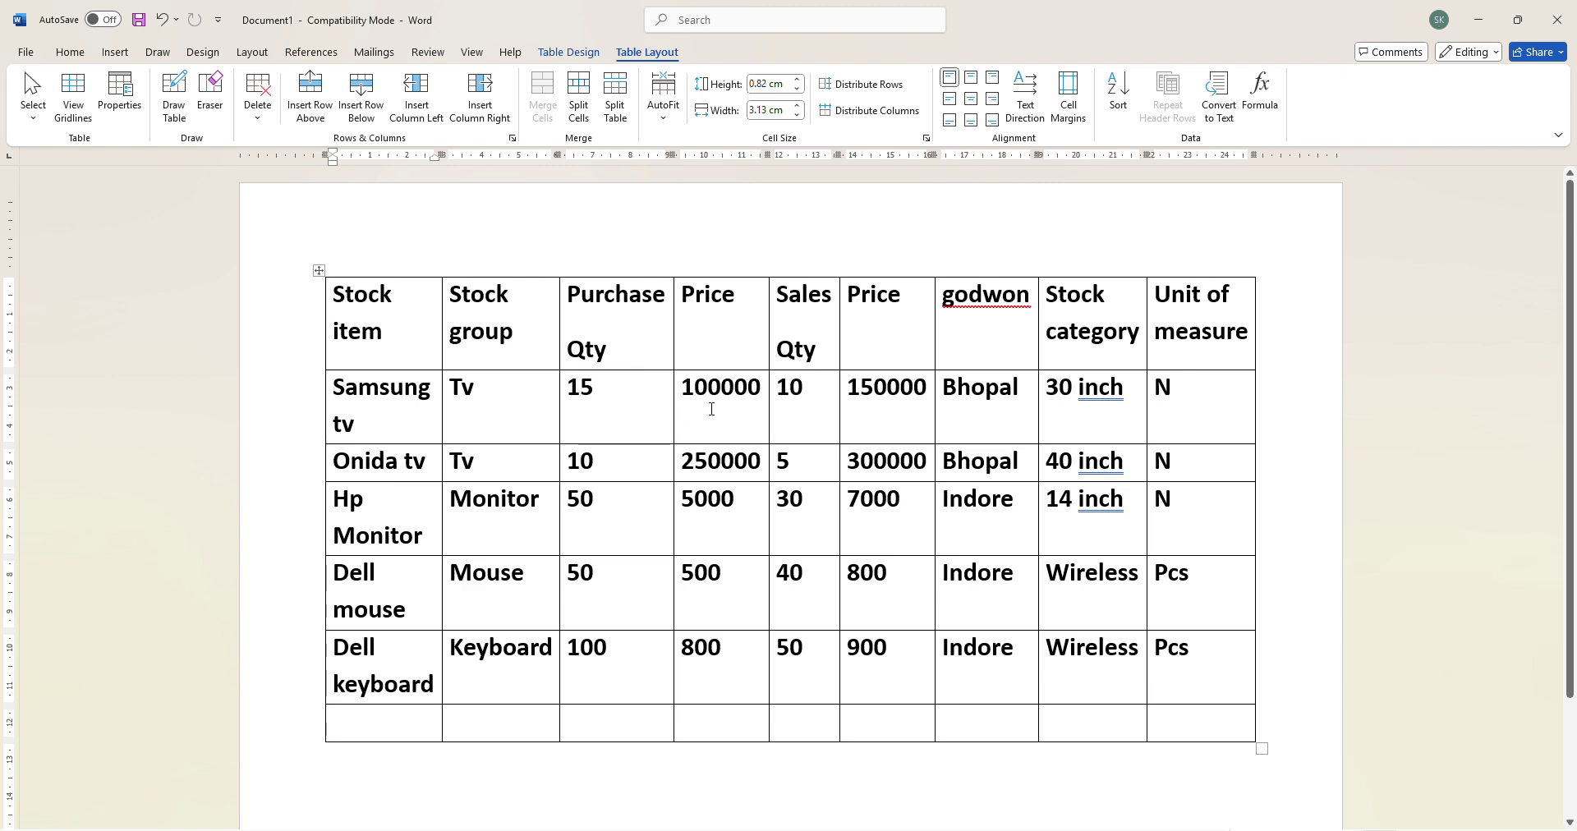
key(alt+Tab)
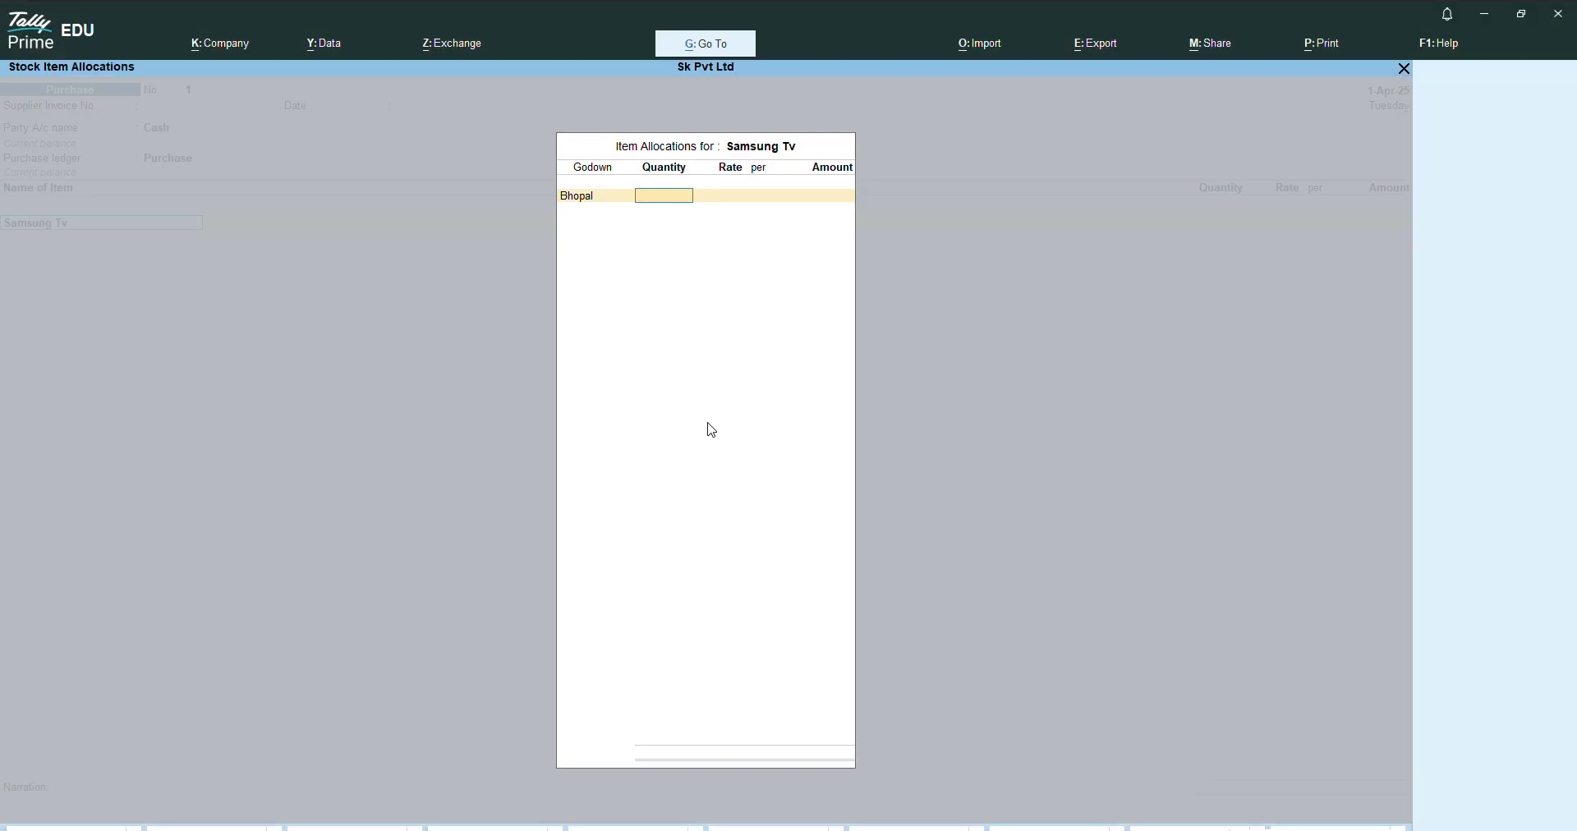
text(15)
key(Return)
text(100000)
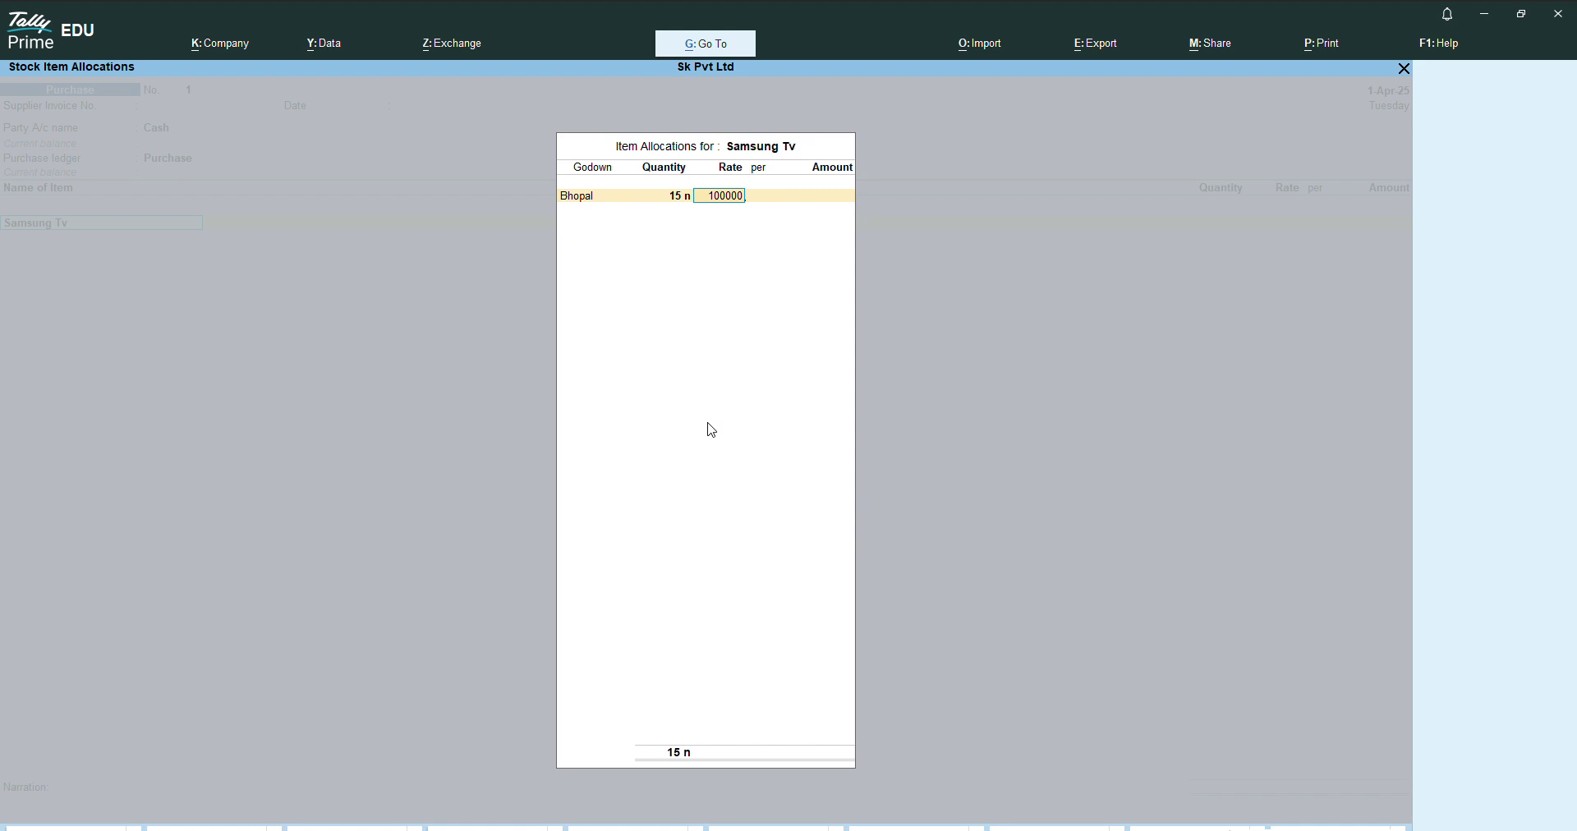
key(Return)
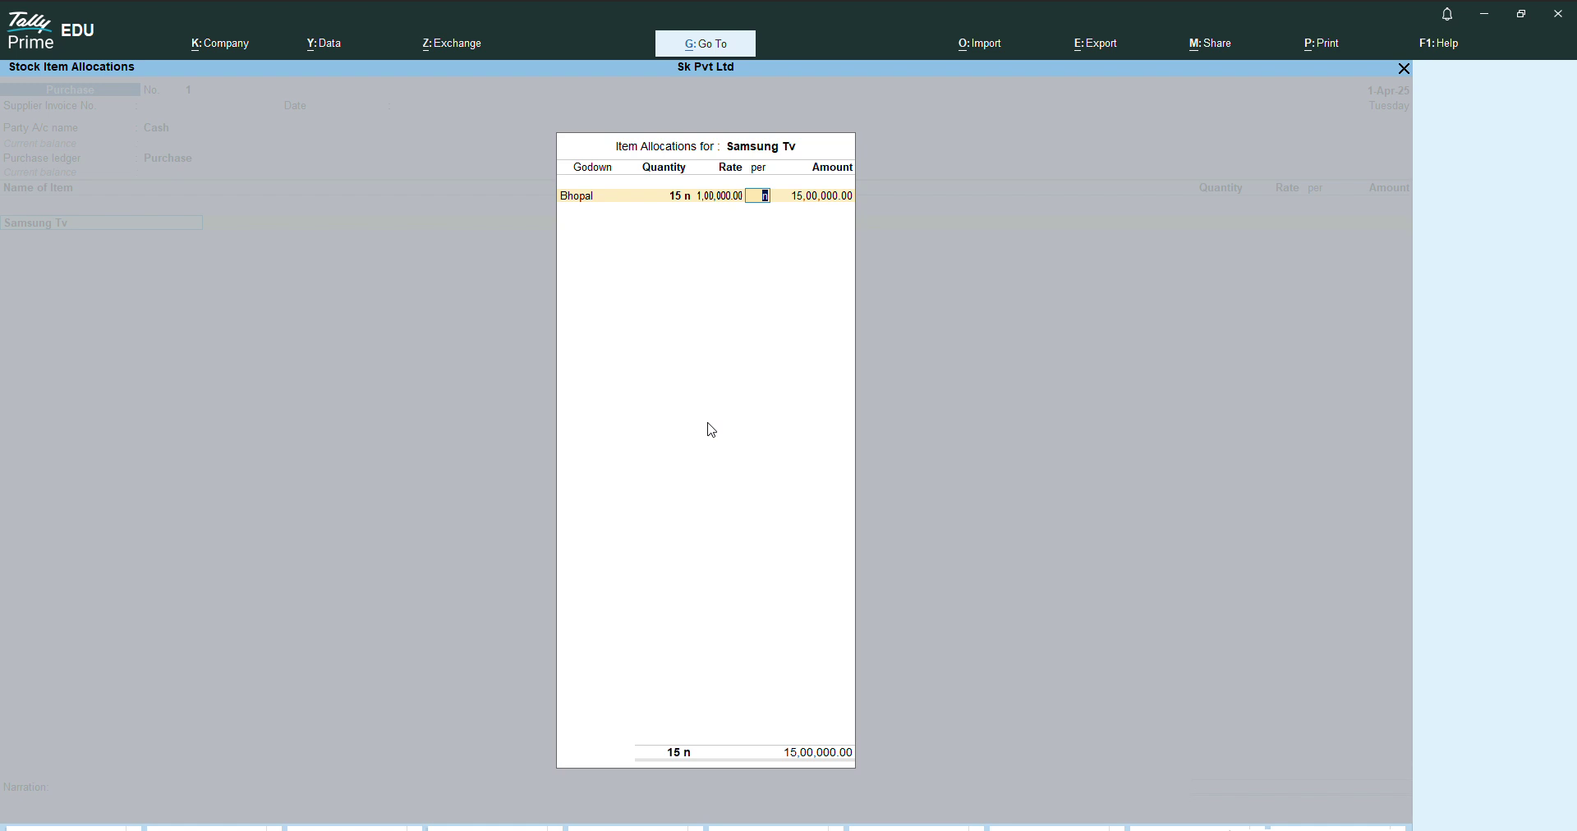
key(Return)
key(Return)
key(Return)
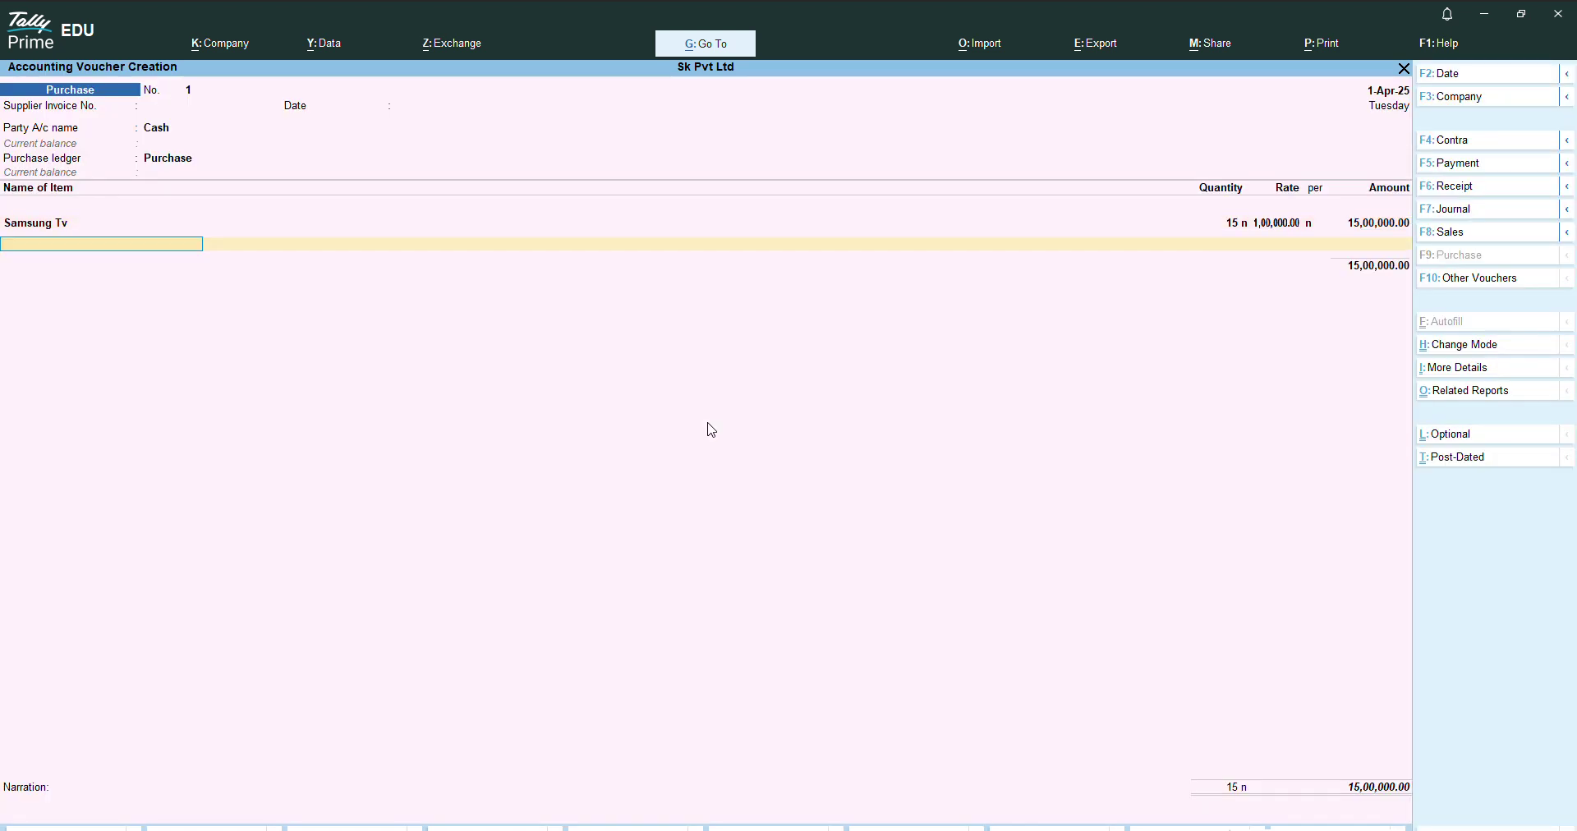
- Add Onida Tv as the second item of the purchase voucher and open its godown allocation
key(Down)
key(Down)
key(Down)
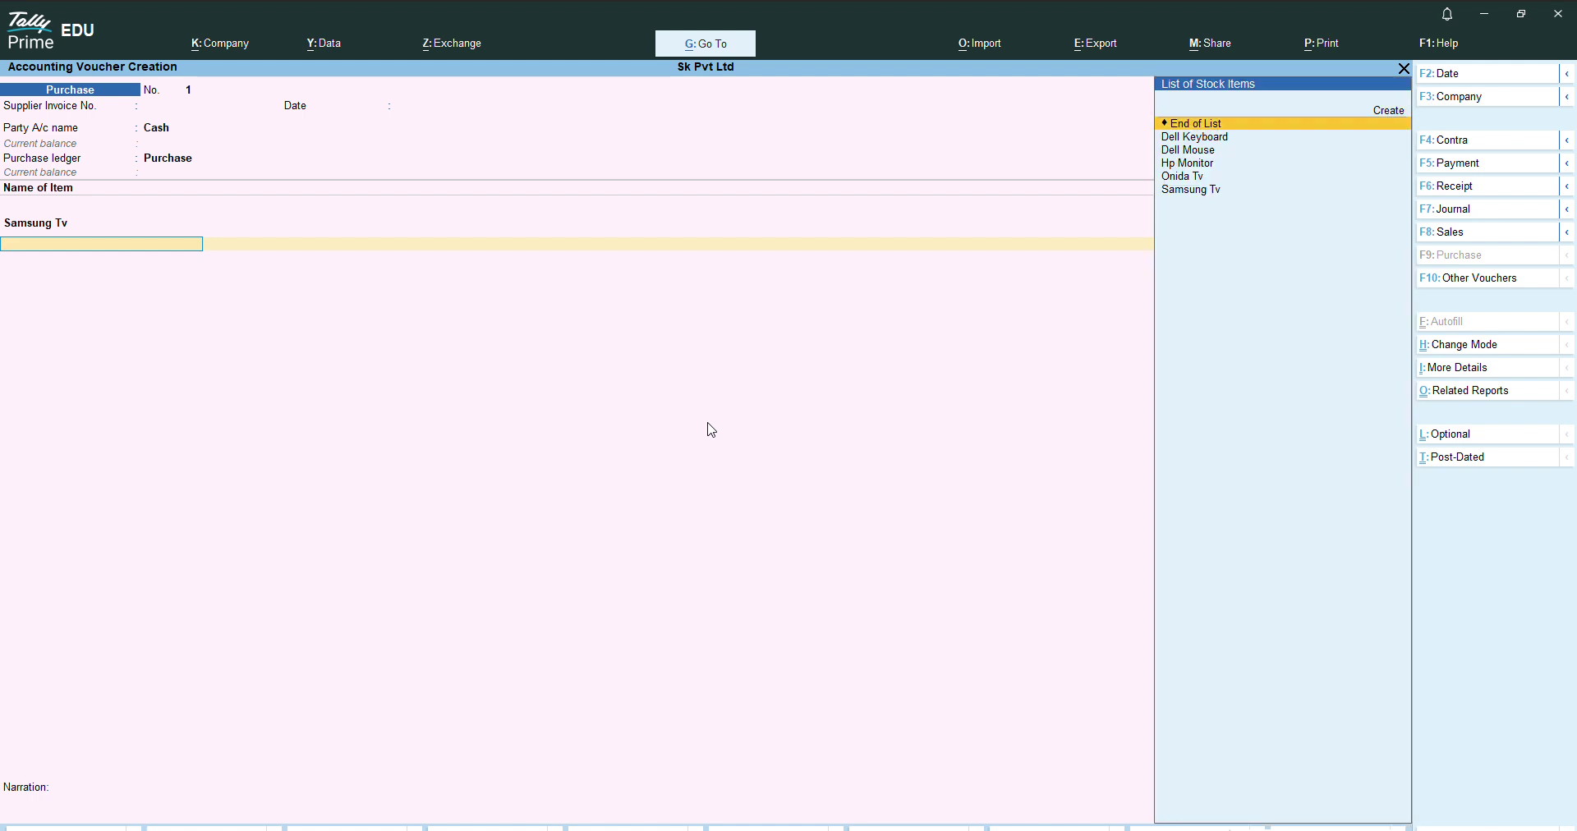
key(Down)
key(Down)
key(Return)
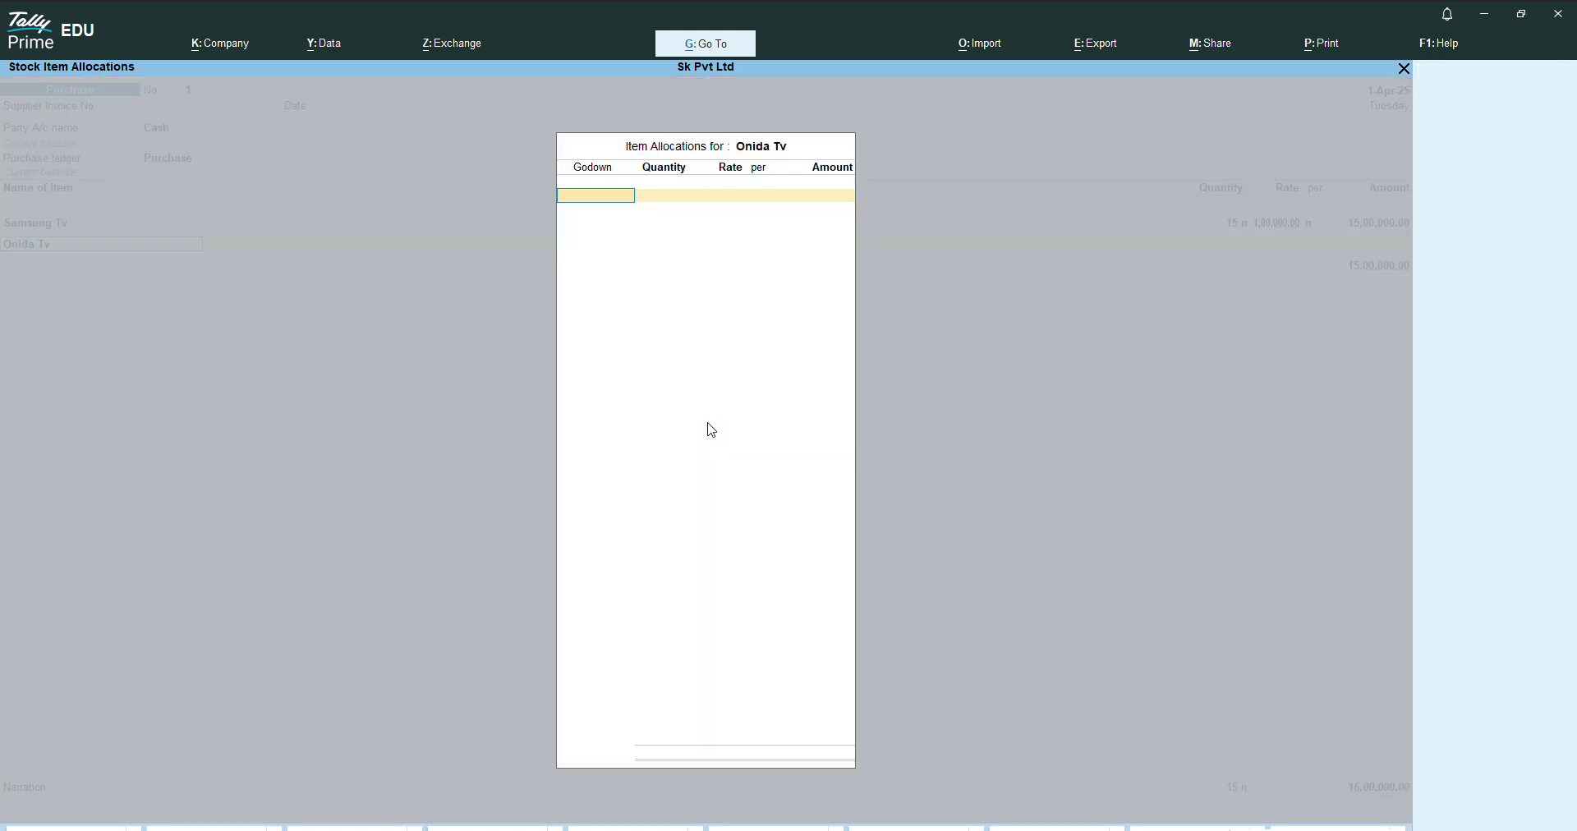
- Allocate Onida Tv to the Bhopal godown and check its purchase quantity and price in the Word stock table
text(Bh)
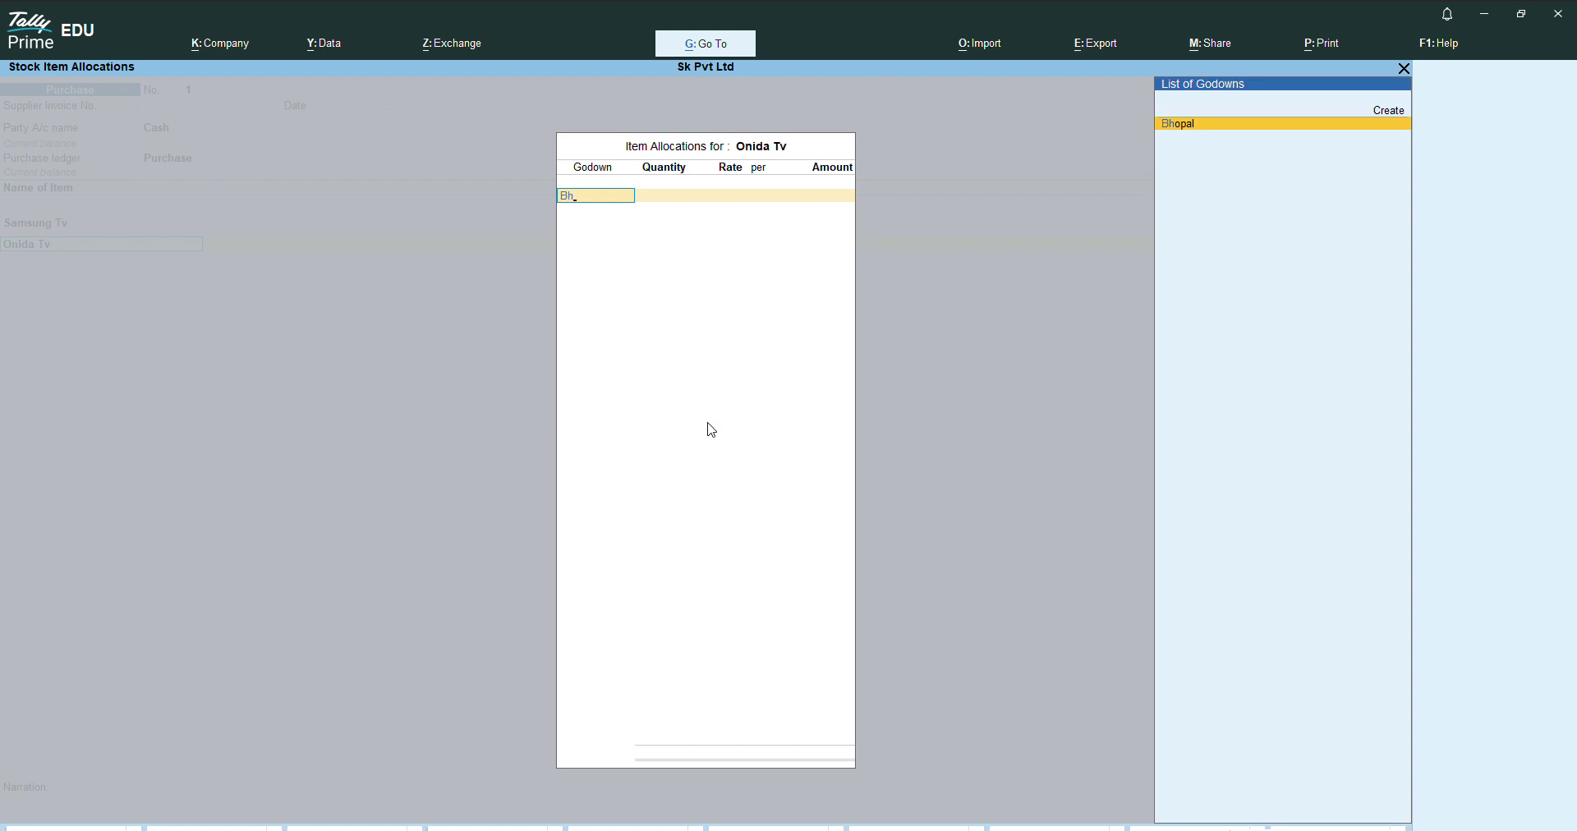
key(Return)
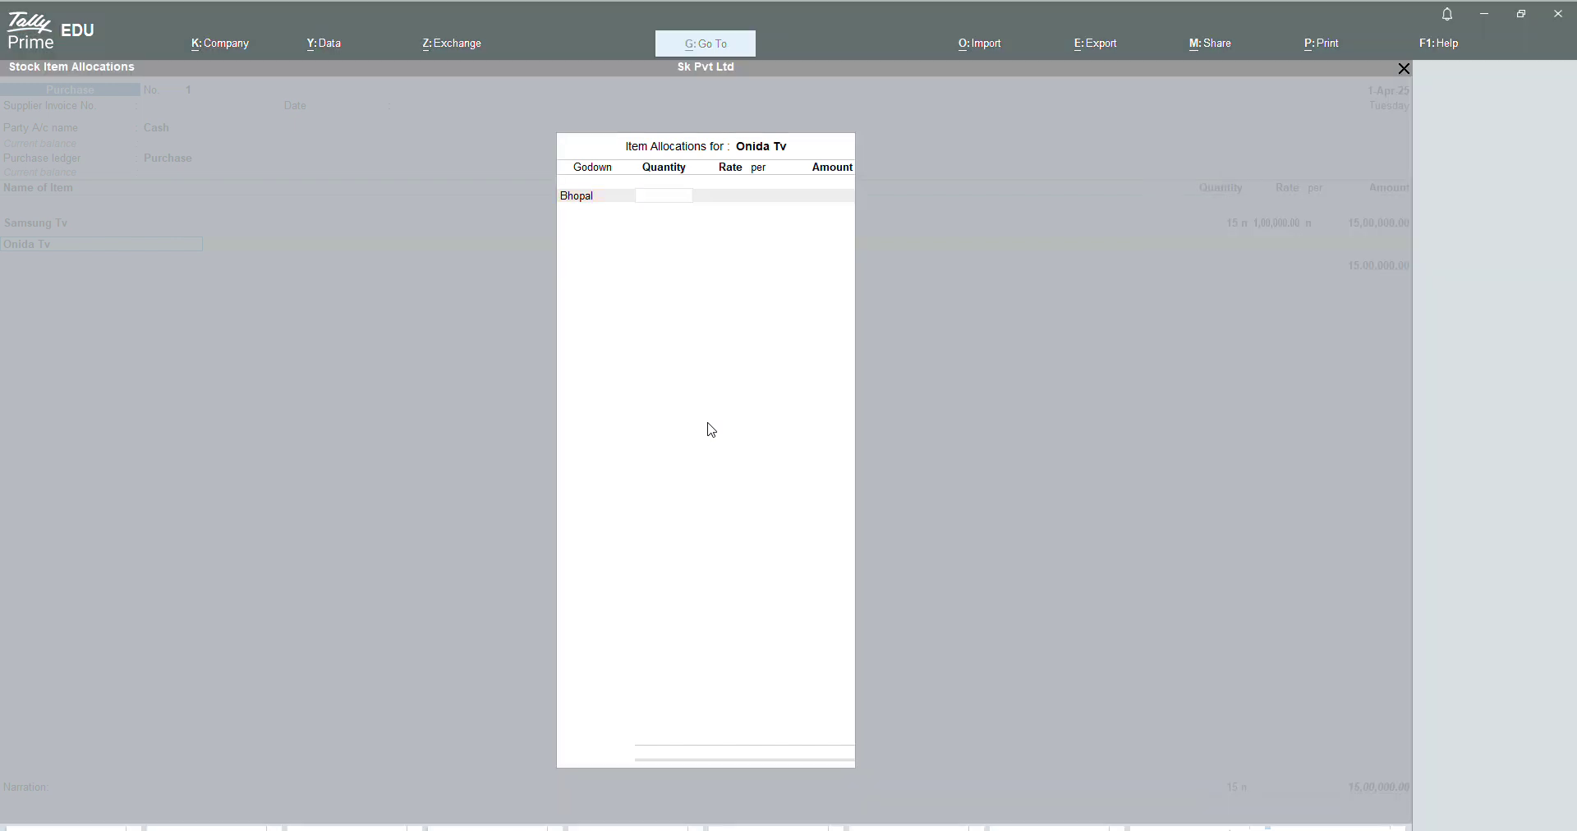
key(alt+Tab)
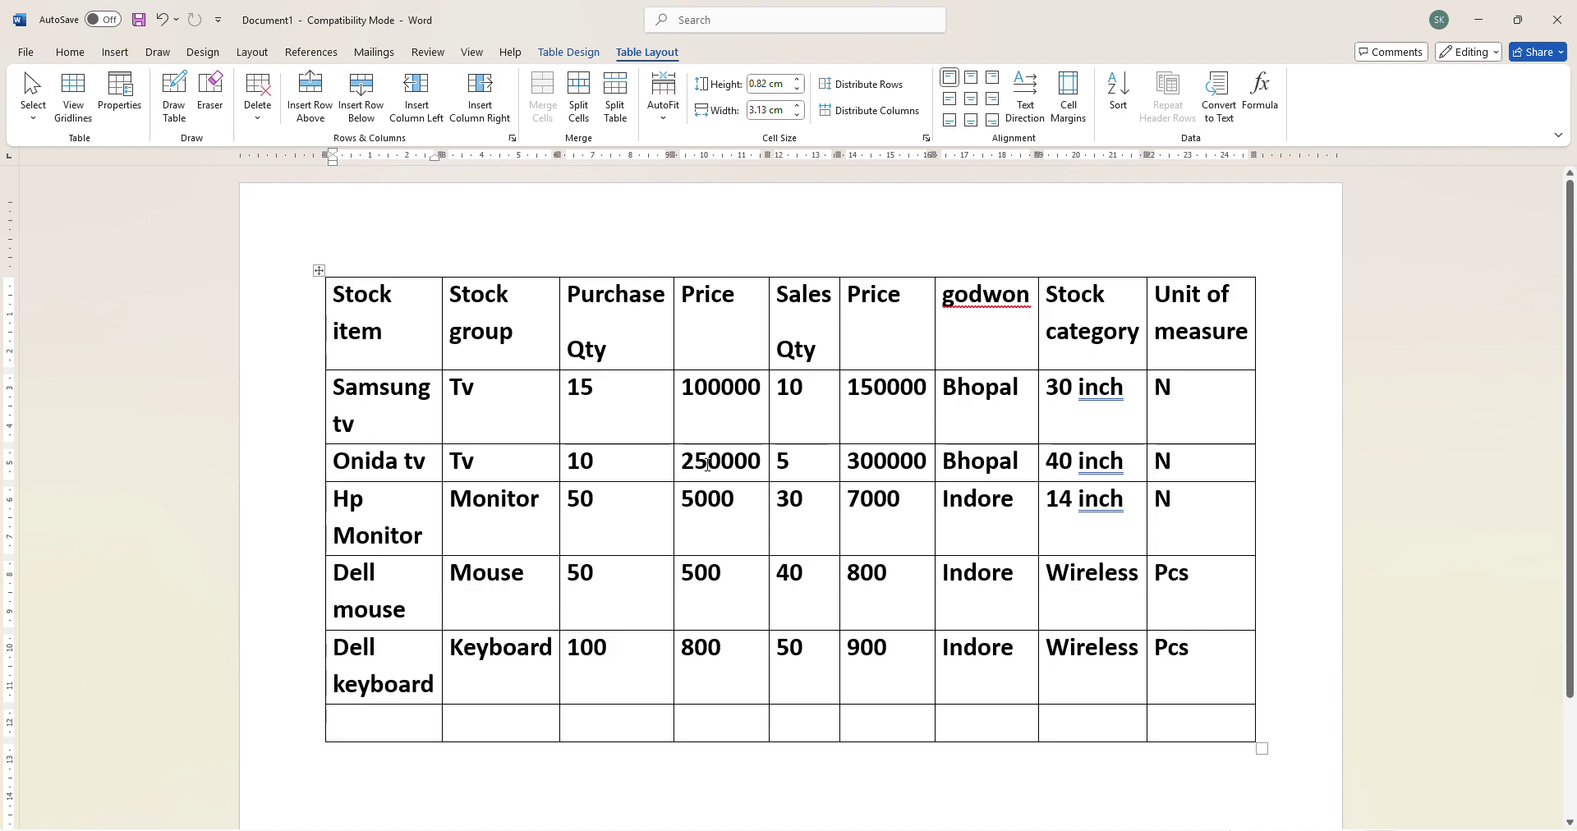
key(alt+Tab)
text(250)
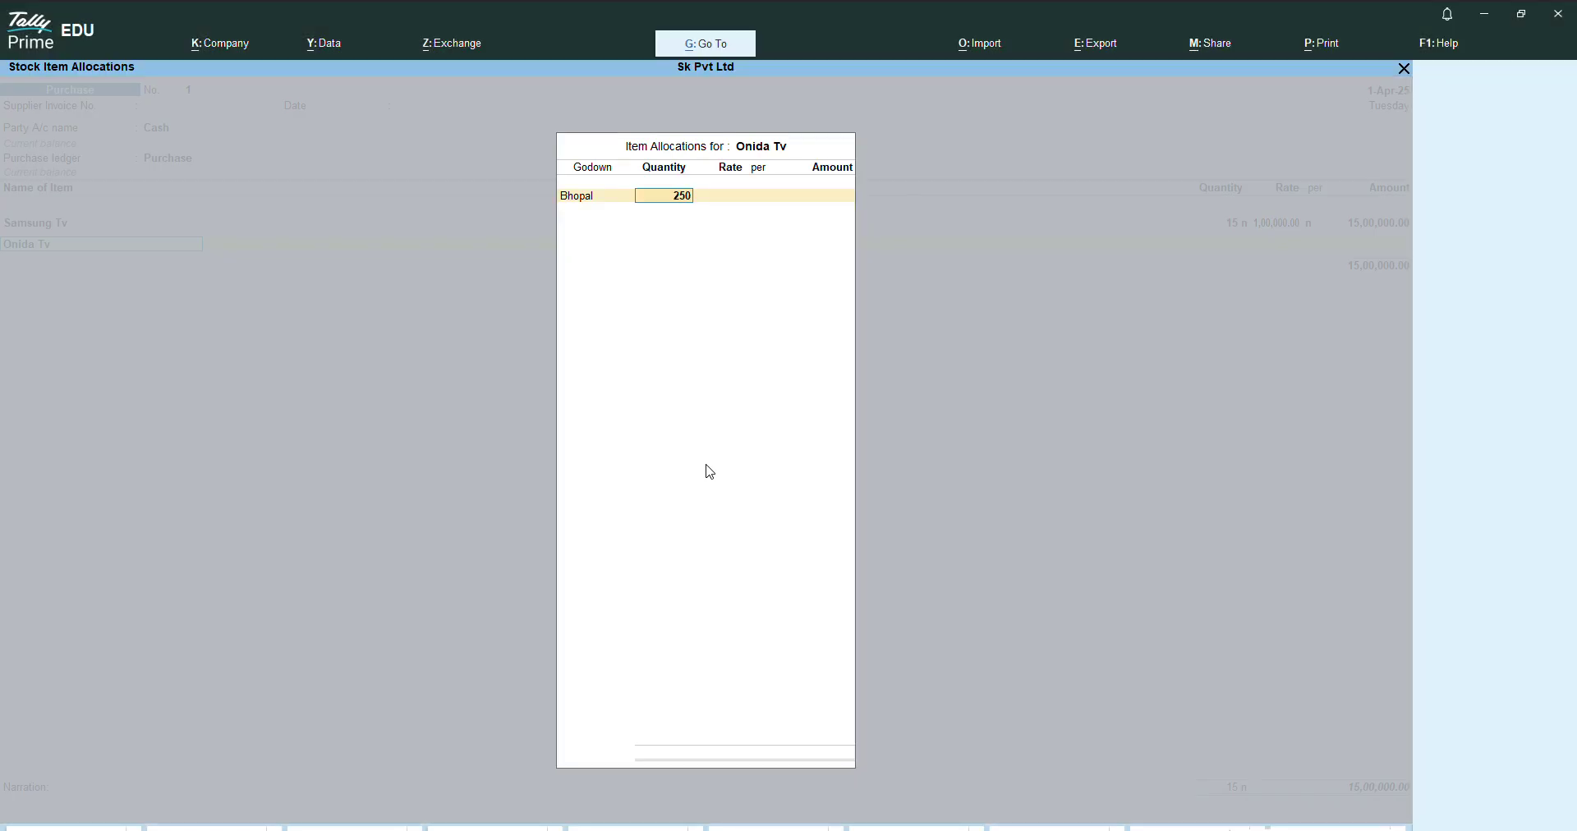
text(0000)
key(Return)
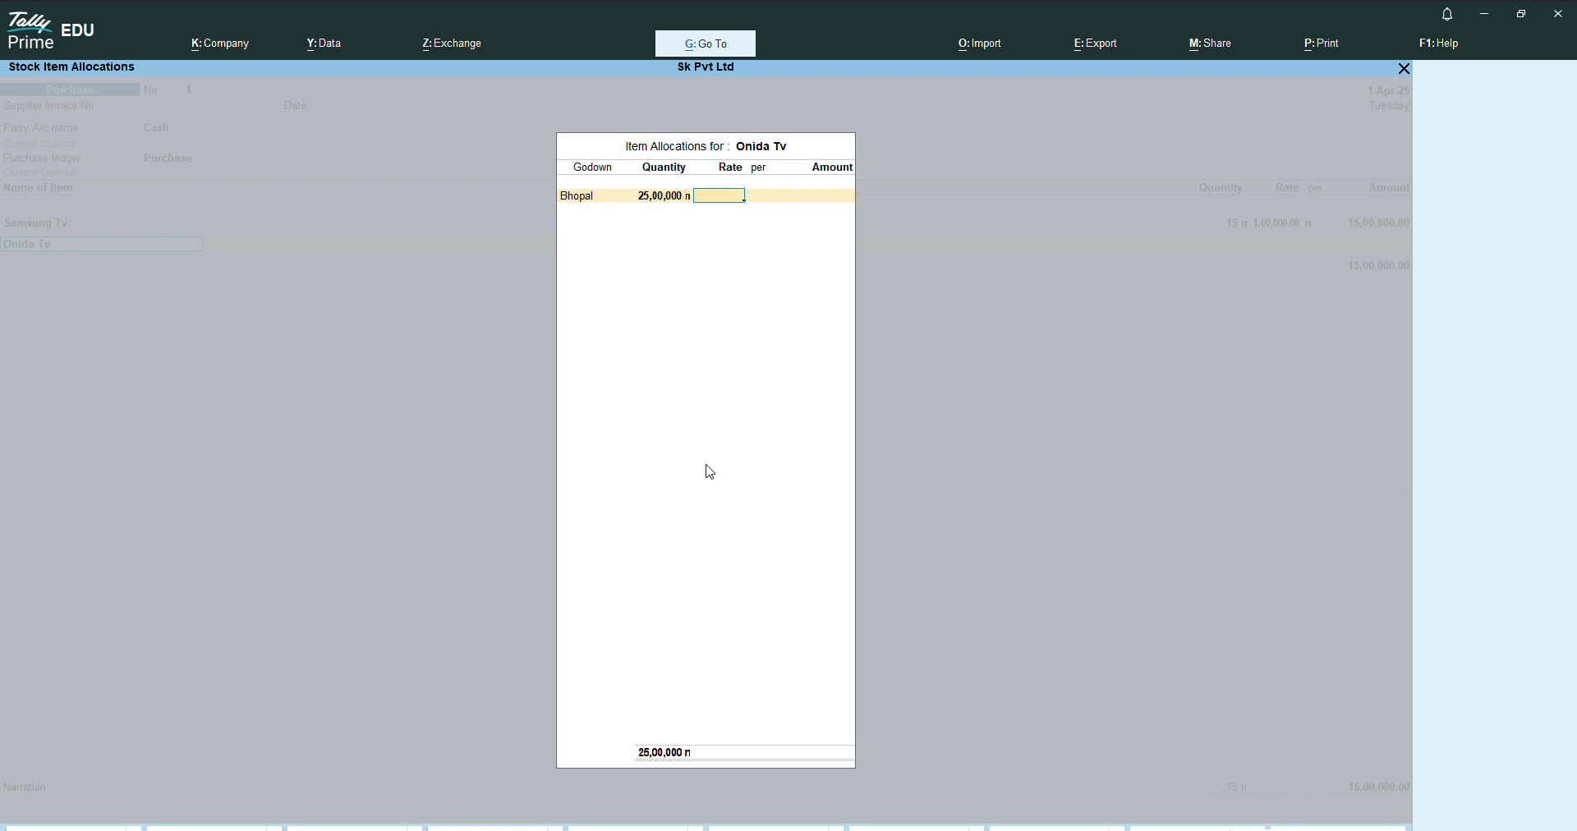
key(BackSpace)
key(BackSpace)
- Set the Onida Tv allocation to quantity 10 at rate 250000
text(10)
key(Return)
text(250000)
key(Return)
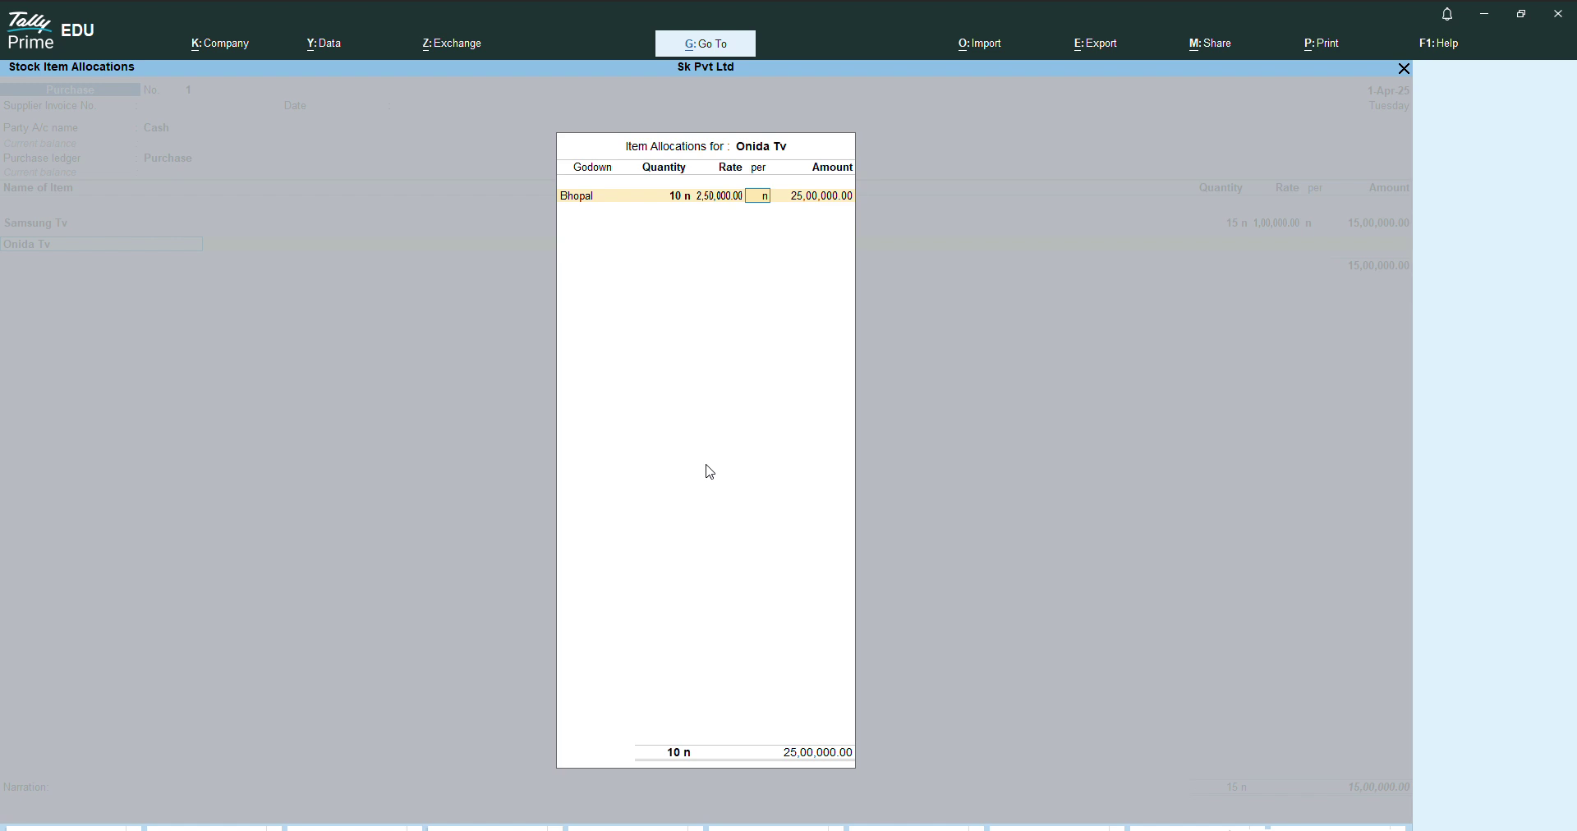
- Change the rate in the Onida Tv allocation to 2500000 per n
key(Return)
key(BackSpace)
key(BackSpace)
text(25,00,000.0)
key(Return)
- Finish the Onida Tv line and add Hp Monitor, the next row of the Word stock table, as the third voucher item
key(Return)
key(Return)
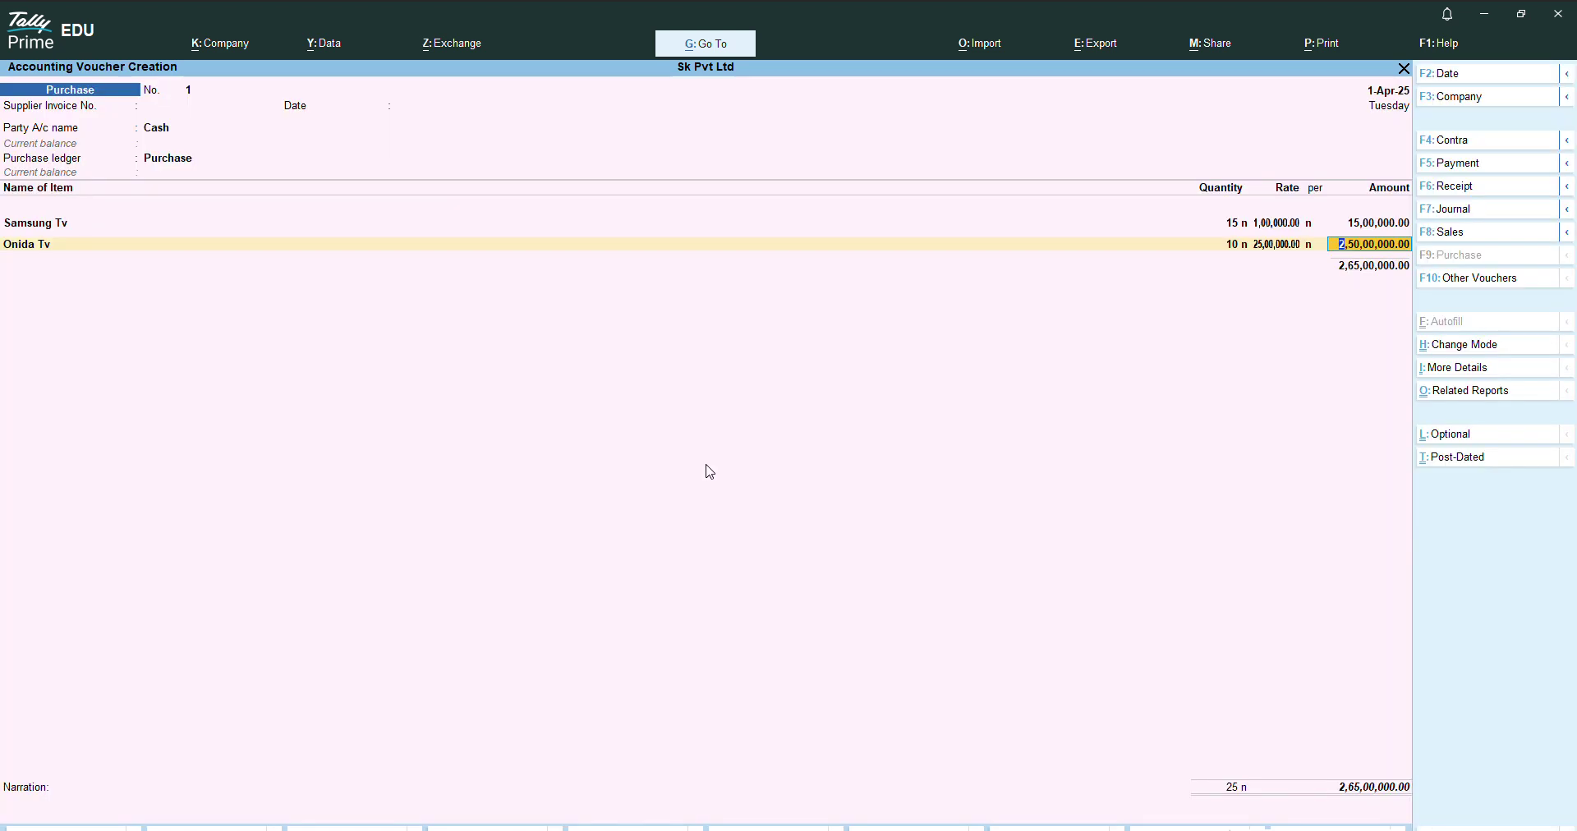
key(Return)
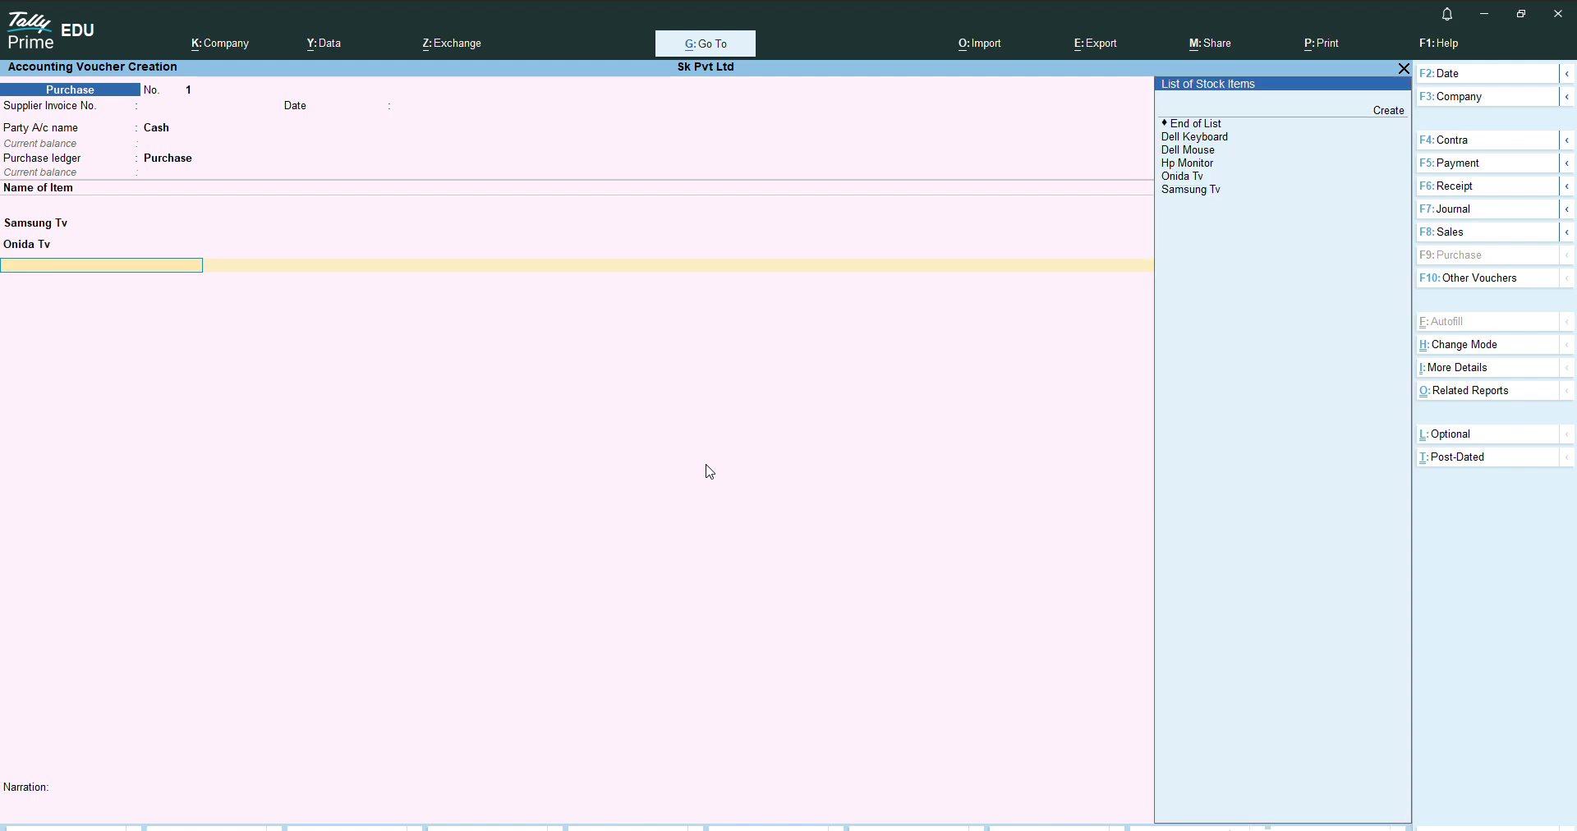
key(Down)
key(Down)
key(Down)
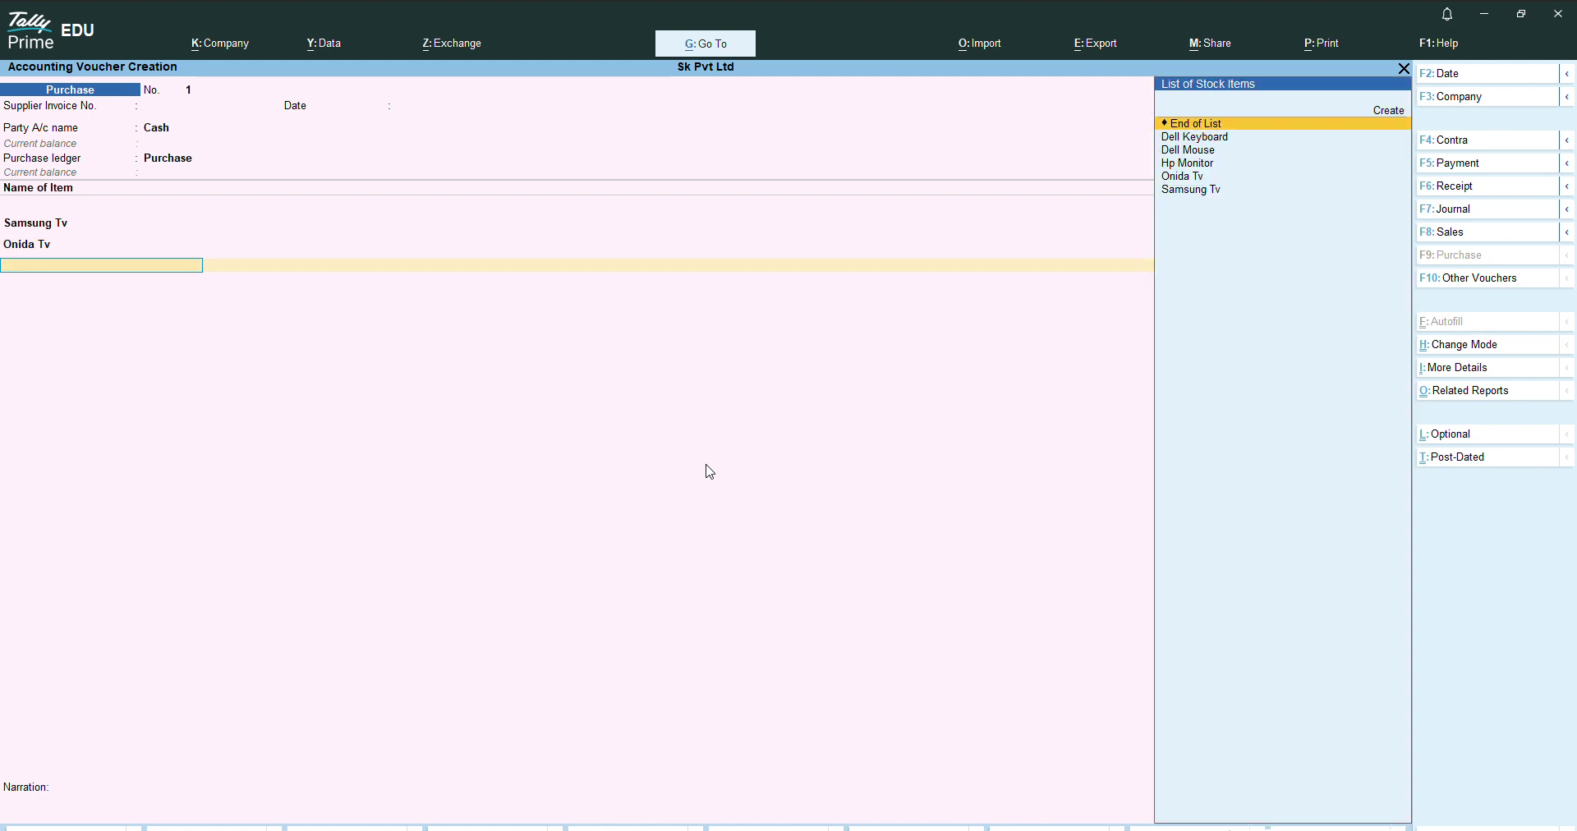
key(alt)
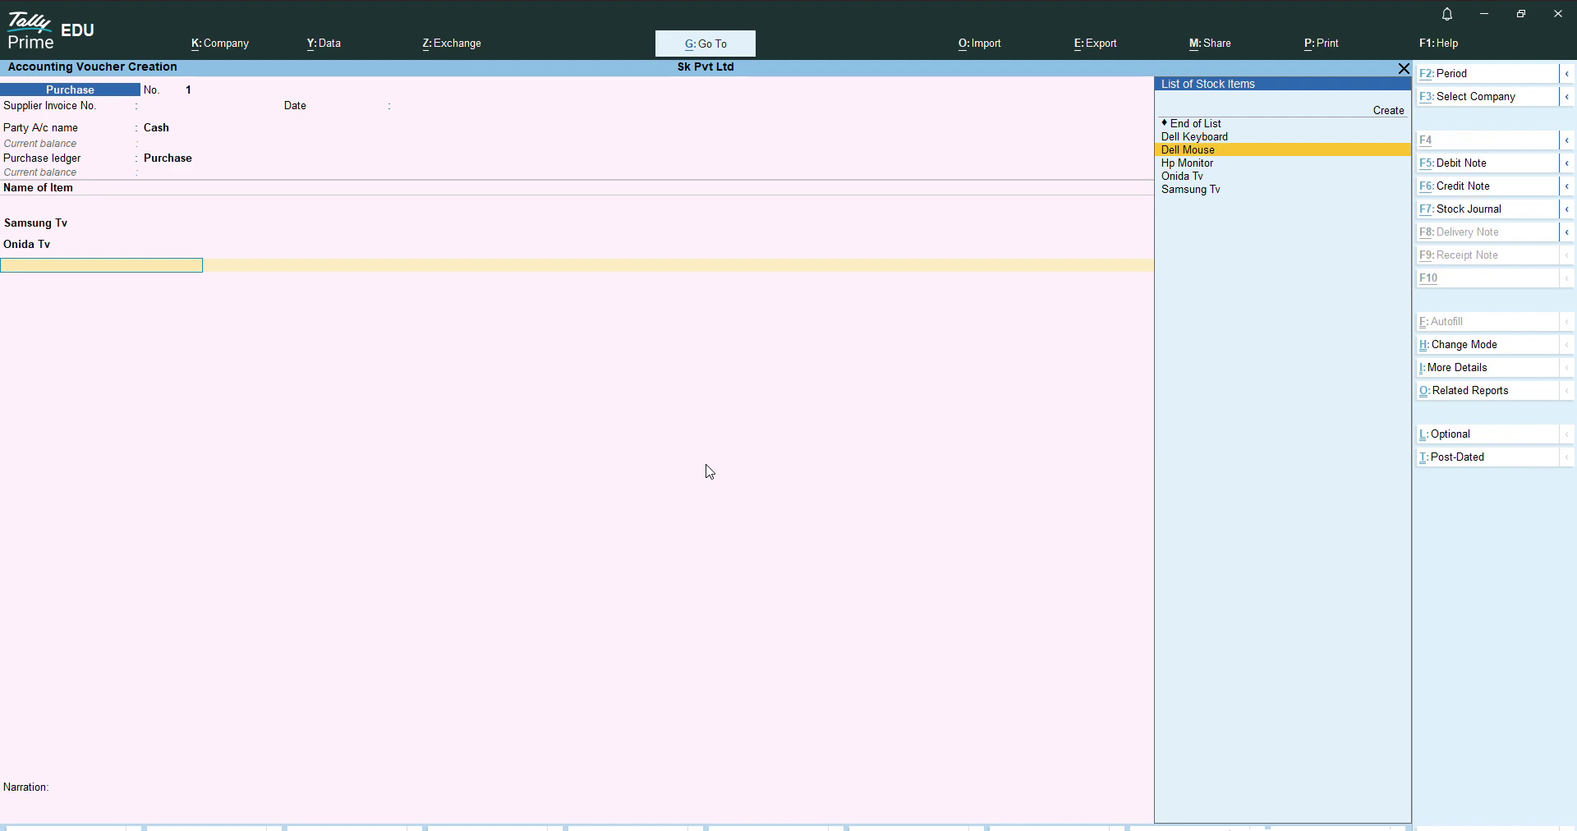
key(alt+Tab)
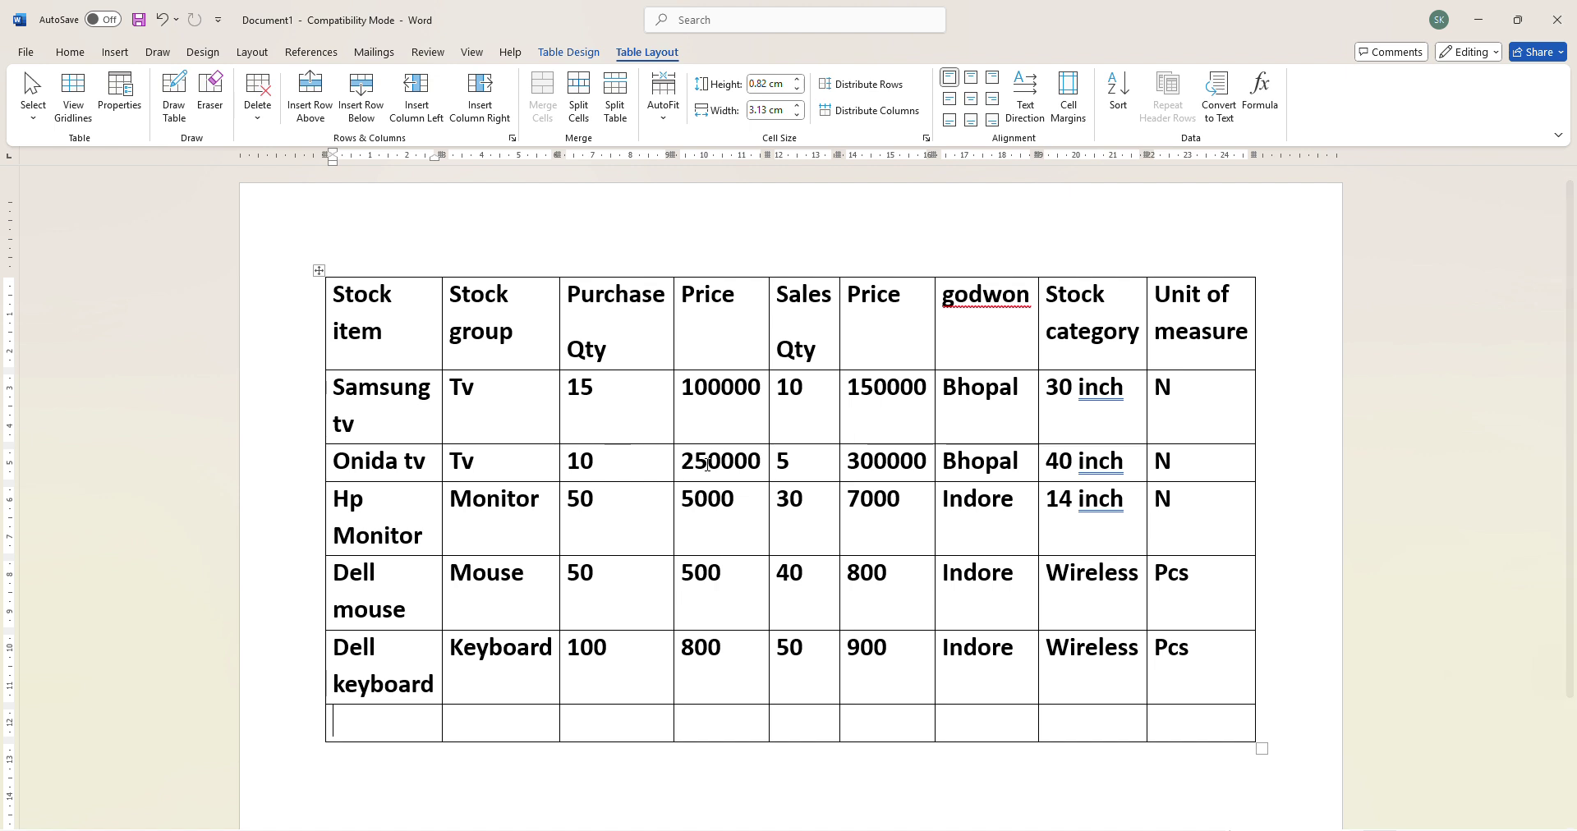
key(alt+Tab)
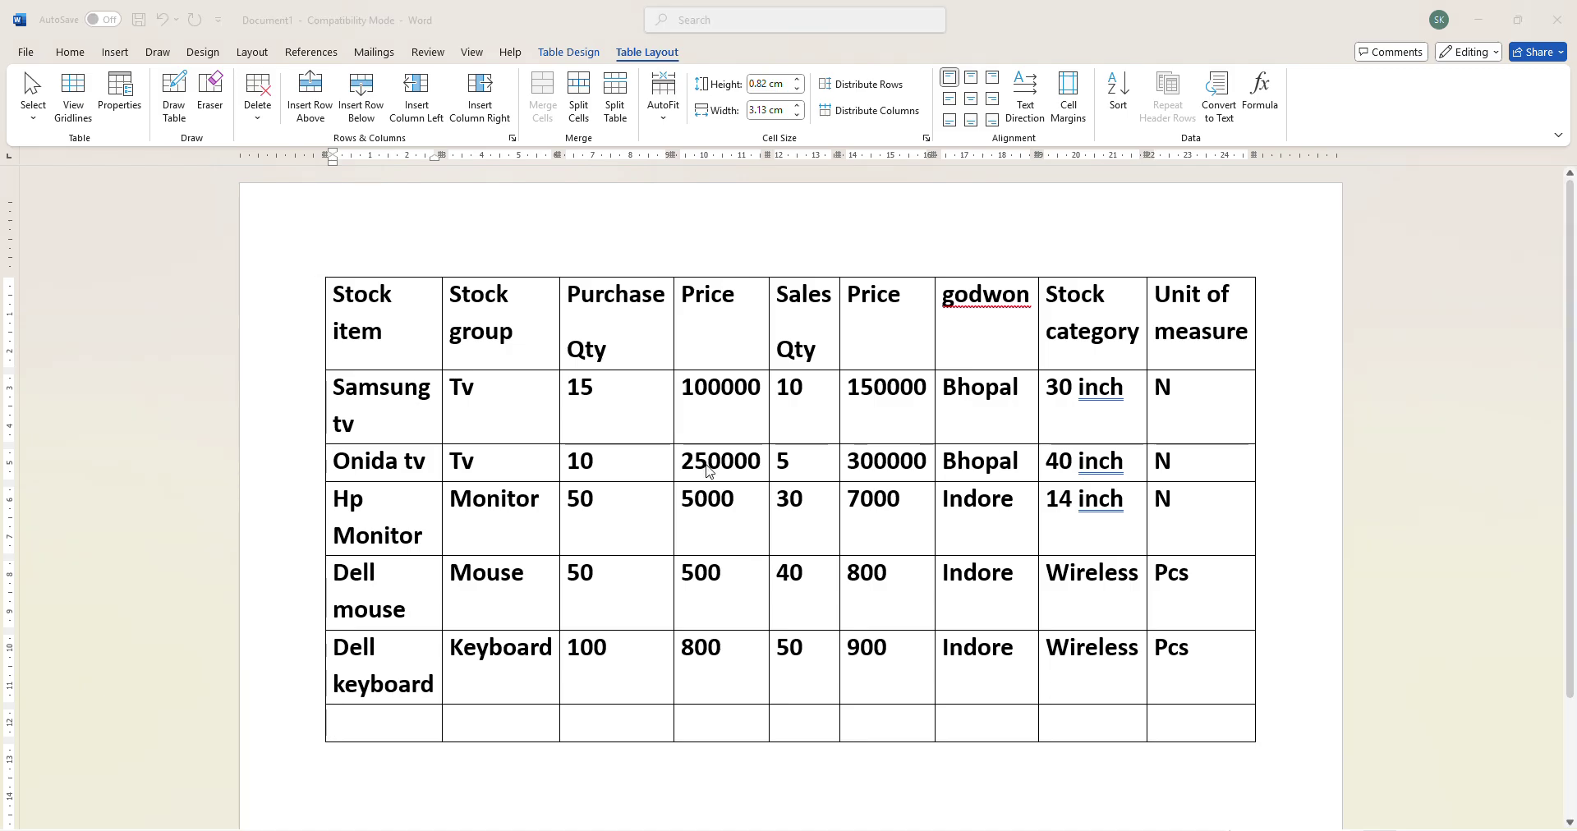
key(Down)
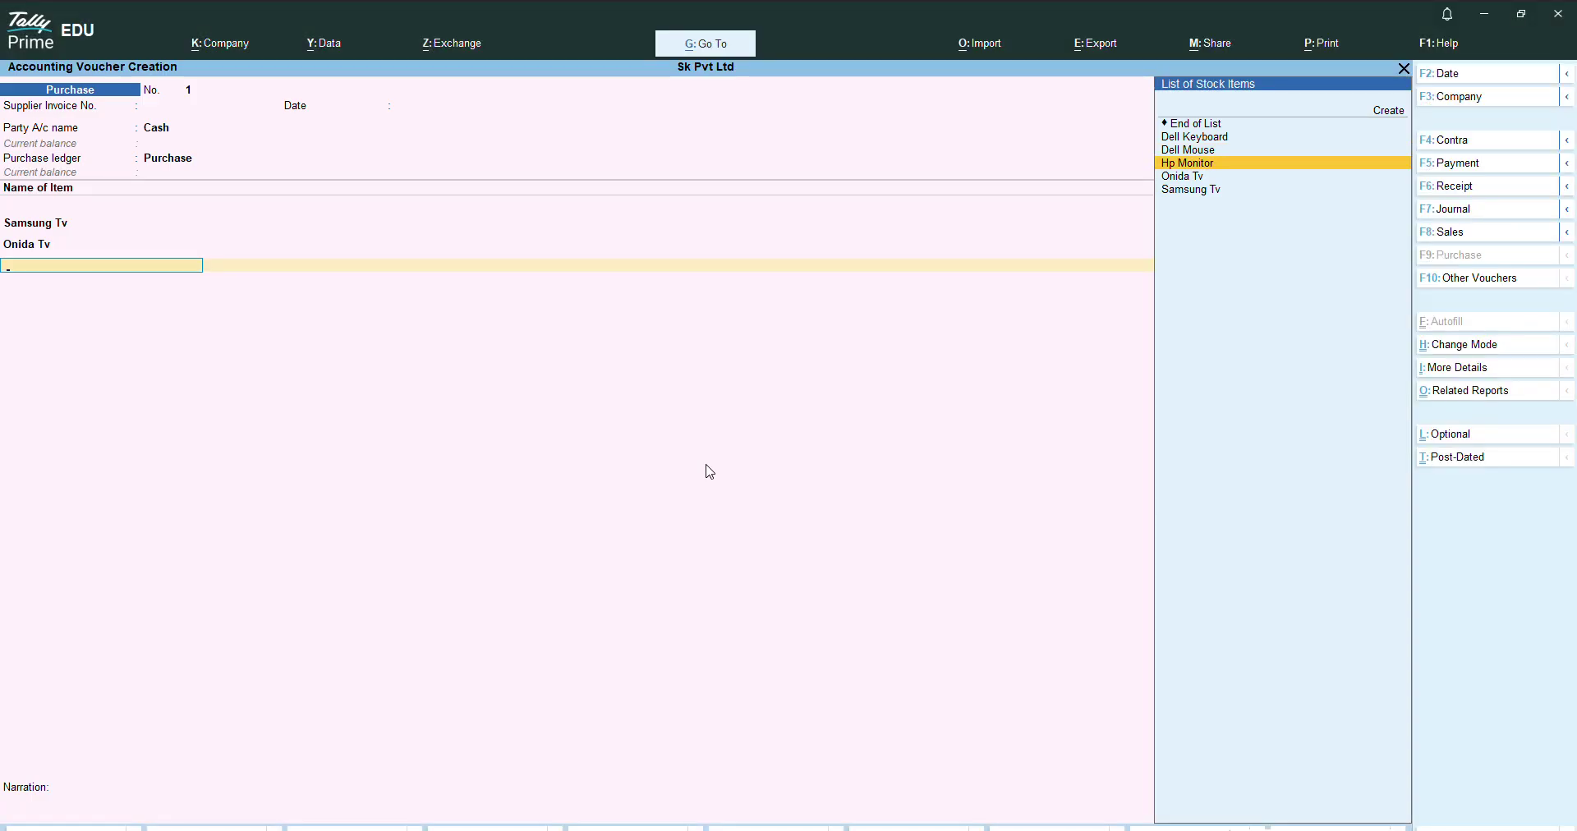
key(Return)
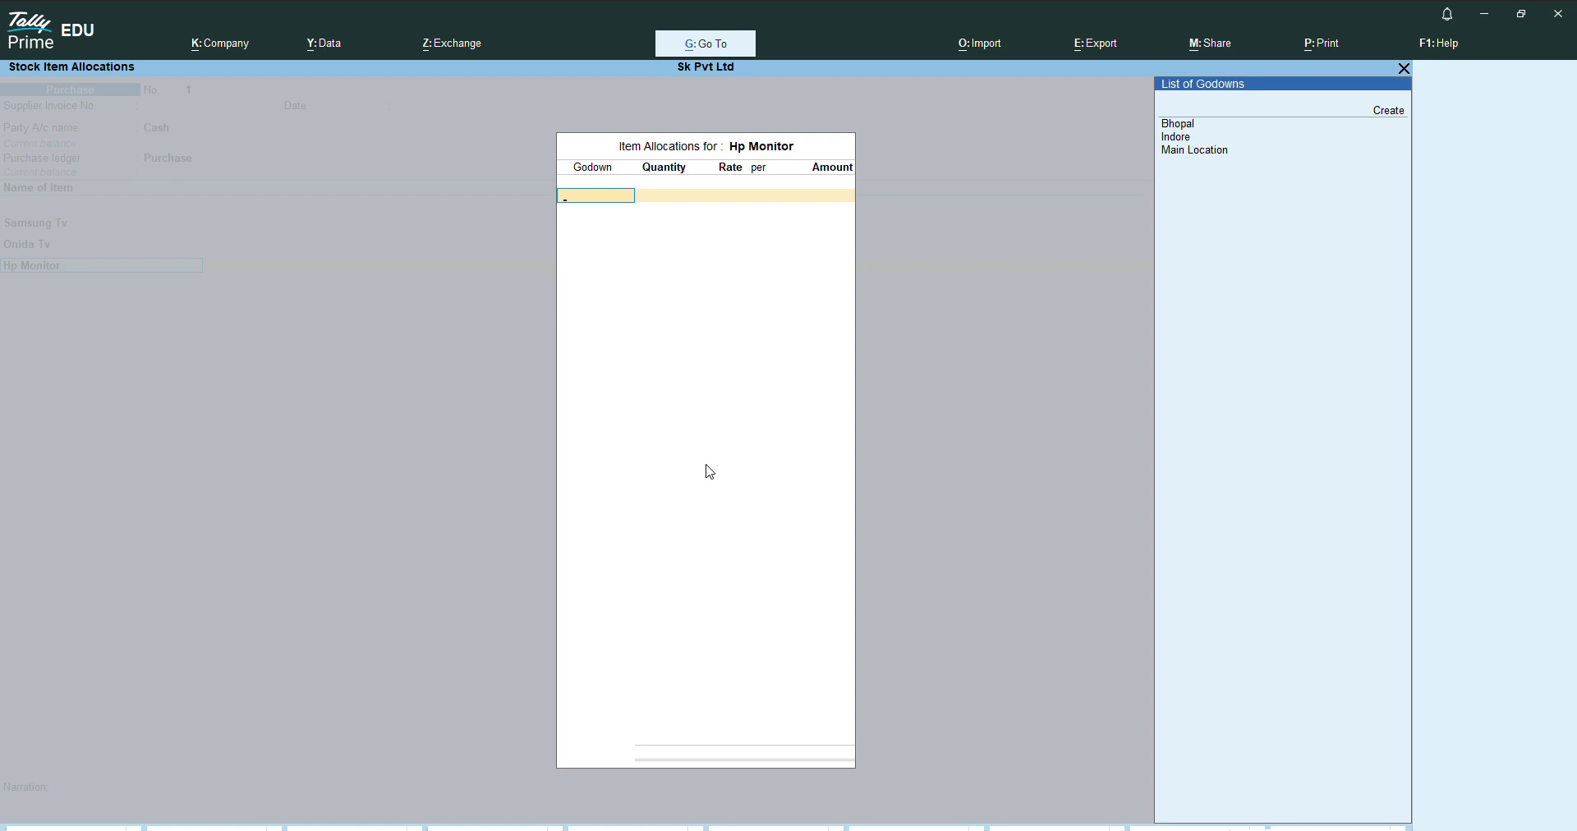
- Allocate Hp Monitor to the Indore godown with quantity 50 at rate 5000 per n, using the Word stock table
text(in)
key(Return)
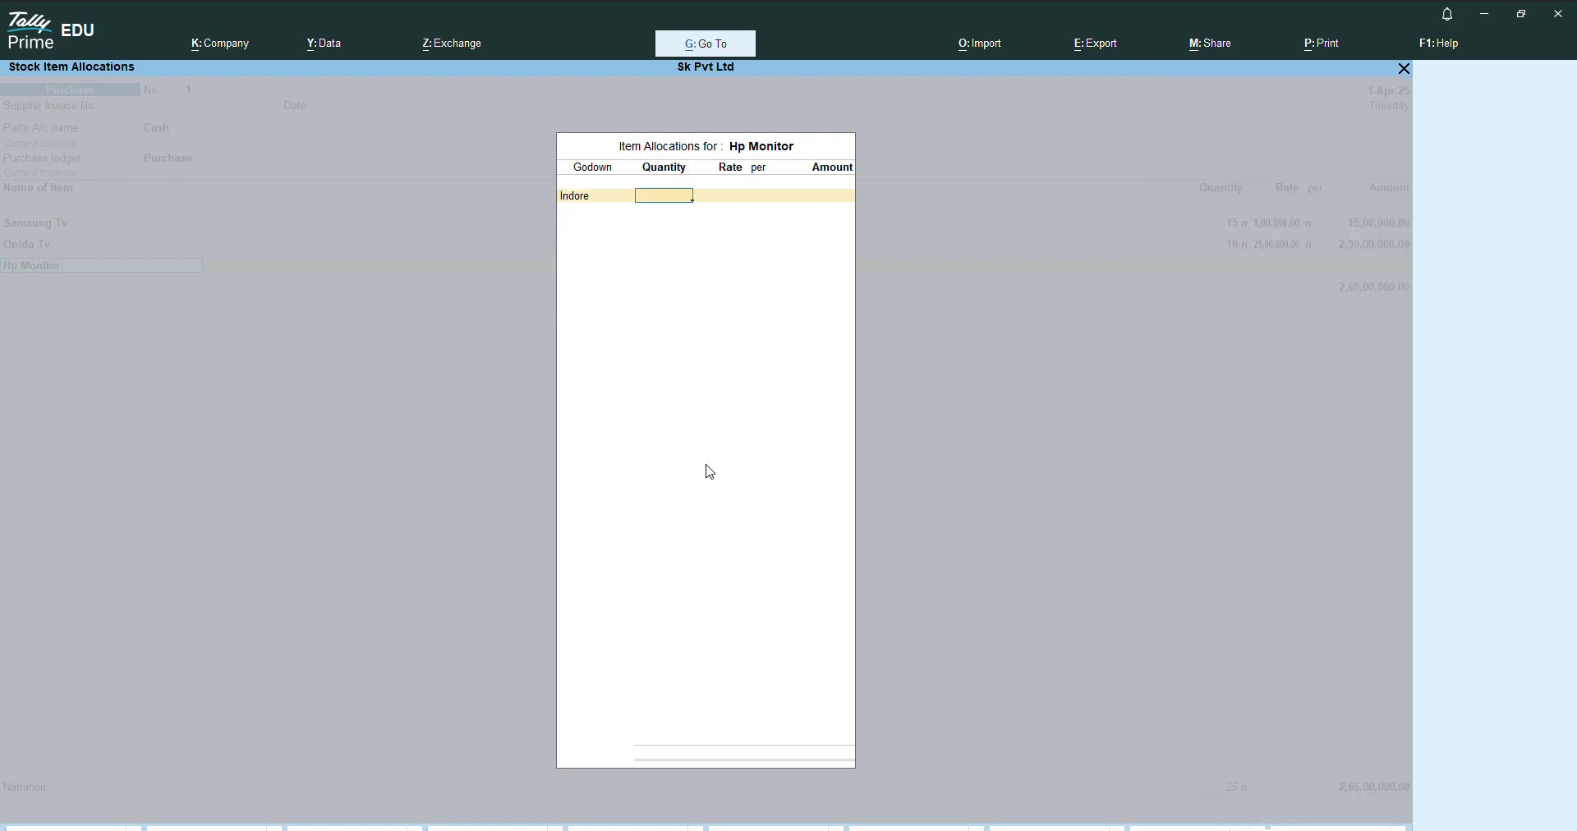
key(alt+Tab)
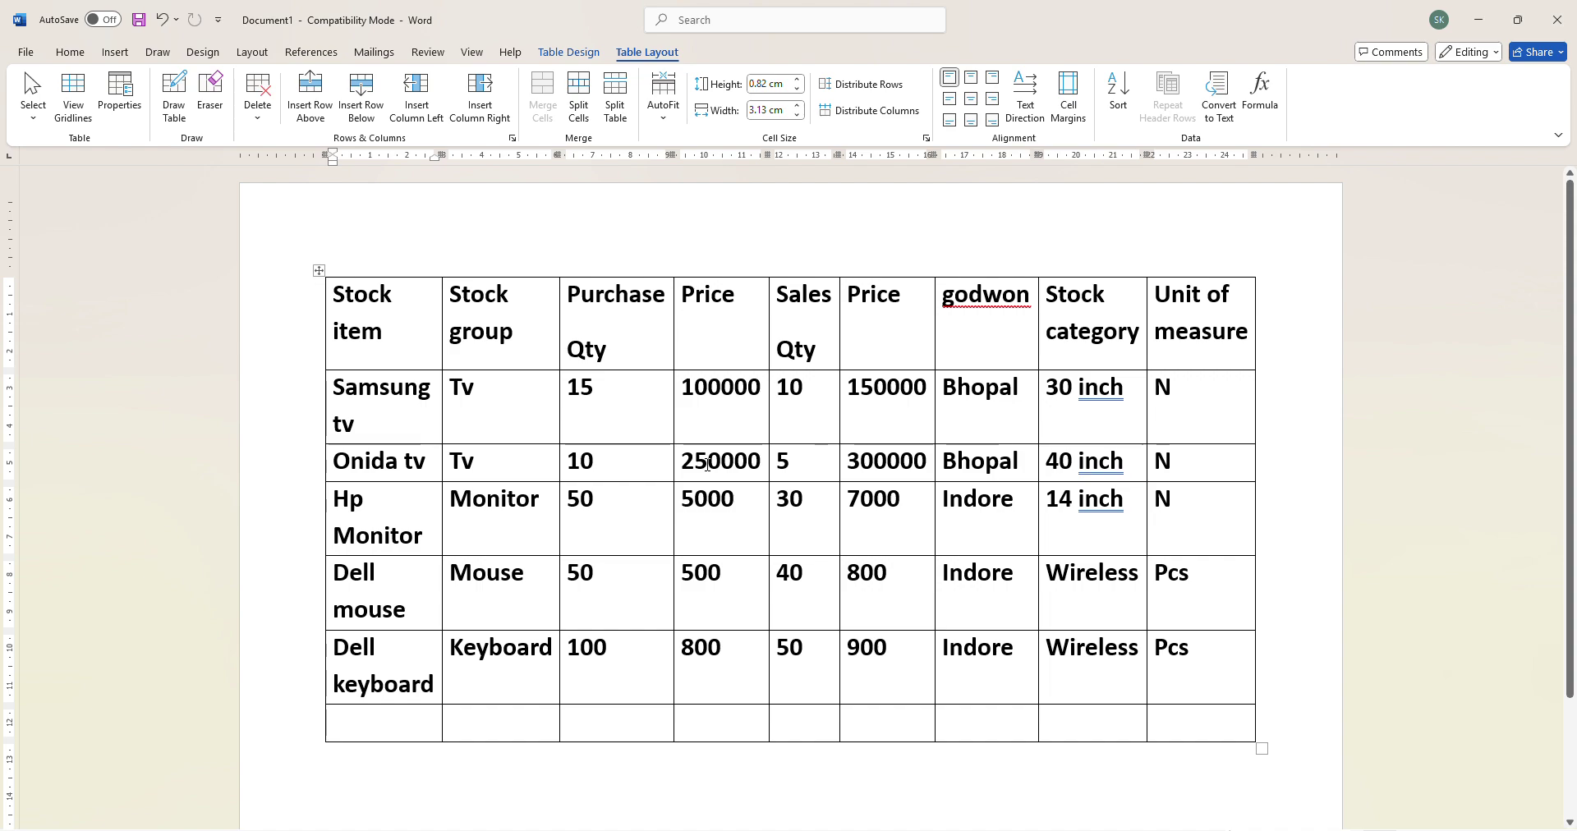
key(alt+Tab)
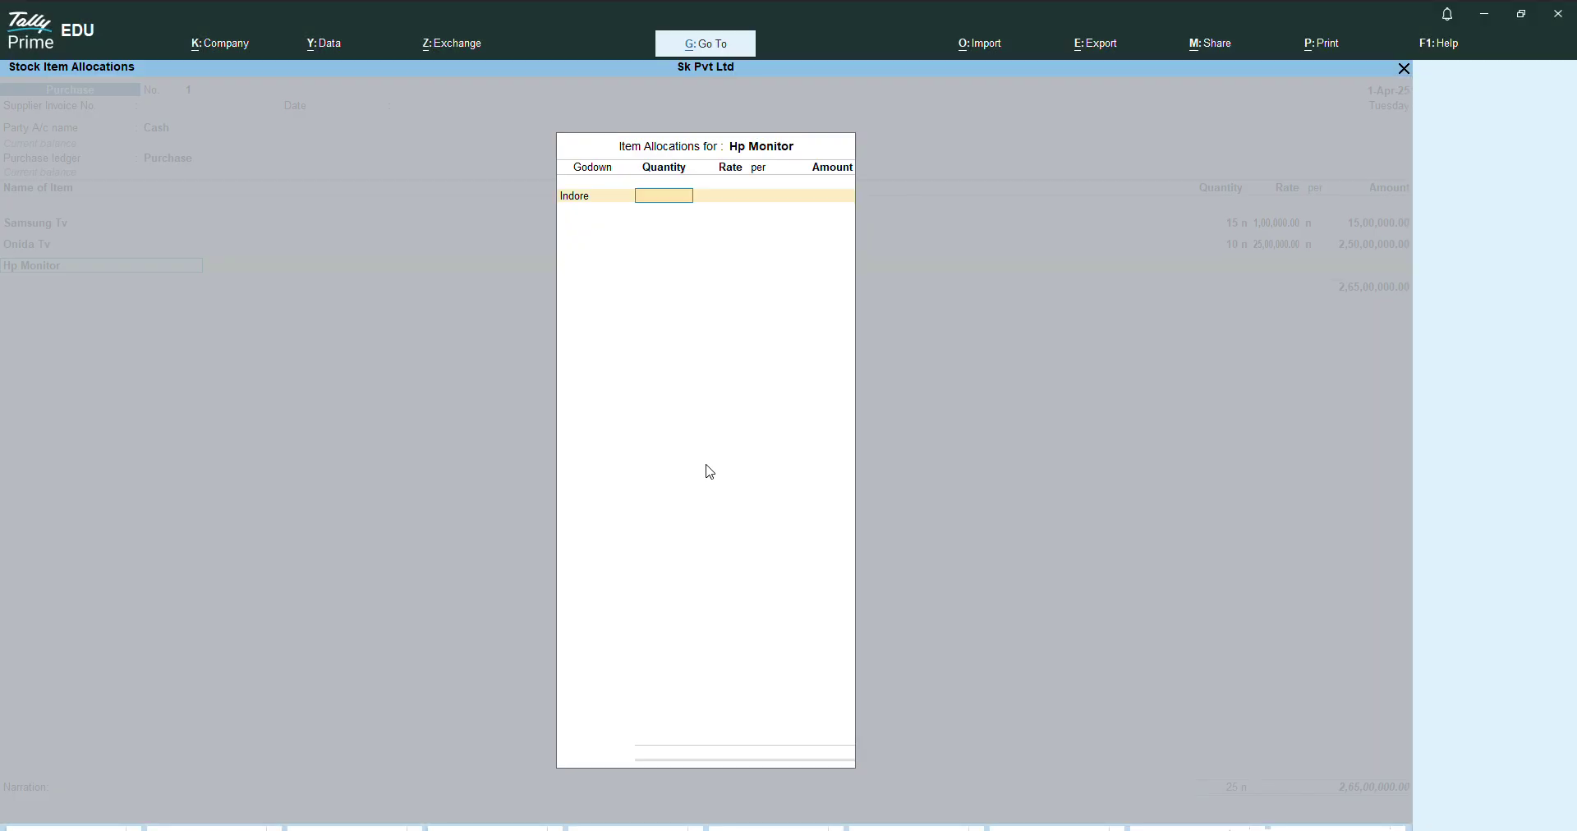
text(50)
key(Return)
text(5000)
key(Return)
key(Return)
key(Return)
key(Return)
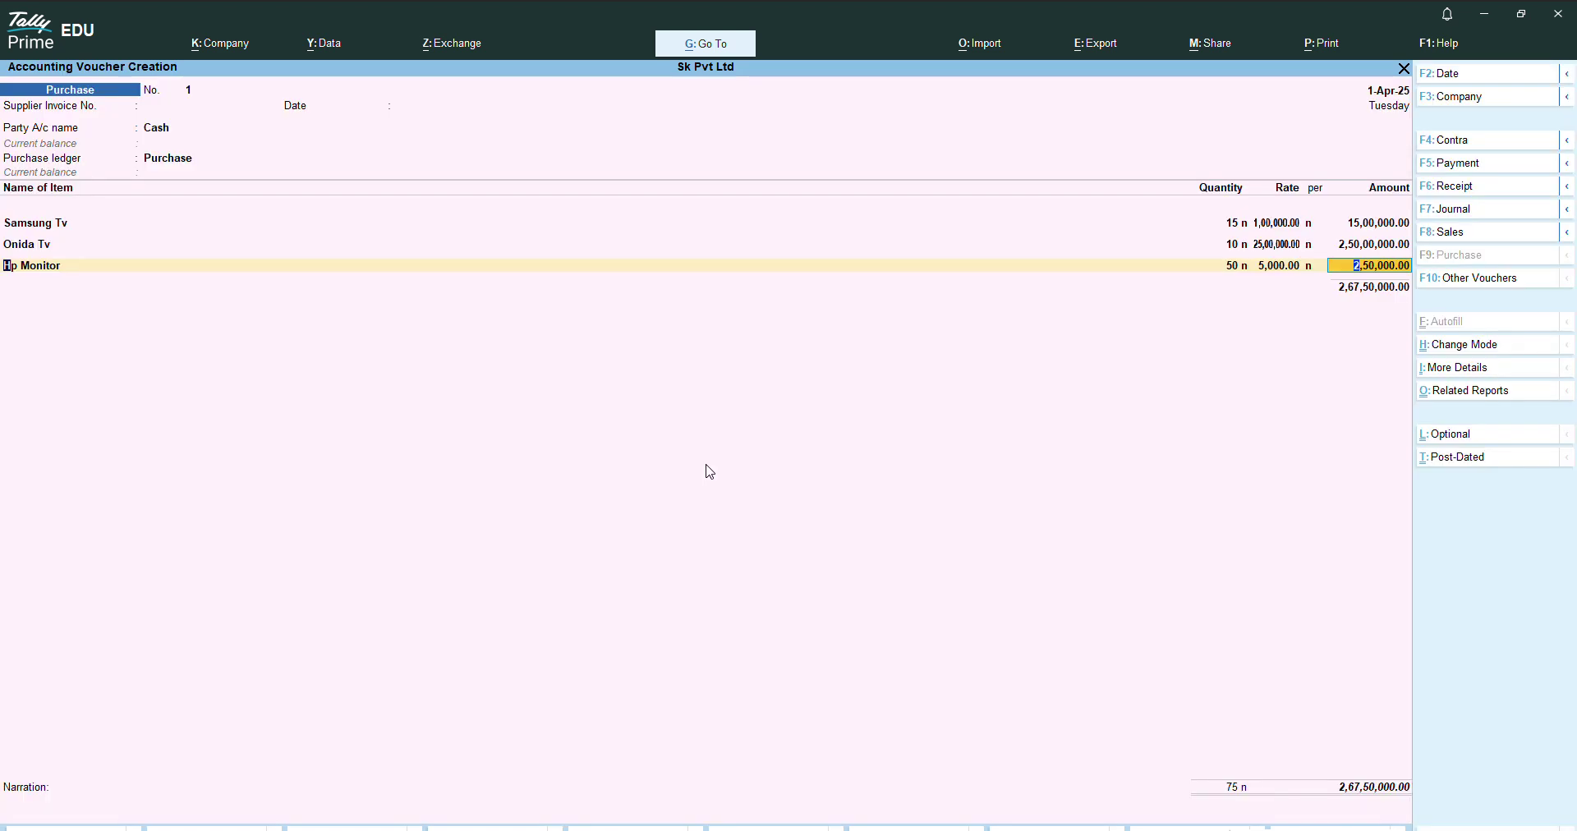
- Go back to the Onida Tv allocation in the purchase voucher and correct its rate to 250000
key(BackSpace)
key(BackSpace)
key(BackSpace)
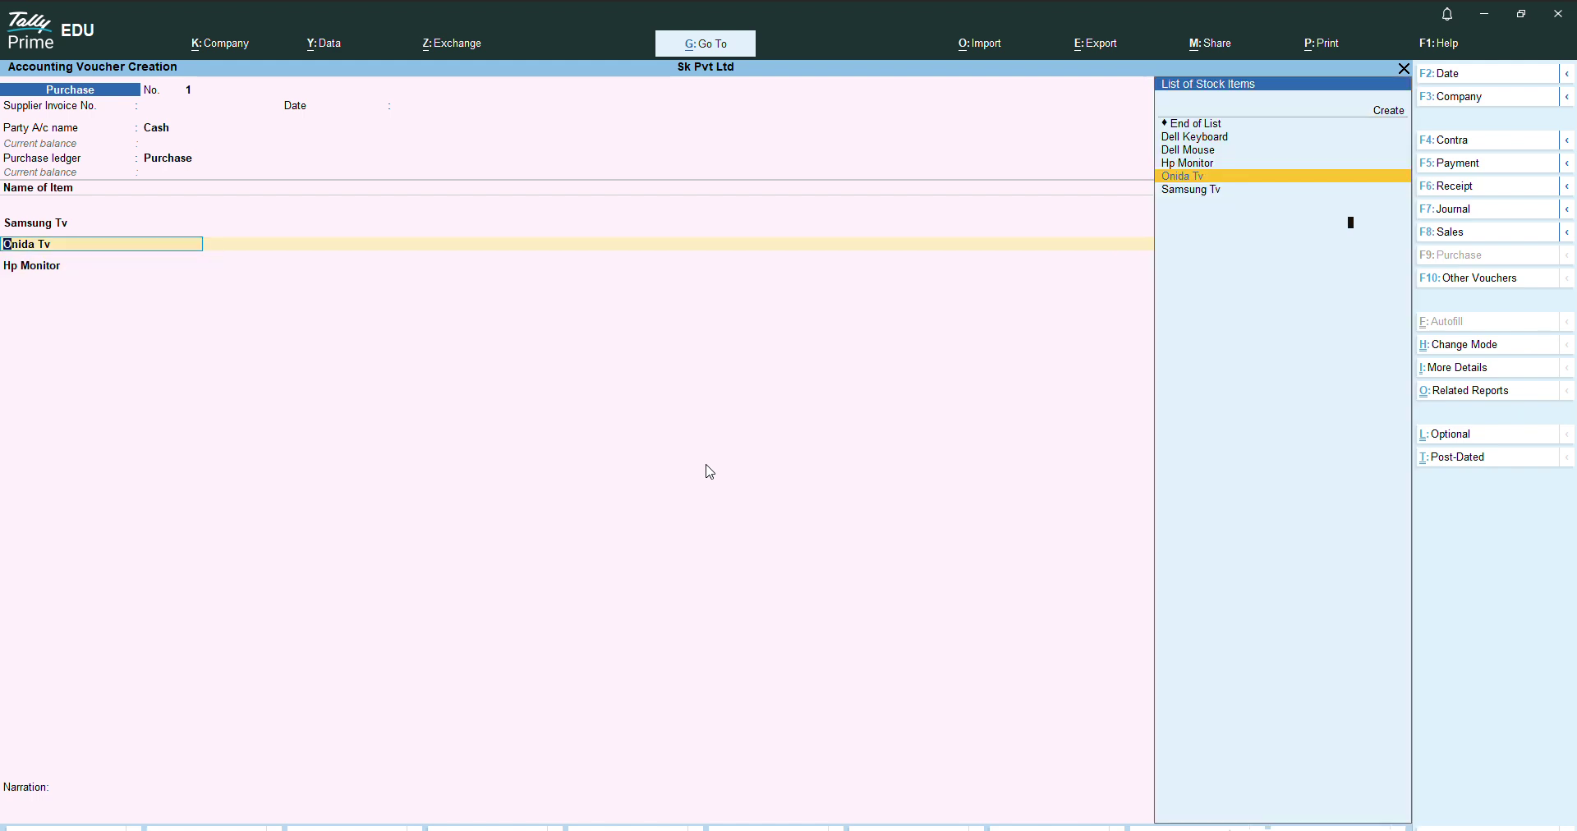
key(BackSpace)
key(Return)
key(Return)
key(Return)
key(Return)
text(2)
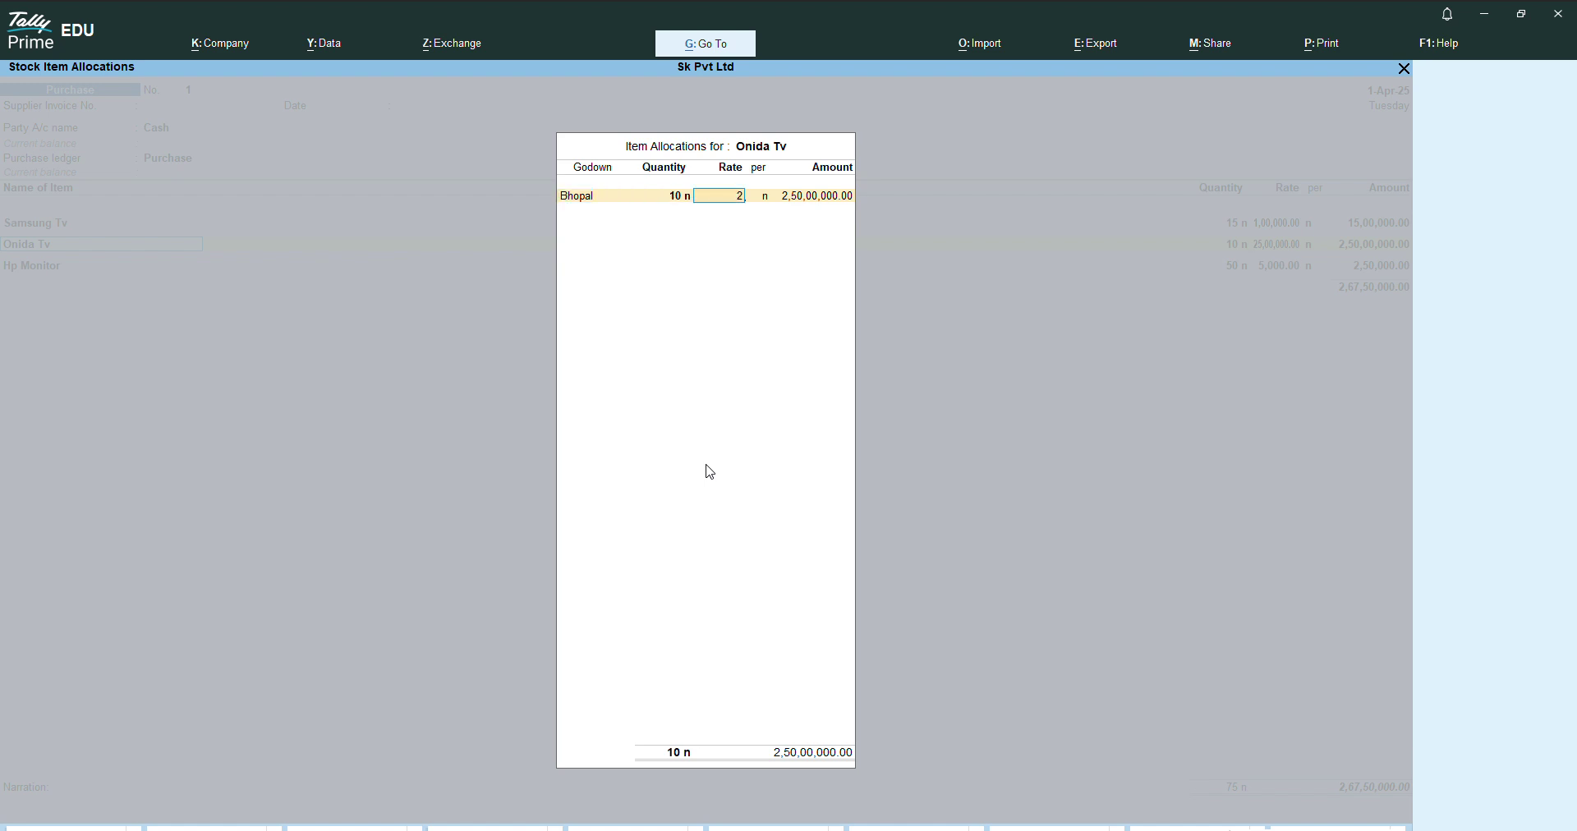
text(,50,000000)
key(Return)
- Accept the corrected Onida Tv allocation and advance past Hp Monitor to a new item line
key(Return)
key(Return)
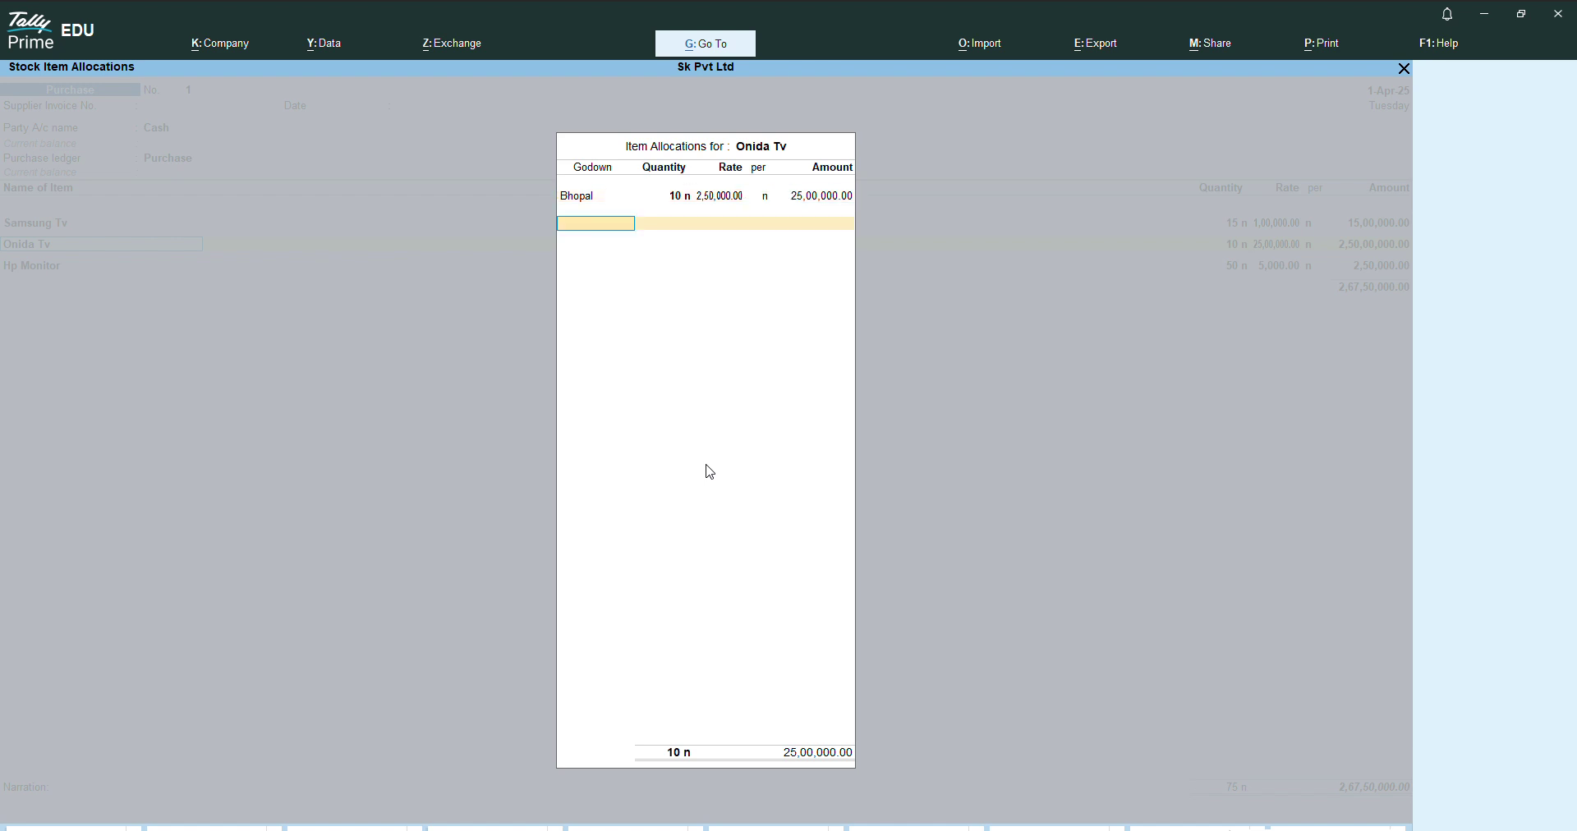
key(Return)
key(Return)
key(Return)
key(Return)
key(Return)
key(Return)
key(Return)
key(Return)
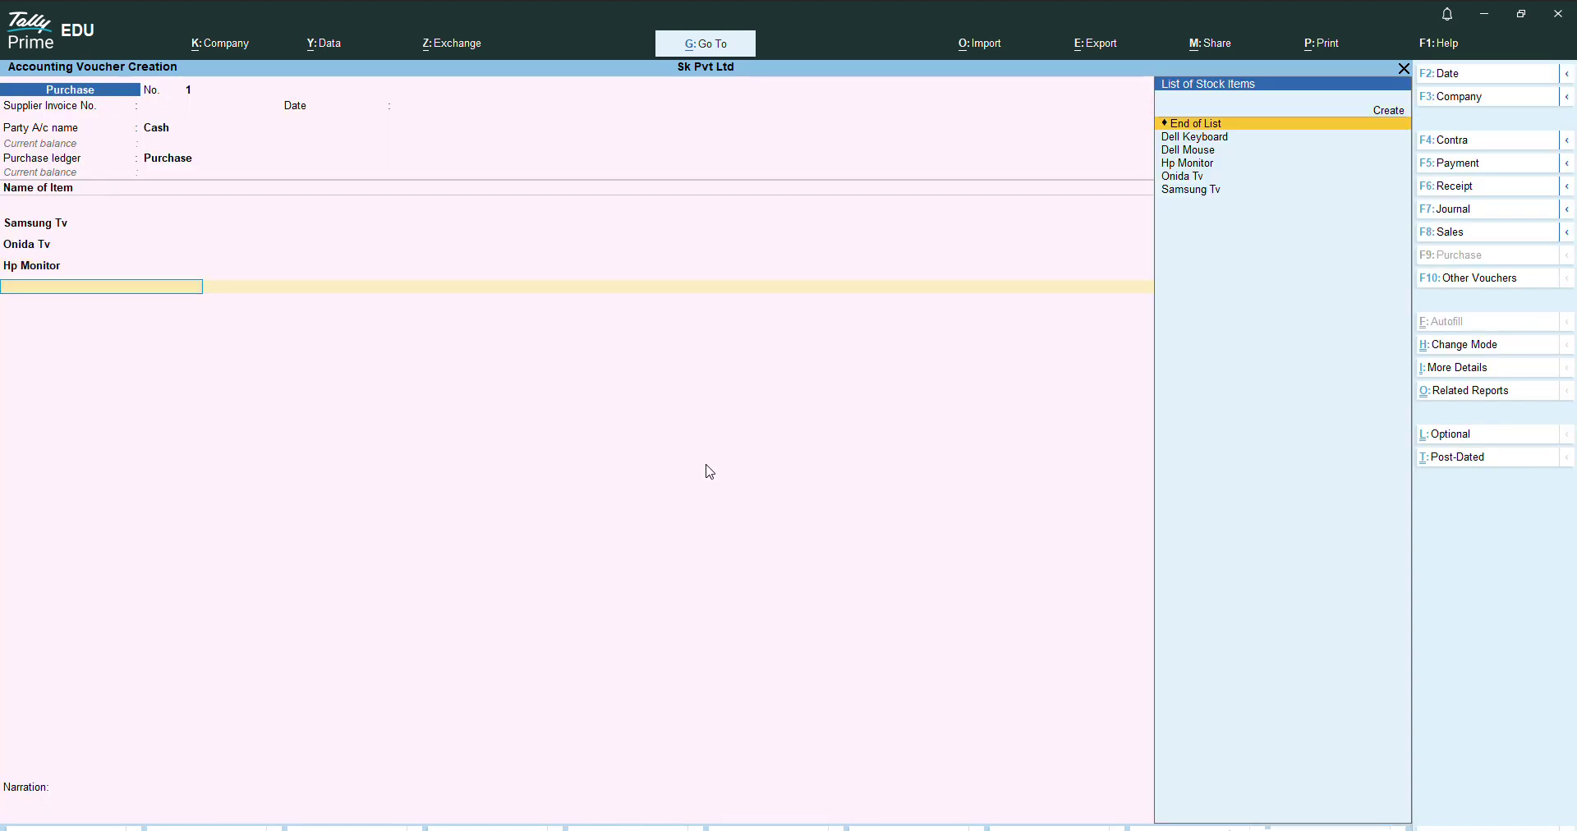
- Add Dell Keyboard as the fourth item of the purchase voucher and allocate it to the Indore godown
key(Down)
key(Return)
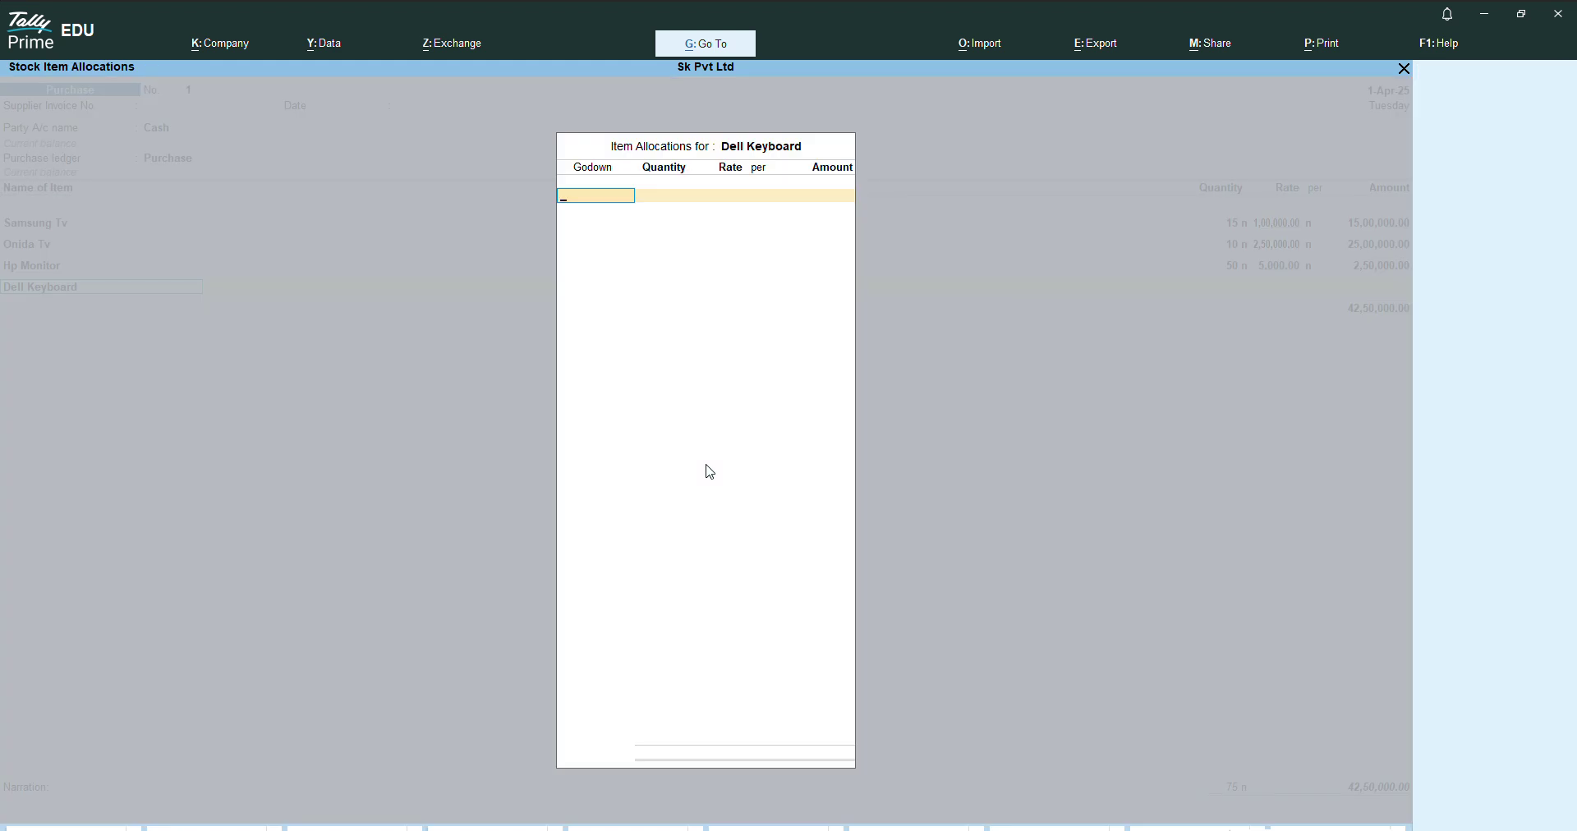
text(in)
key(Return)
- Set the Dell Keyboard allocation to quantity 30 at rate 800 per pcs and accept the item line
text(30)
key(Return)
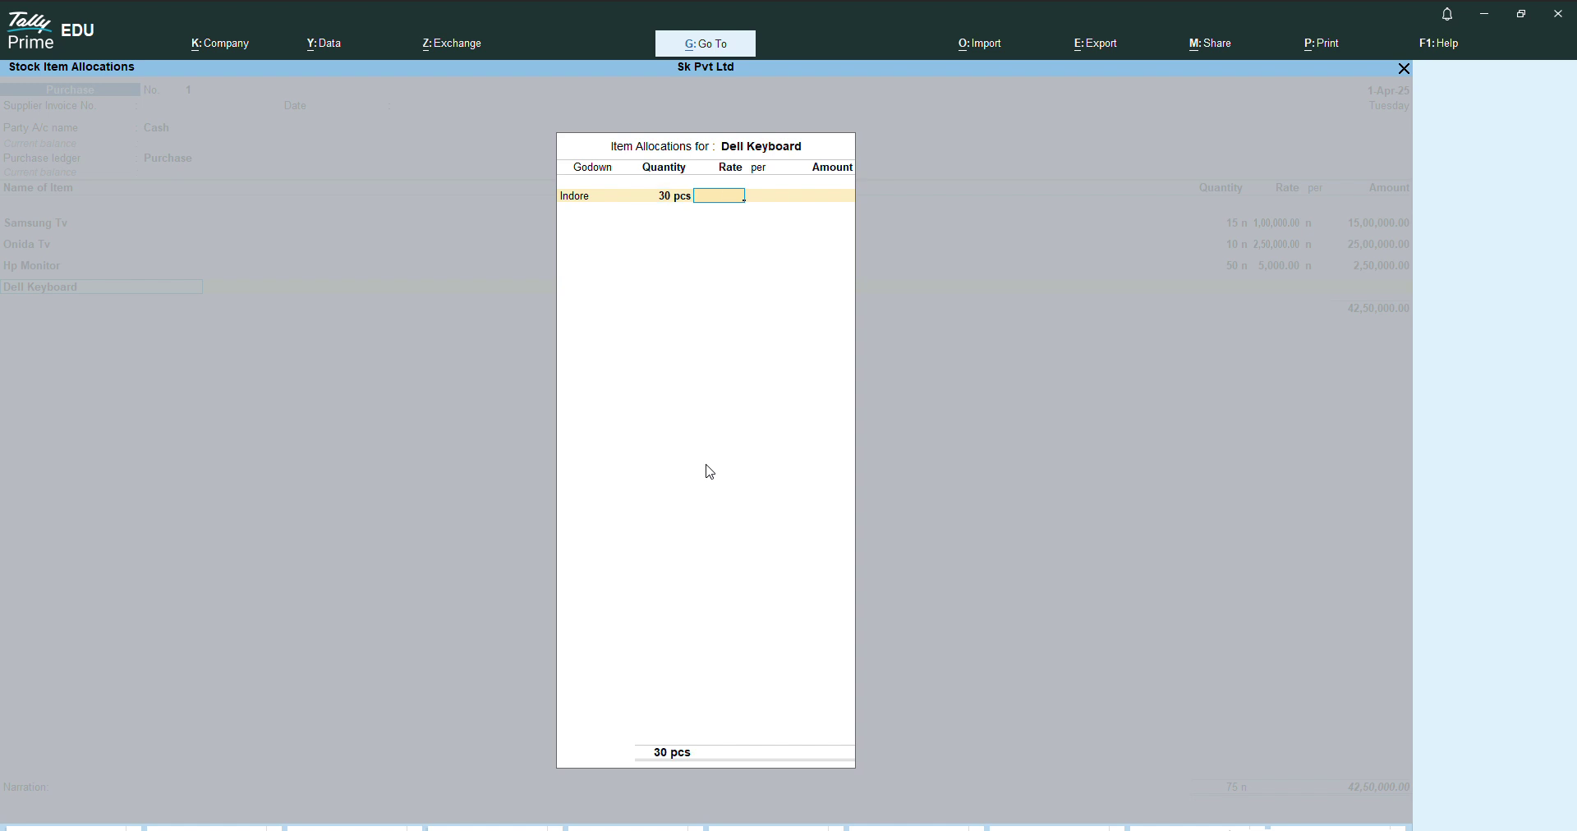
text(800)
key(BackSpace)
key(BackSpace)
text(00)
key(Return)
key(Return)
key(Return)
key(Return)
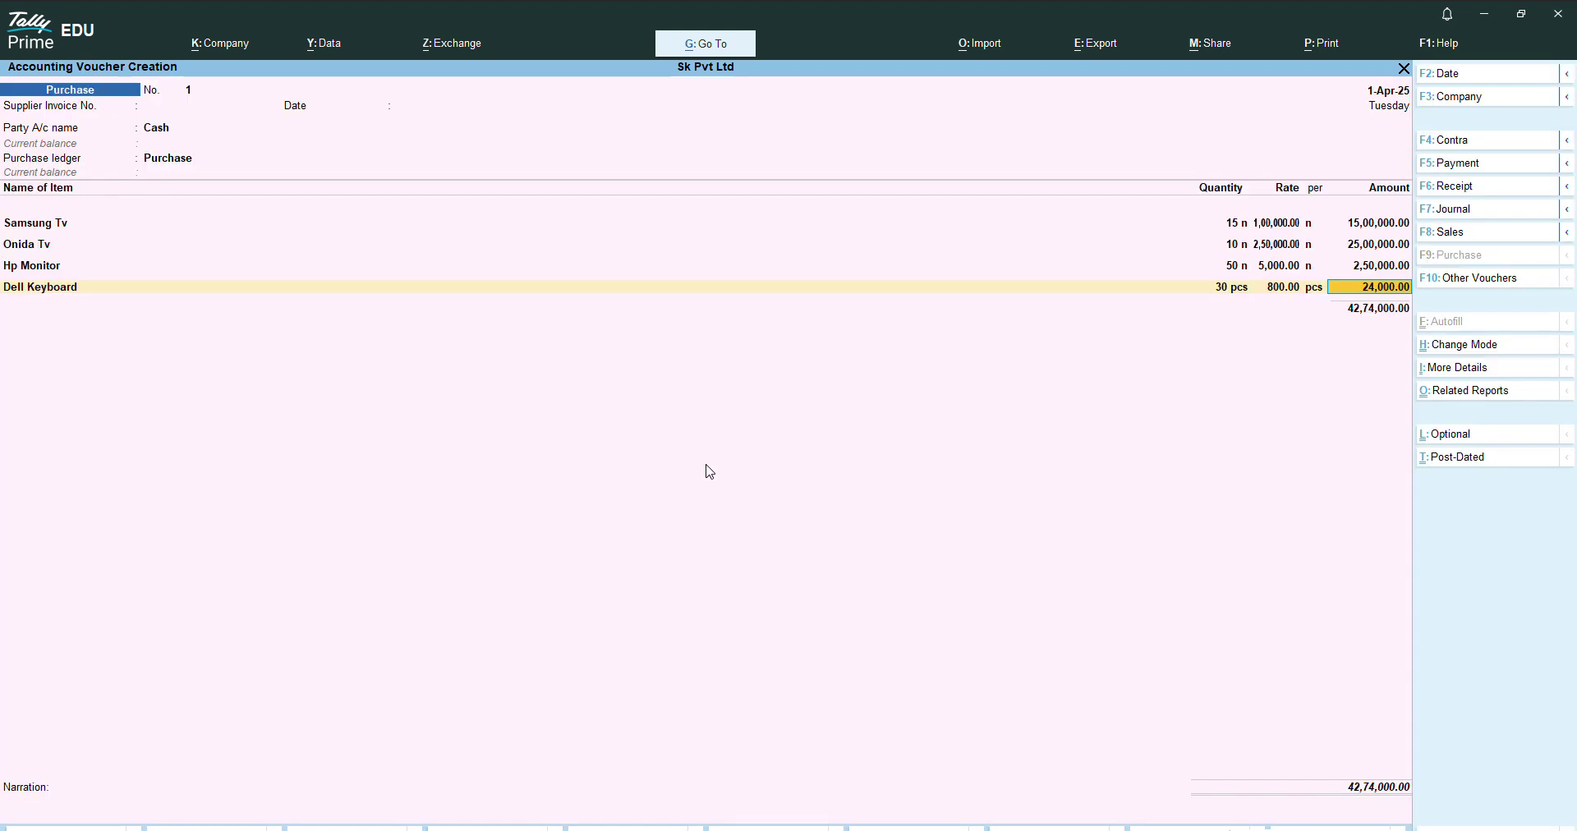
key(Return)
- Add Dell Mouse as the fifth item of the purchase voucher and allocate it to the Indore godown
key(Down)
key(Down)
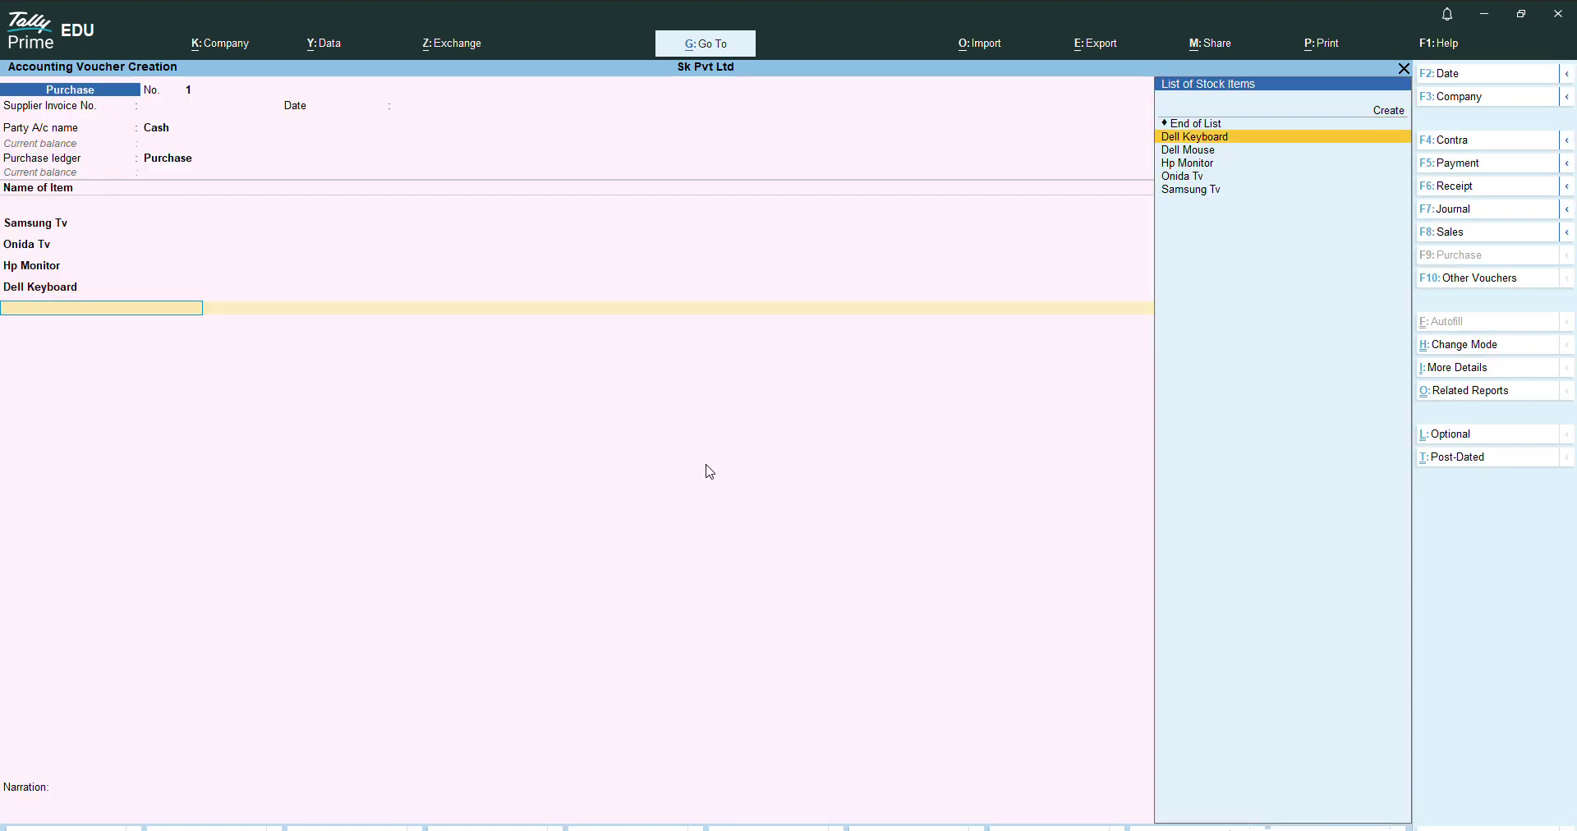
key(Return)
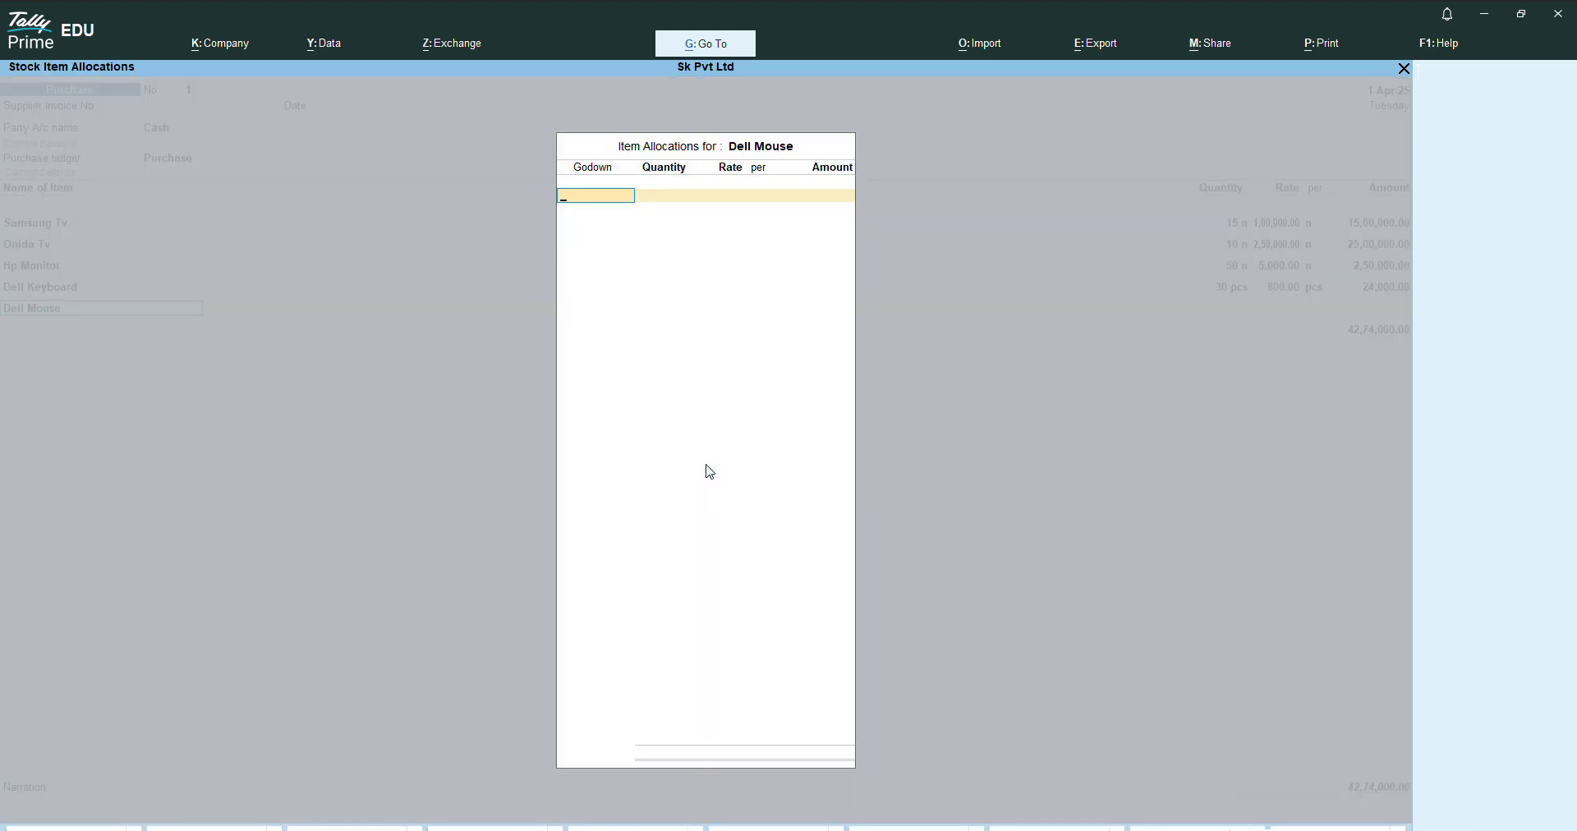
key(Down)
key(Down)
key(Down)
key(Up)
key(Up)
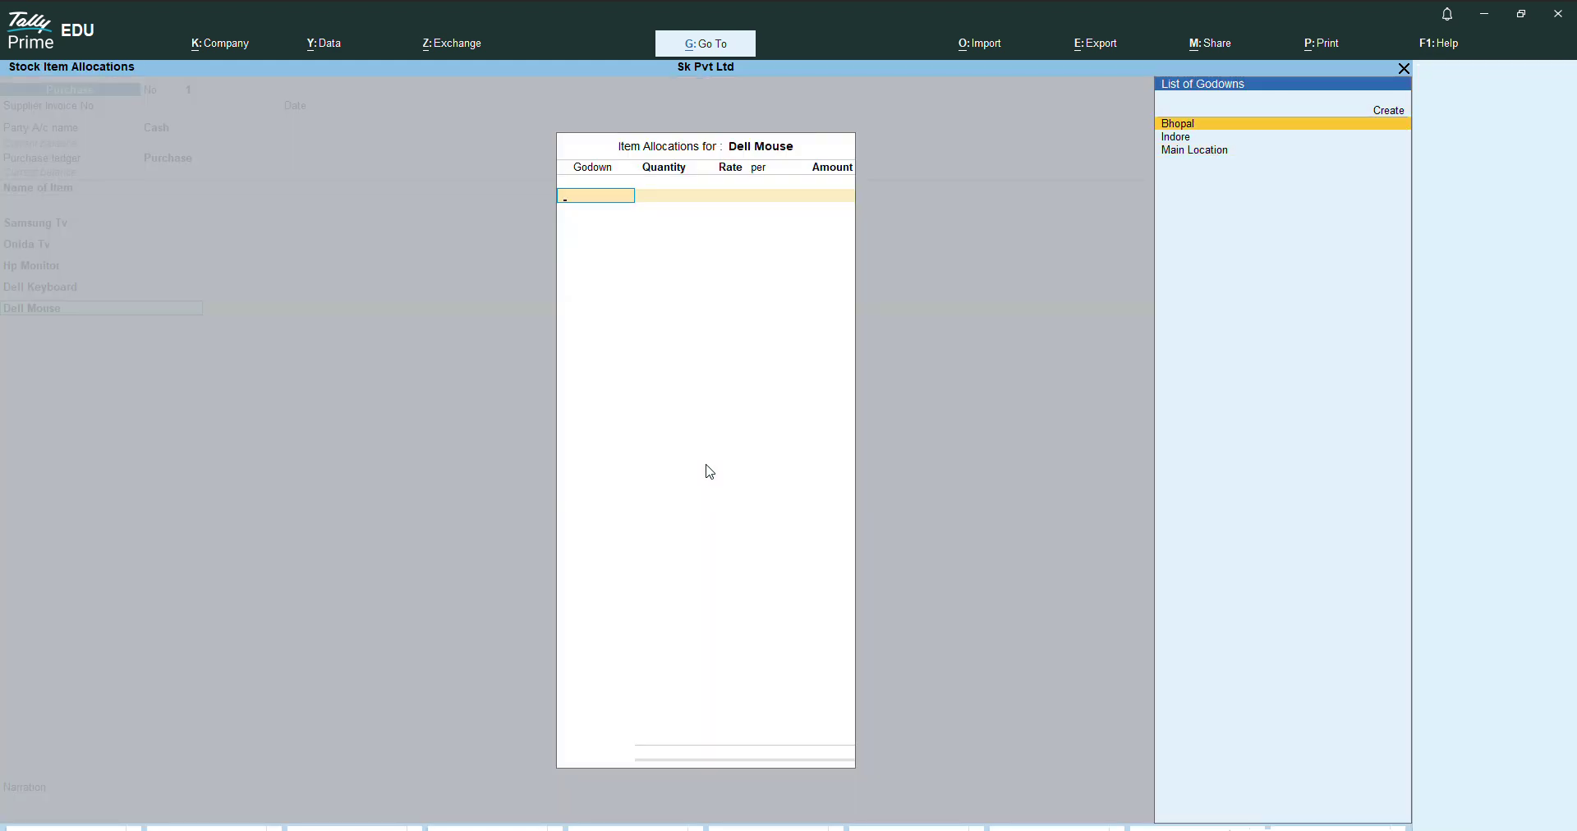
key(Down)
key(Return)
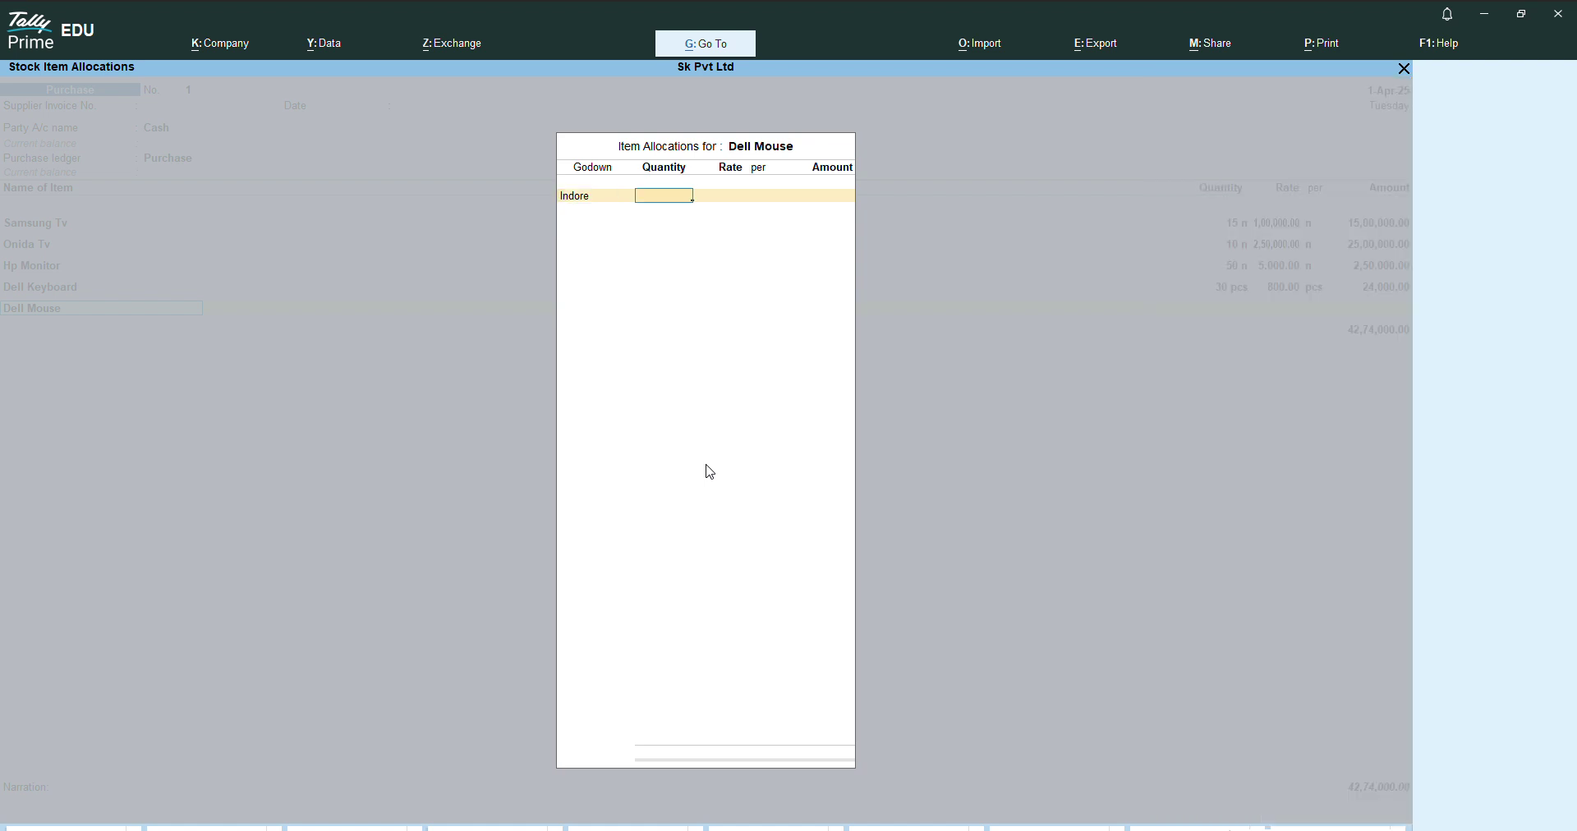
- Set the Dell Mouse allocation to quantity 50 at rate 500 per pcs and accept the item line
text(50)
key(Return)
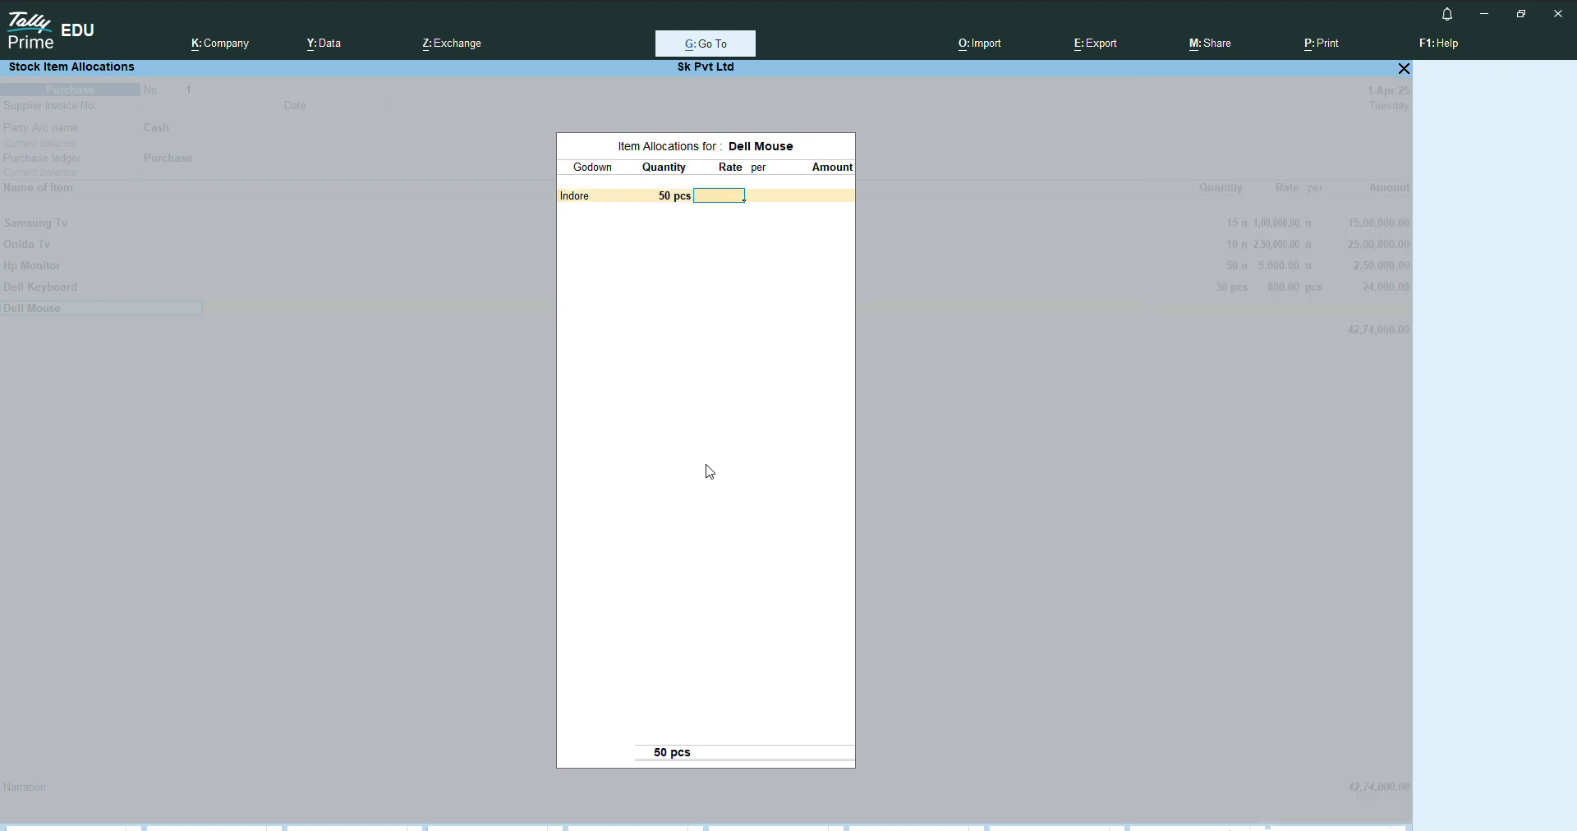
text(500)
key(Return)
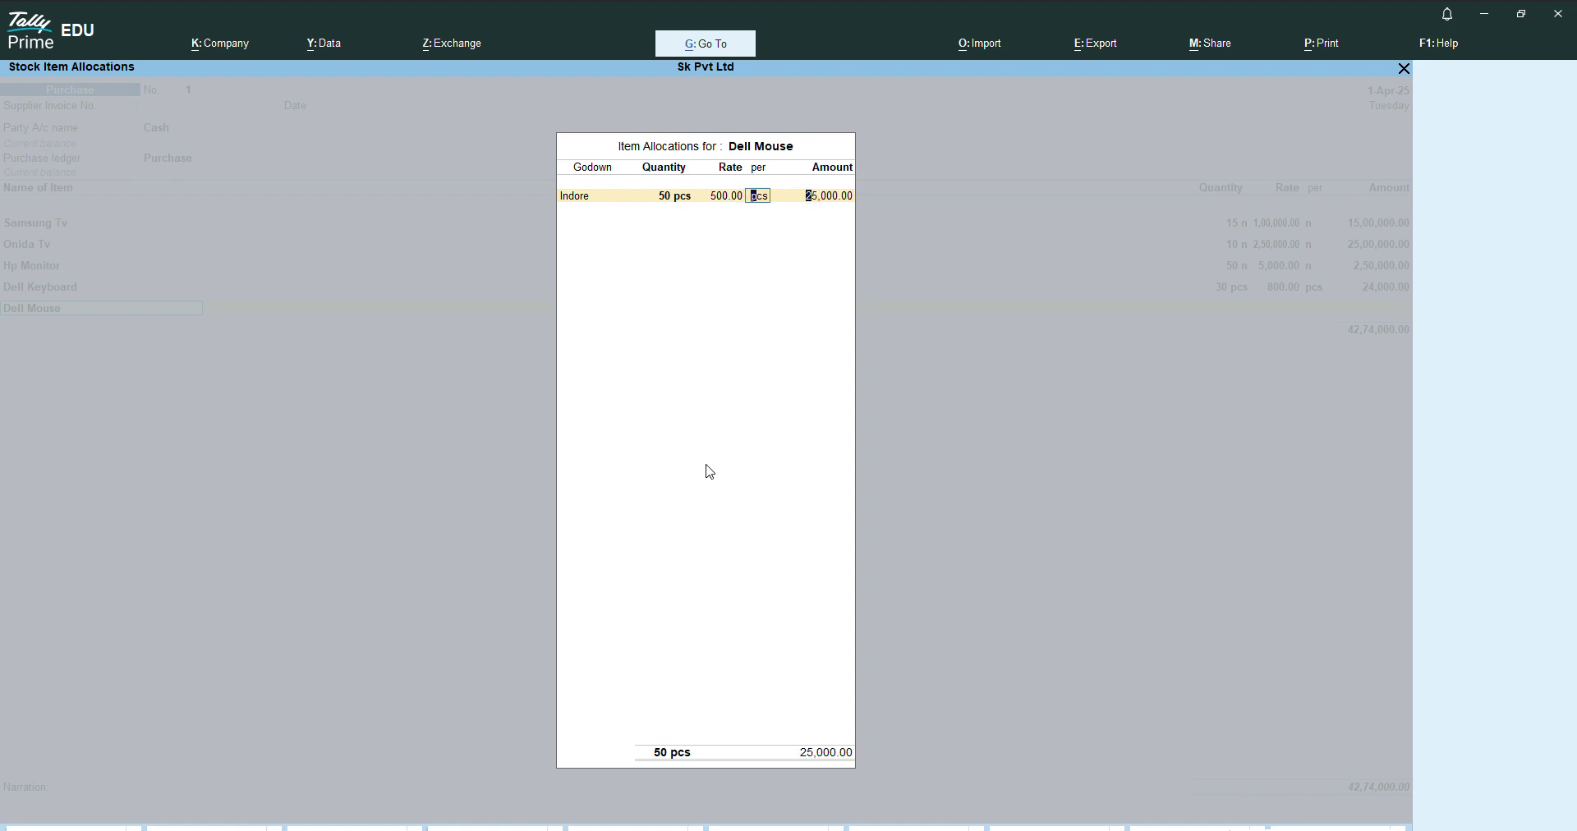
key(Return)
key(Return)
key(Return)
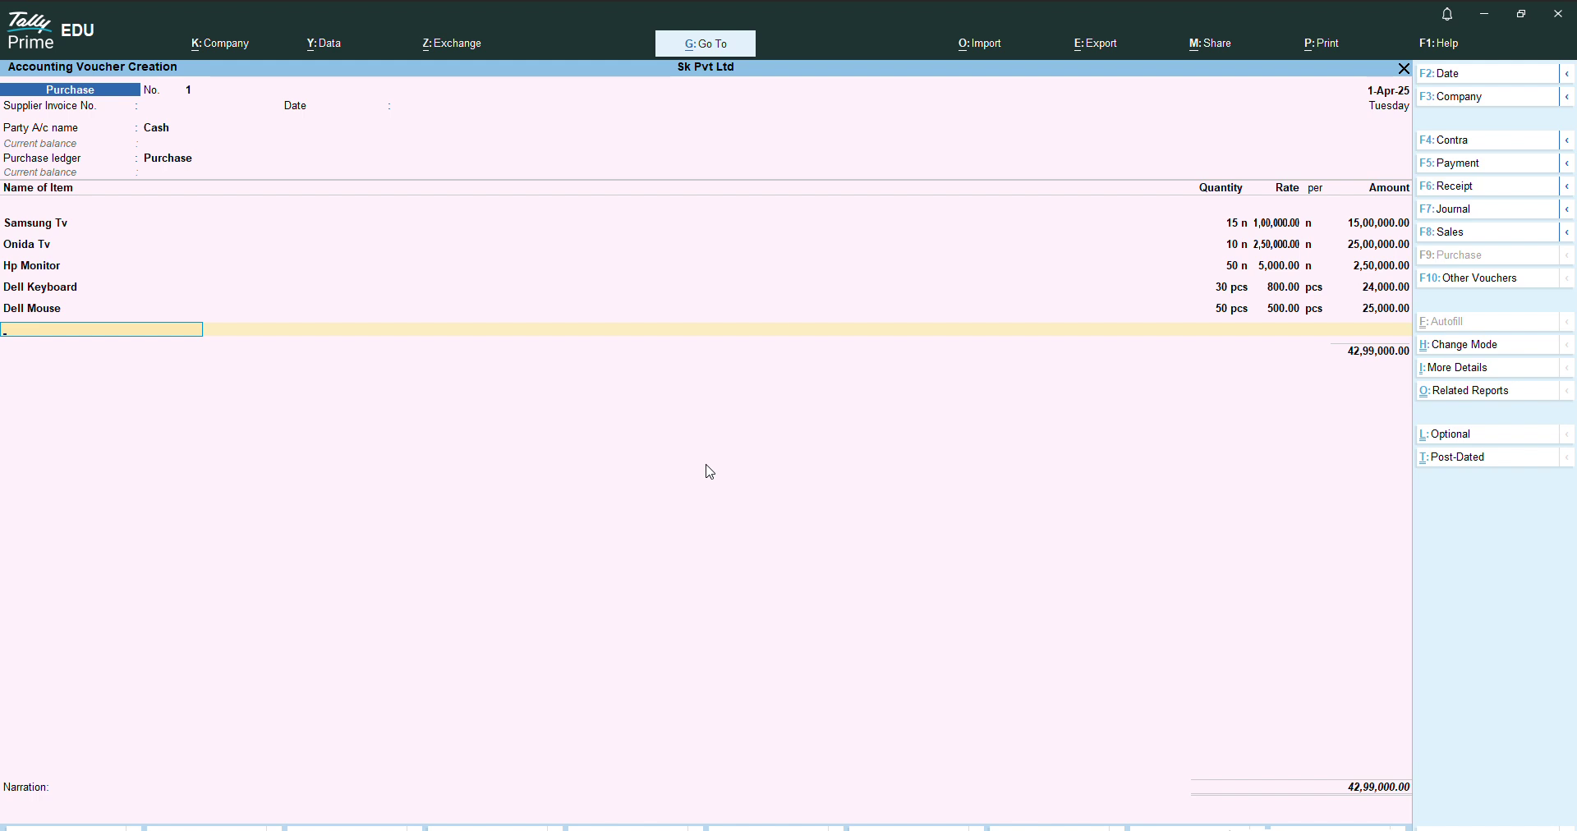
- End the item and ledger lists of the purchase voucher and enter the narration "being goods purchase"
key(Return)
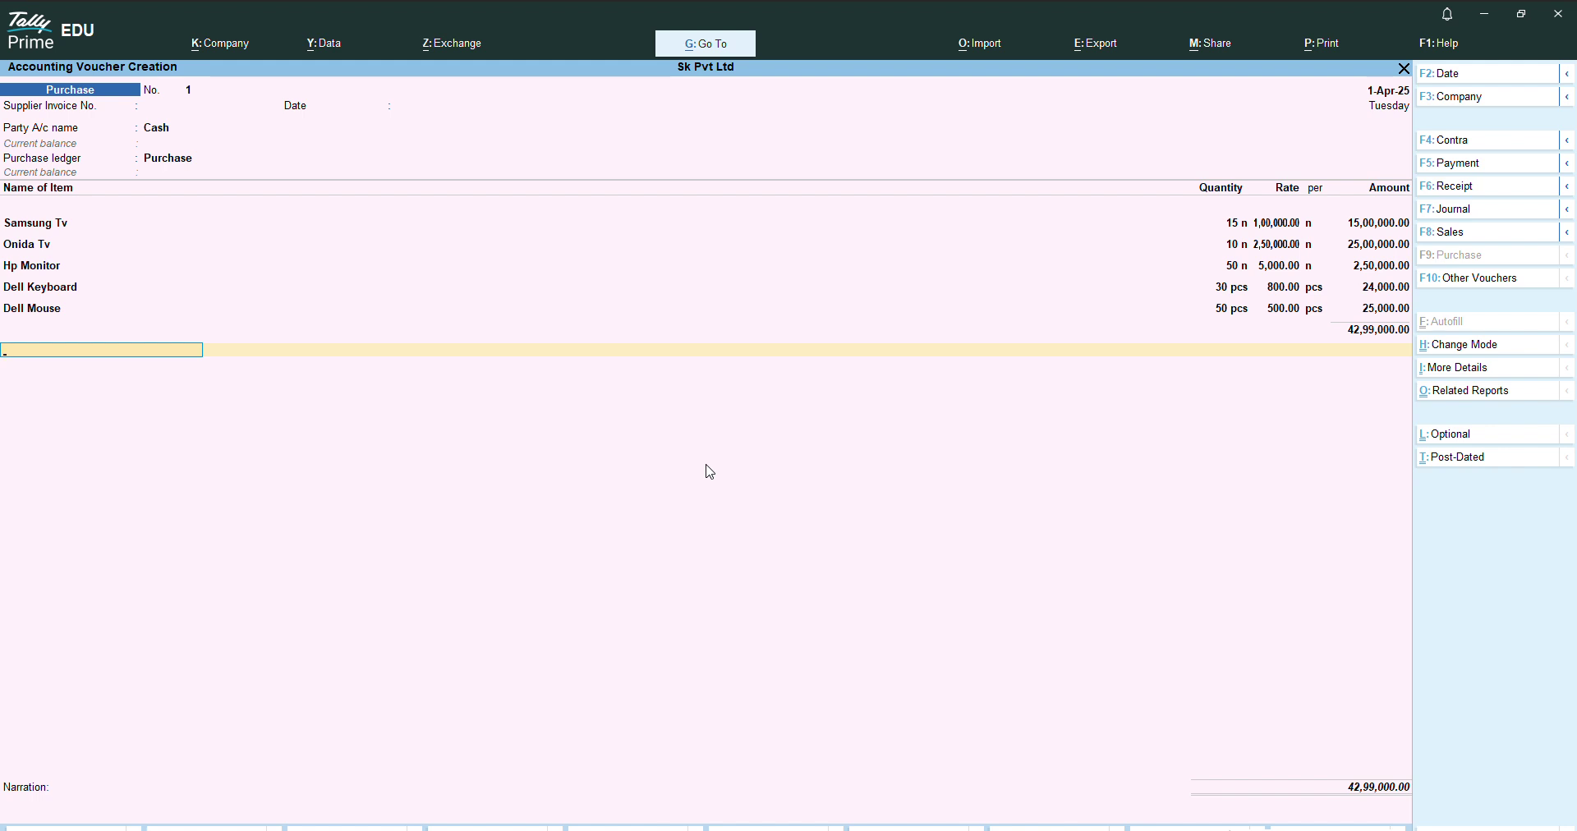
key(Return)
key(Return)
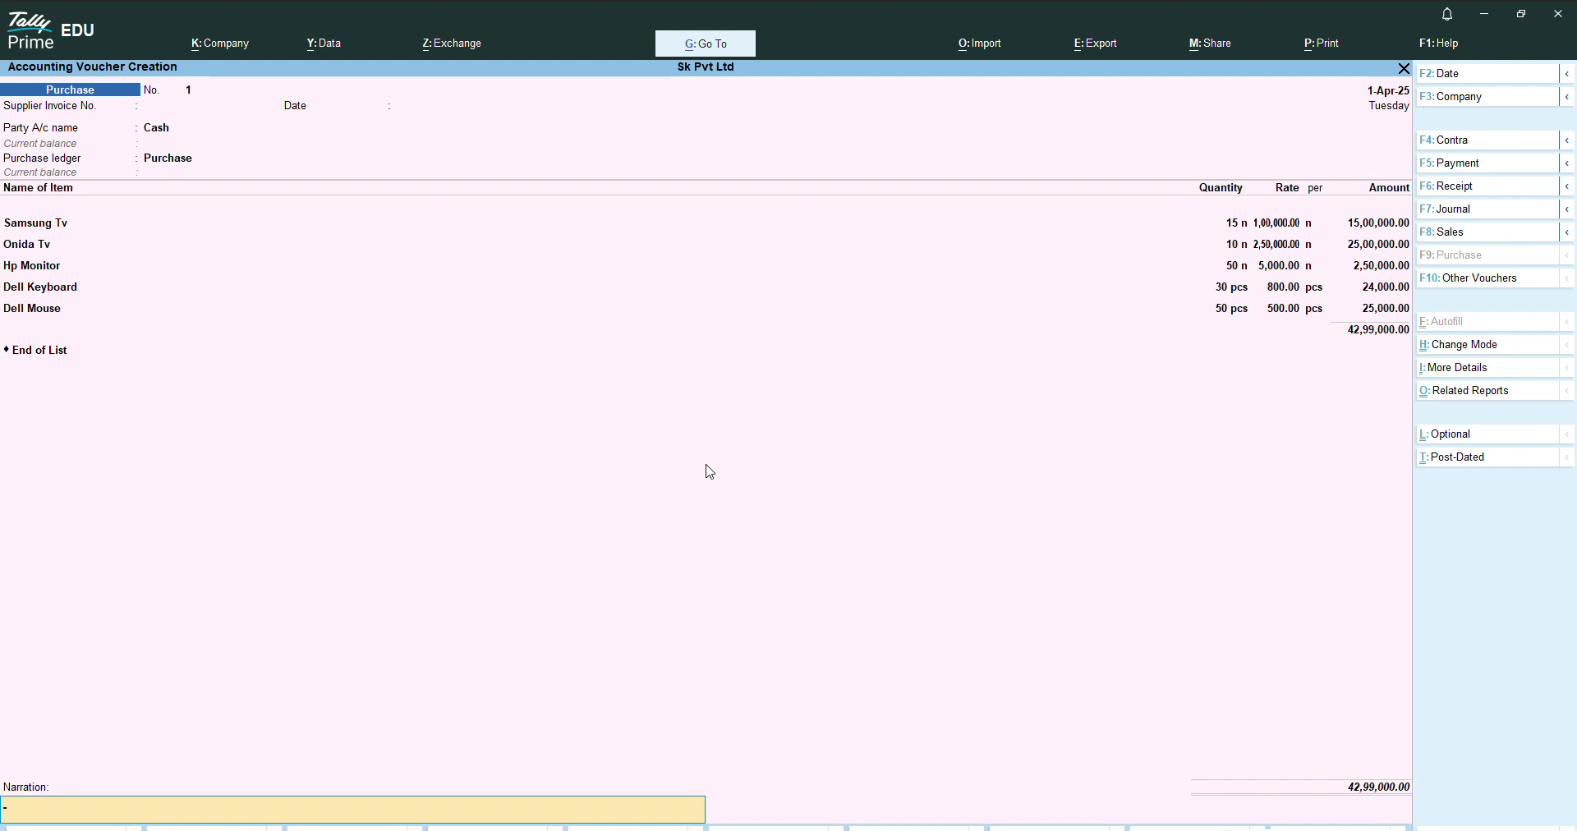
text(being goods purchase)
key(Return)
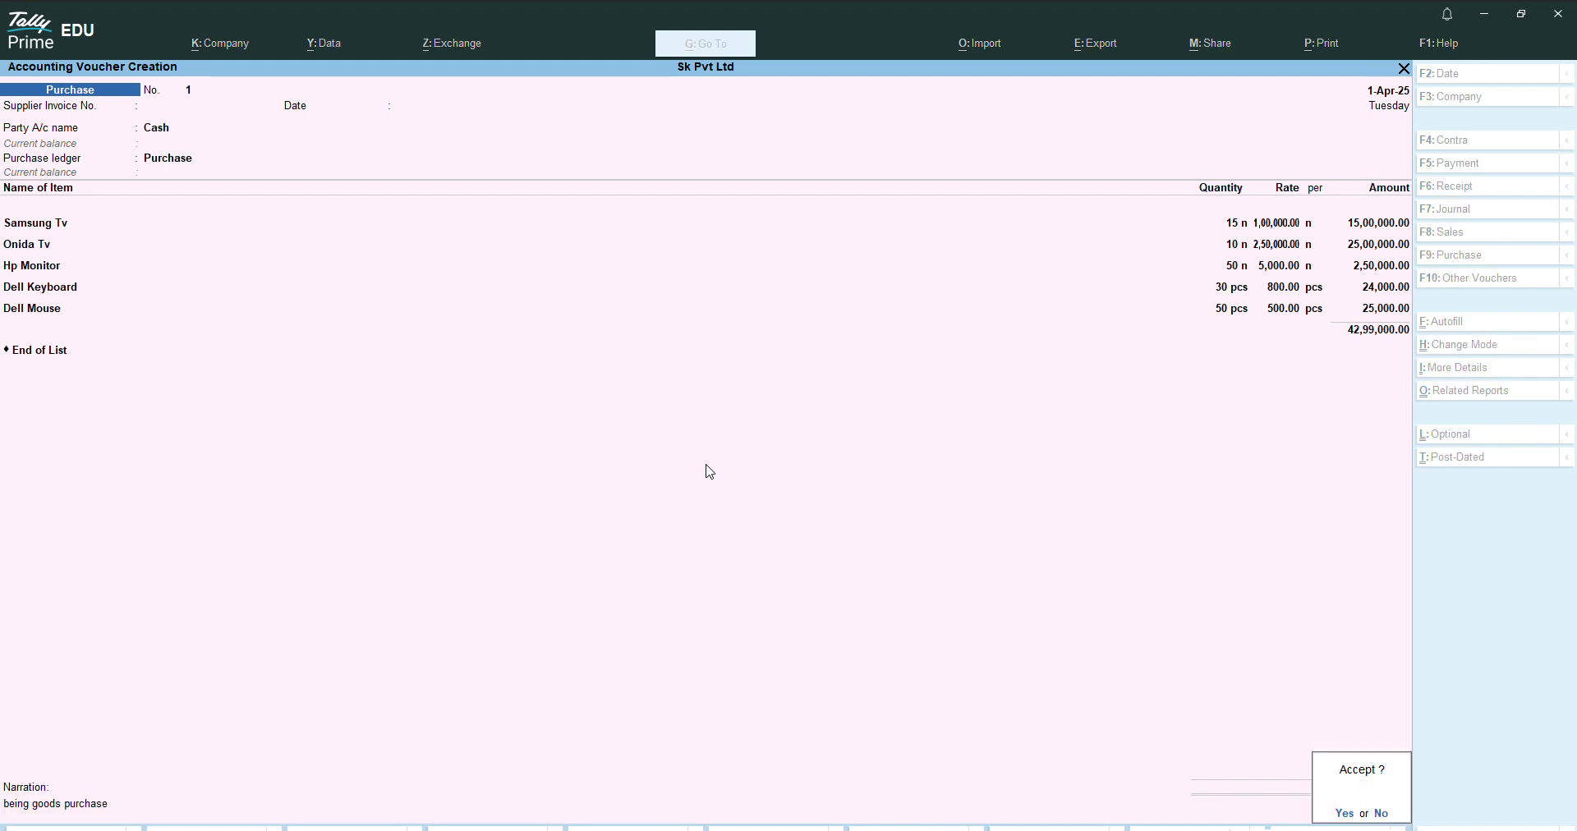
- Save the purchase voucher and switch to a new Sales voucher
key(Return)
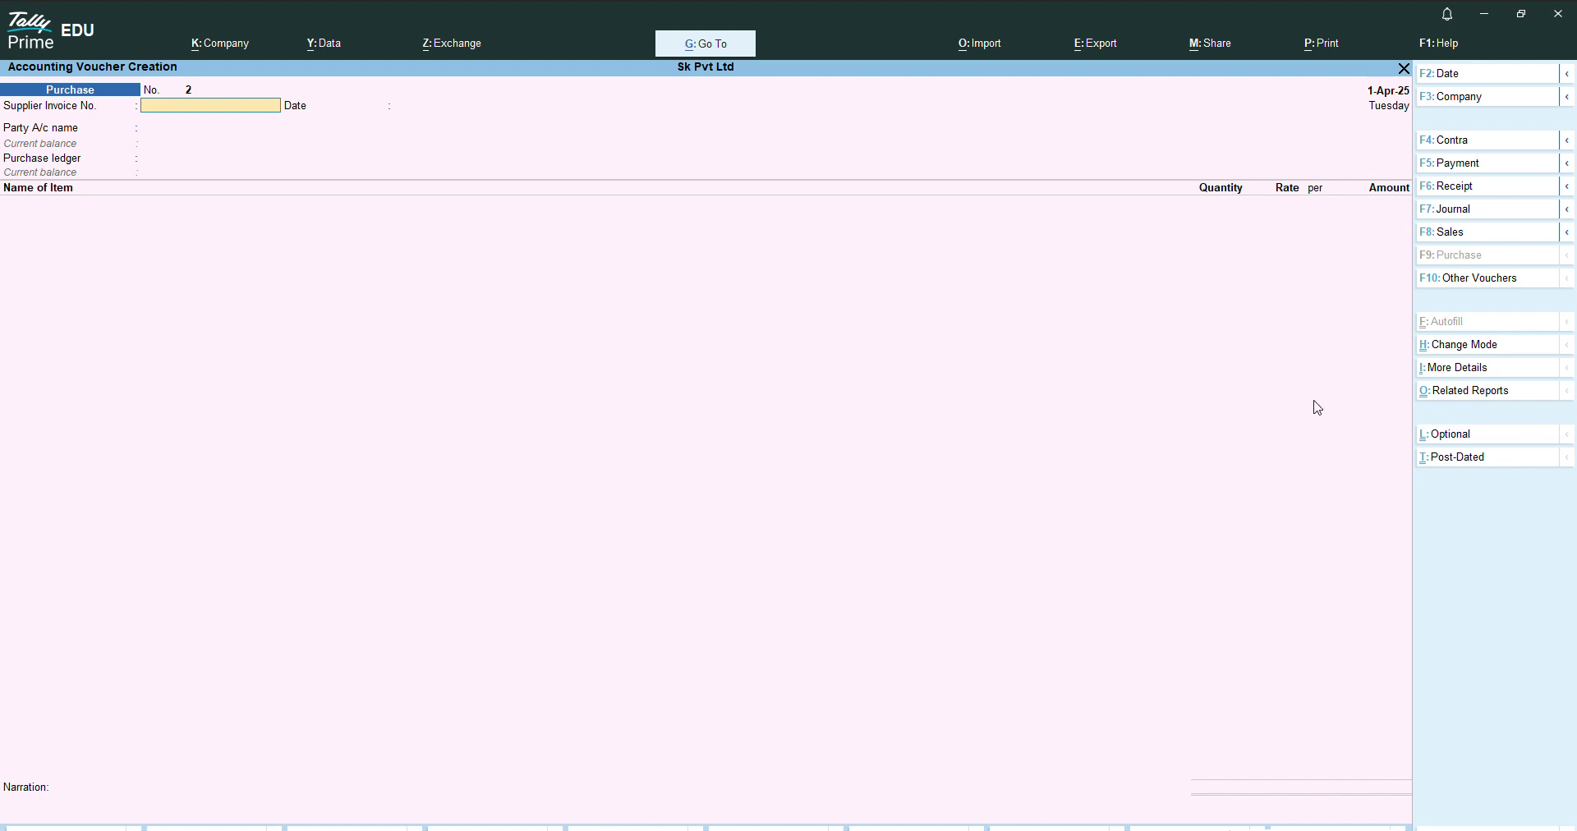
click(1438, 244)
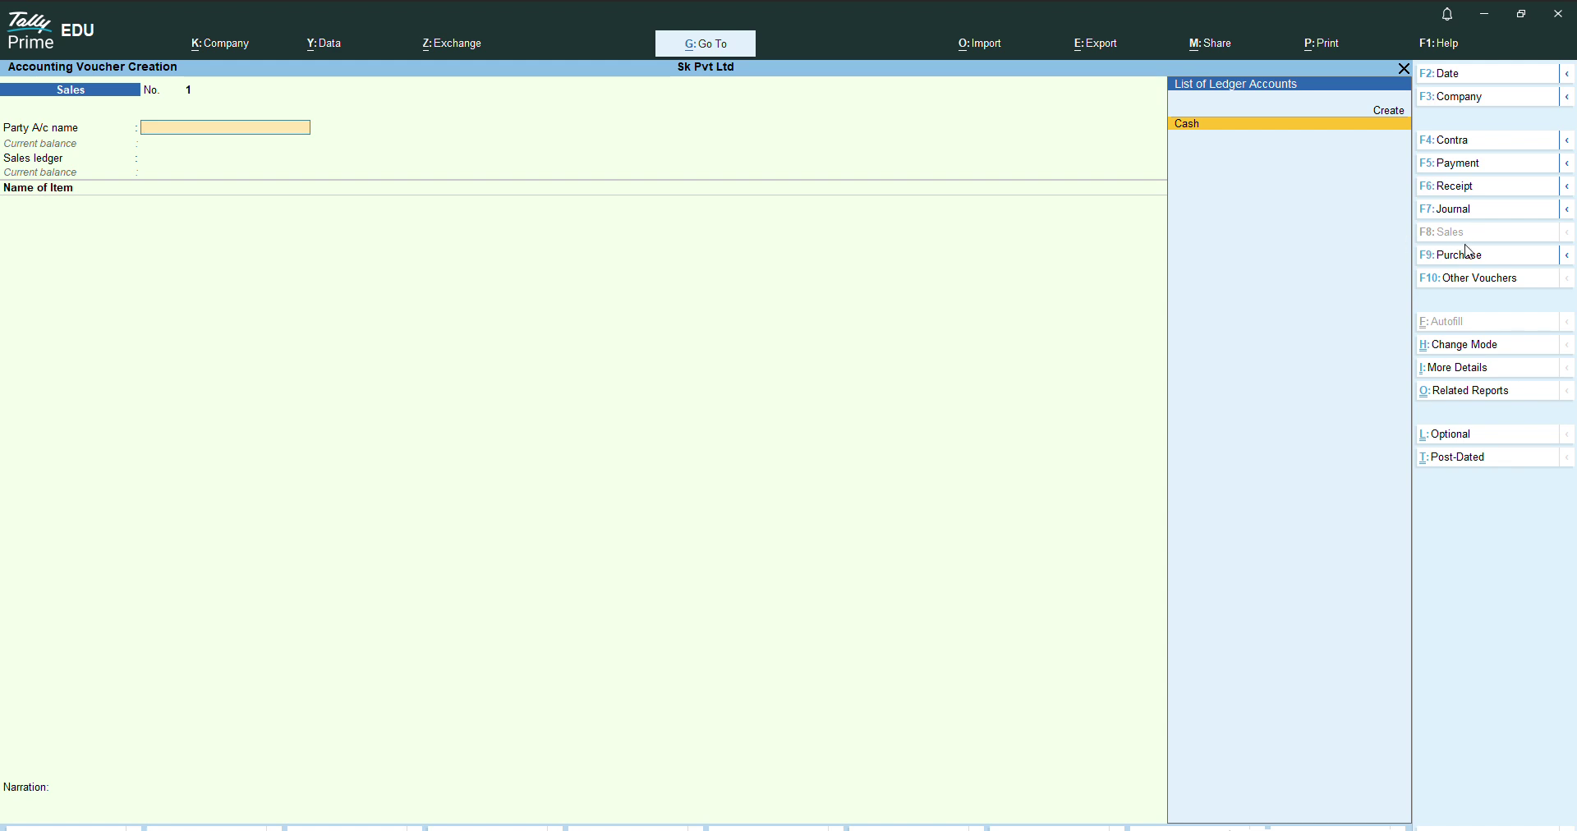
- Choose Cash as the sales voucher's party account and leave all its dispatch details blank
key(Return)
key(Return)
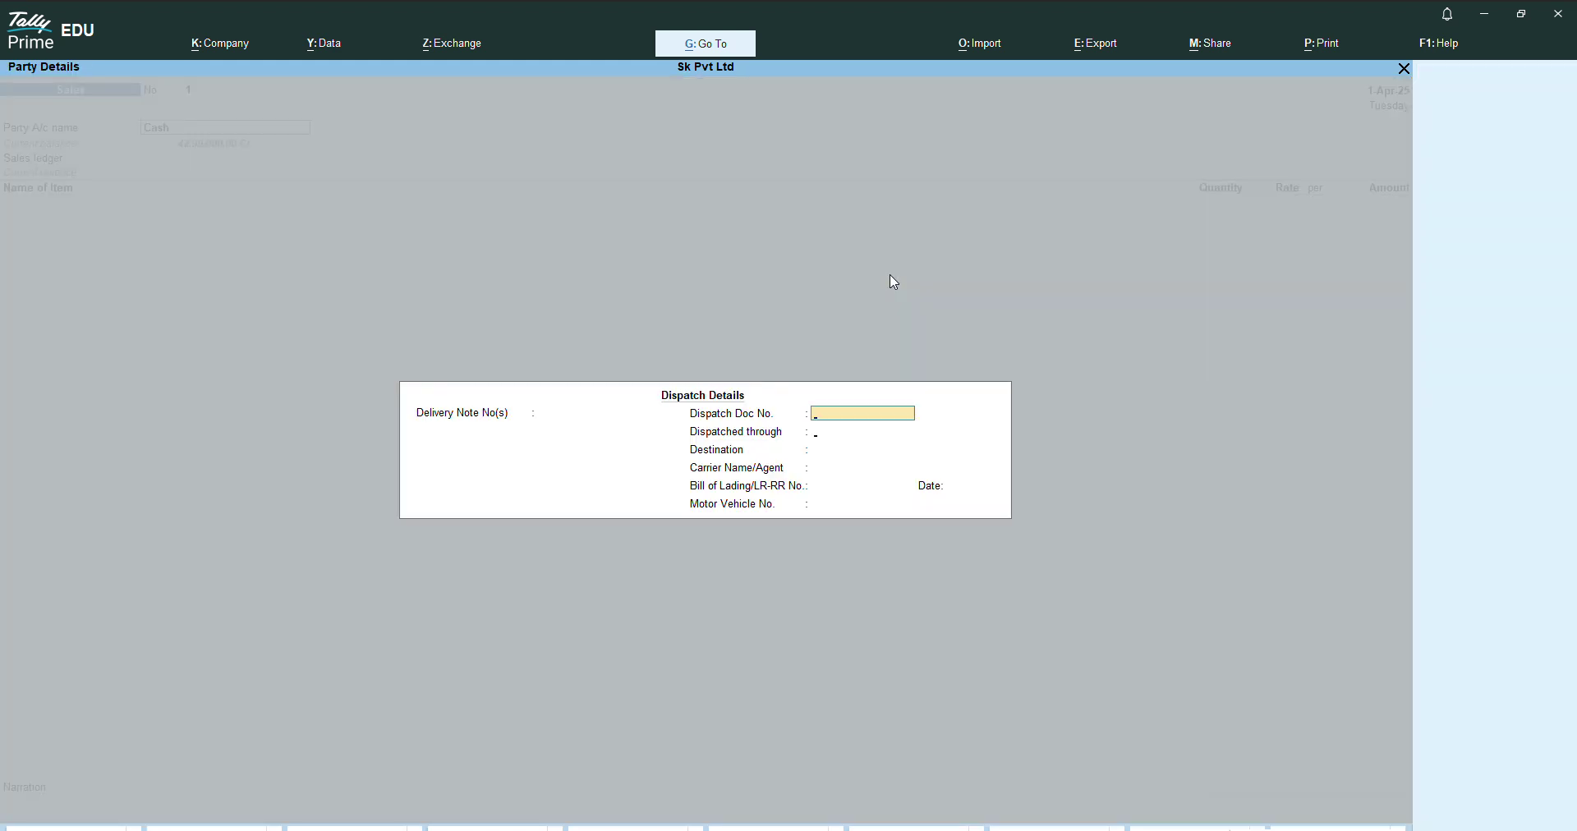
key(Return)
key(Return)
key(Return)
key(Return)
key(Return)
key(Return)
key(Return)
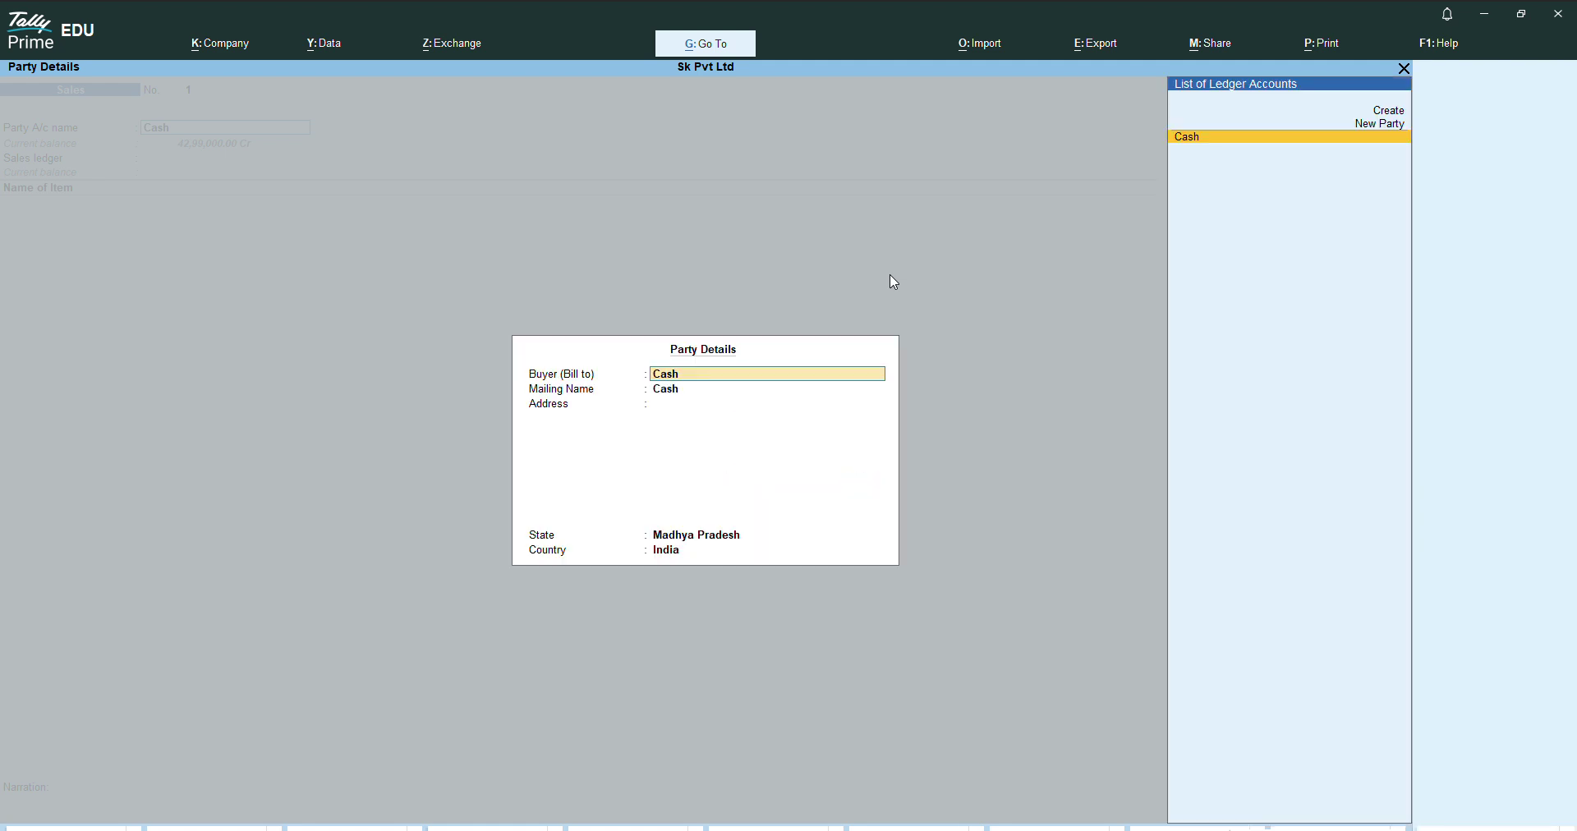
- Accept the party details with Cash as buyer, state Madhya Pradesh and country India
key(Return)
key(Return)
key(Return)
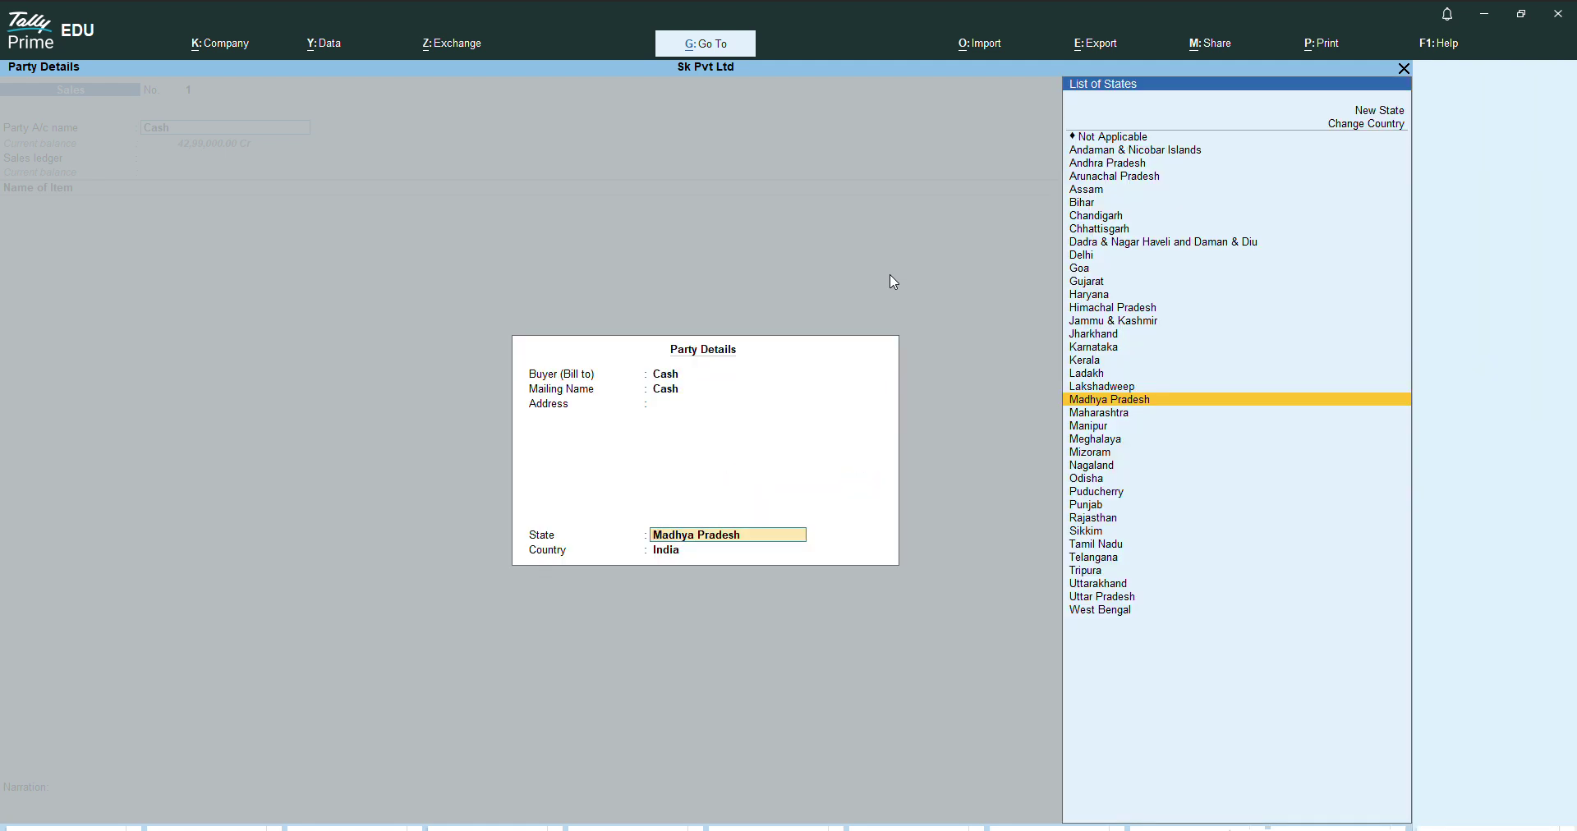
key(Return)
key(Return)
- Create a ledger named Sales under Sales Accounts and use it as the voucher's sales ledger
key(Return)
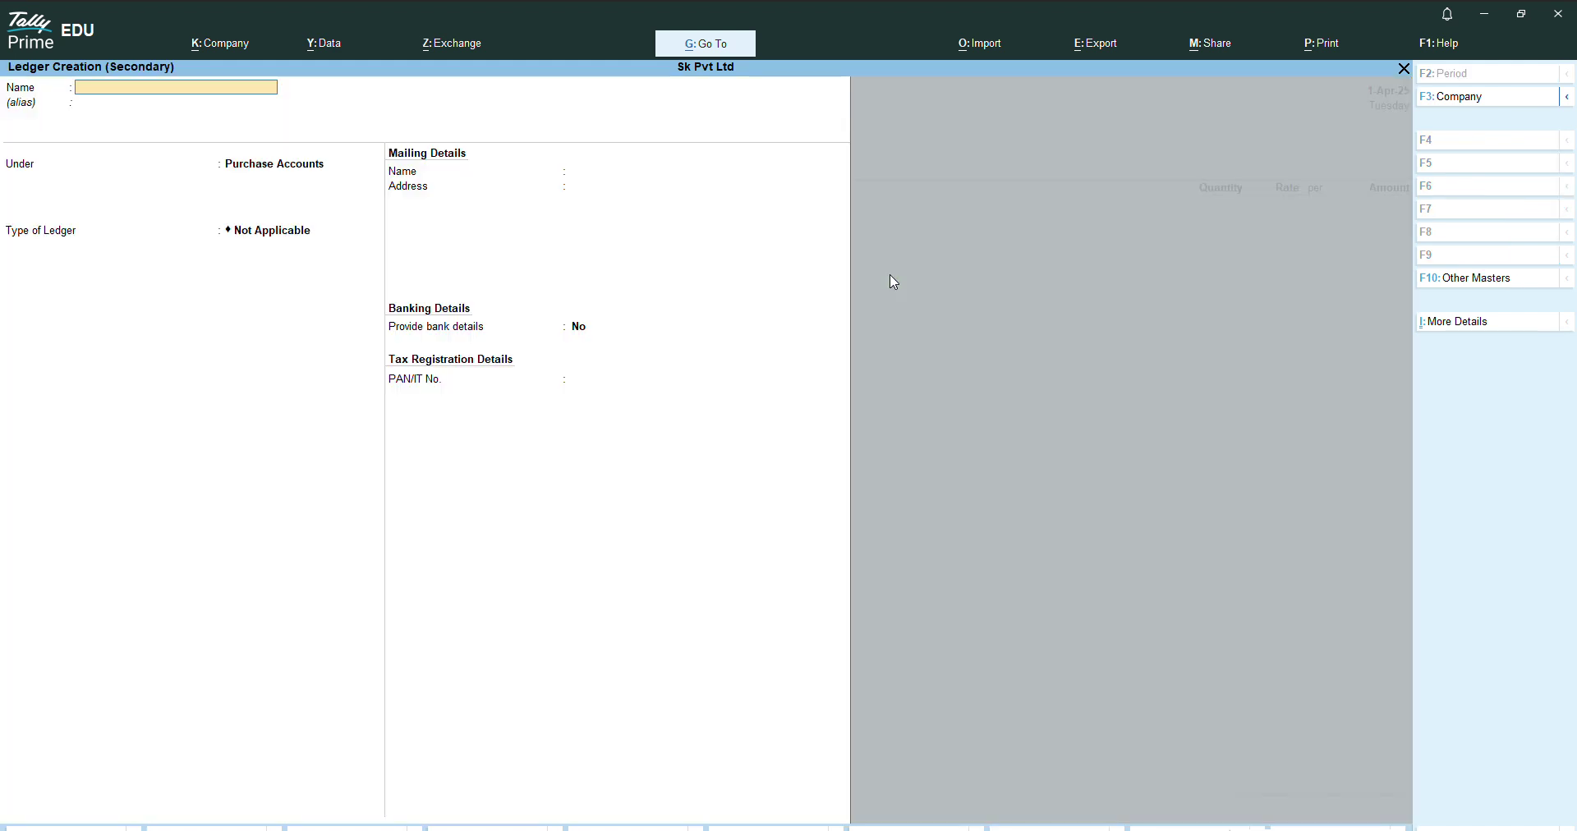
text(Sales)
key(Return)
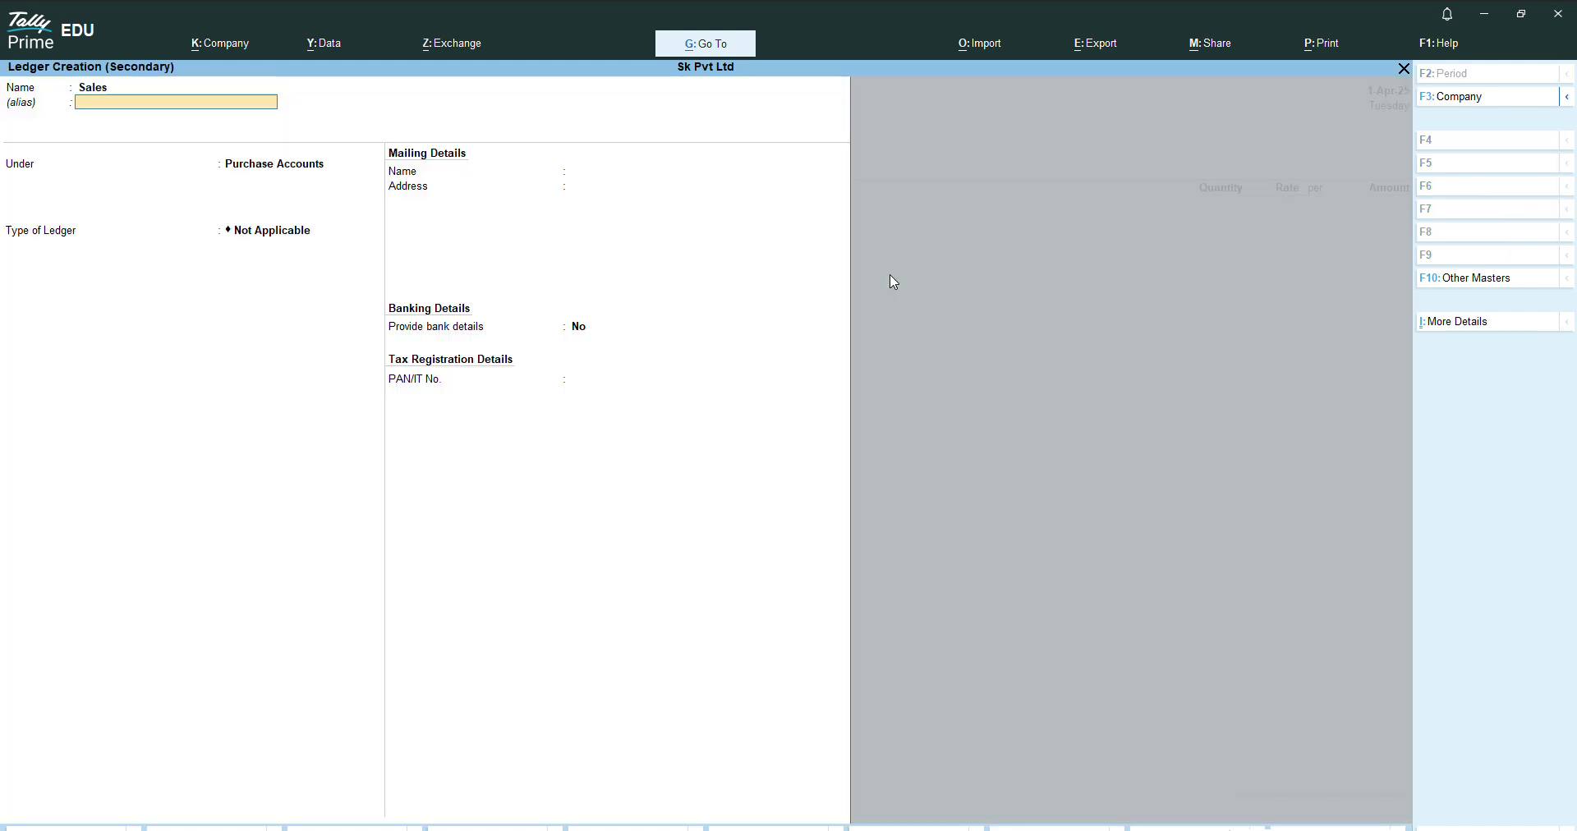
key(Return)
text(Sales)
key(Return)
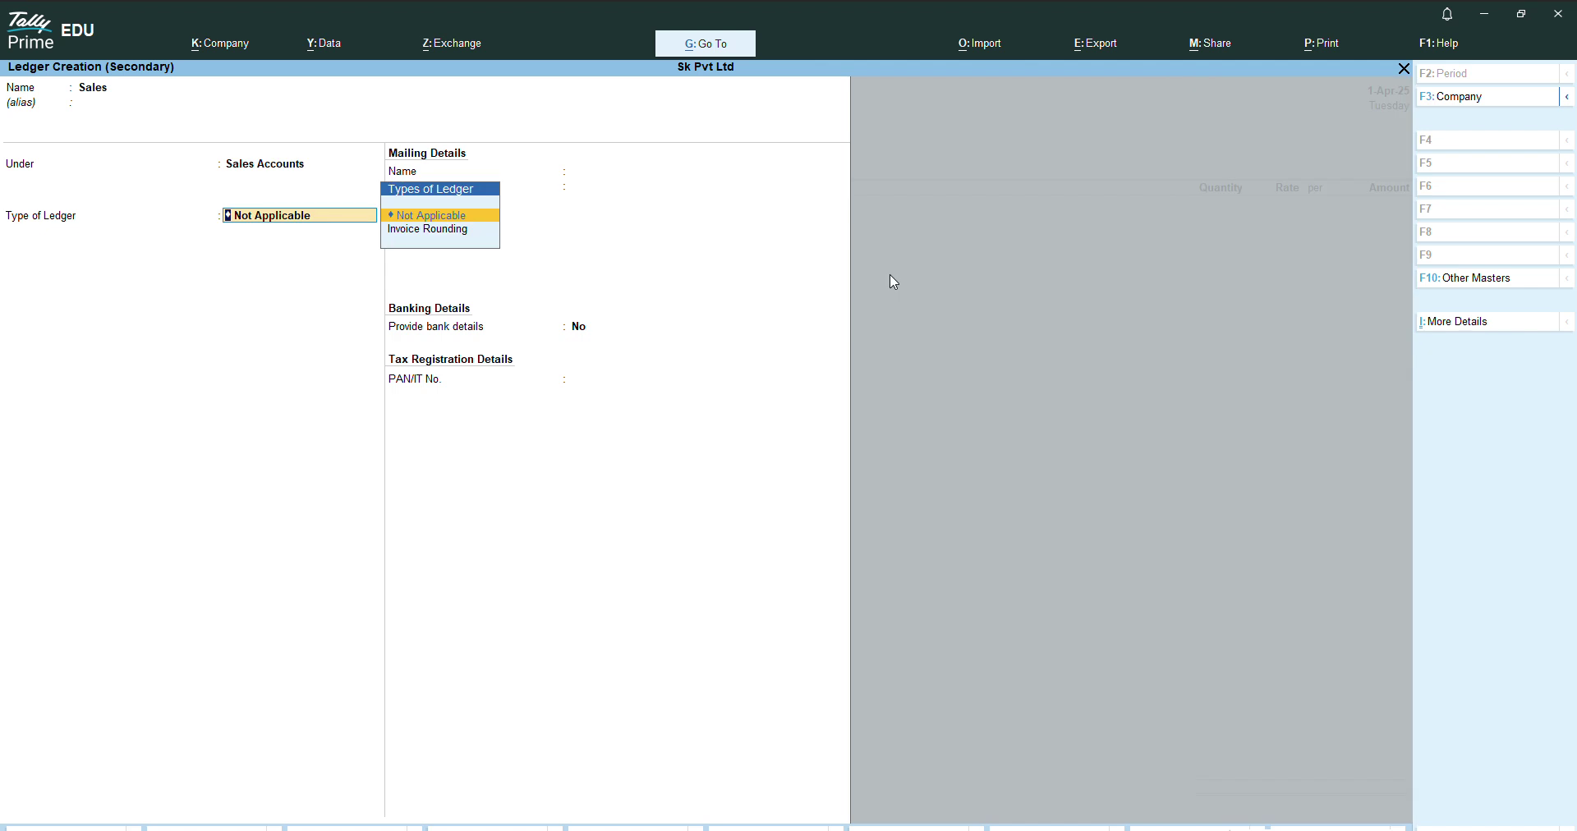
key(Return)
key(Return)
key(Return)
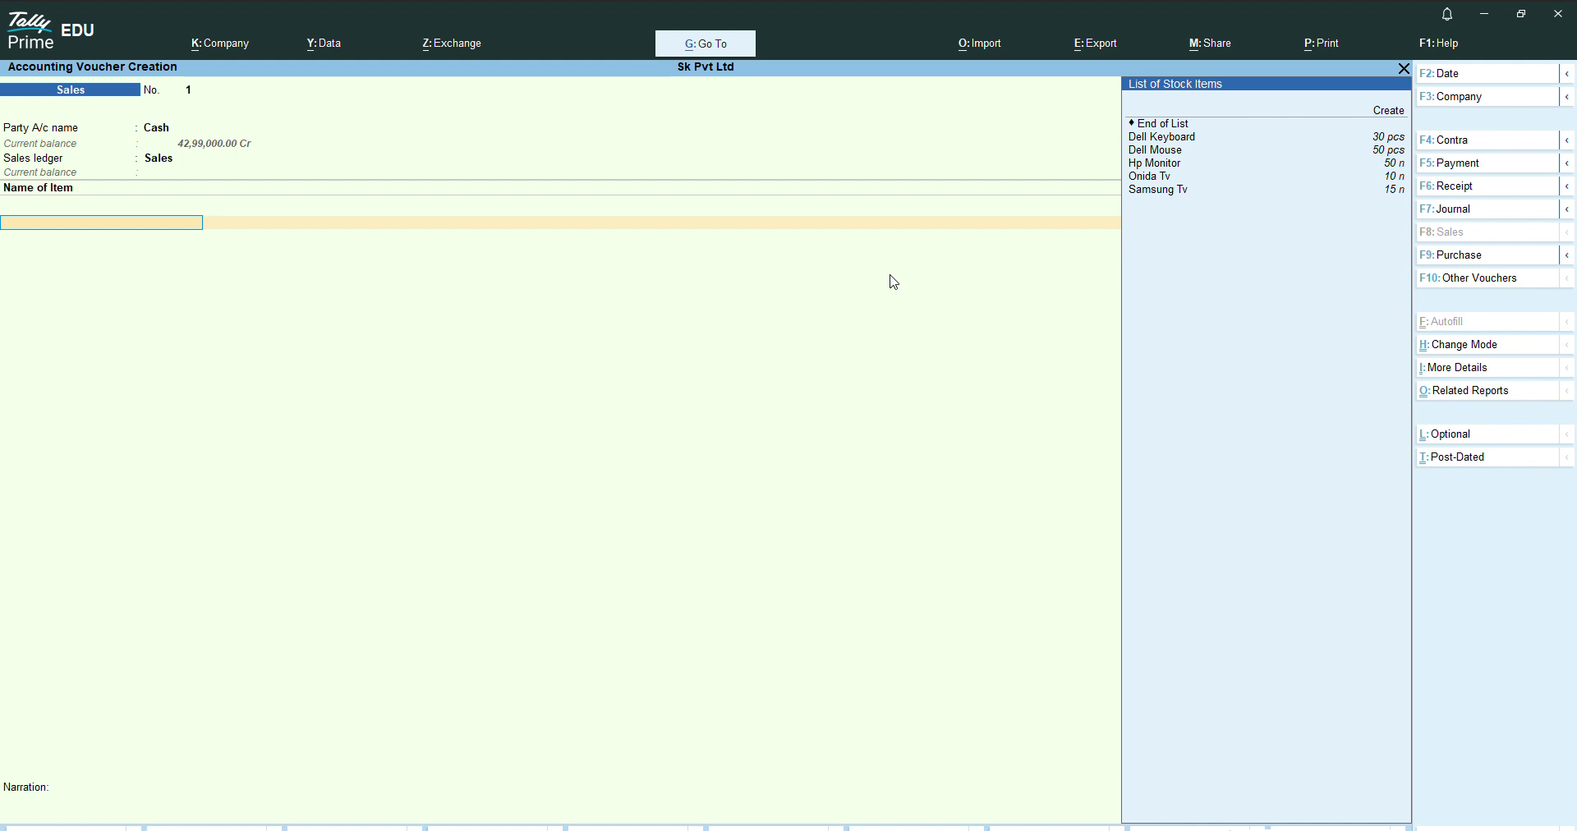
- Add Samsung Tv as the first item of the sales voucher and allocate it to the Bhopal godown
key(Down)
key(Down)
key(Down)
key(Down)
key(Down)
key(Return)
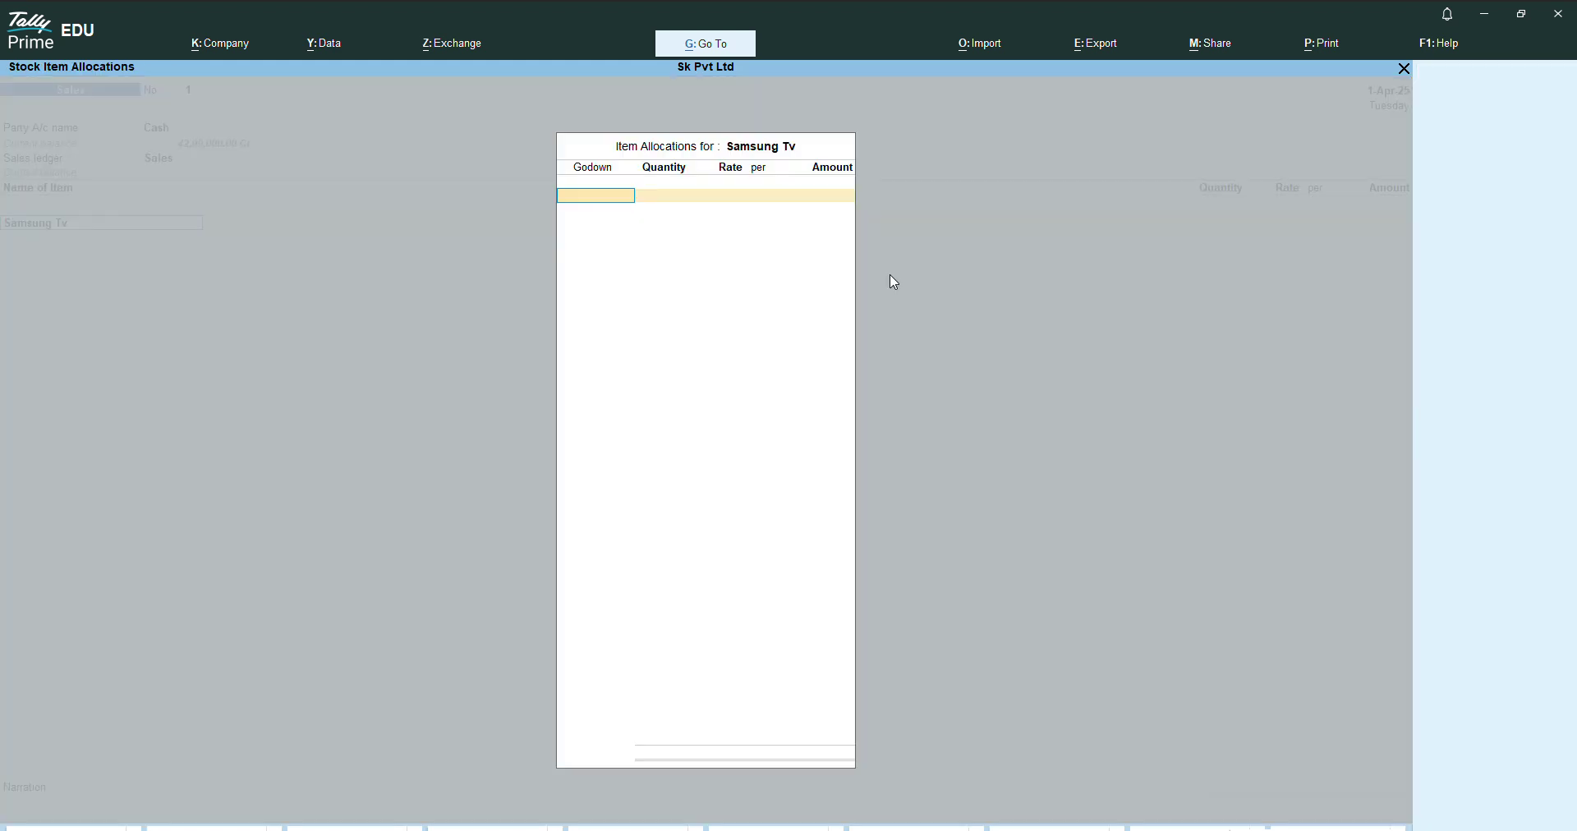
key(Down)
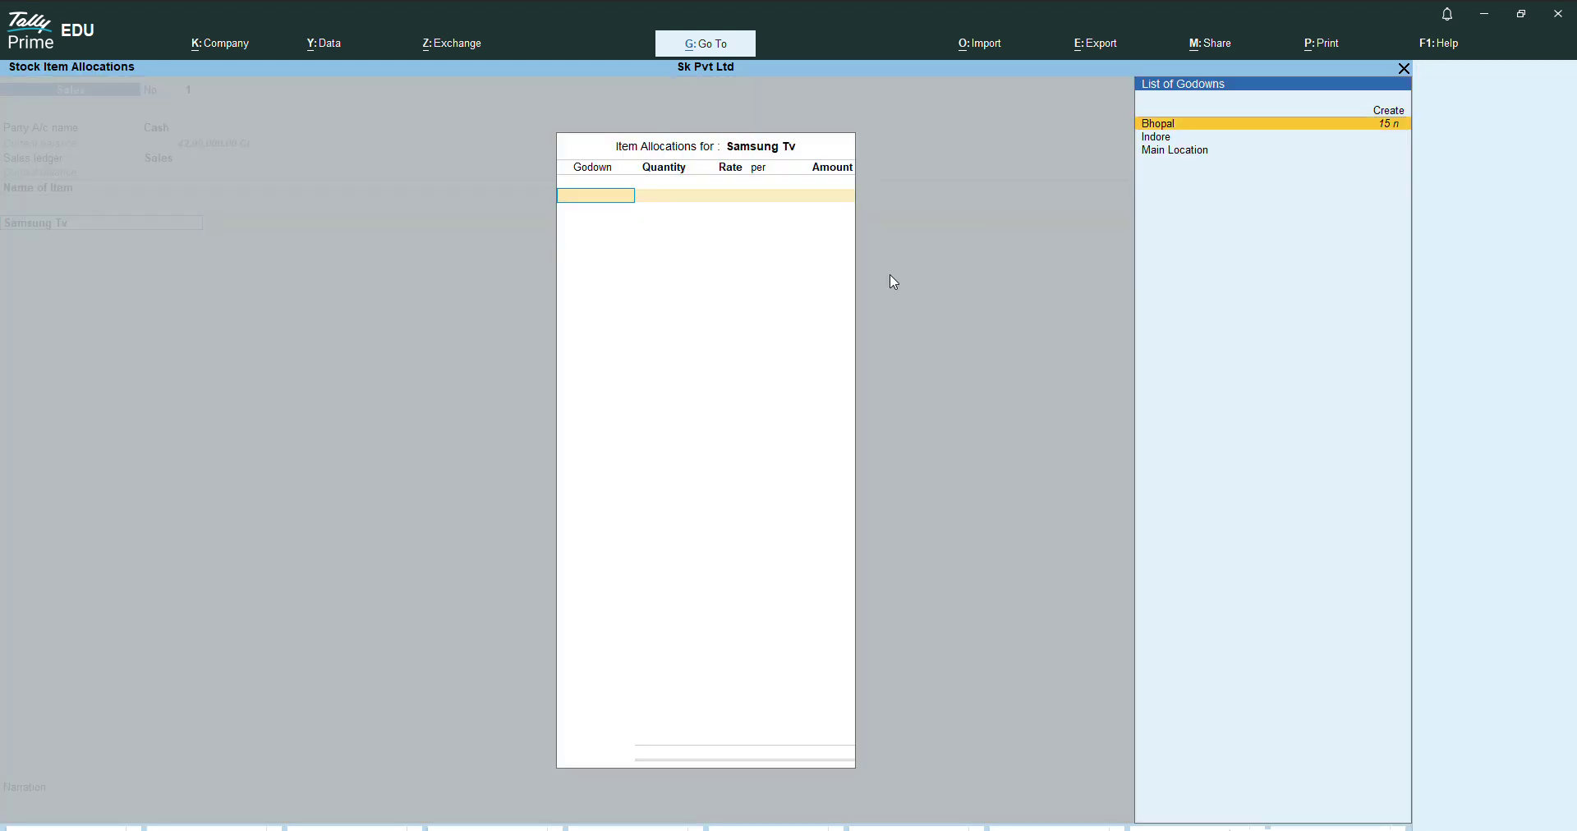
key(Return)
- Set the Samsung Tv allocation to quantity 10 at rate 1,50,000 per n and accept the item line
text(1)
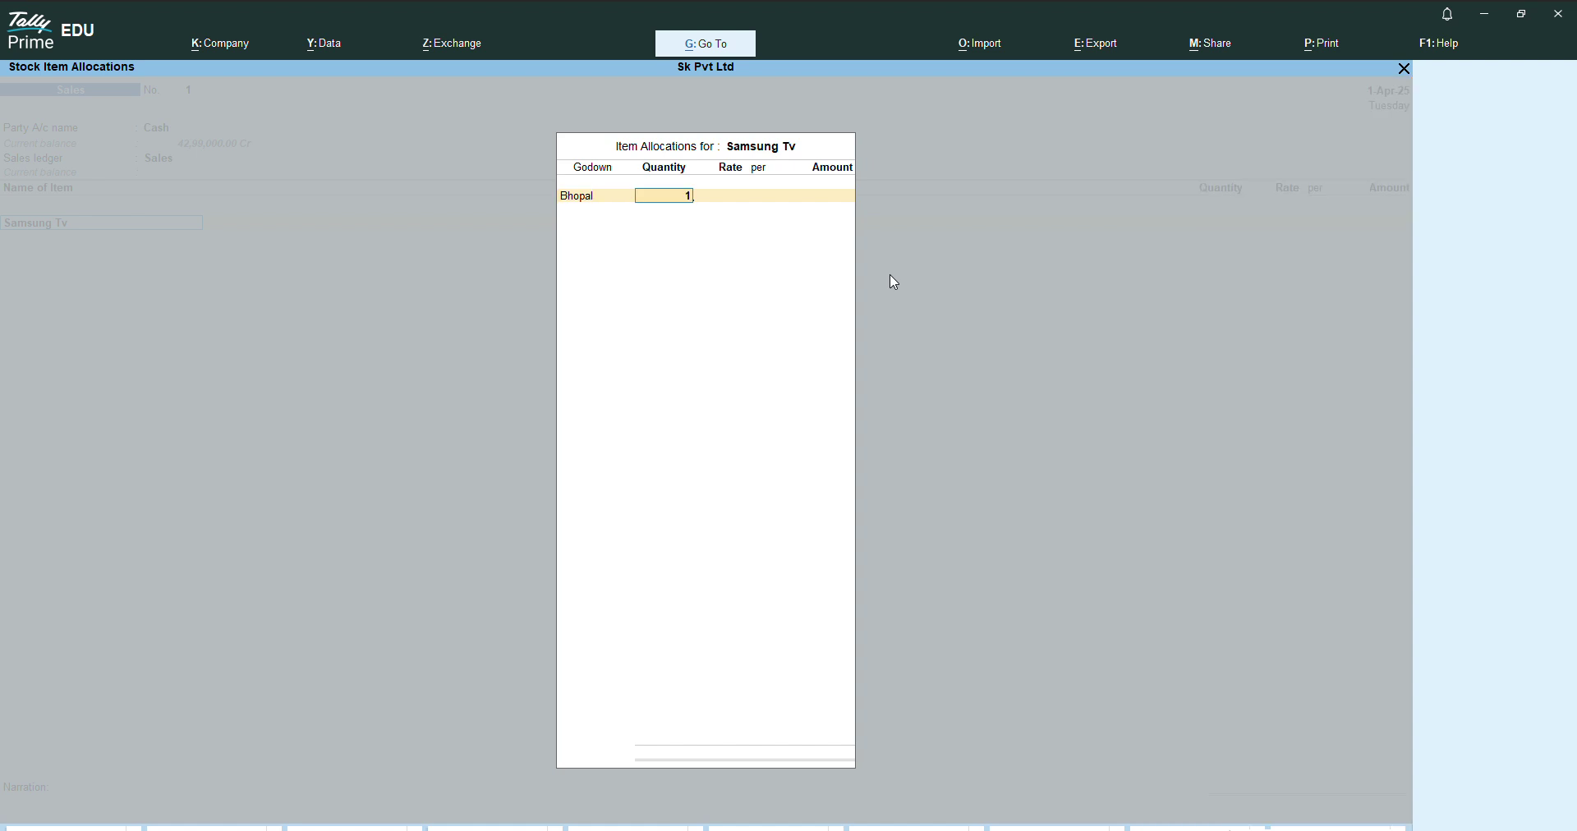
text(0)
key(Return)
text(150000)
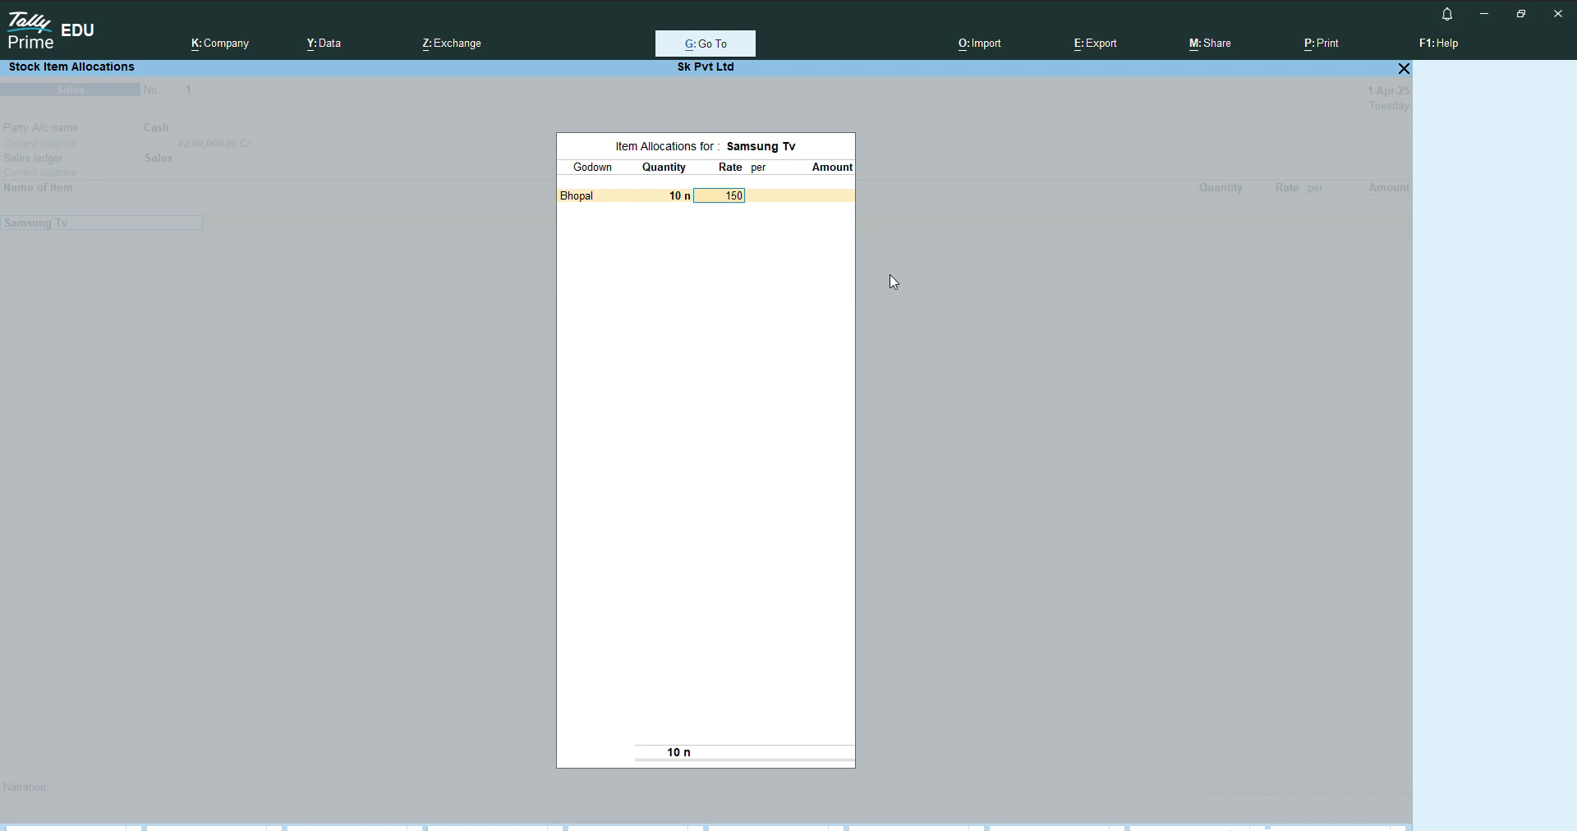
key(Return)
key(Return)
key(Return)
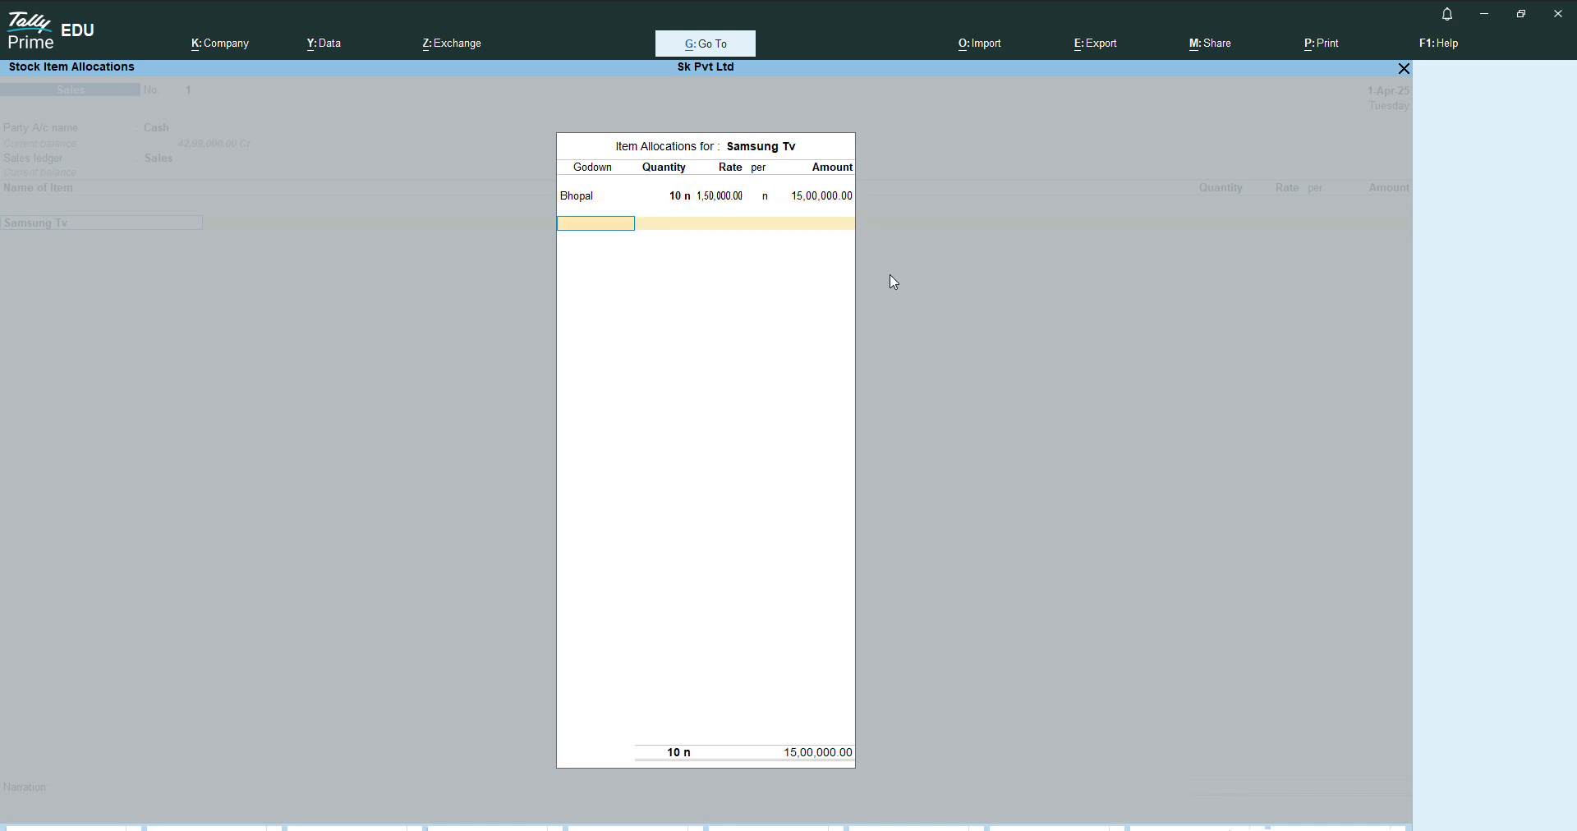
key(Return)
key(Return)
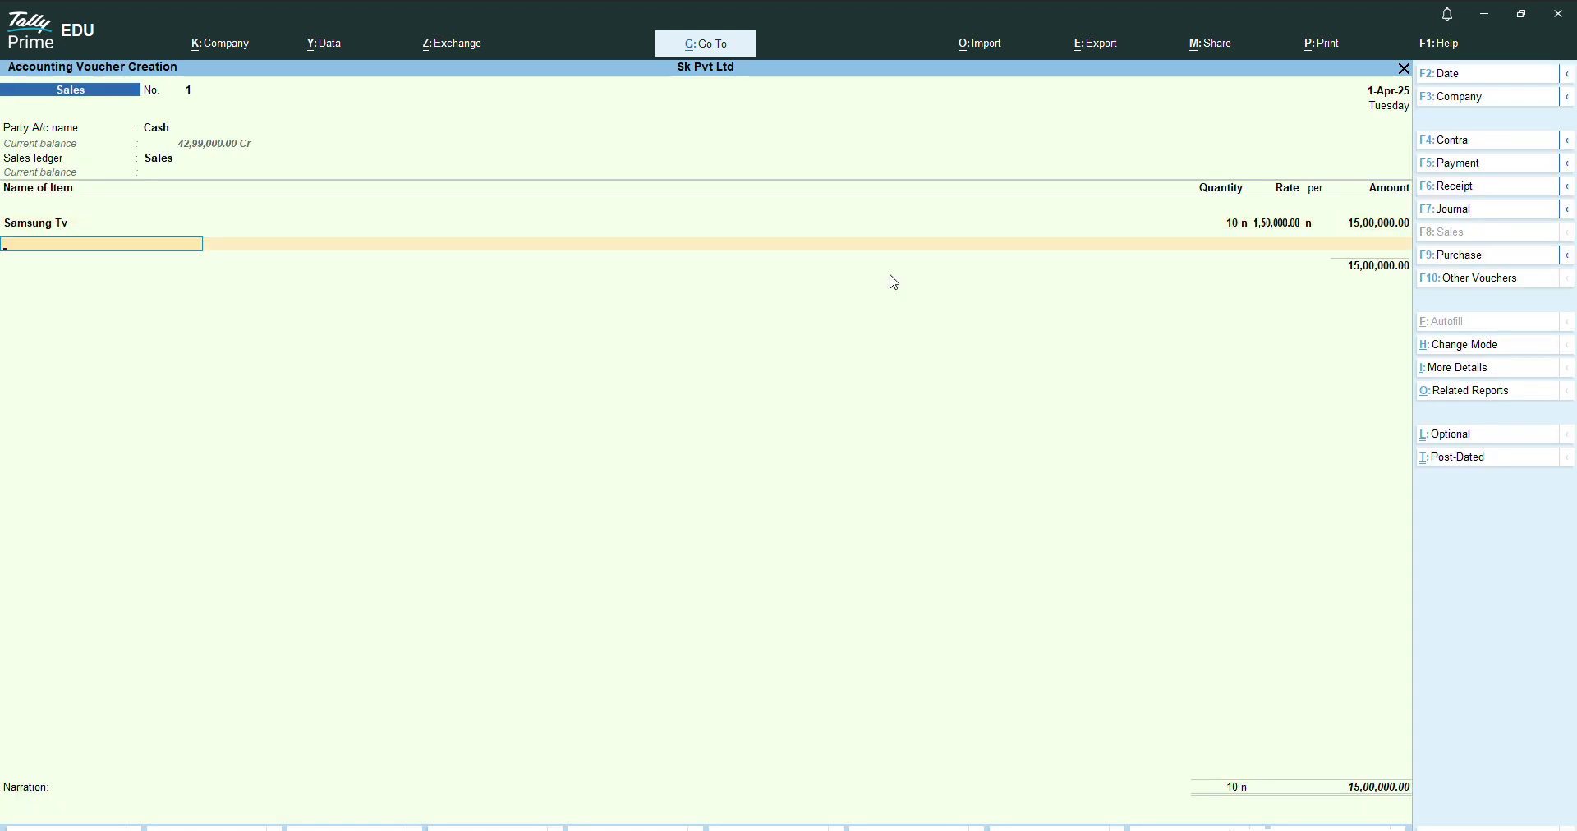
- Add Onida Tv as the second item of the sales voucher and allocate it to the Bhopal godown
key(Down)
key(Down)
key(Down)
key(Down)
key(Down)
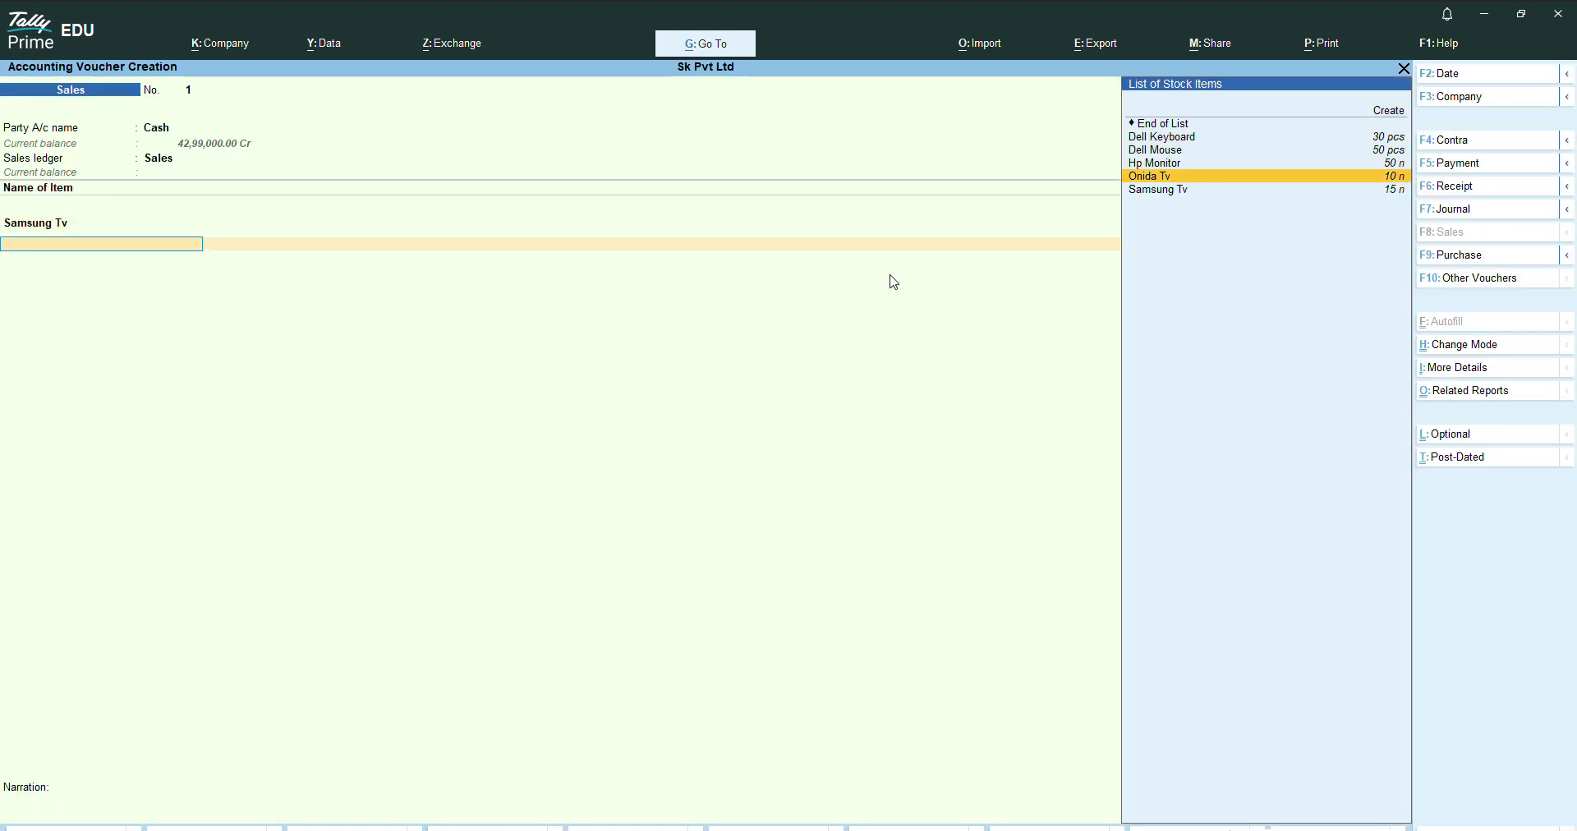
key(Return)
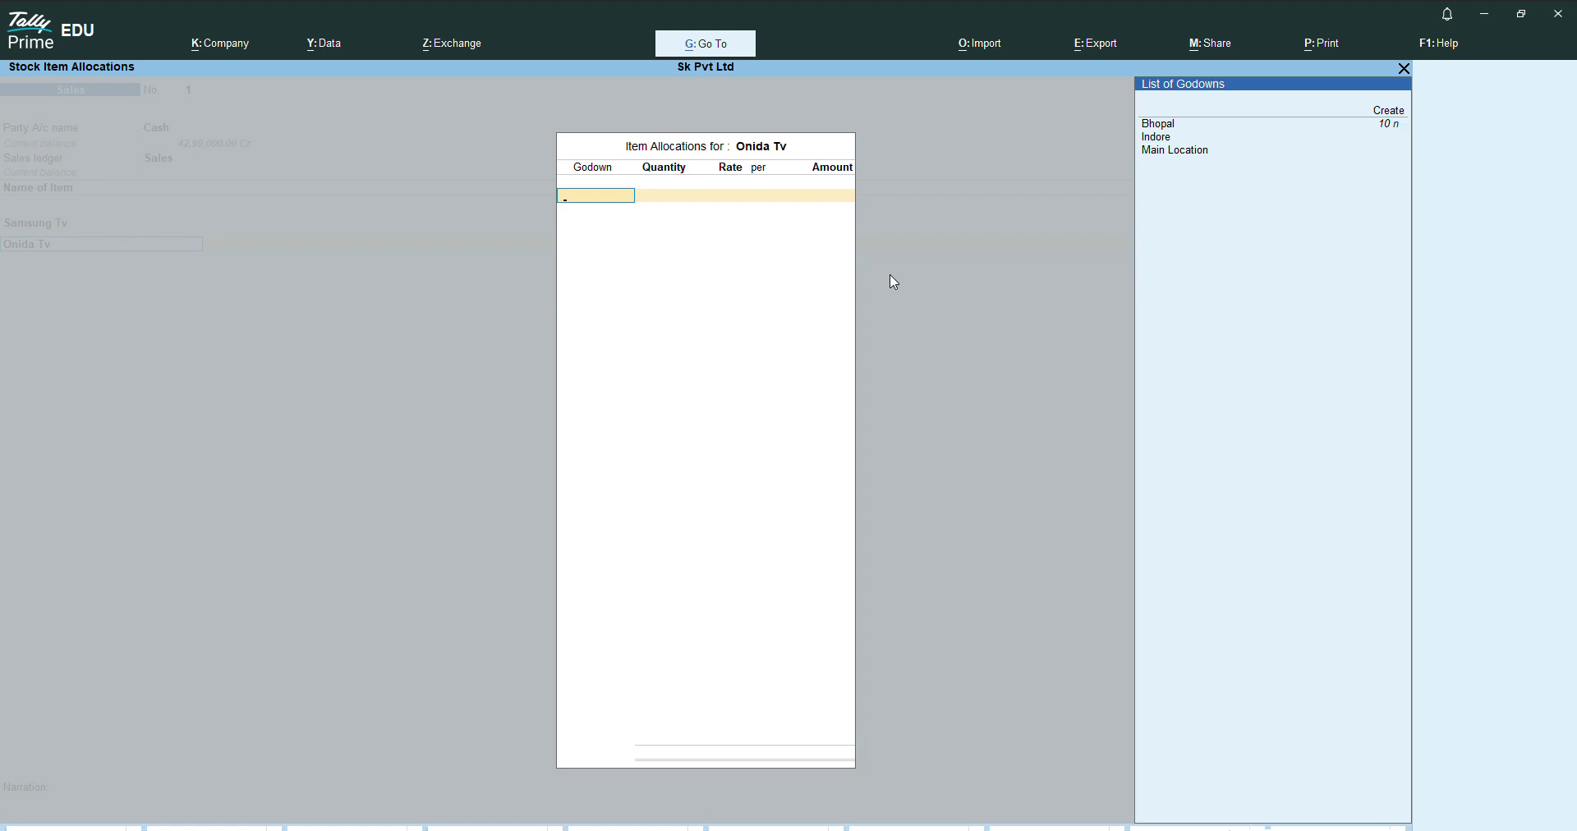
key(Down)
key(Return)
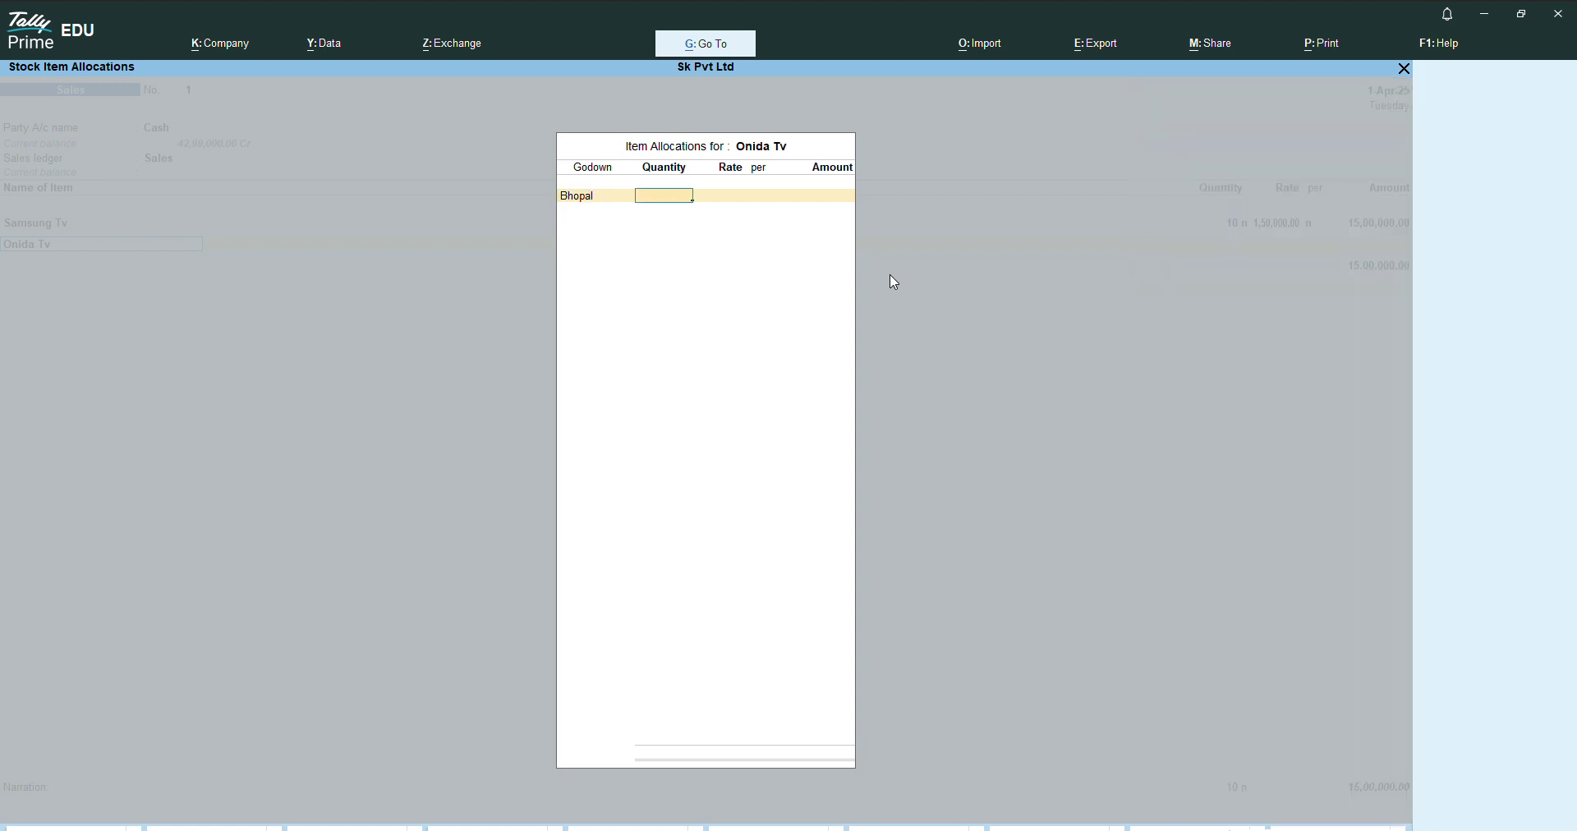
- Set the Onida Tv allocation to quantity 5 at rate 3,00,000 per n and accept the item line
key(Return)
text(3,00,000)
key(Return)
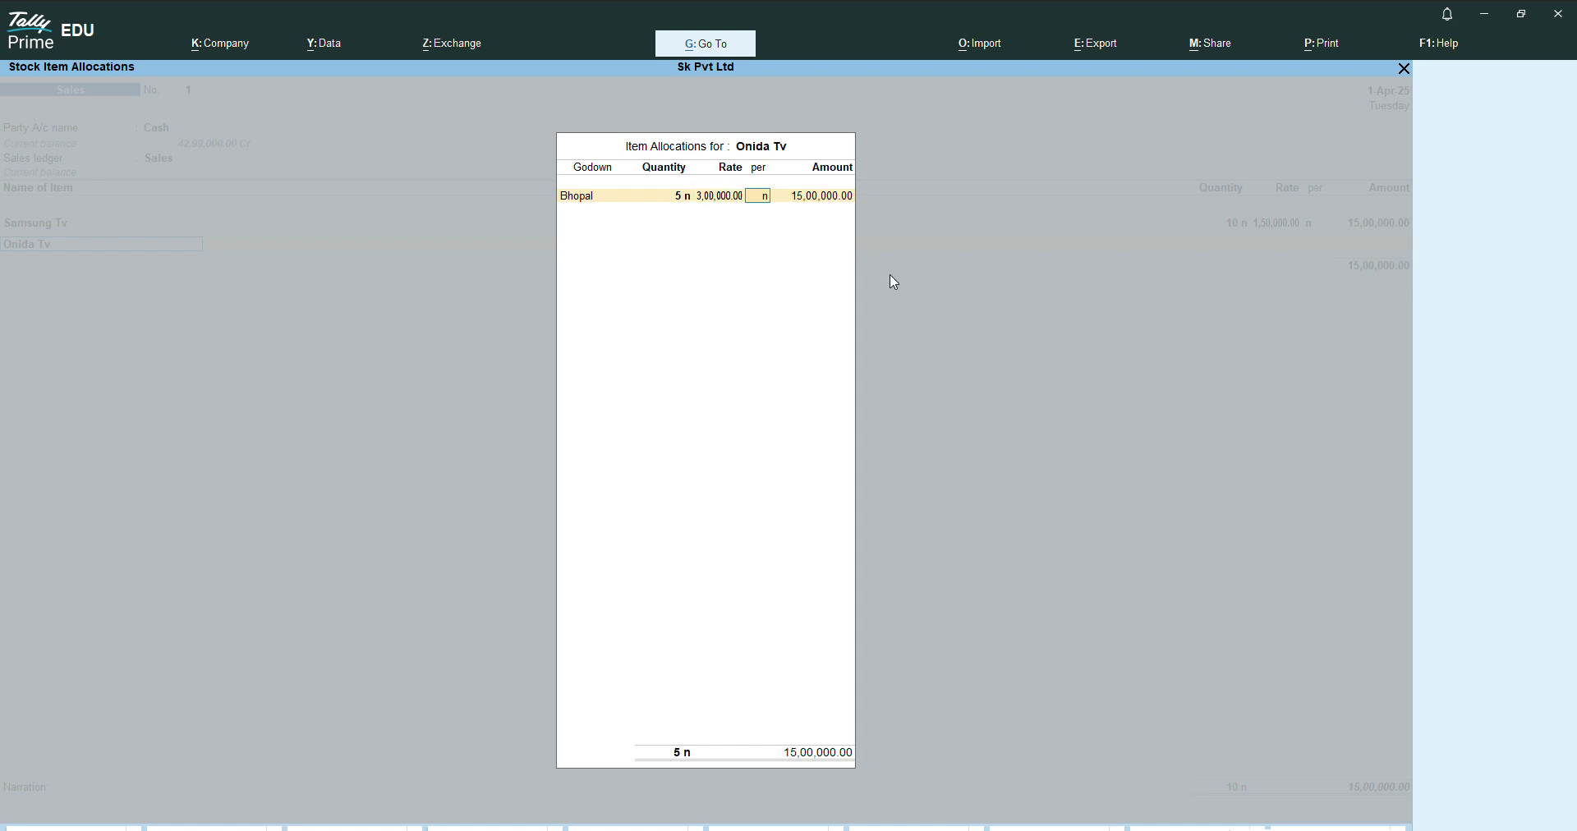
key(Return)
key(Return)
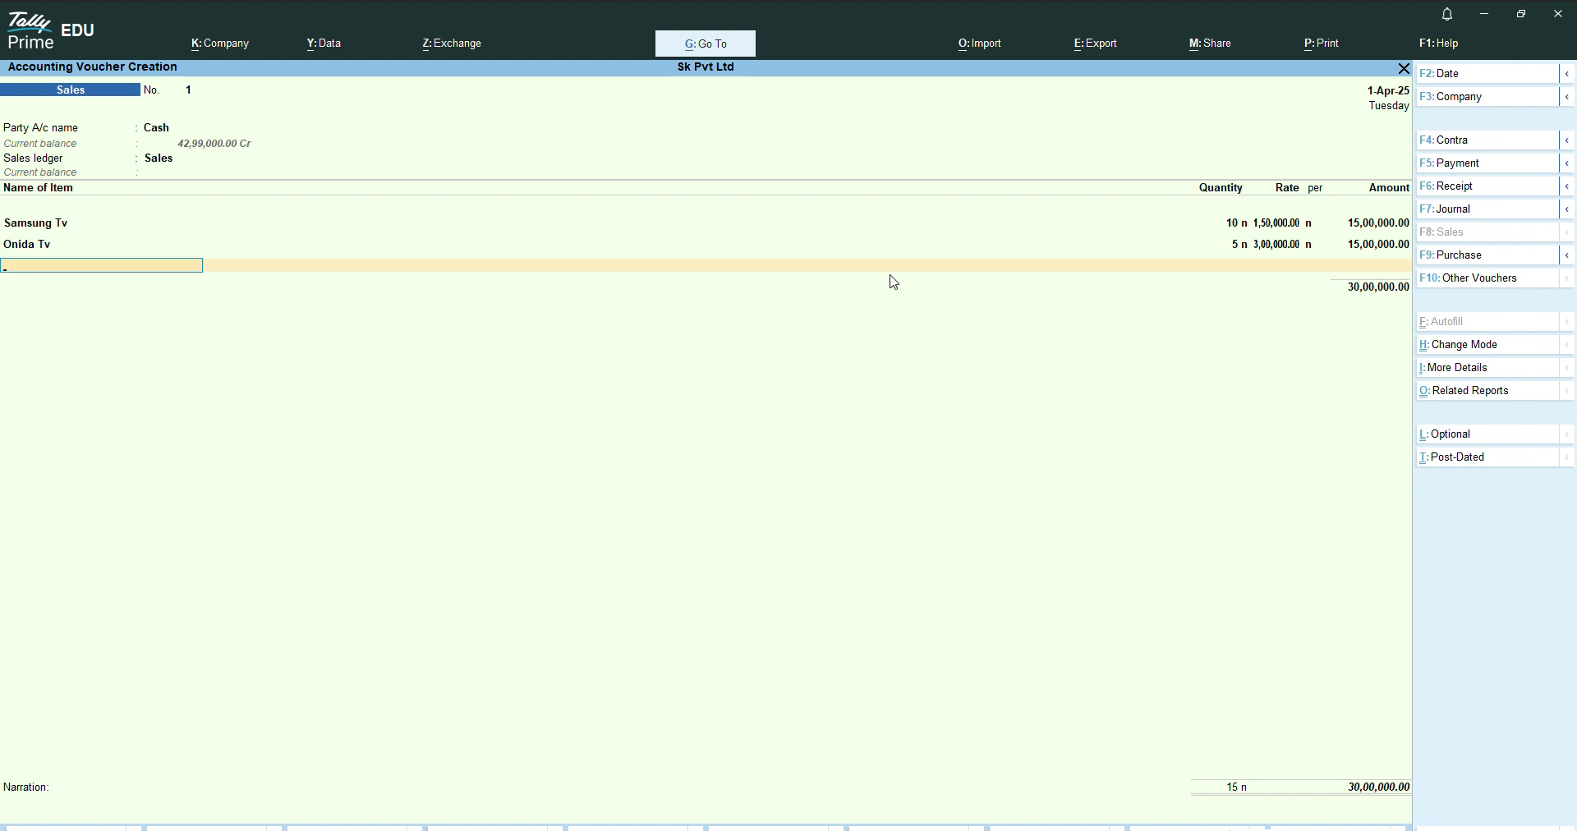
- Add Hp Monitor as the third item of the sales voucher and allocate it to the Indore godown
key(Down)
key(Down)
key(Down)
key(Down)
key(Down)
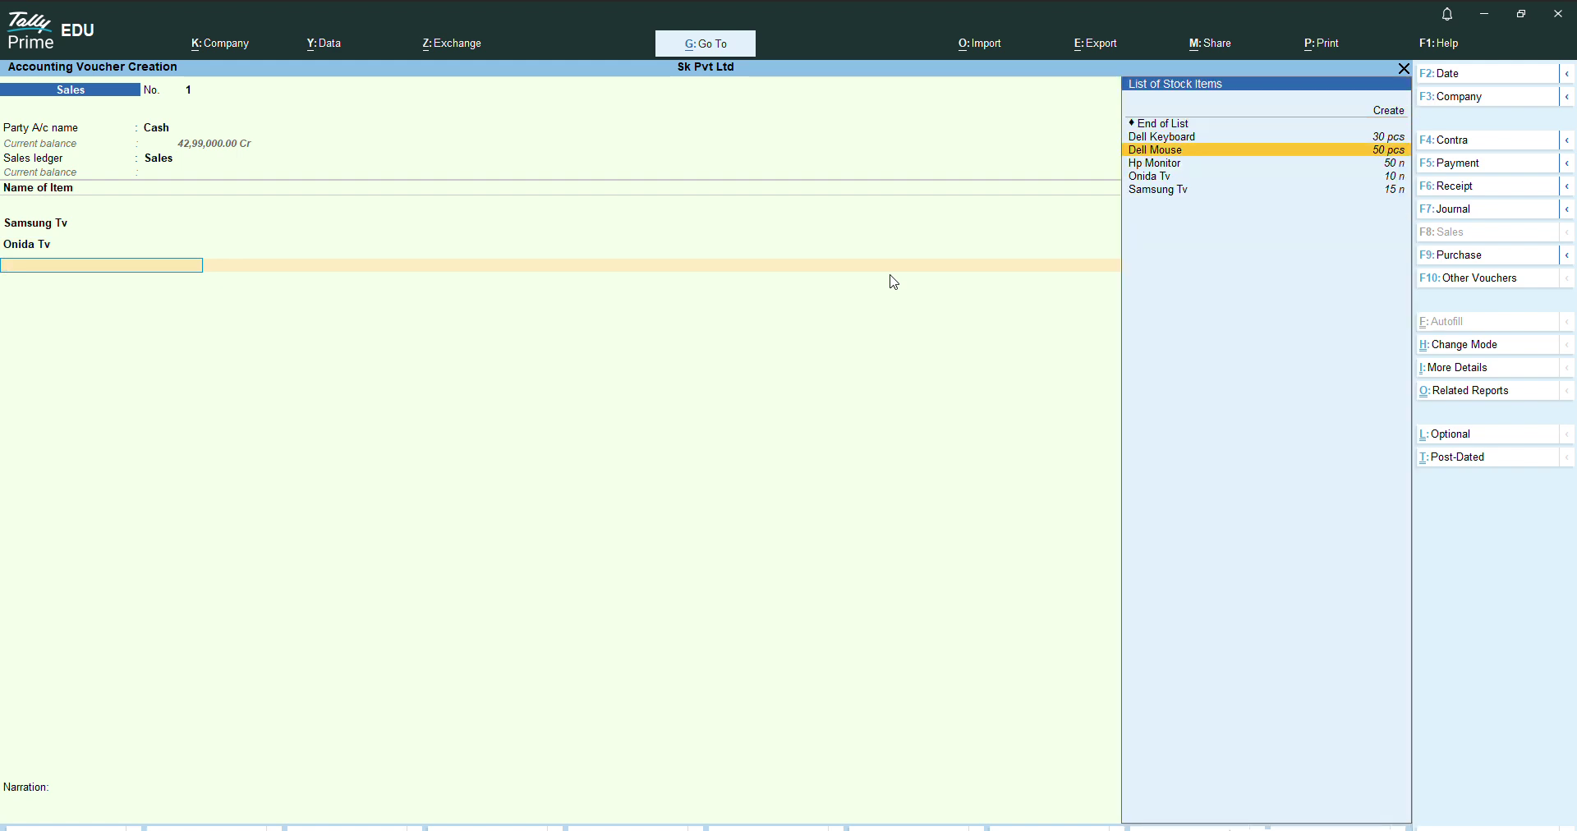
key(Return)
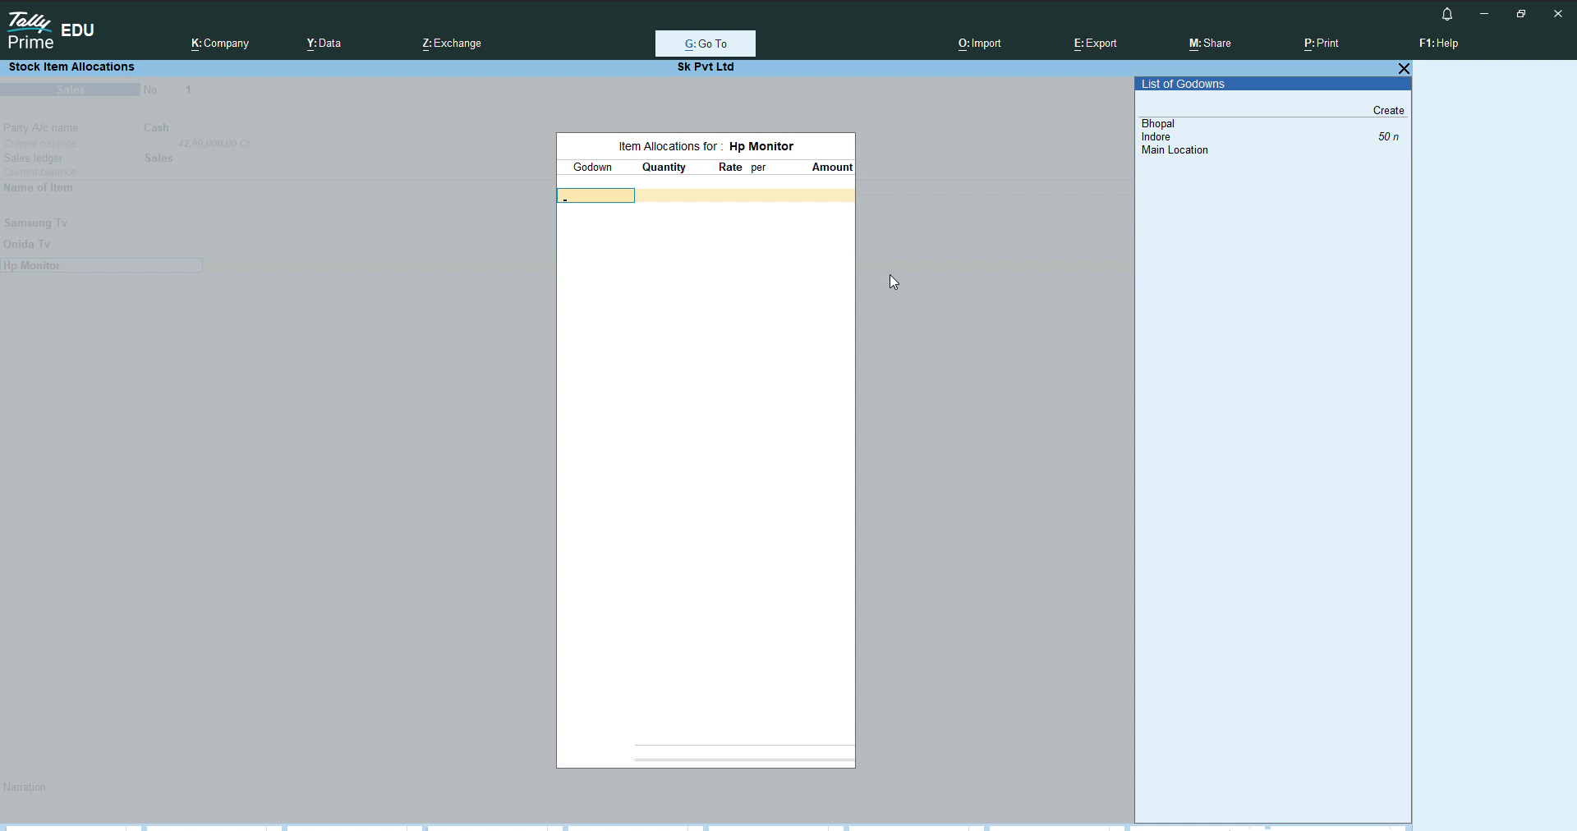
key(Down)
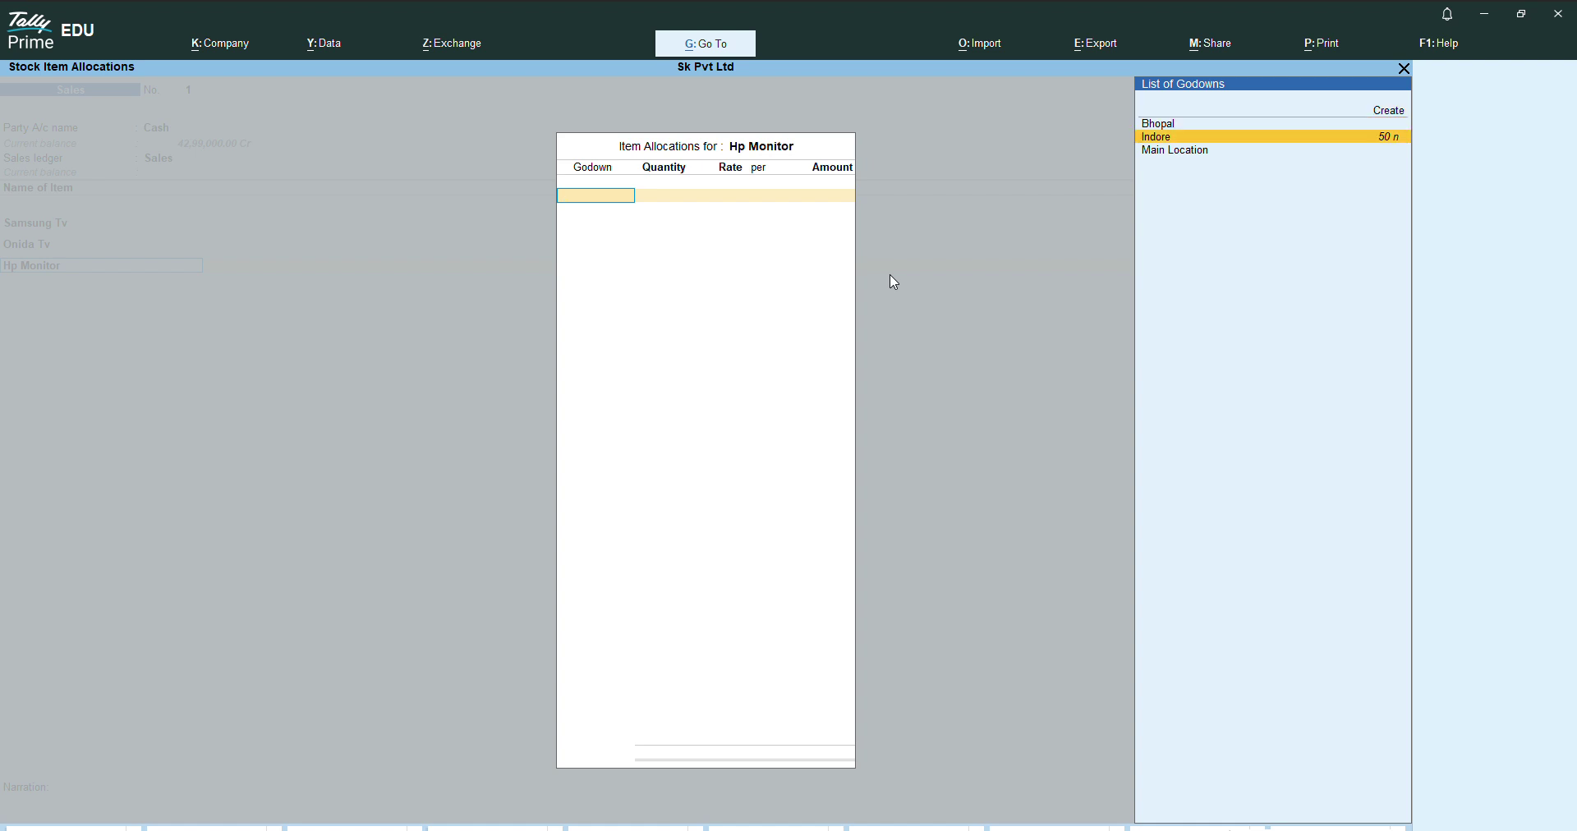
key(Return)
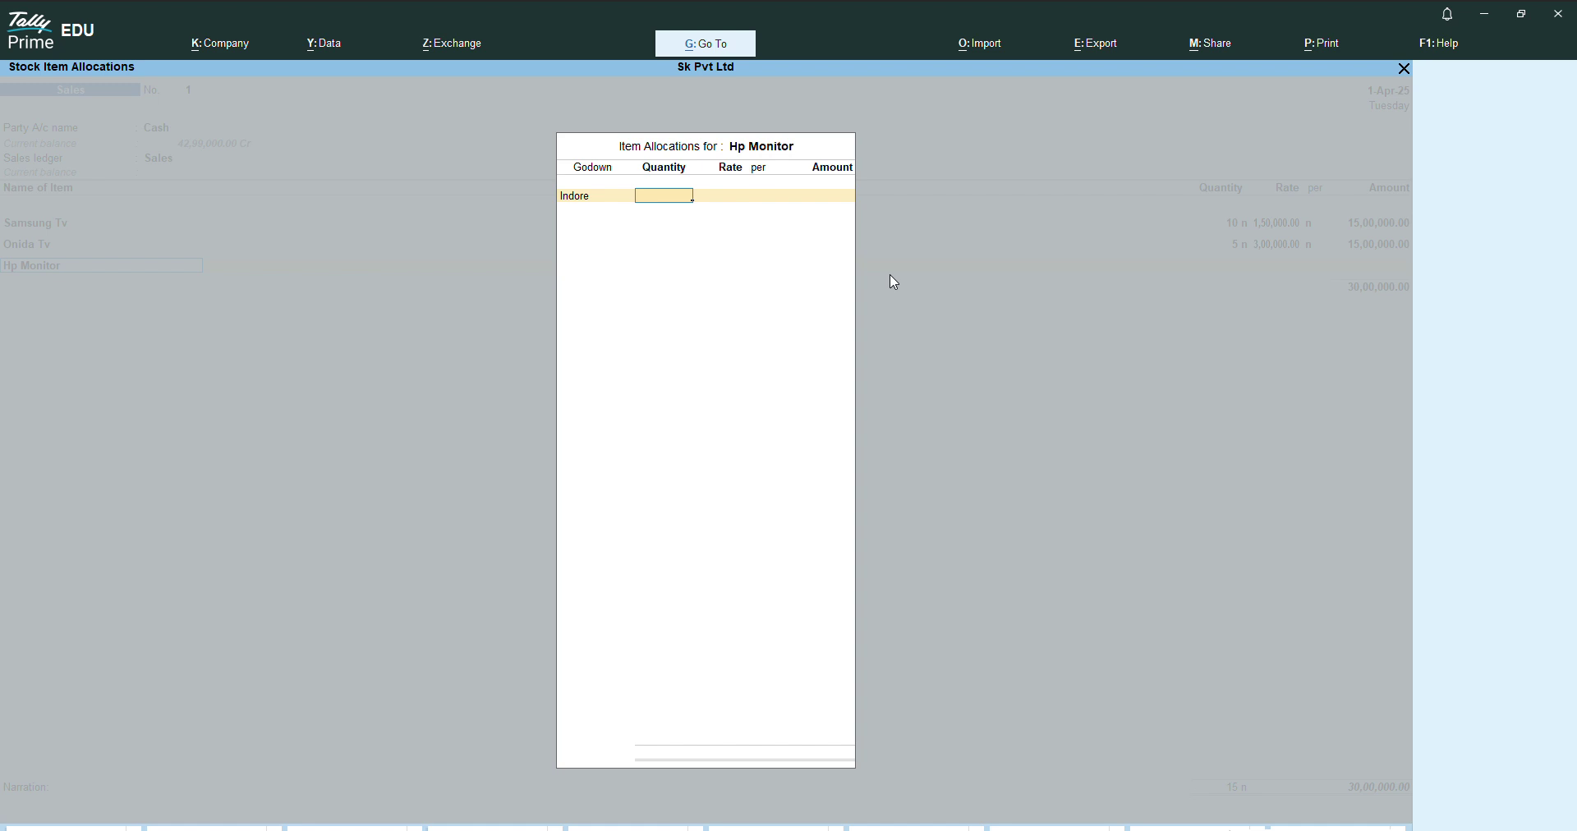
key(BackSpace)
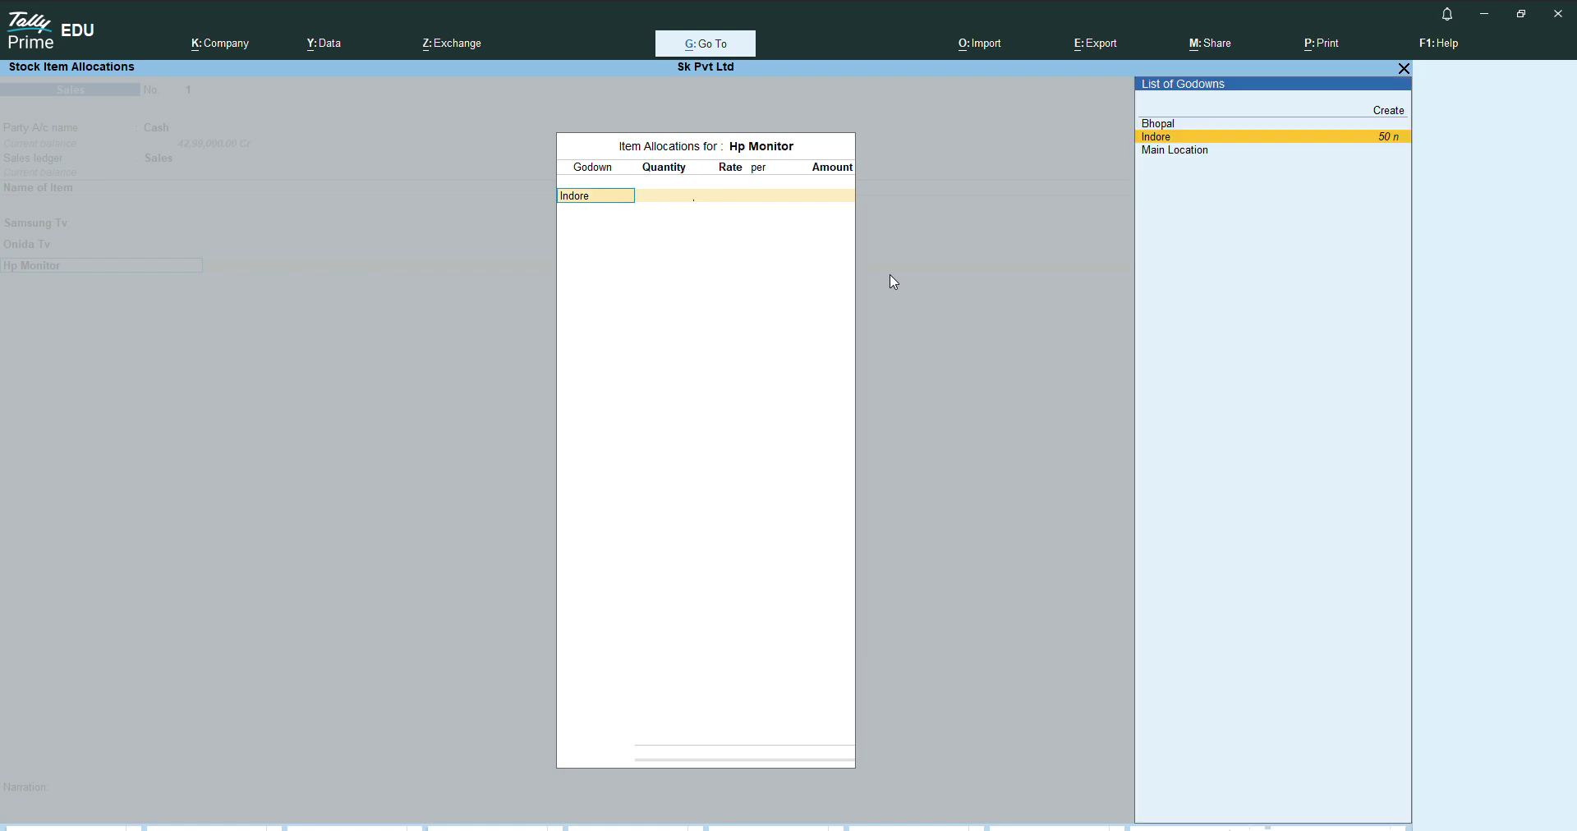
key(Return)
- Set the Hp Monitor allocation to quantity 40 at rate 8,000 per n and accept the item line
text(40)
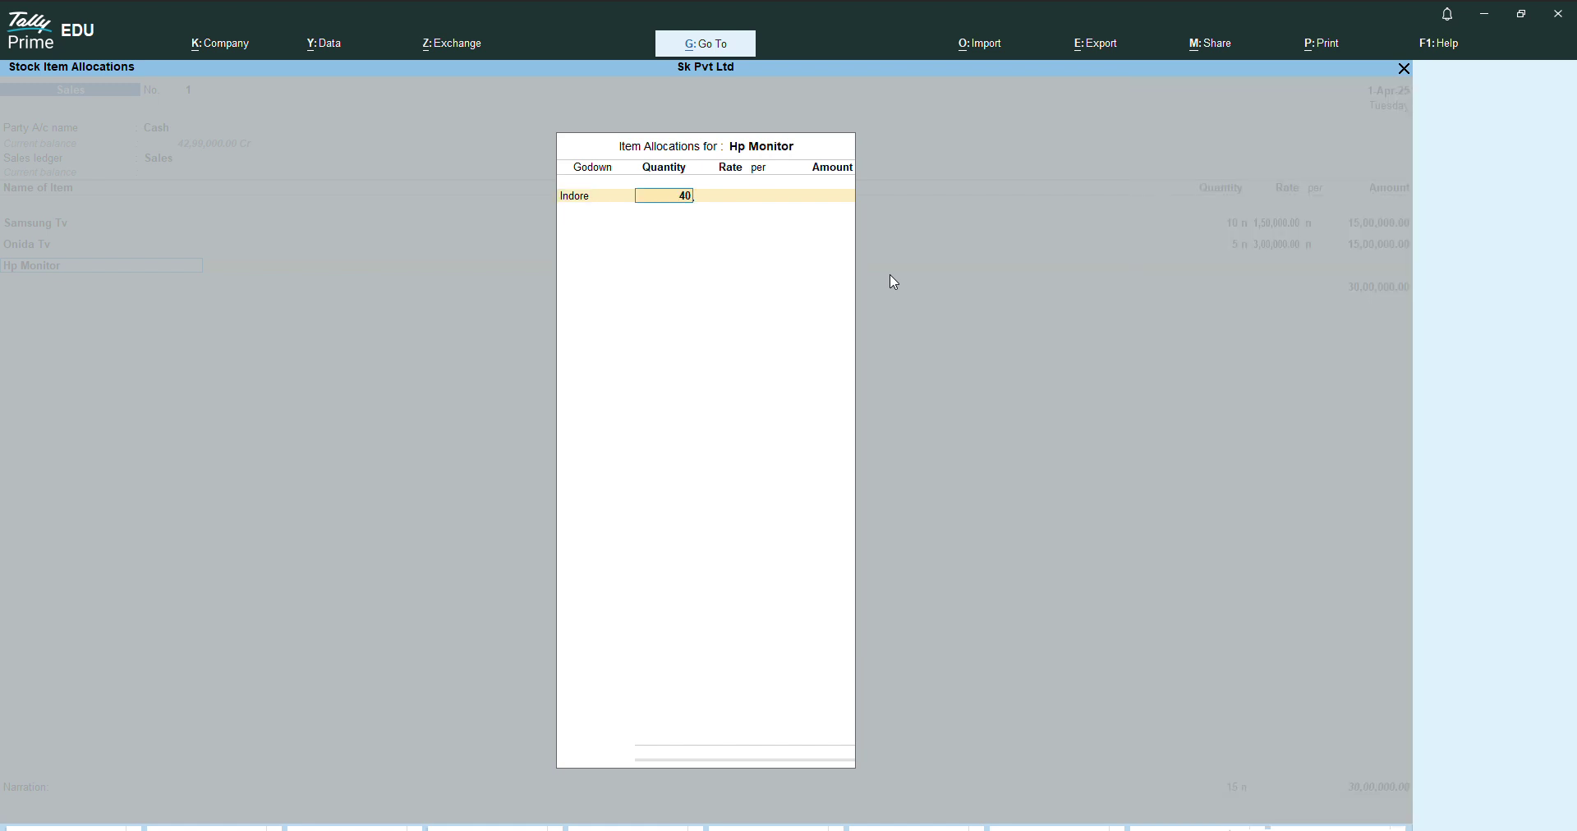
key(Return)
text(8,000)
key(Return)
key(Return)
key(Return)
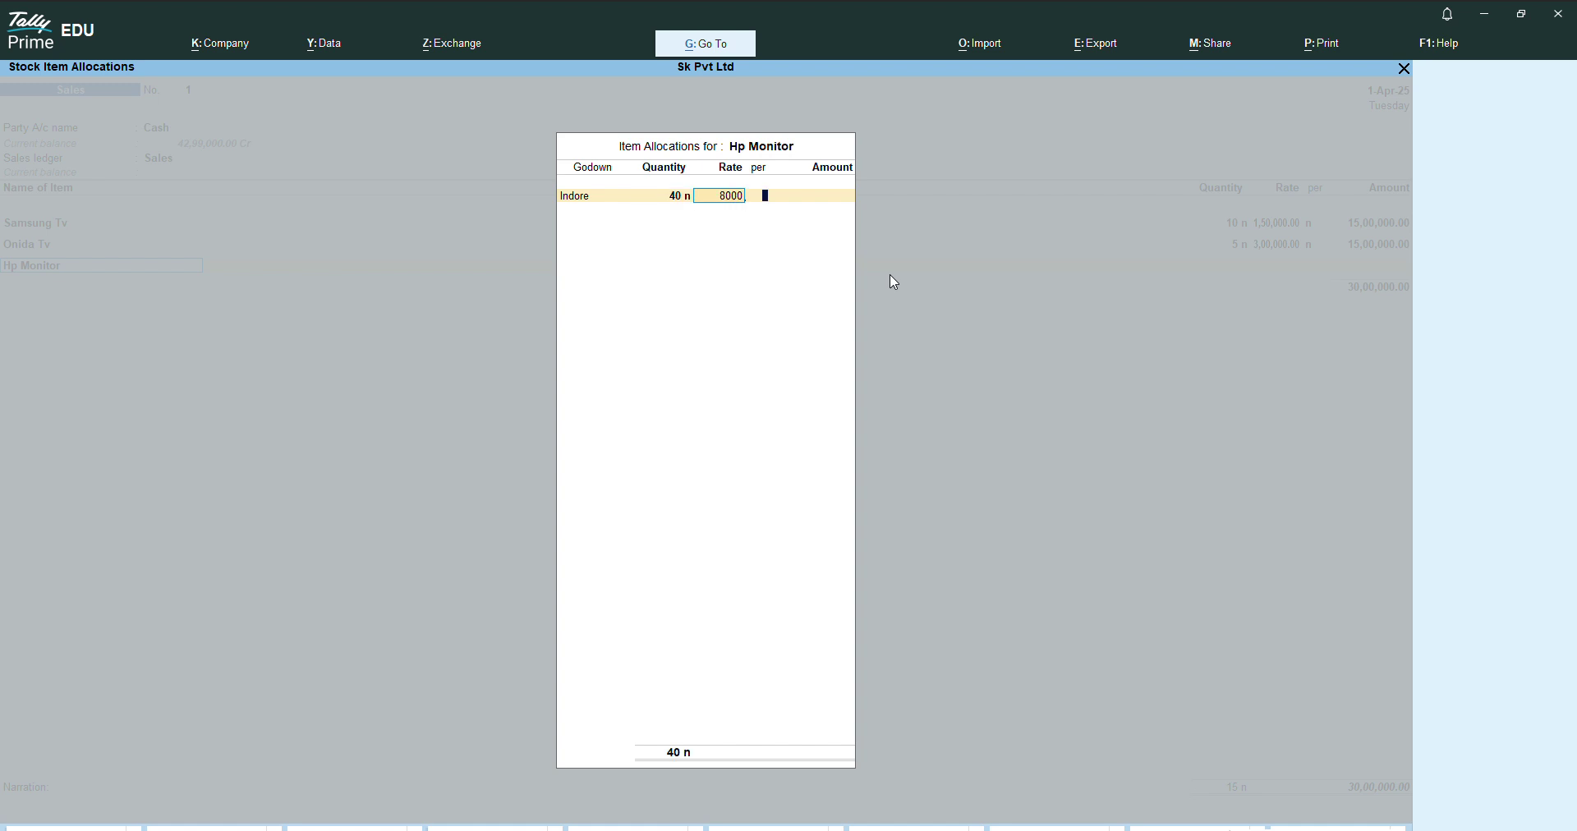
key(Return)
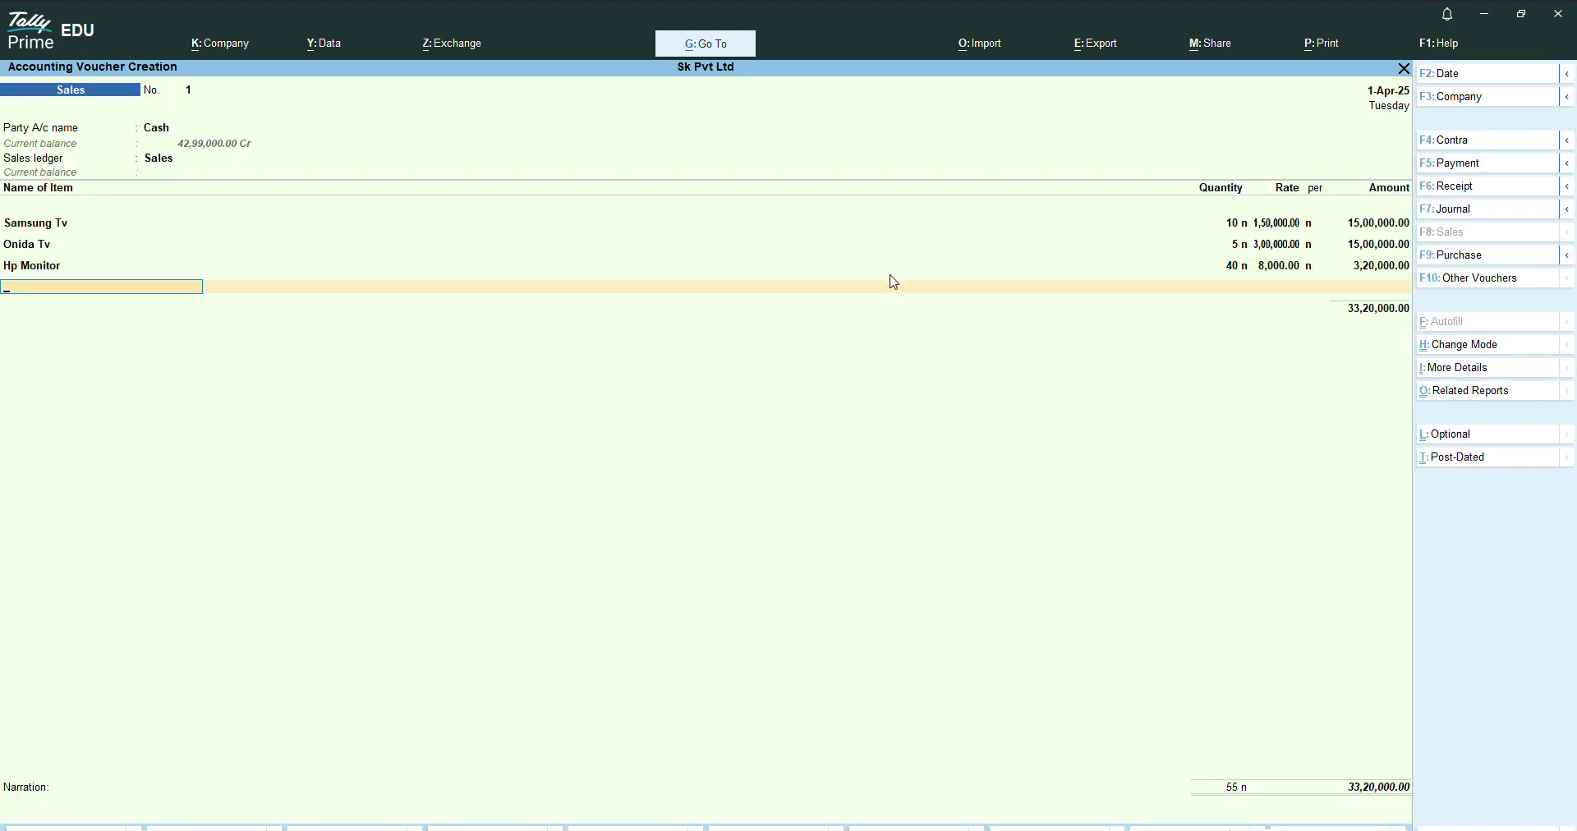
- Add Dell Mouse as the fourth item of the sales voucher and allocate it to the Indore godown
key(Down)
key(Down)
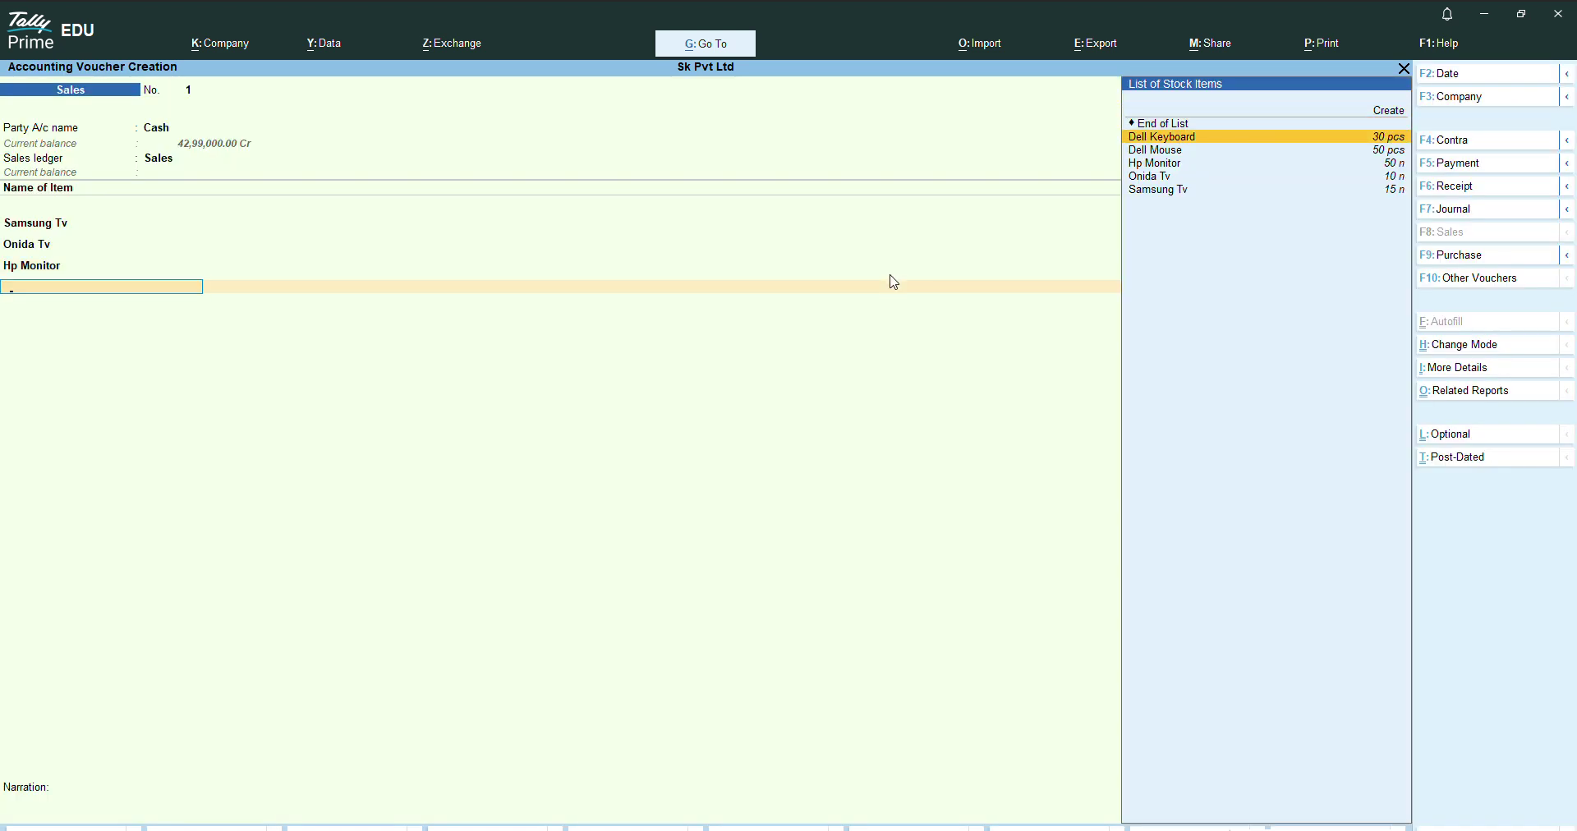
key(Down)
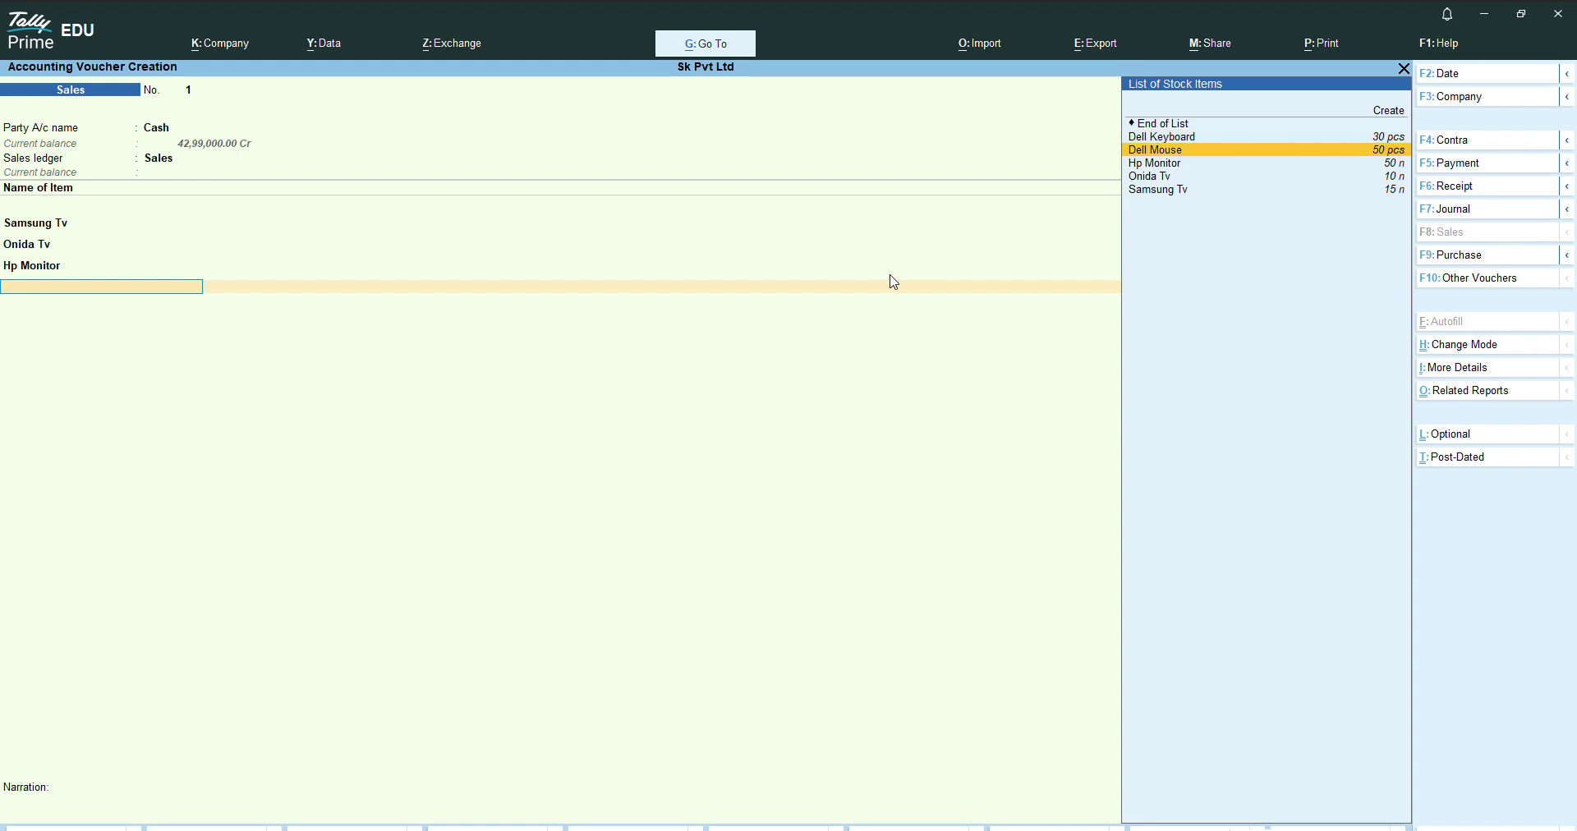
key(Up)
key(Down)
key(Return)
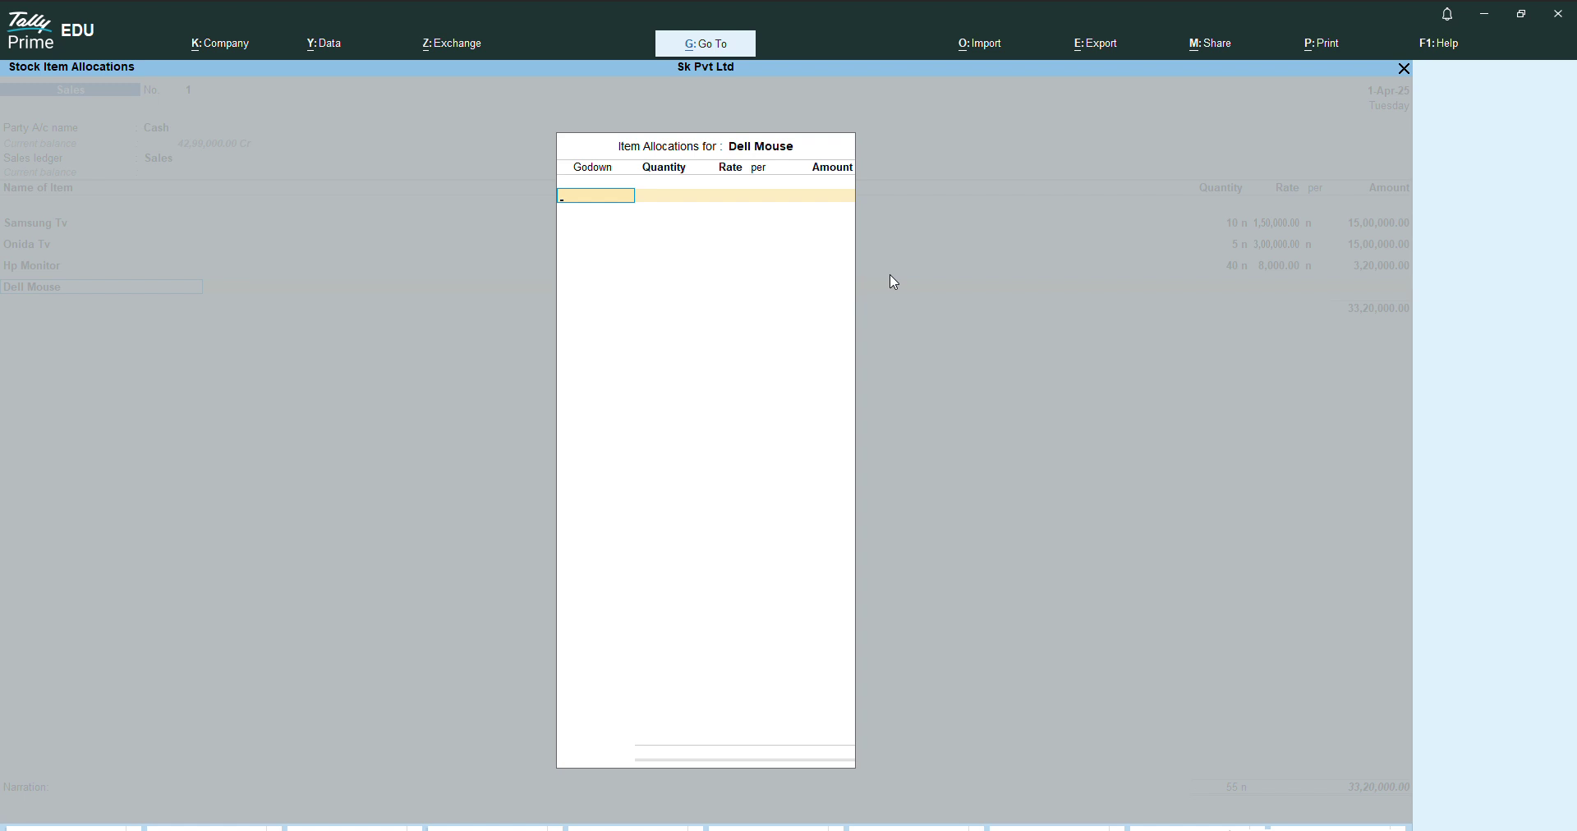
key(Down)
key(Down)
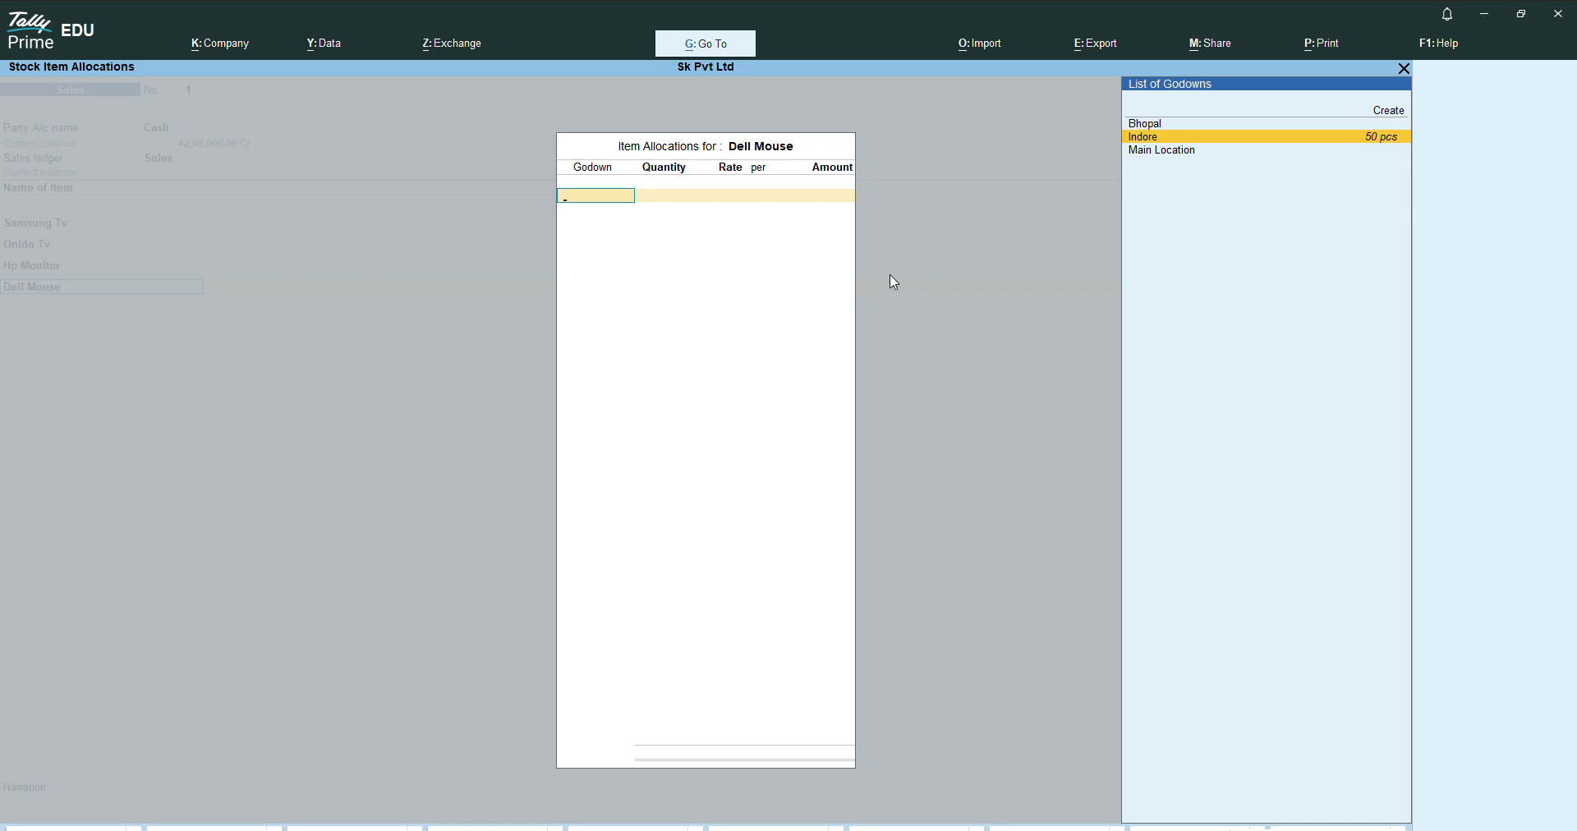
key(Return)
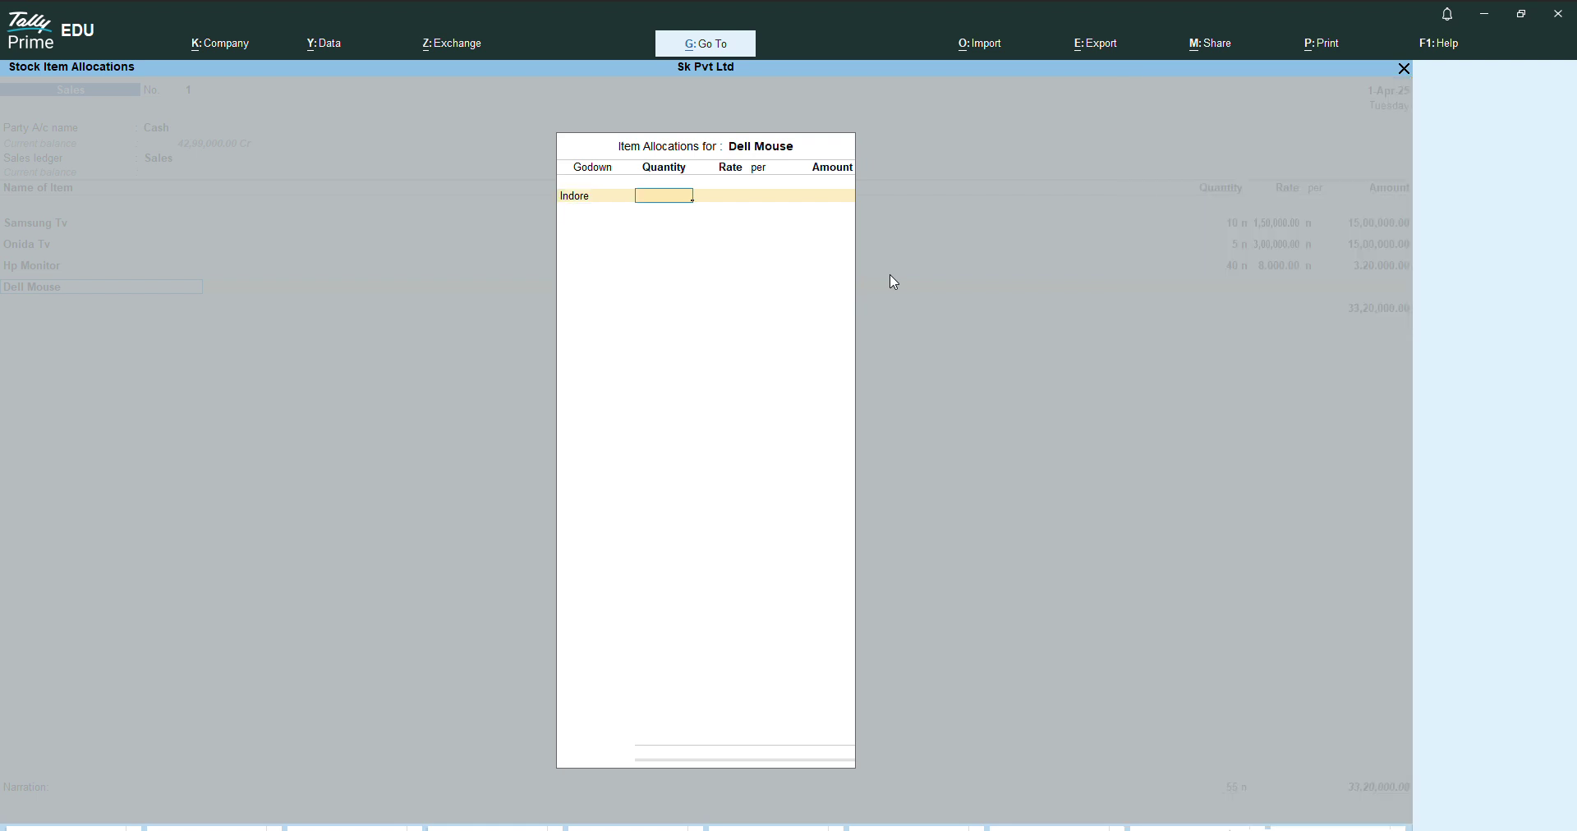
- Set the Dell Mouse allocation to quantity 40 at rate 600 per pcs and accept the item line
text(40)
key(Return)
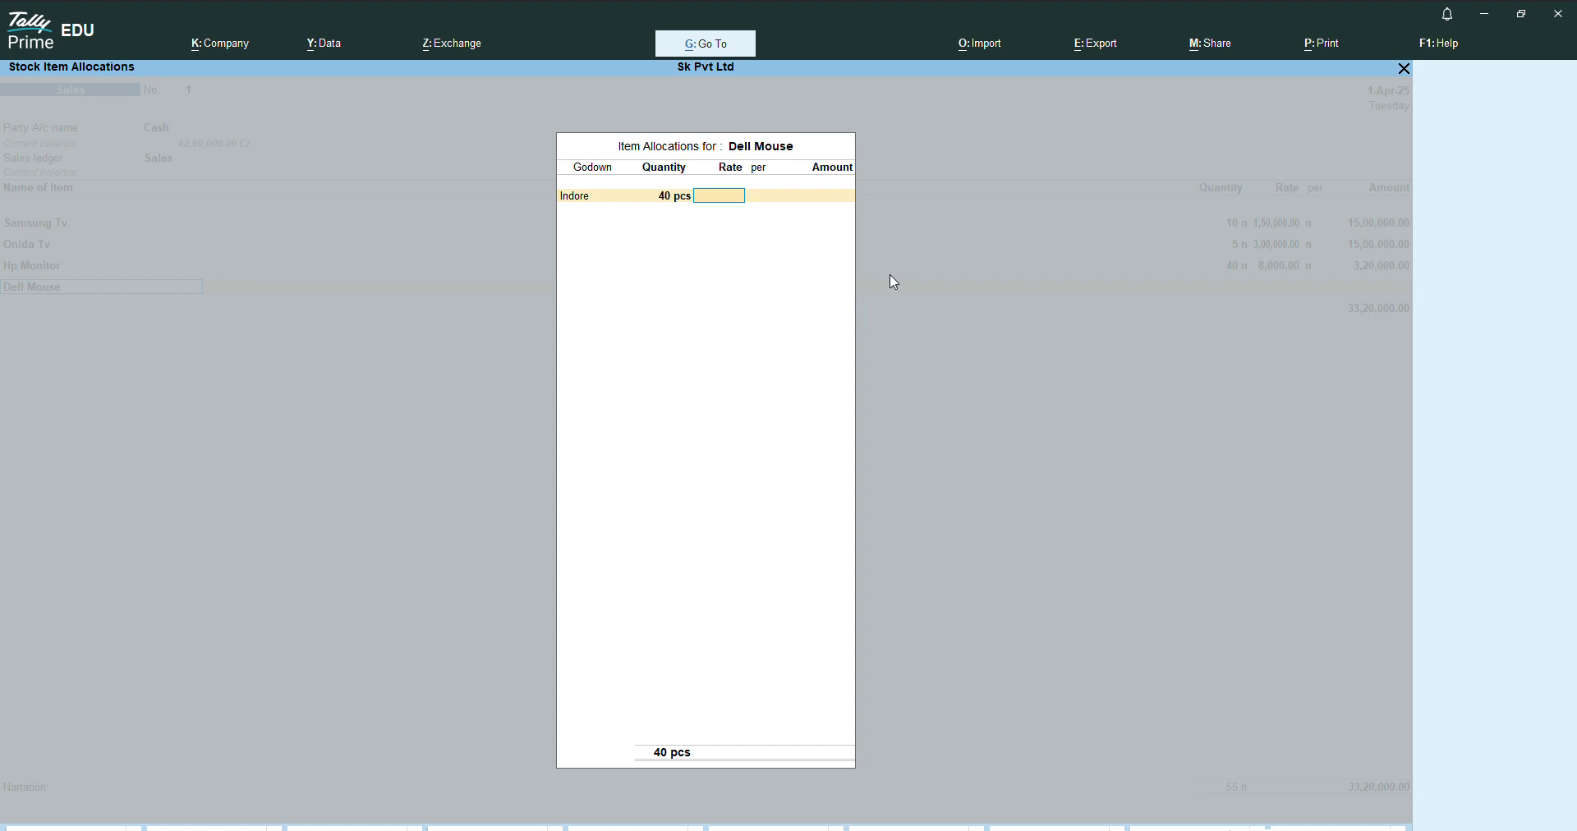
text(600)
key(Return)
key(Return)
key(Return)
key(Return)
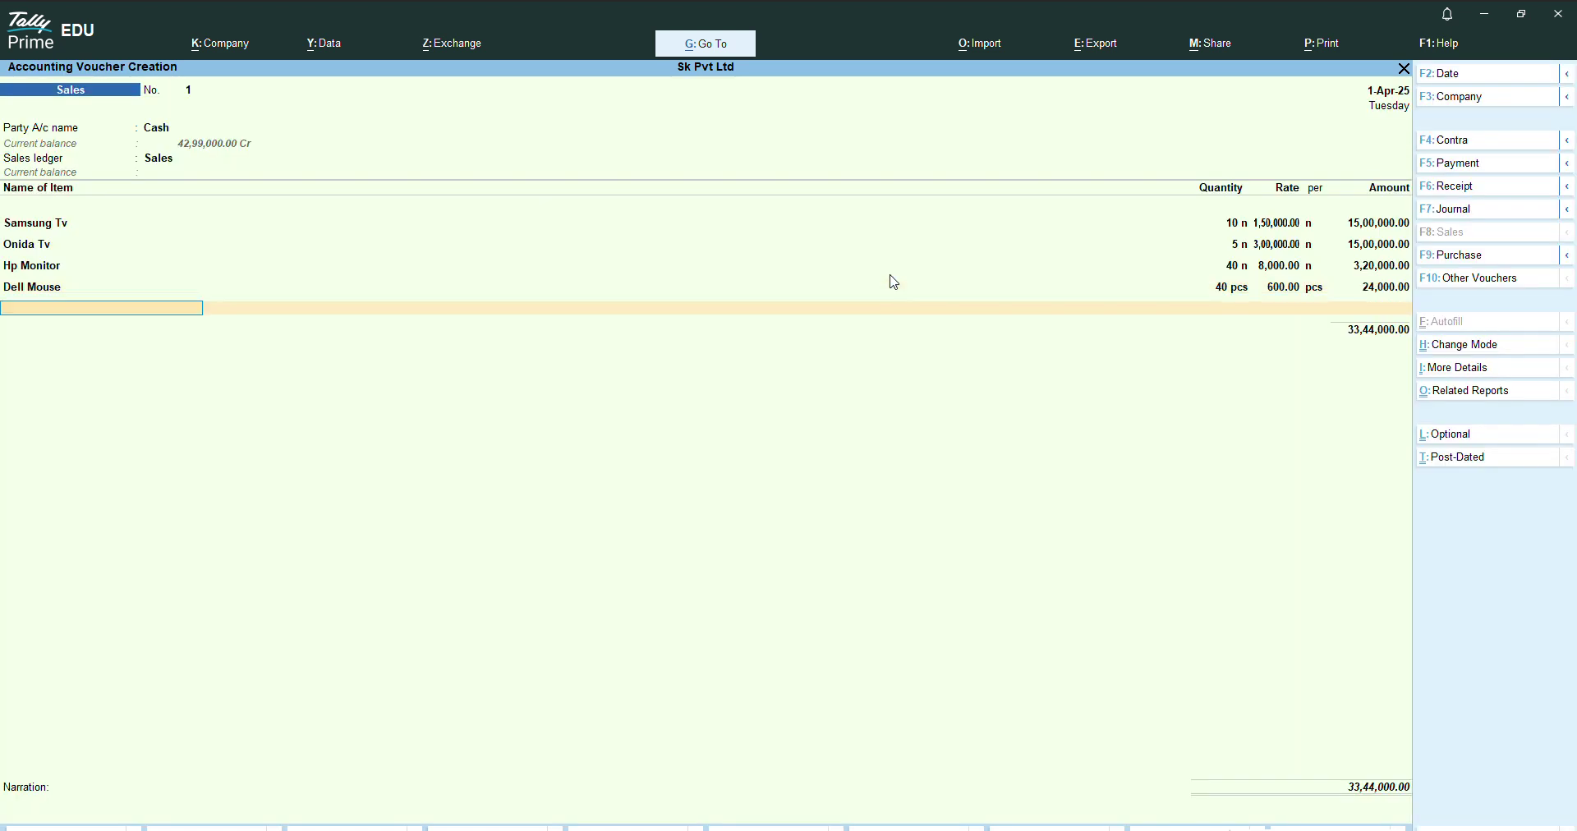
- Add Dell Keyboard as the fifth item of the sales voucher and allocate it to the Indore godown
key(Down)
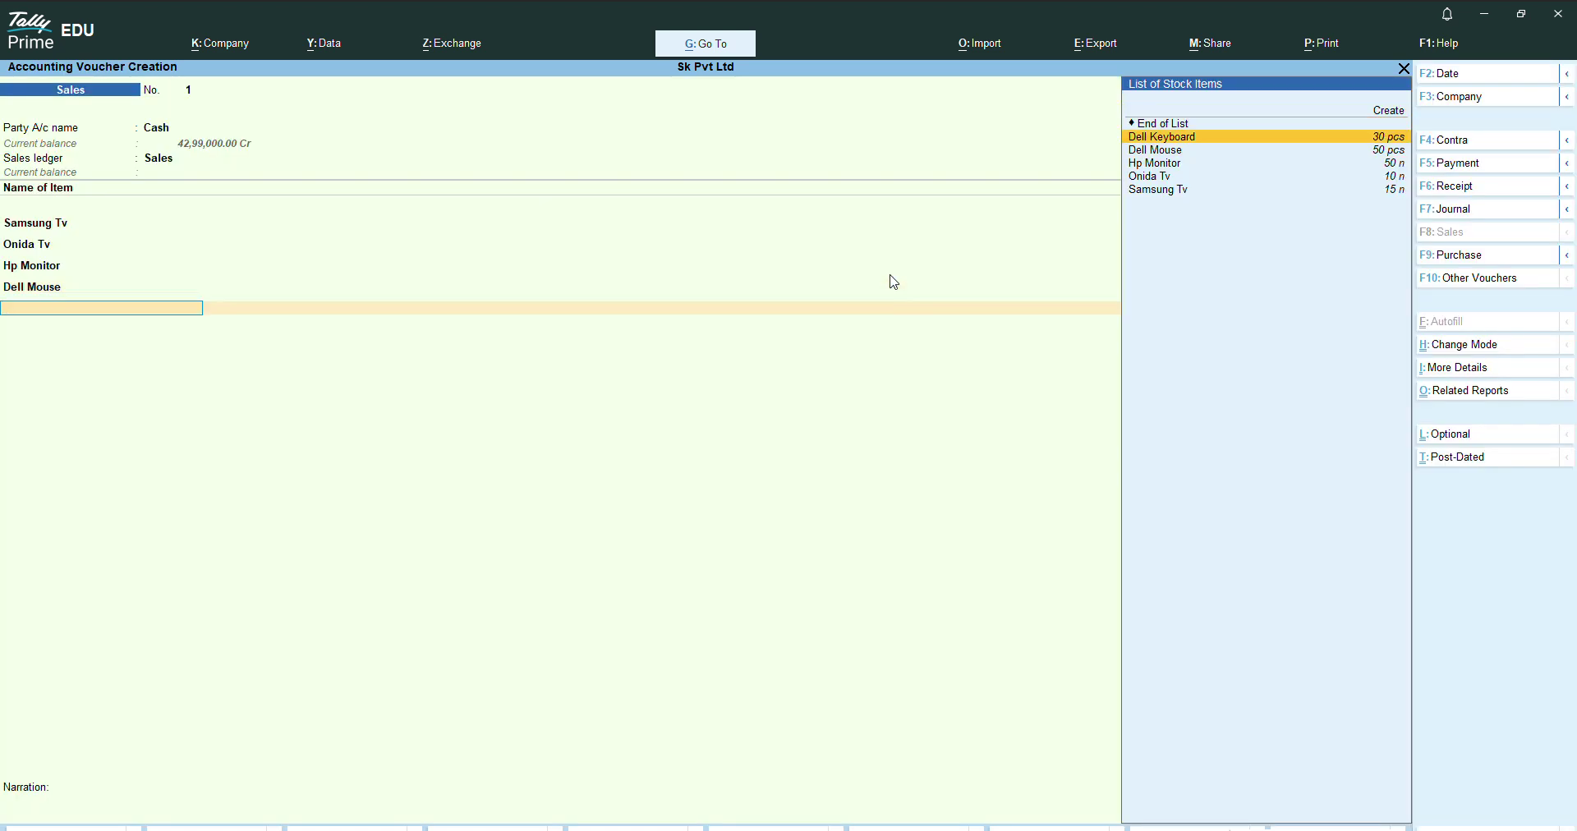
key(Return)
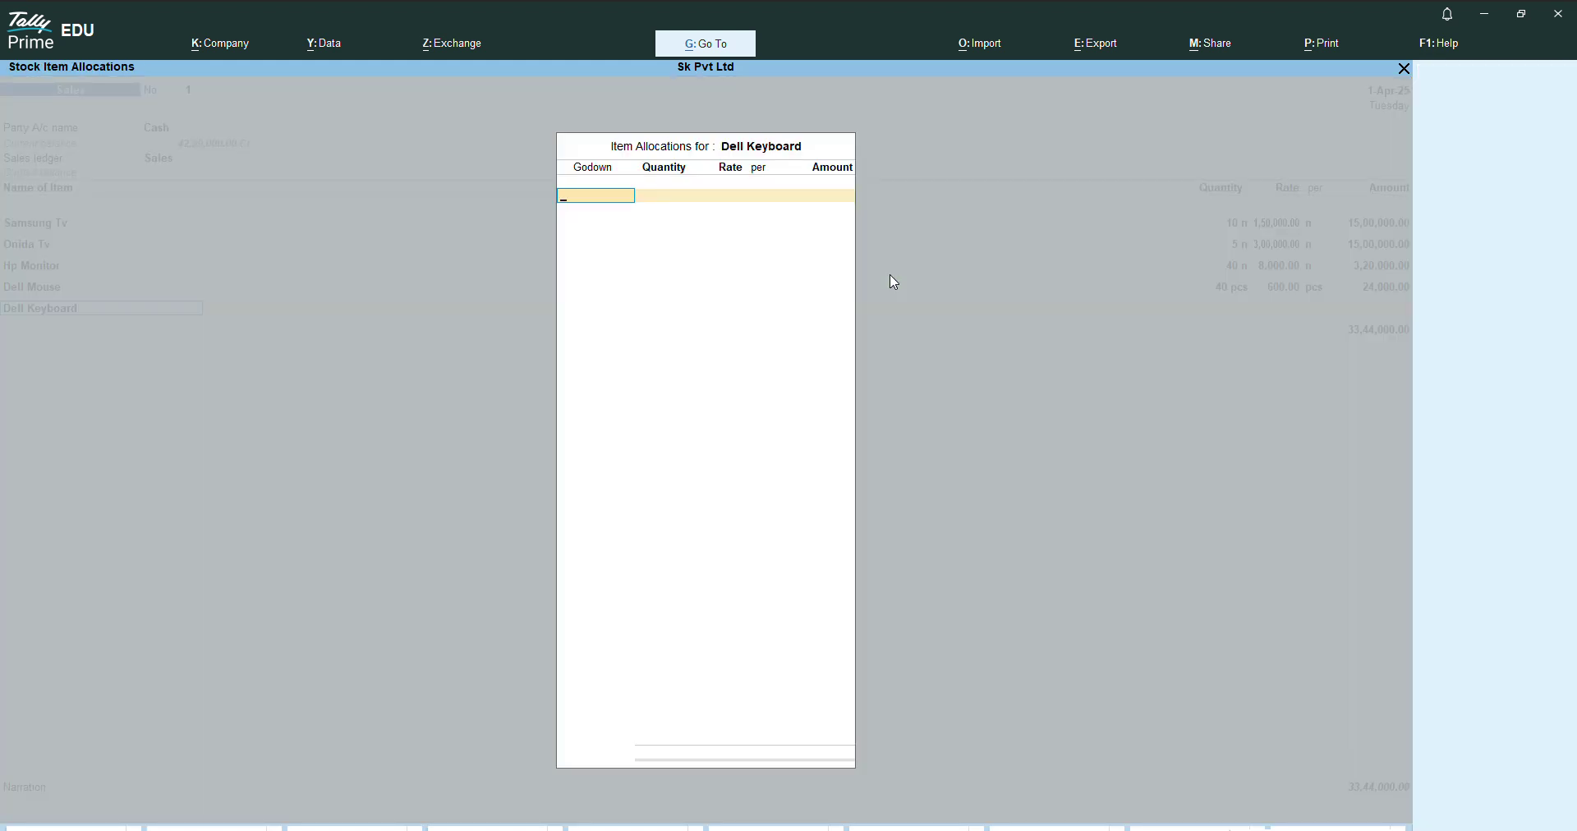
key(Down)
key(Up)
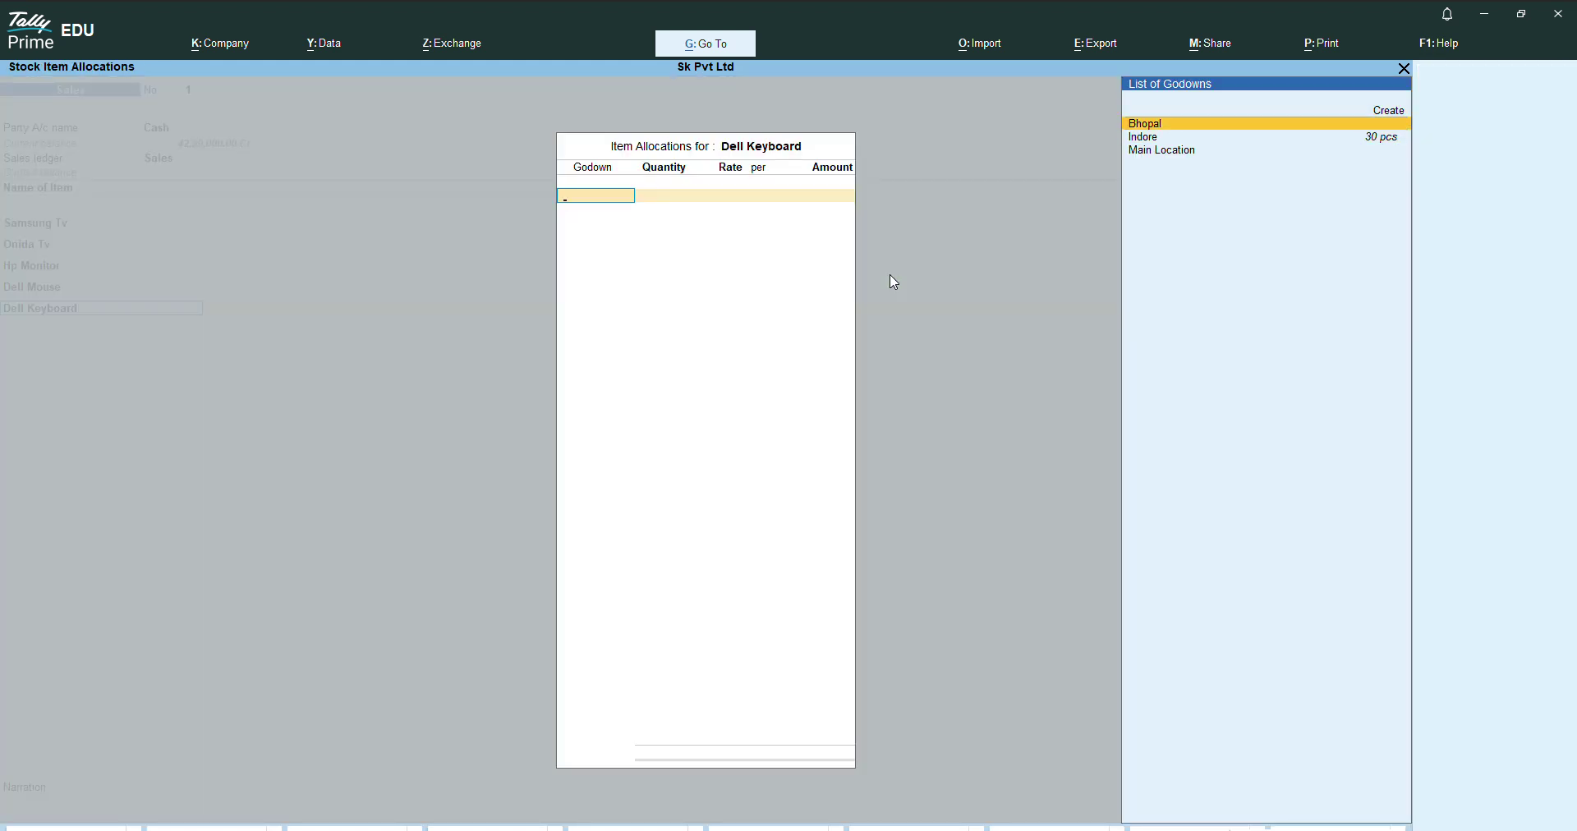
key(Down)
key(Return)
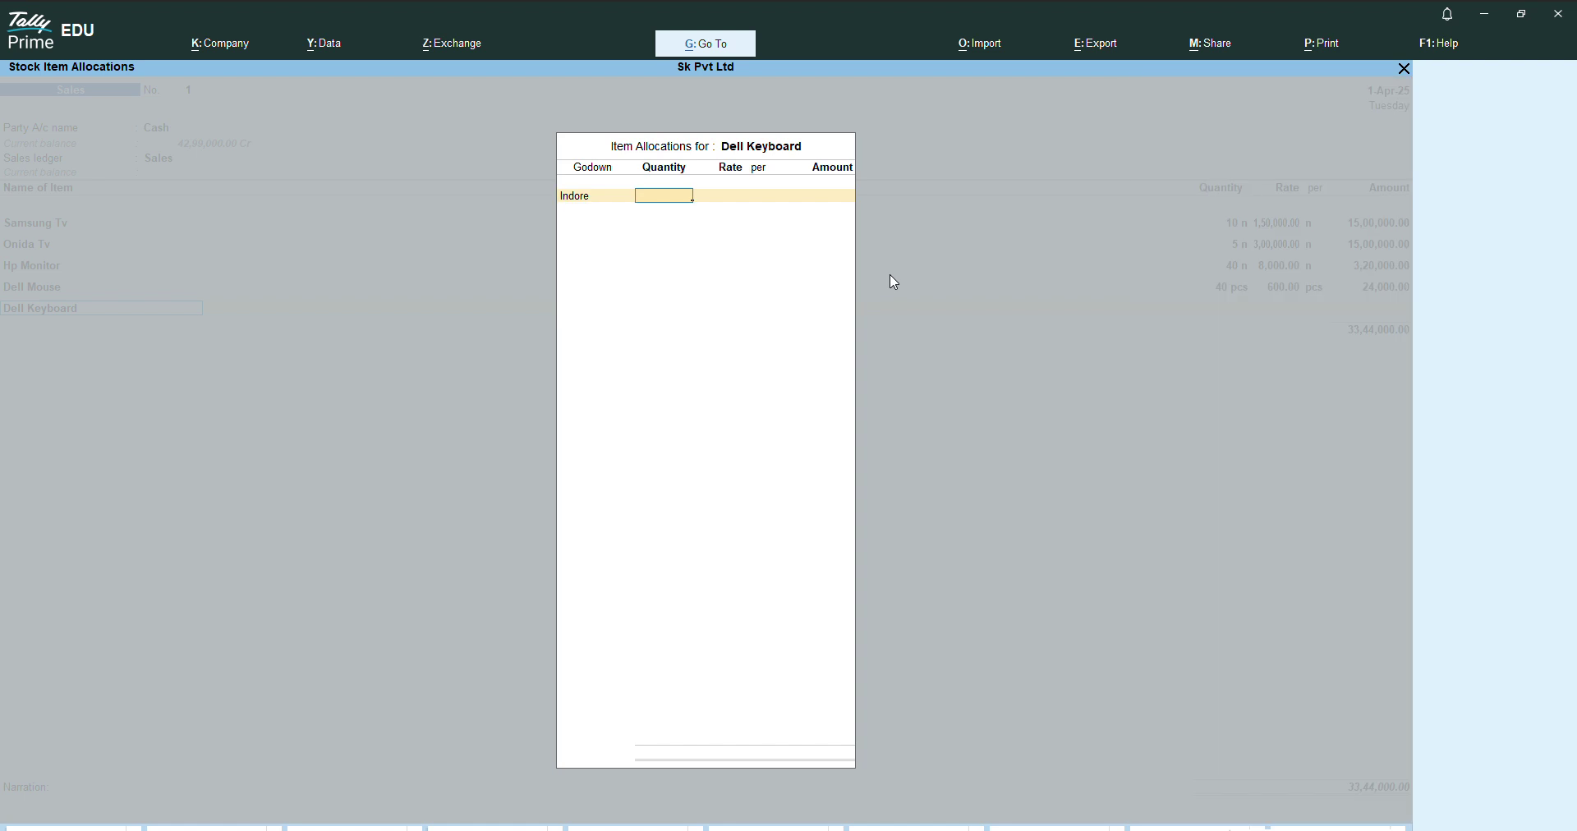
- Set the Dell Keyboard allocation to quantity 25 at rate 900 per pcs and accept the item line
text(25)
key(Return)
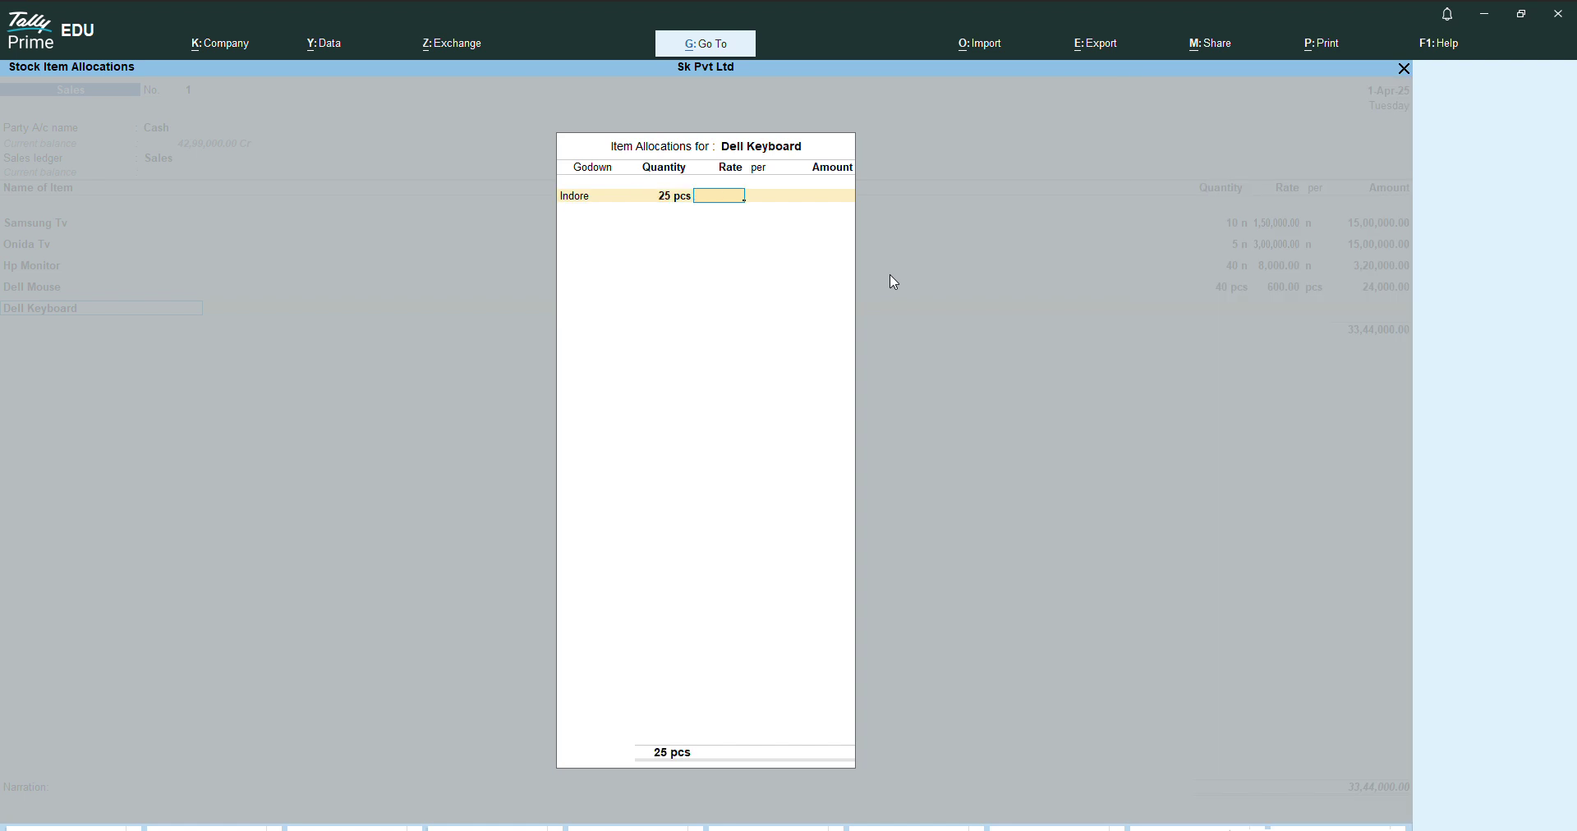
text(900)
key(Return)
key(Return)
key(Return)
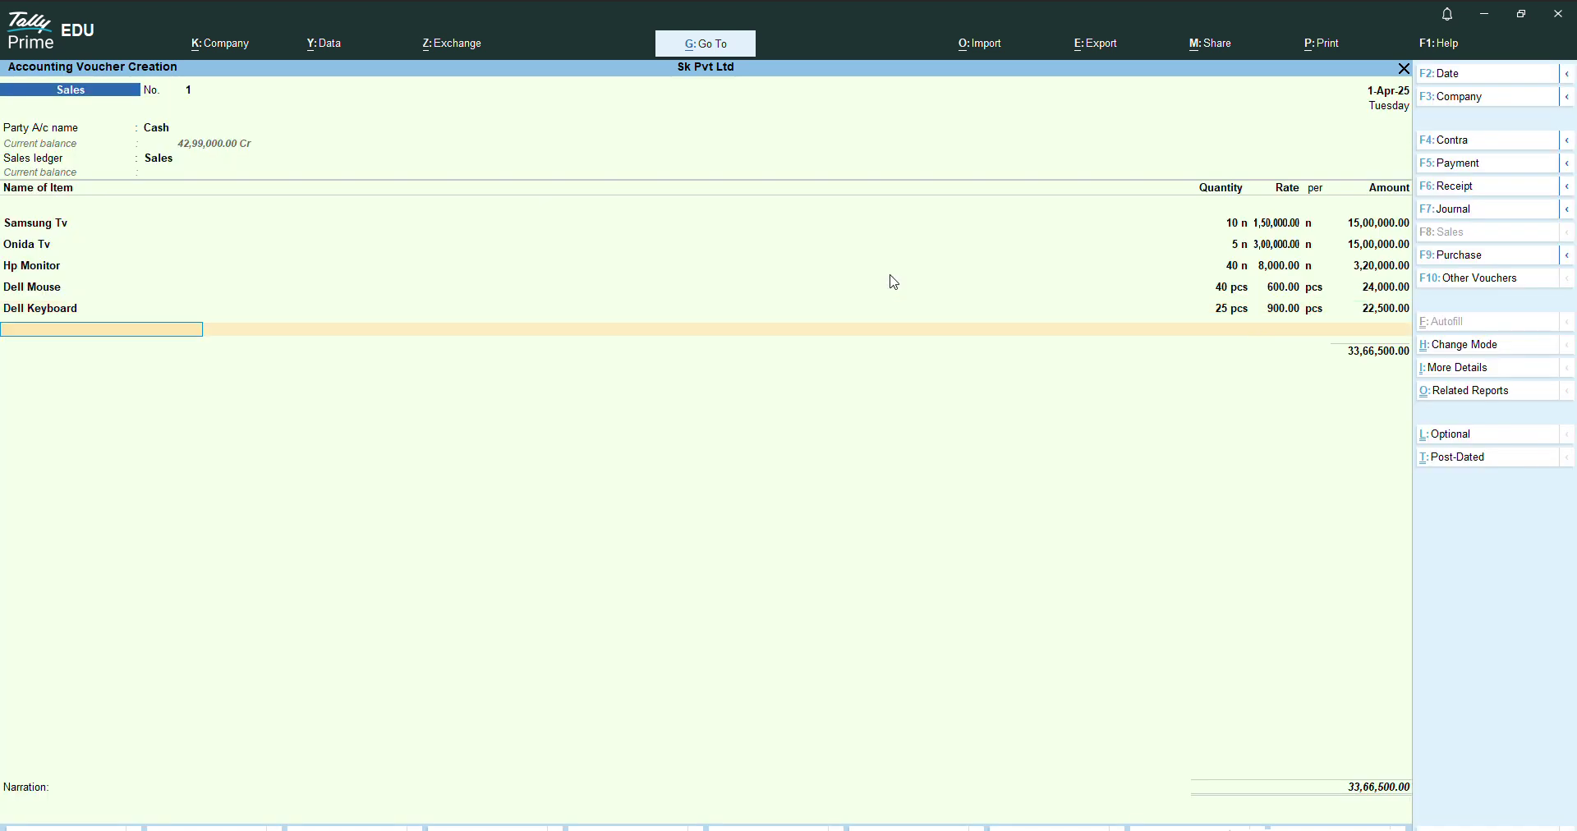
- End the item list, save the sales voucher without a narration and return to the Gateway of Tally
key(Return)
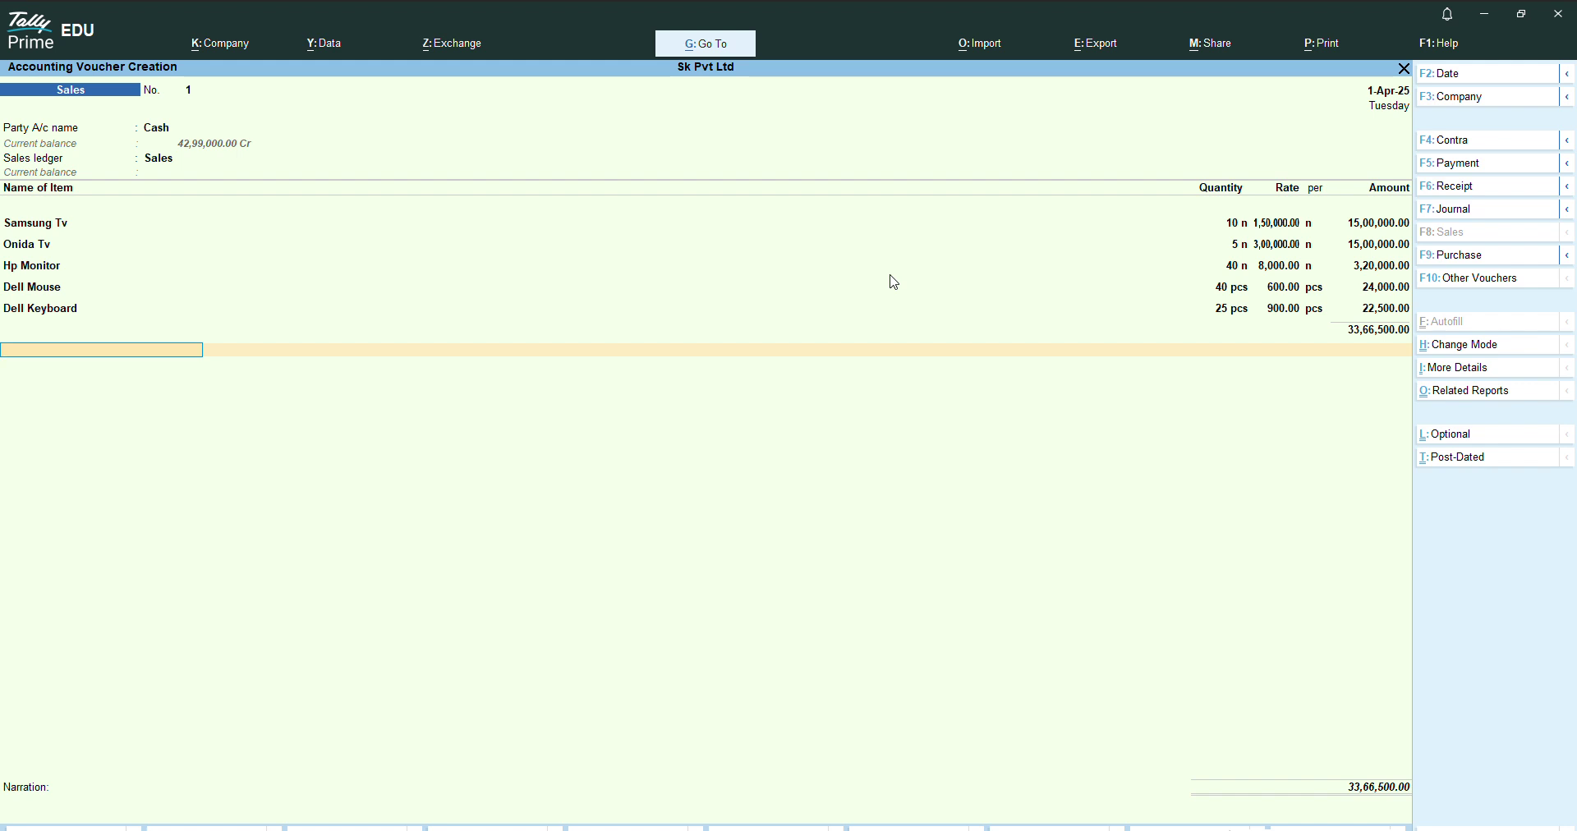
key(Return)
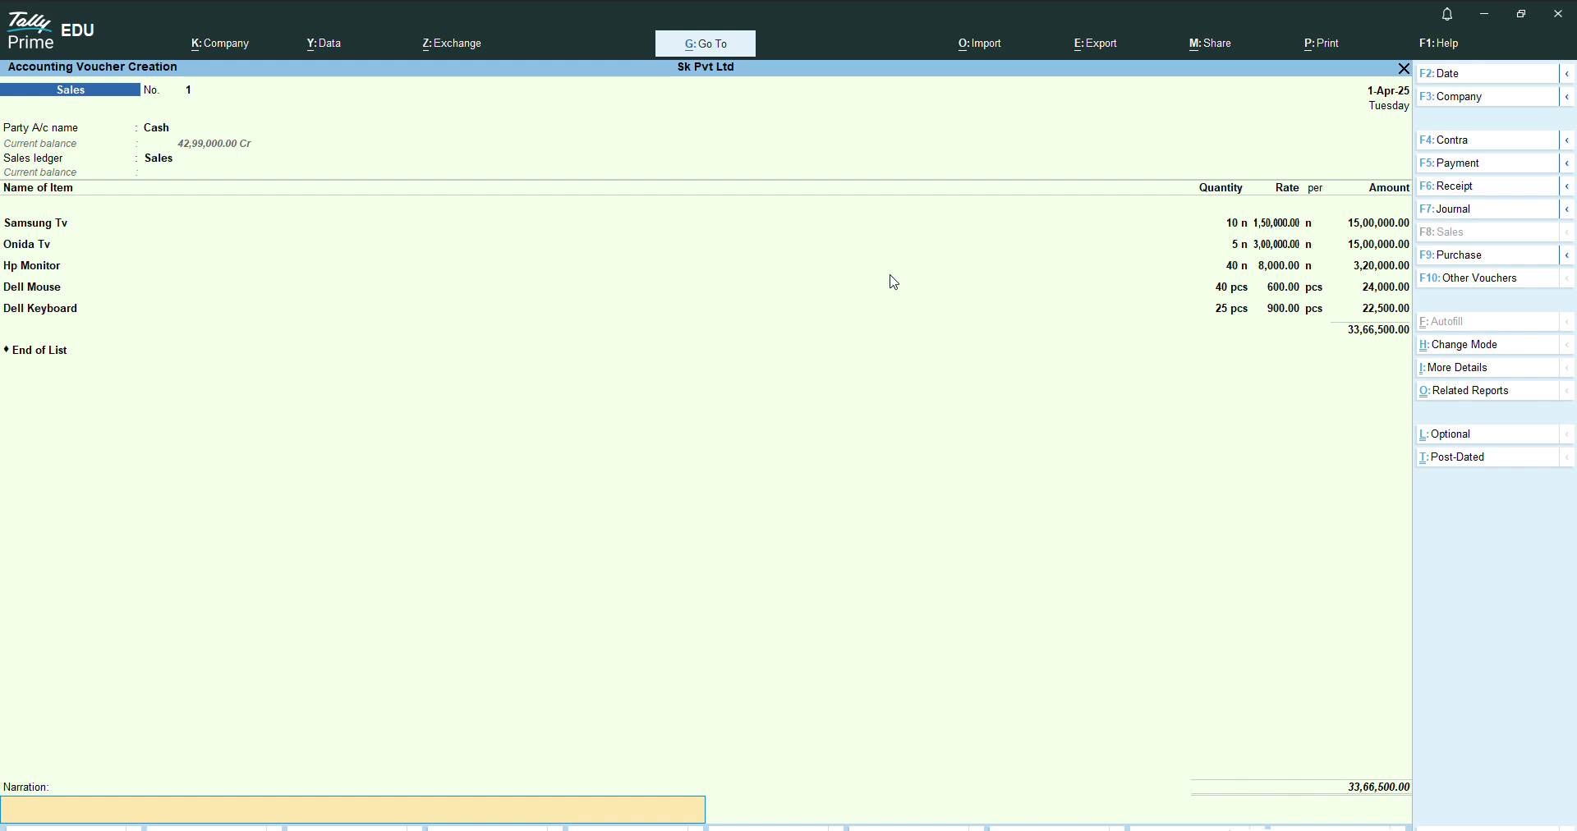
key(Return)
key(Return)
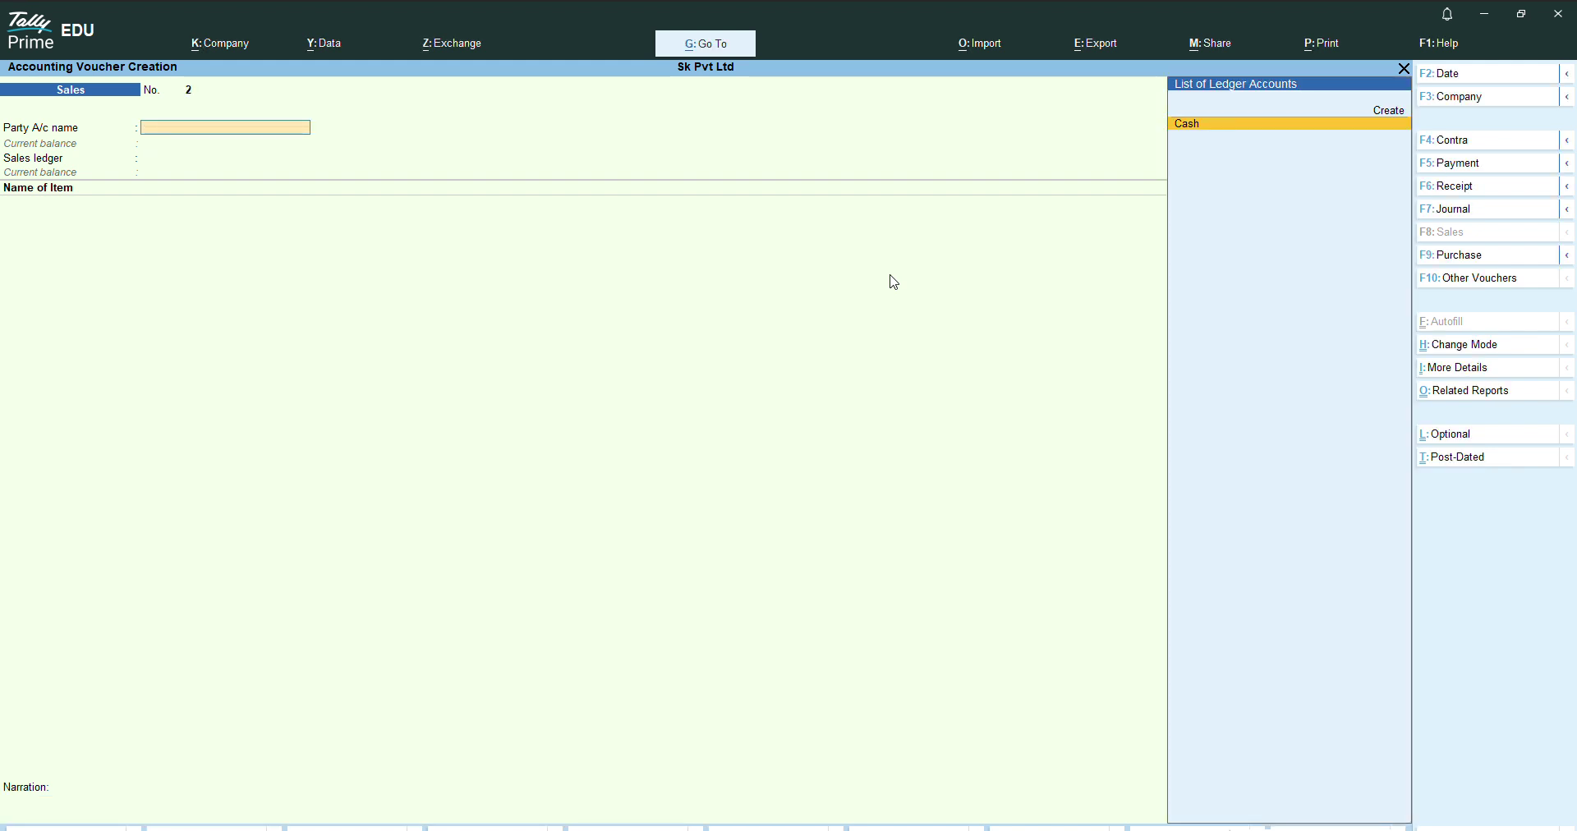
key(Escape)
key(Return)
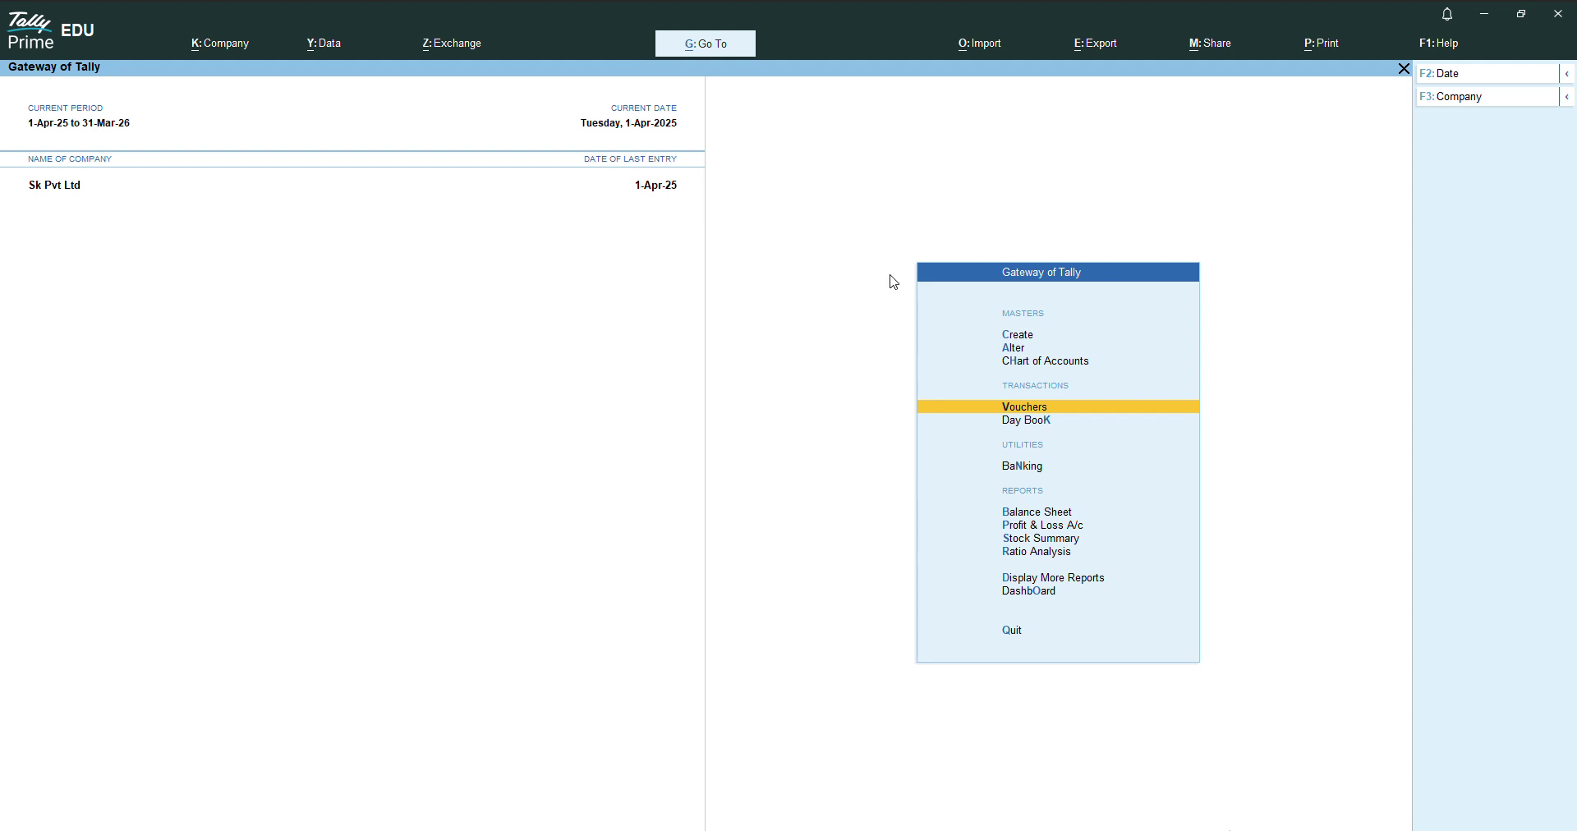
- Open the Day Book to review the vouchers entered for 1-Apr-25
key(Down)
key(Down)
key(Down)
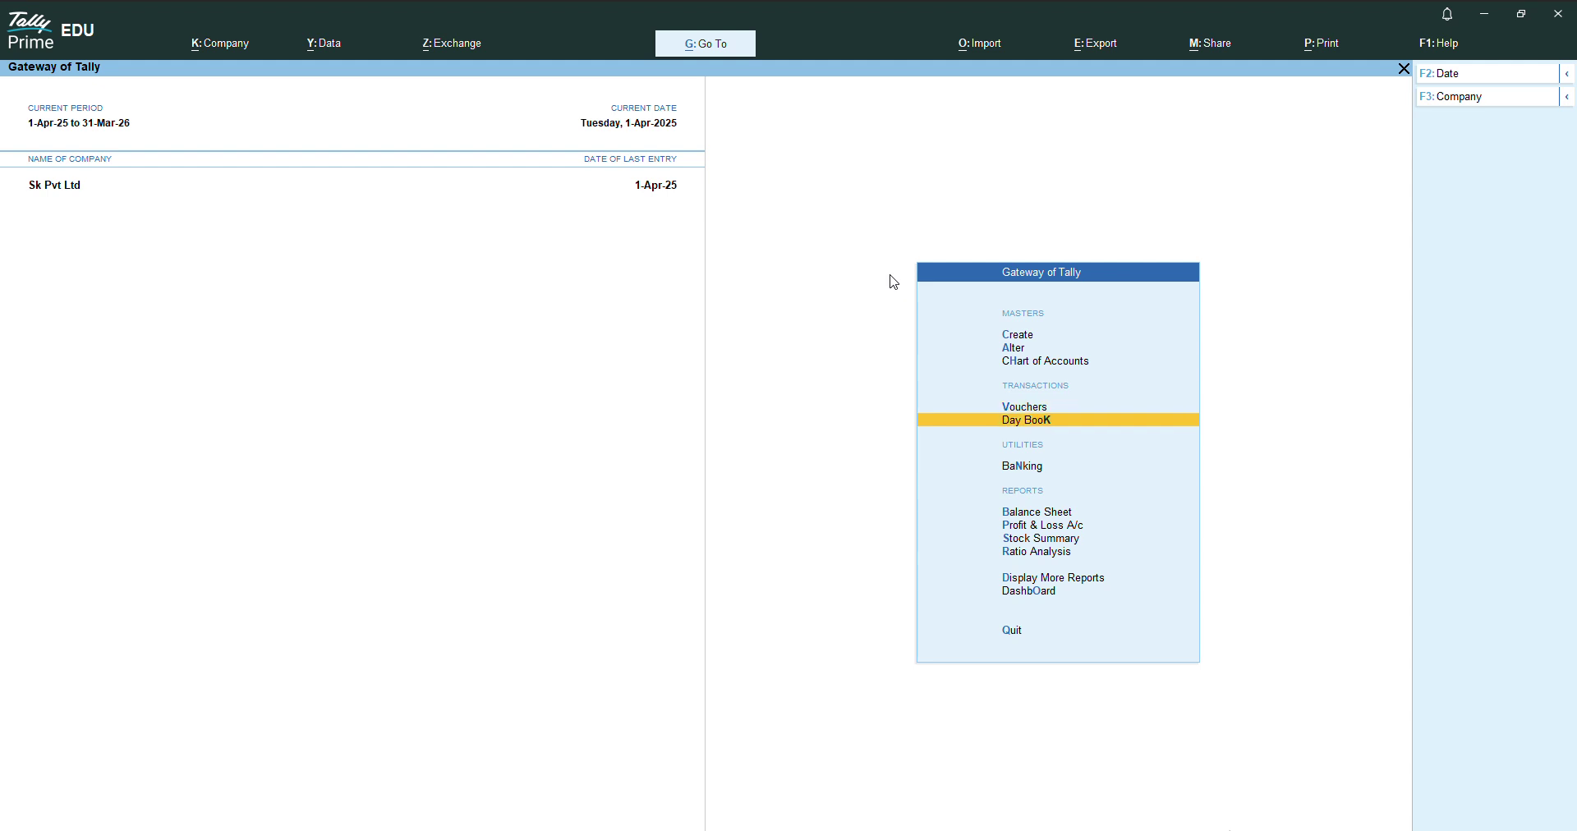
key(Up)
key(Up)
key(Return)
key(Up)
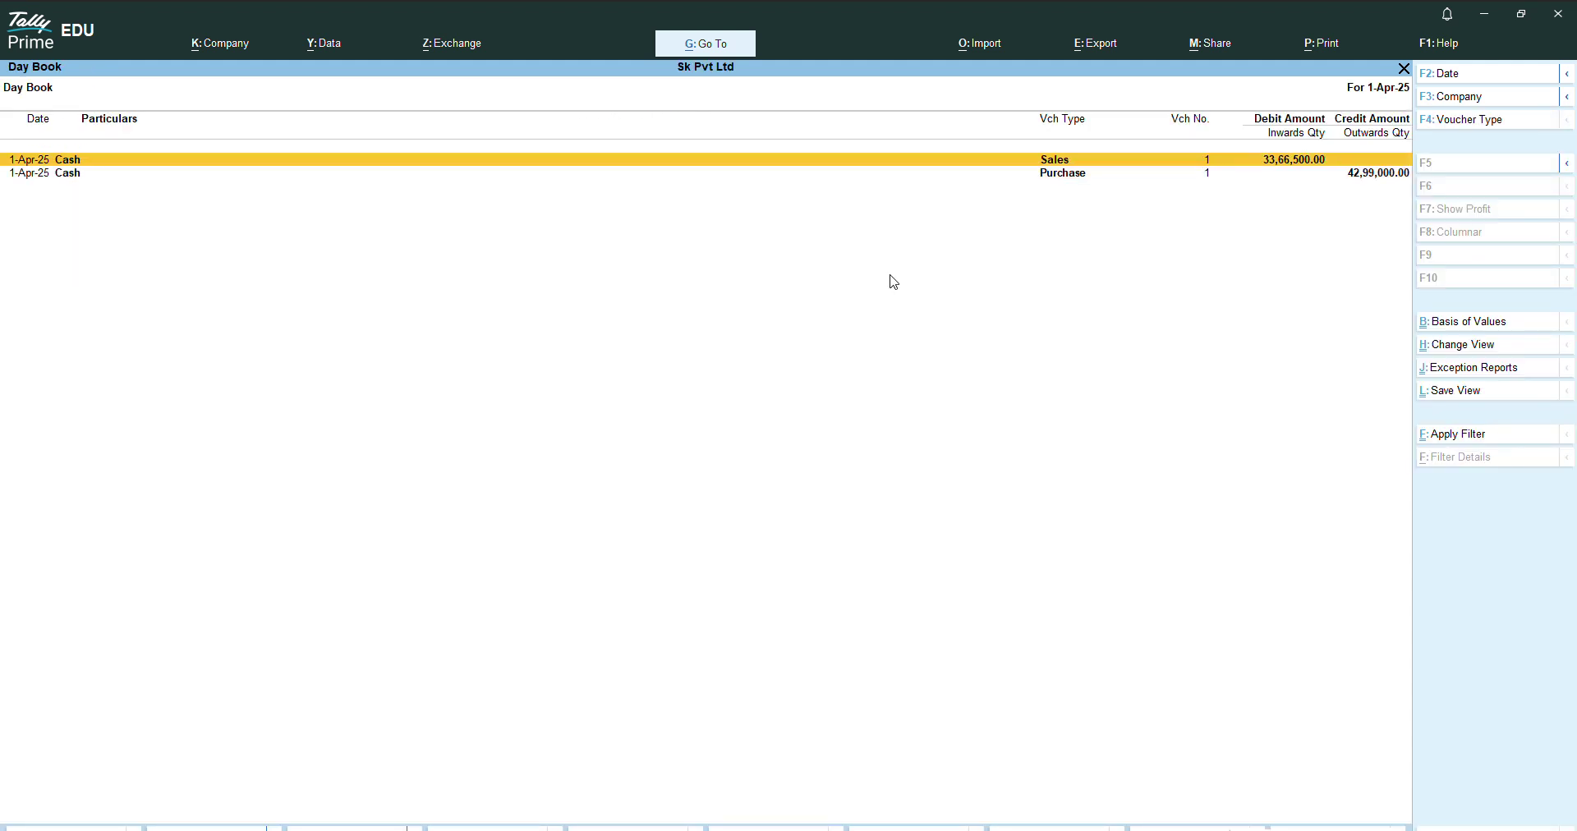
- Open the sales voucher from the Day Book, review its items and dispatch details, and leave it without saving
key(Return)
key(Return)
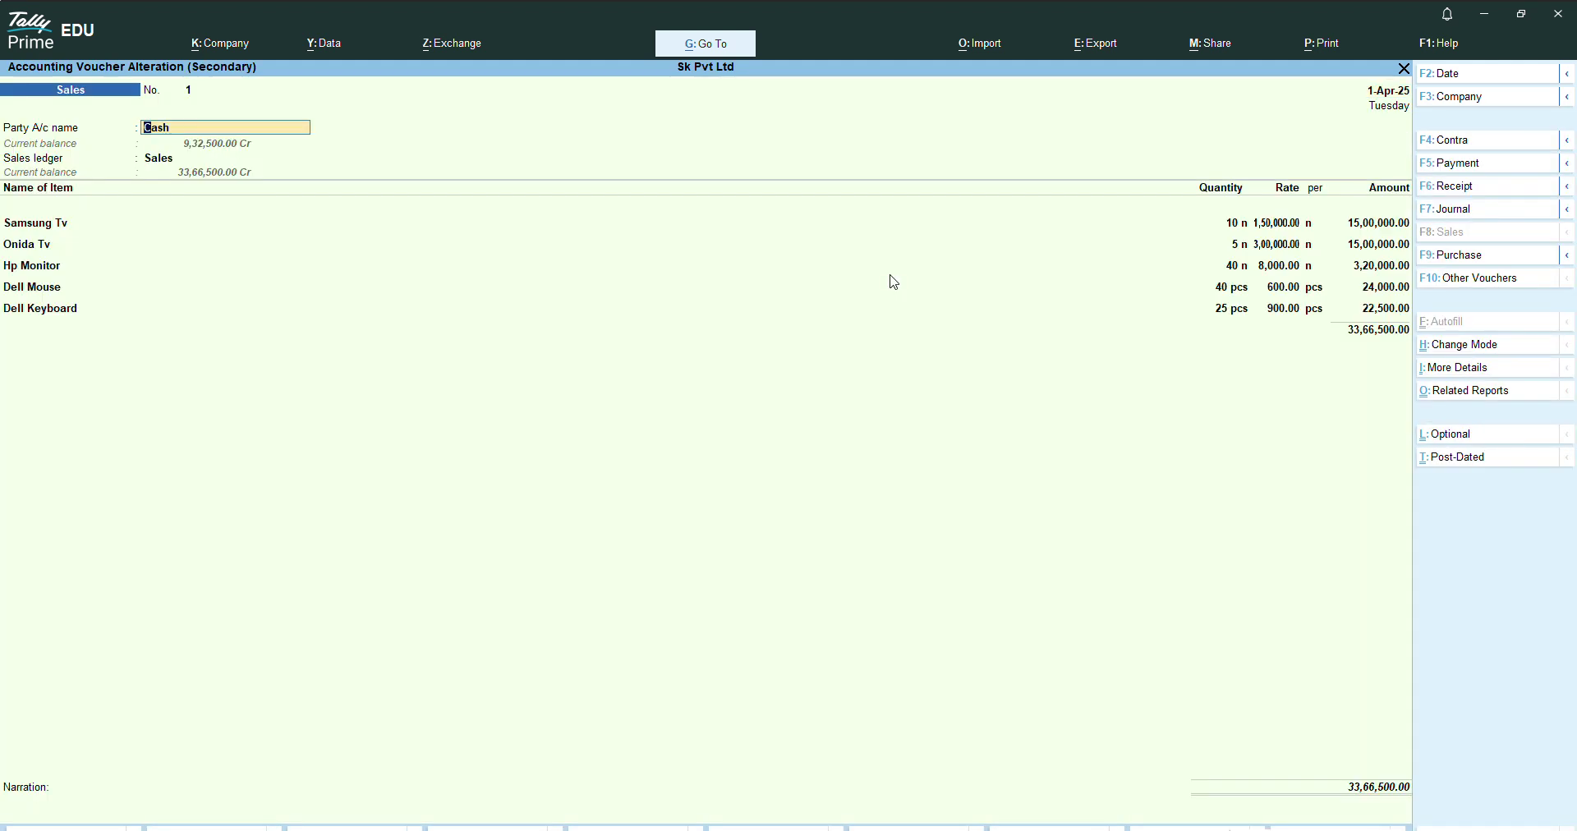
key(Return)
key(Return)
key(Return)
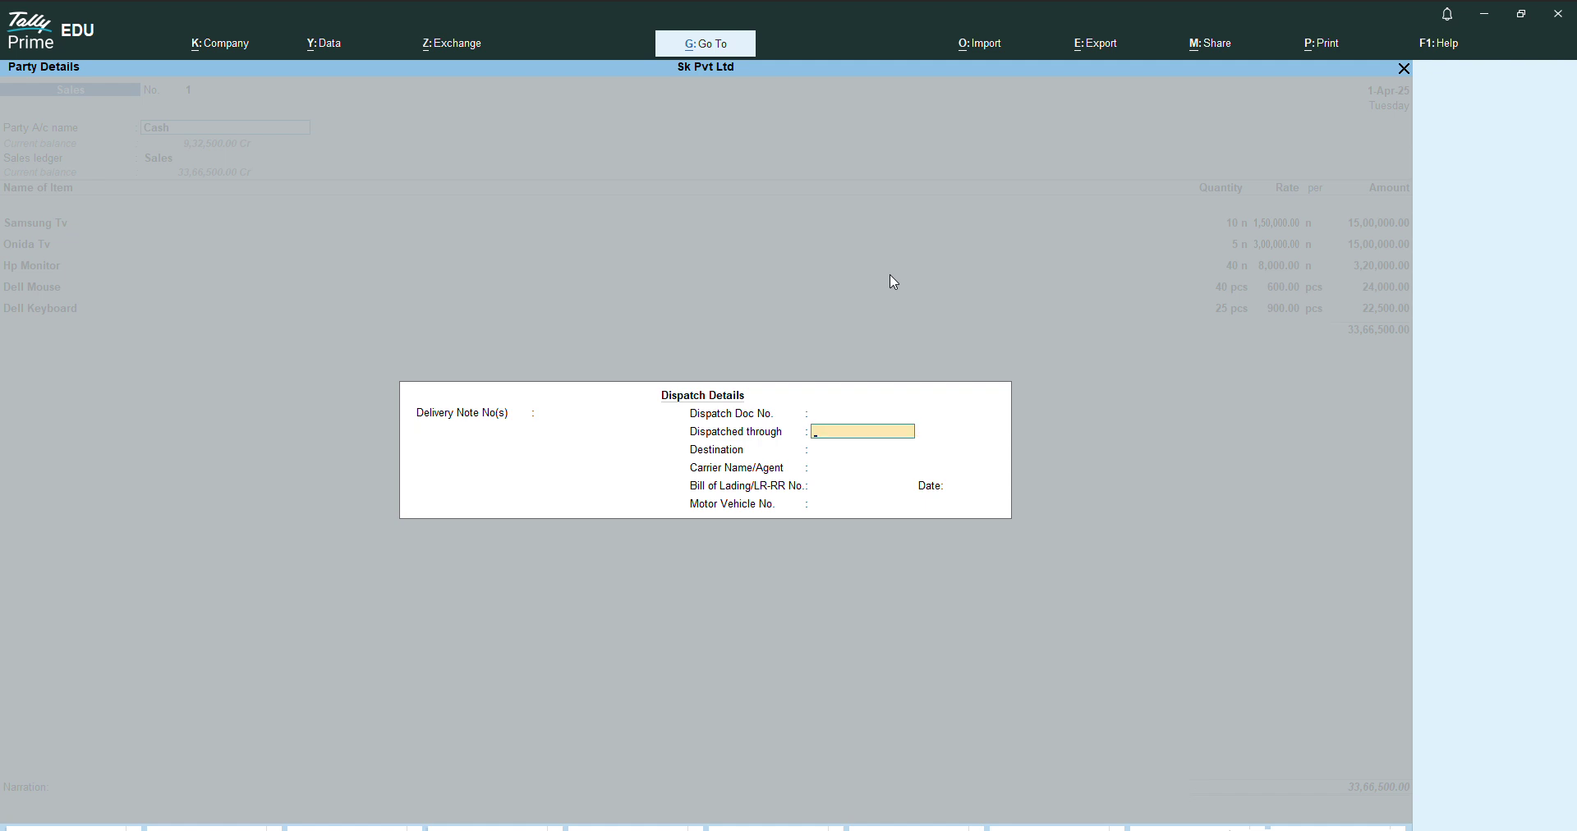
key(Escape)
key(y)
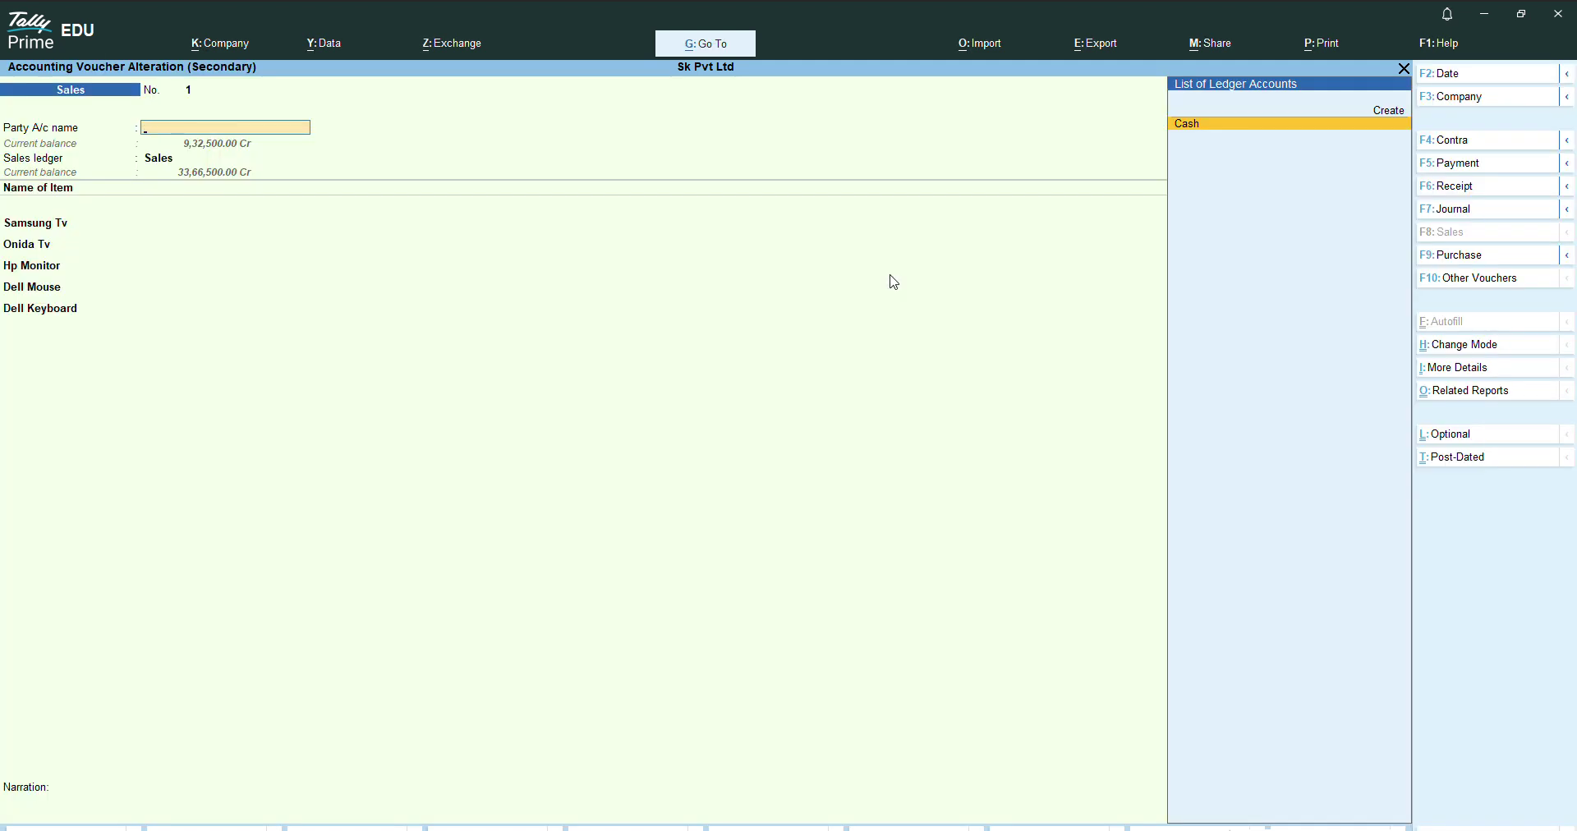
key(Escape)
key(y)
key(Down)
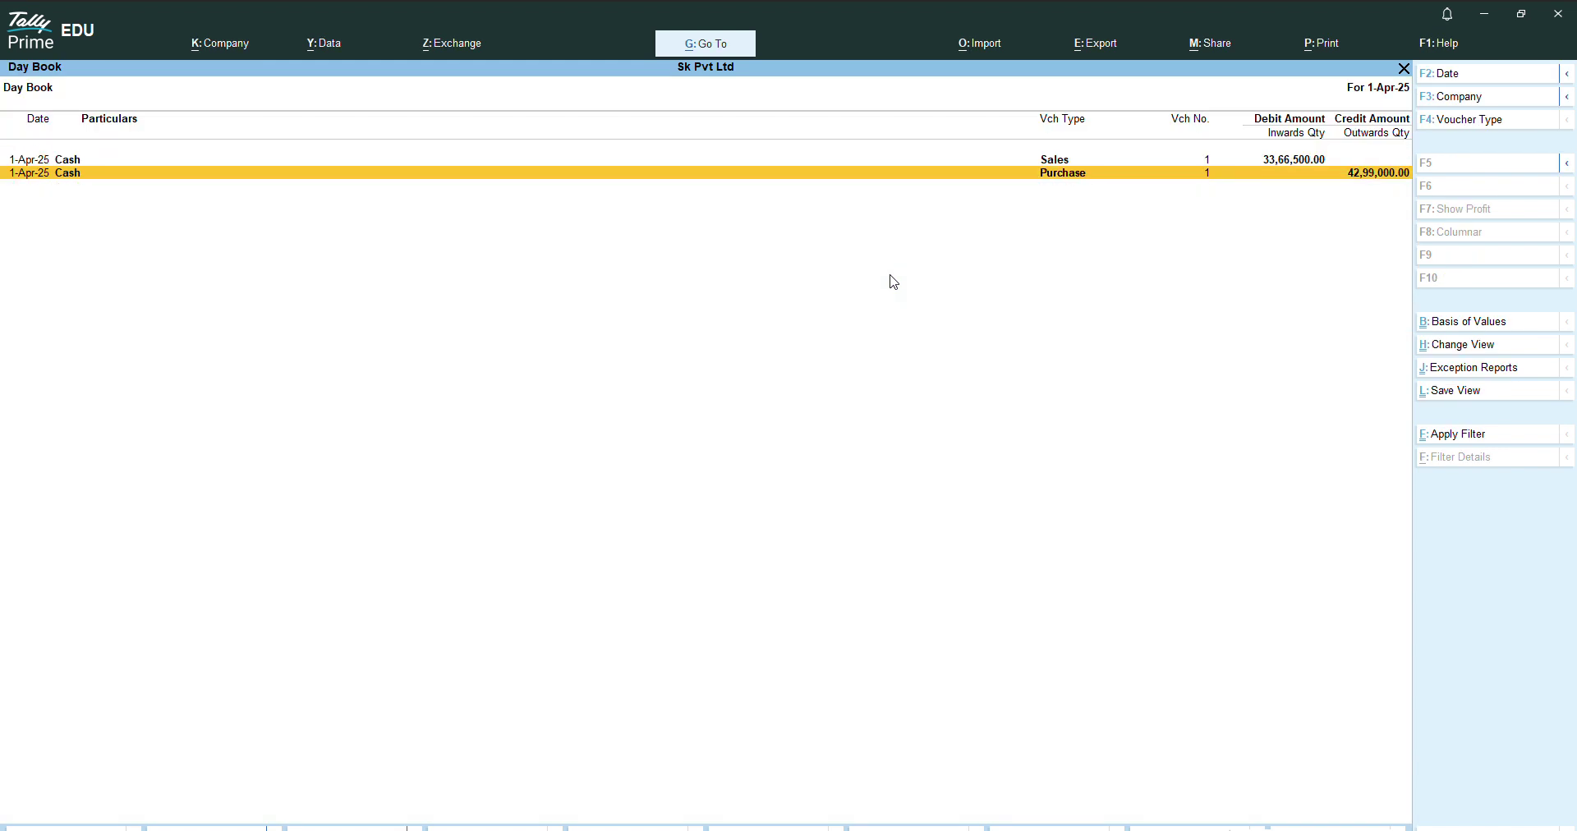
- Leave the Day Book and view the company's Balance Sheet
key(Escape)
key(Down)
key(Down)
key(Return)
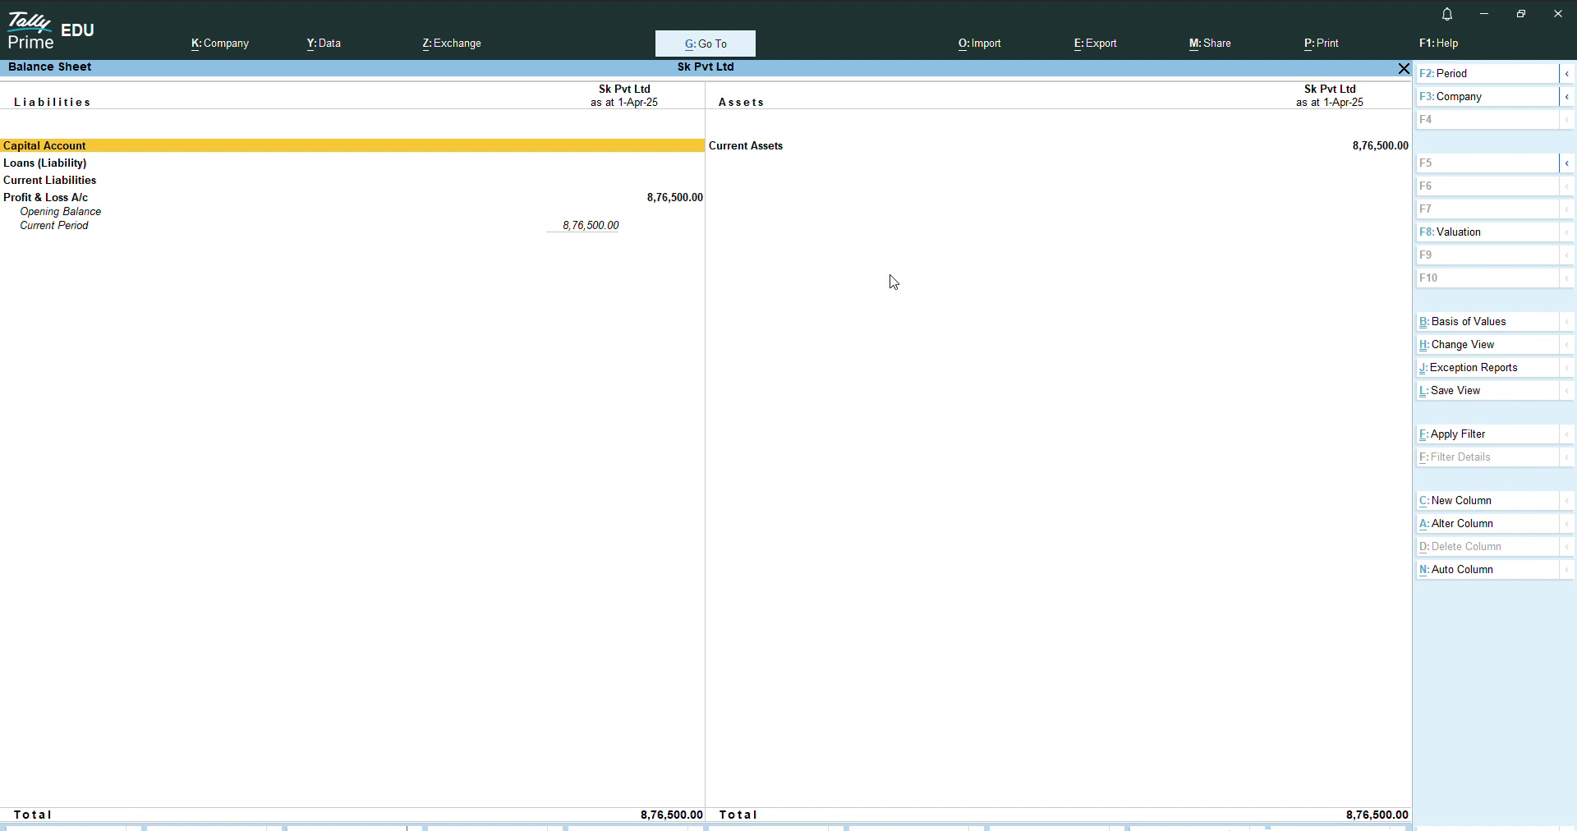
- Close the Balance Sheet and examine the gross and nett profit in the Profit & Loss A/c
key(Escape)
key(Down)
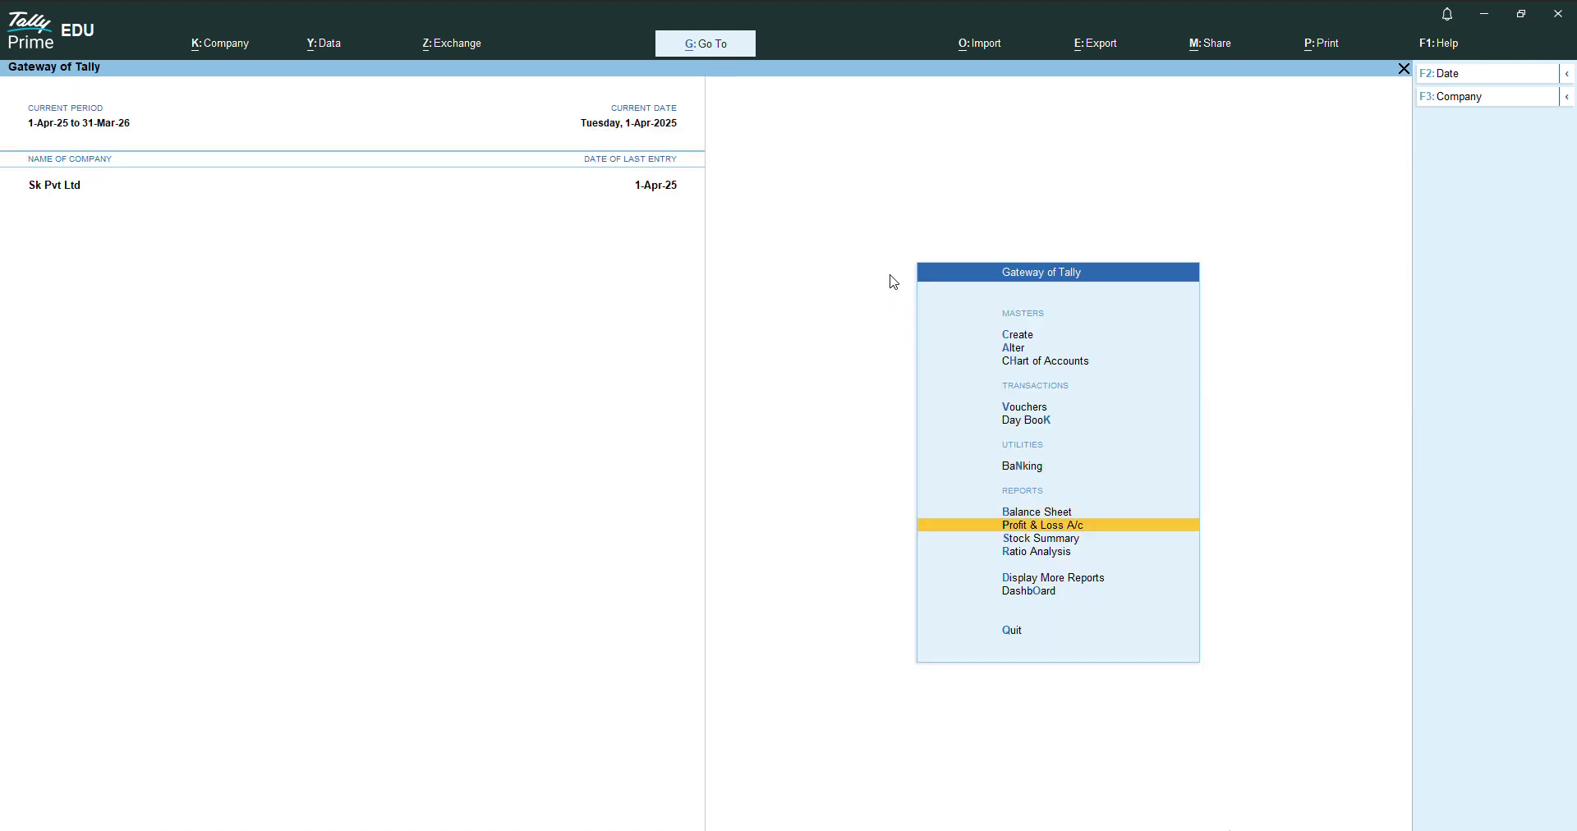
key(Return)
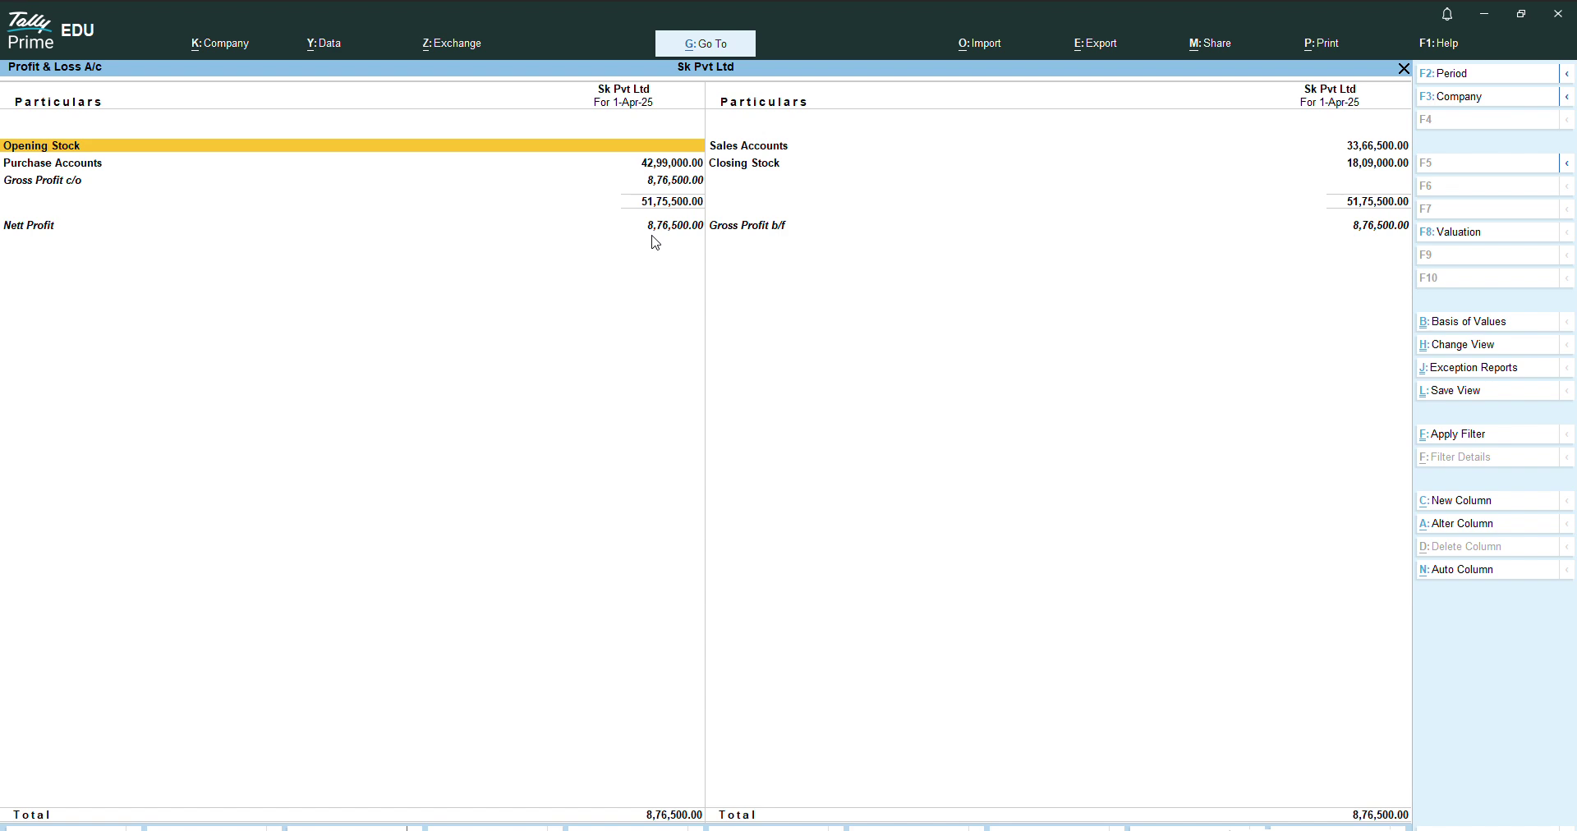
key(Escape)
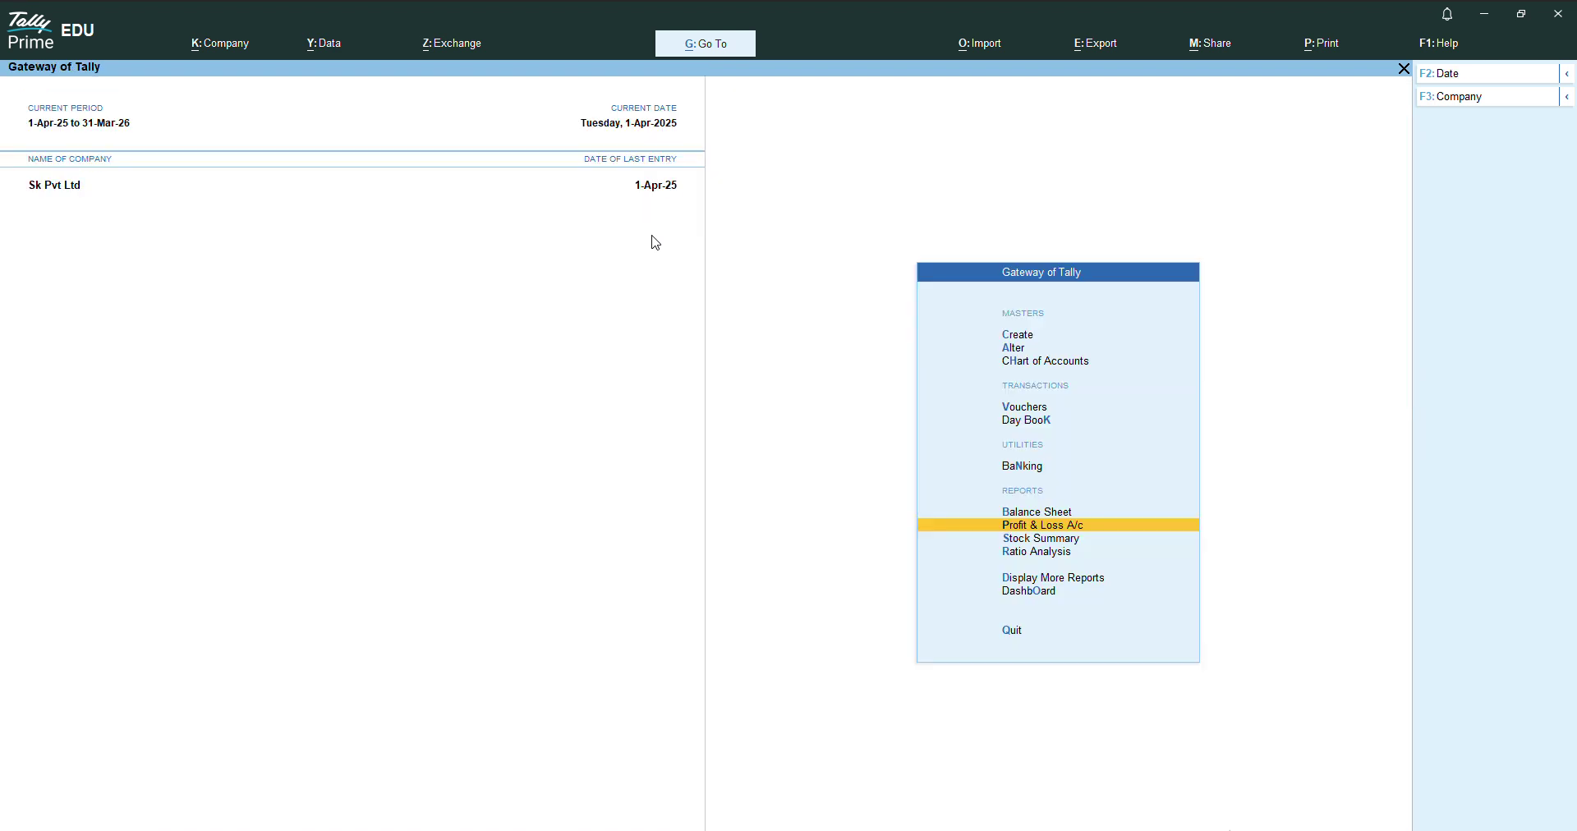
- Open the Stock Summary and examine the Television group down to the monthly summary of Onida Tv
key(Down)
key(Down)
key(Up)
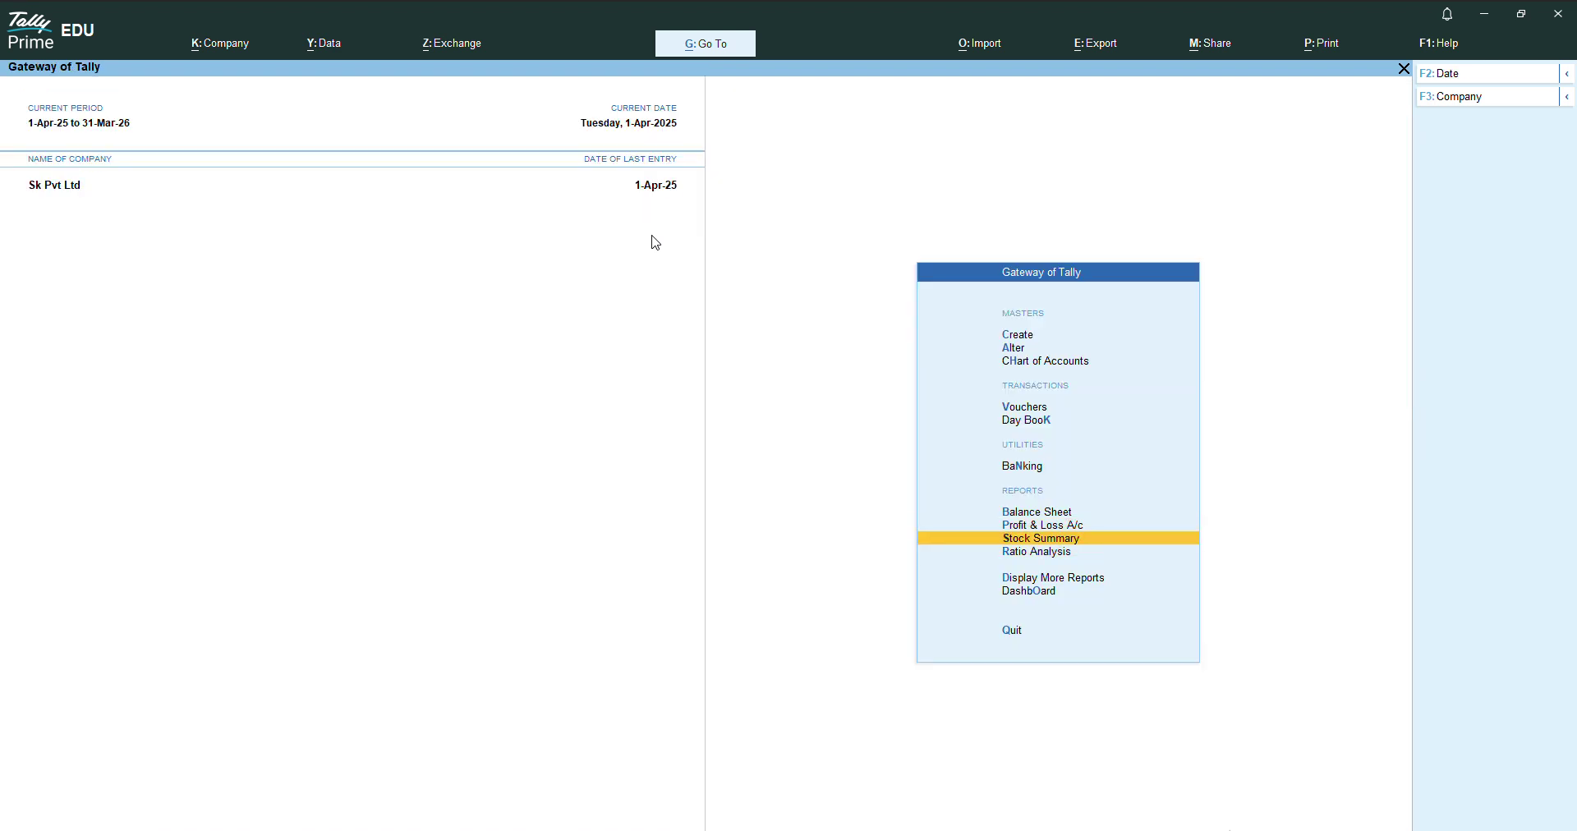
key(Return)
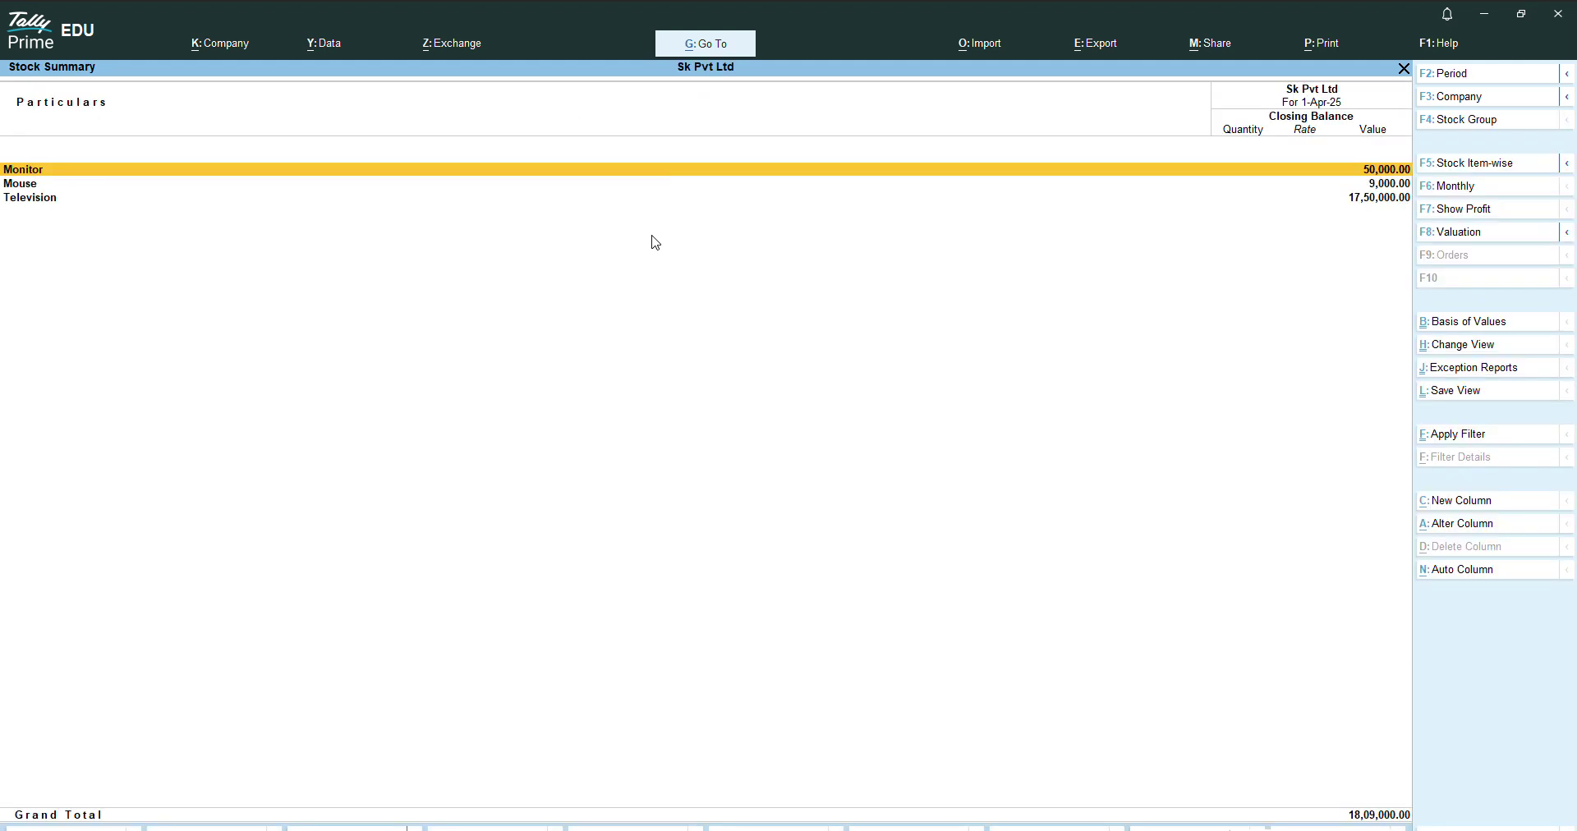
key(Down)
key(Down)
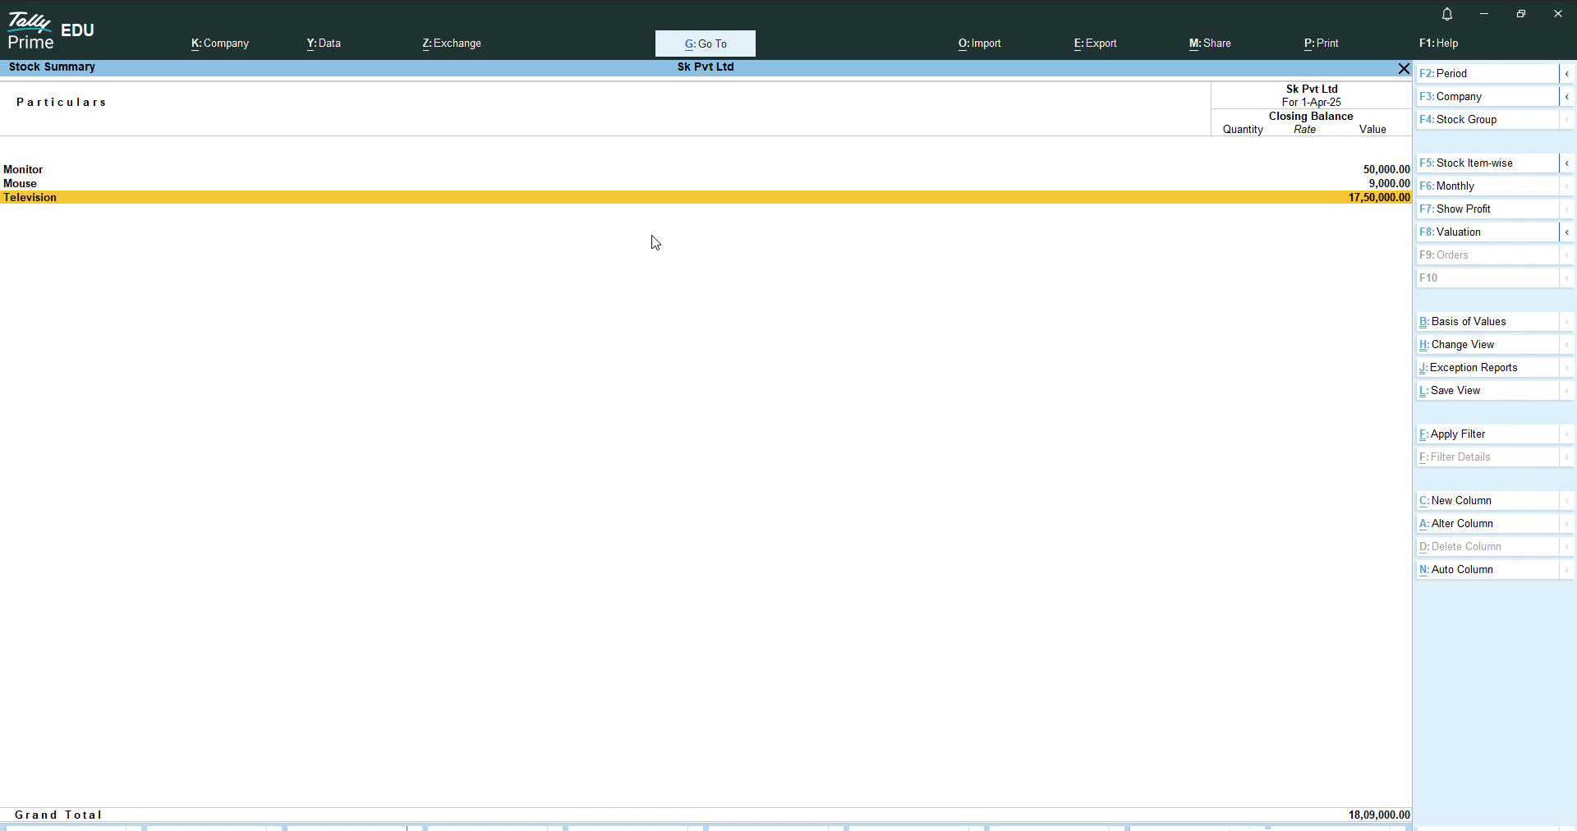
key(Return)
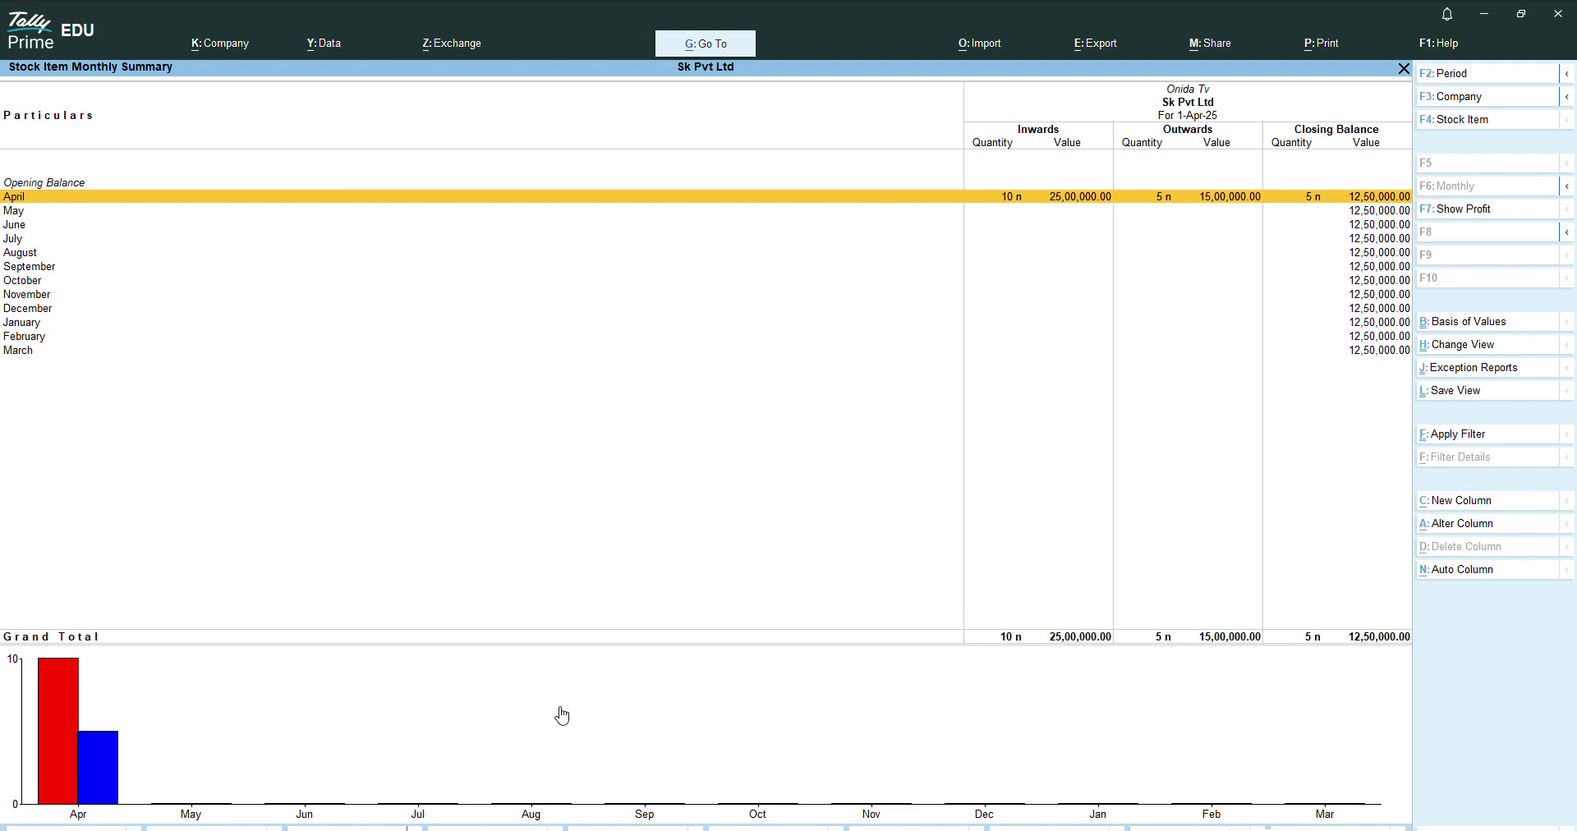
key(Escape)
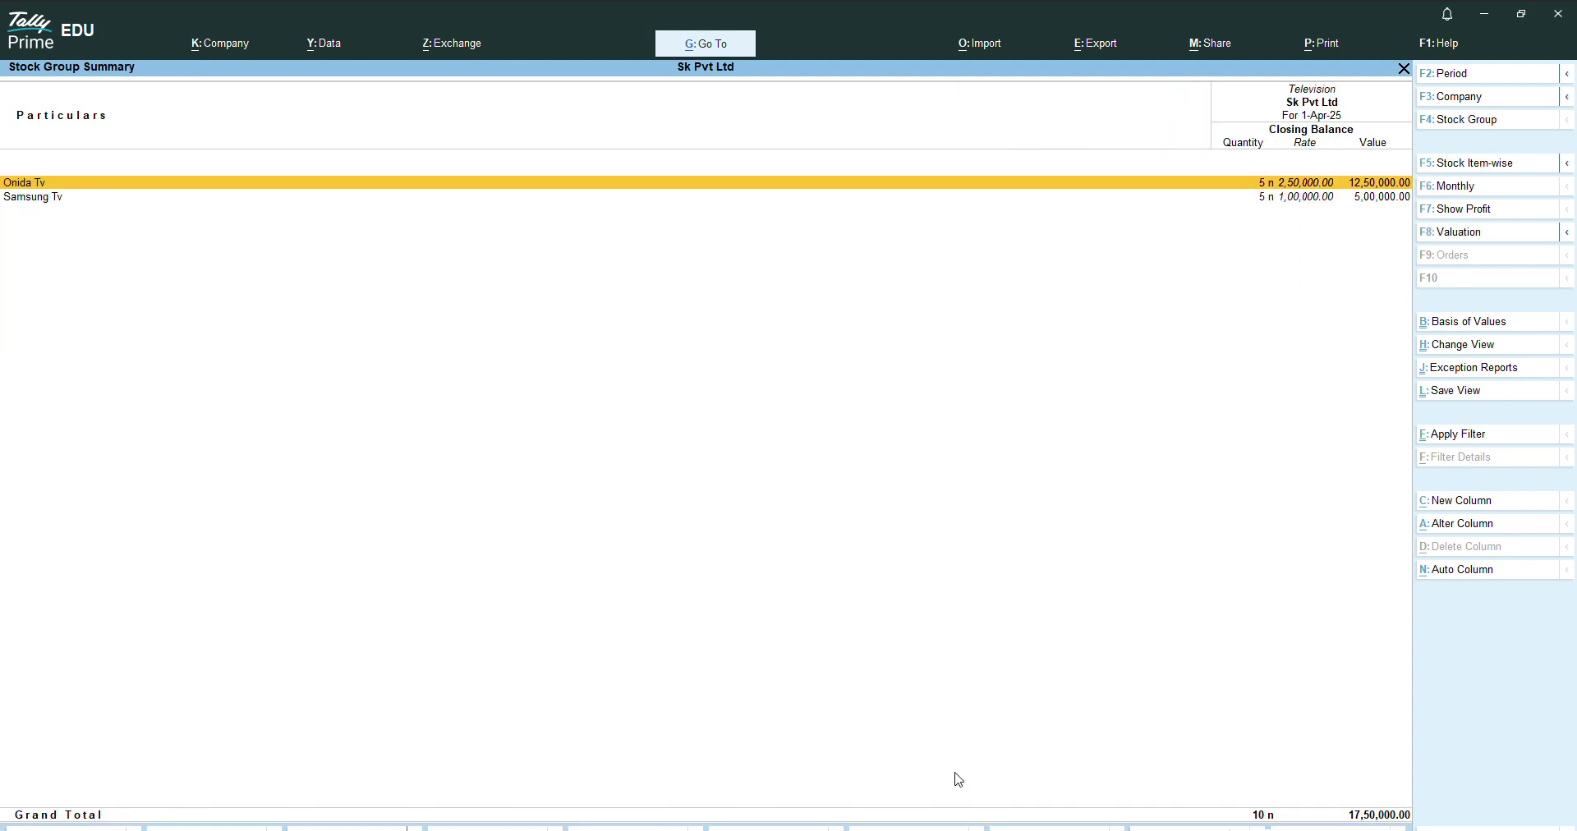
key(Escape)
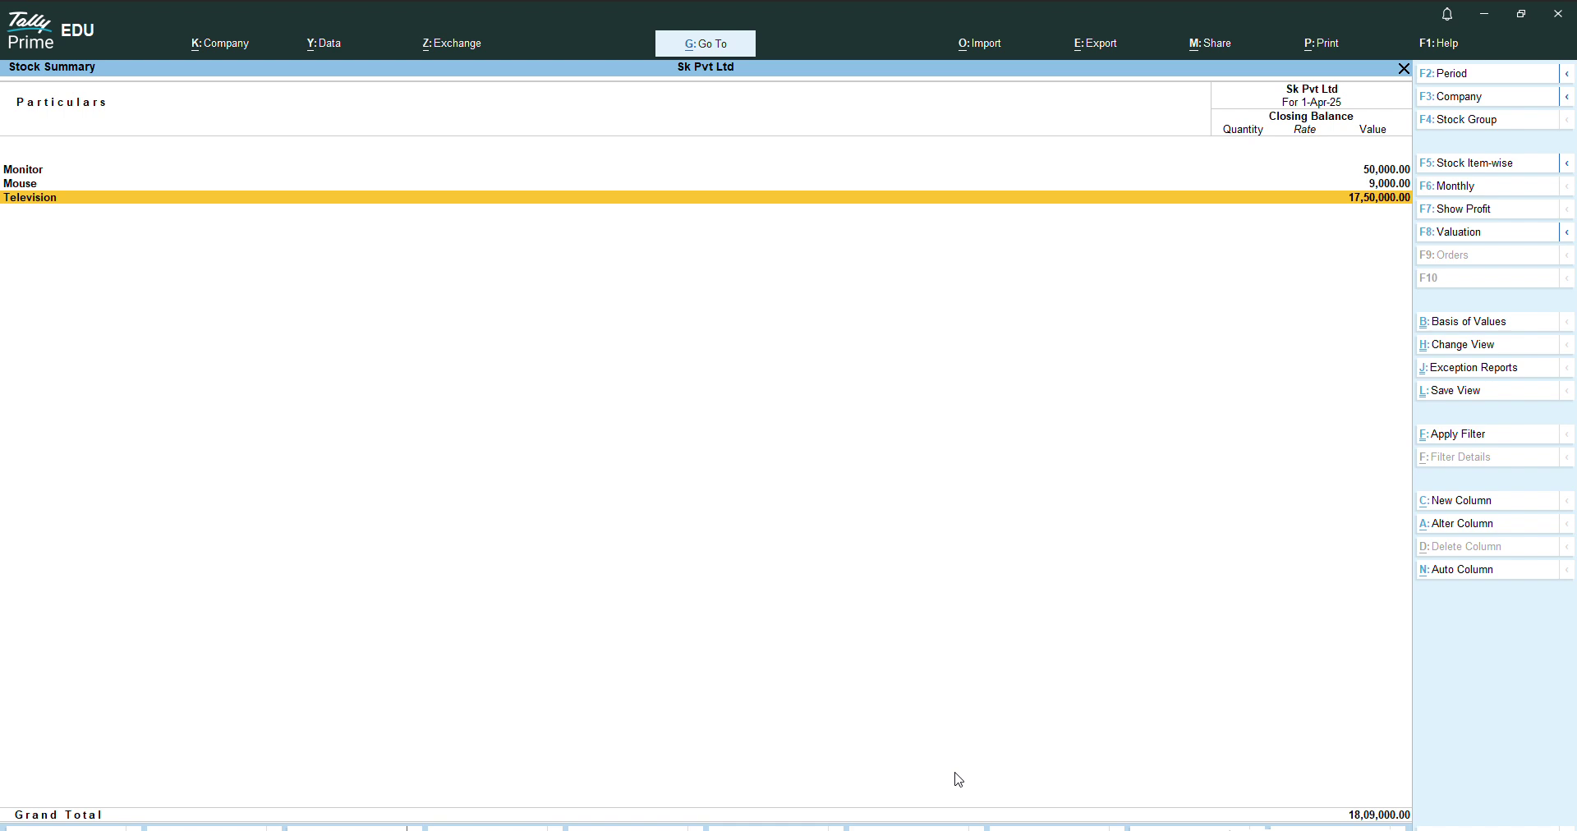
- Check which items are listed under the Mouse stock group, and close the Stock Summary
key(Up)
key(Return)
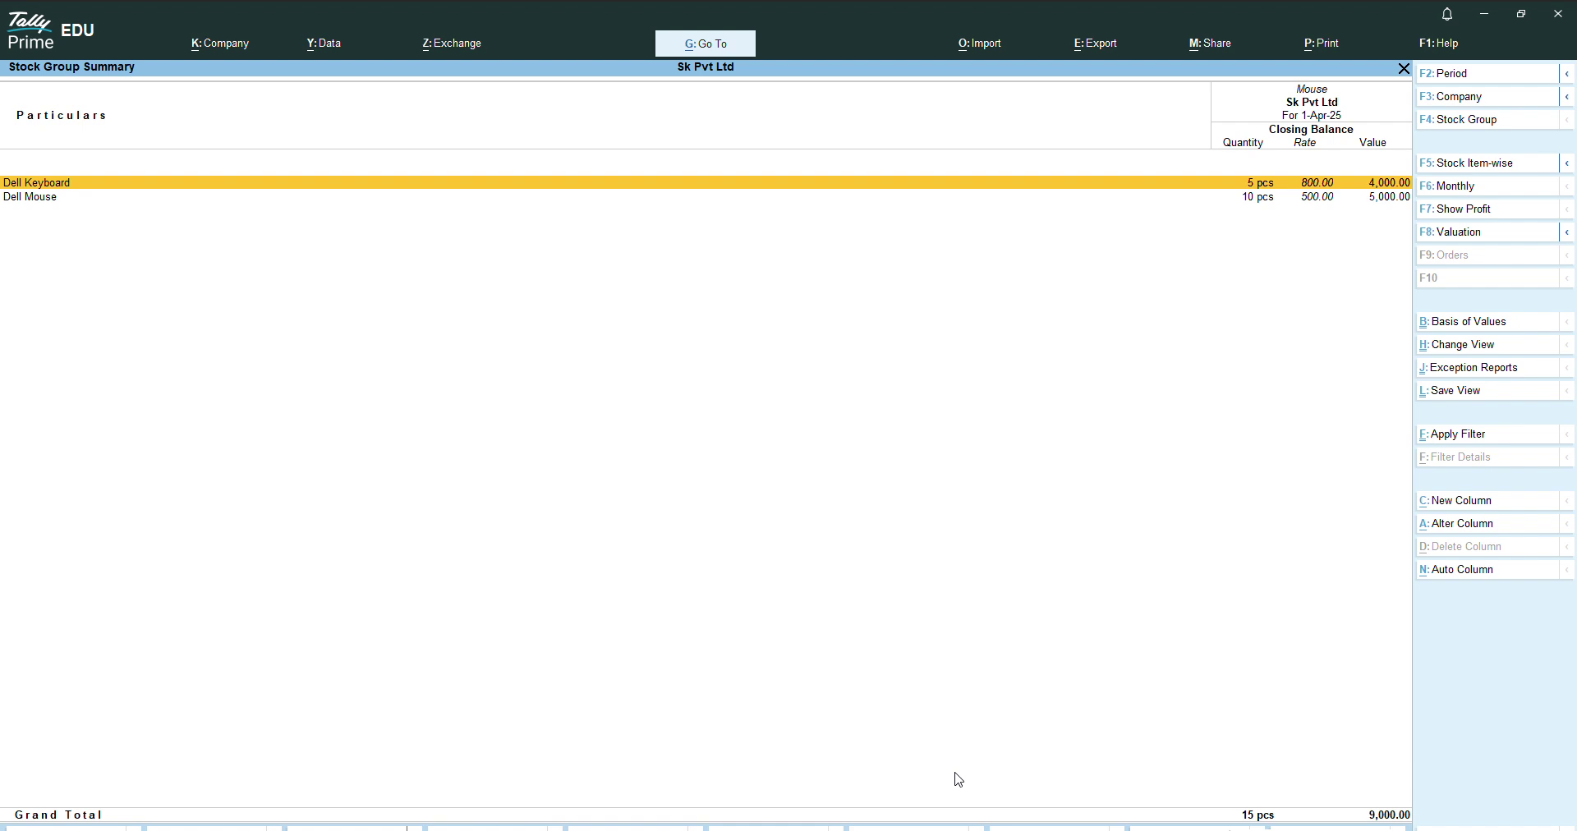
key(Escape)
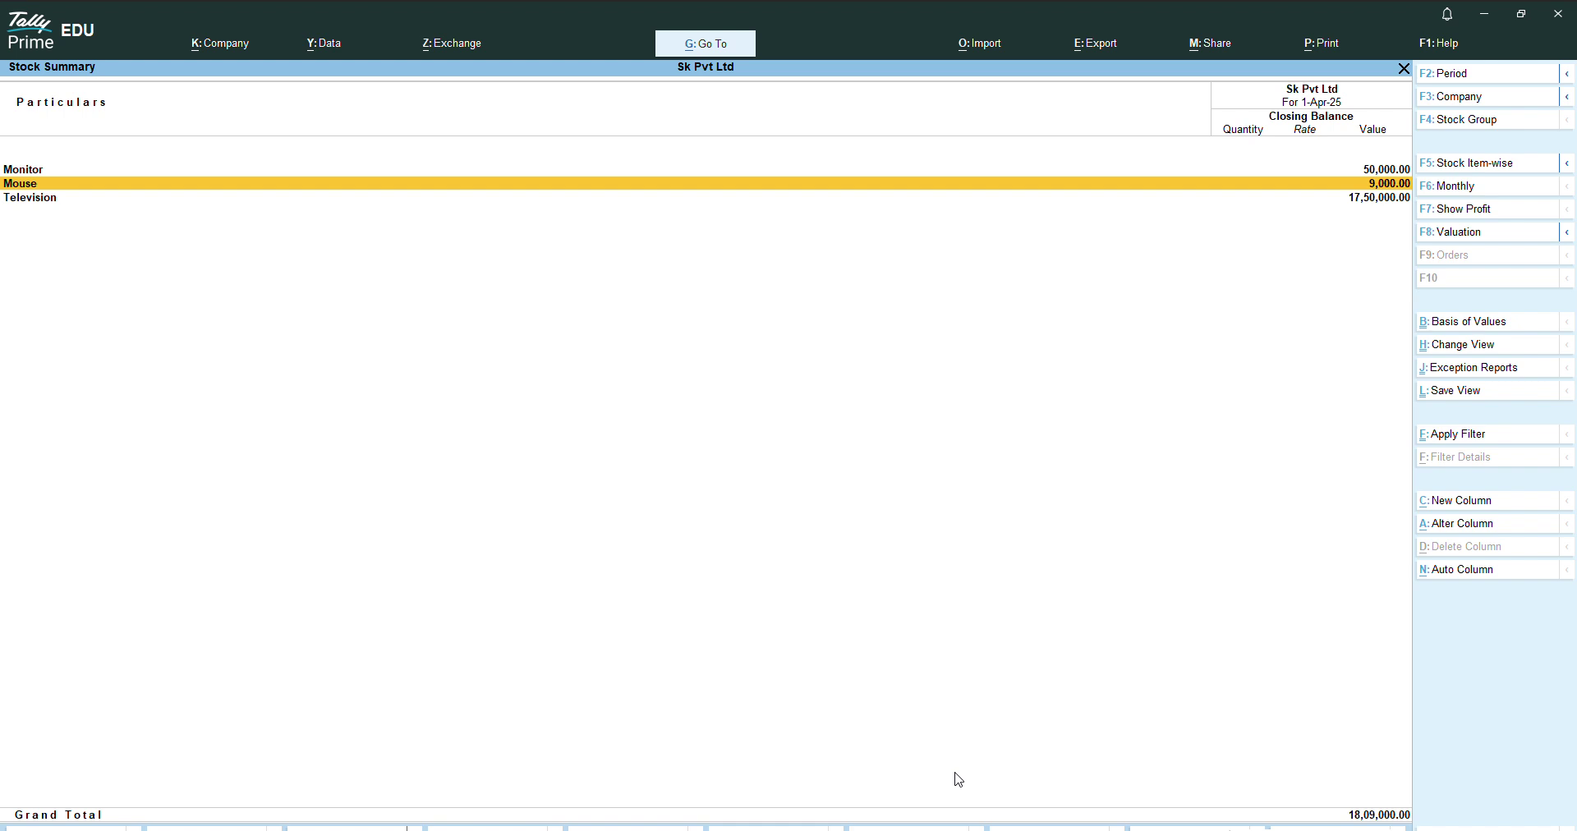
key(Escape)
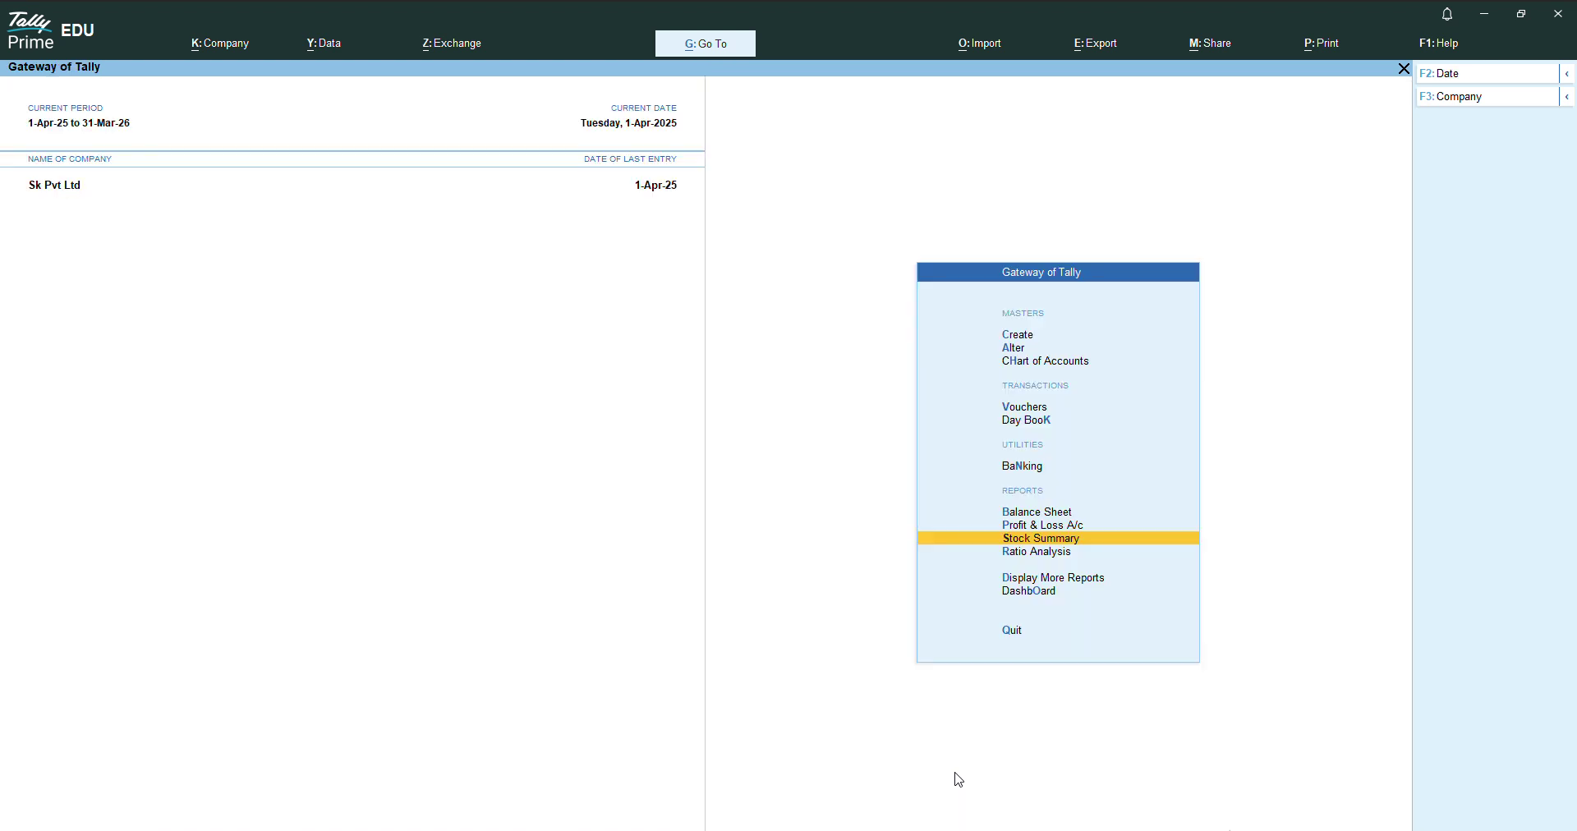
- Open the list of stock items for master alteration
key(Up)
key(Up)
key(Up)
key(Up)
key(Up)
key(Up)
key(Up)
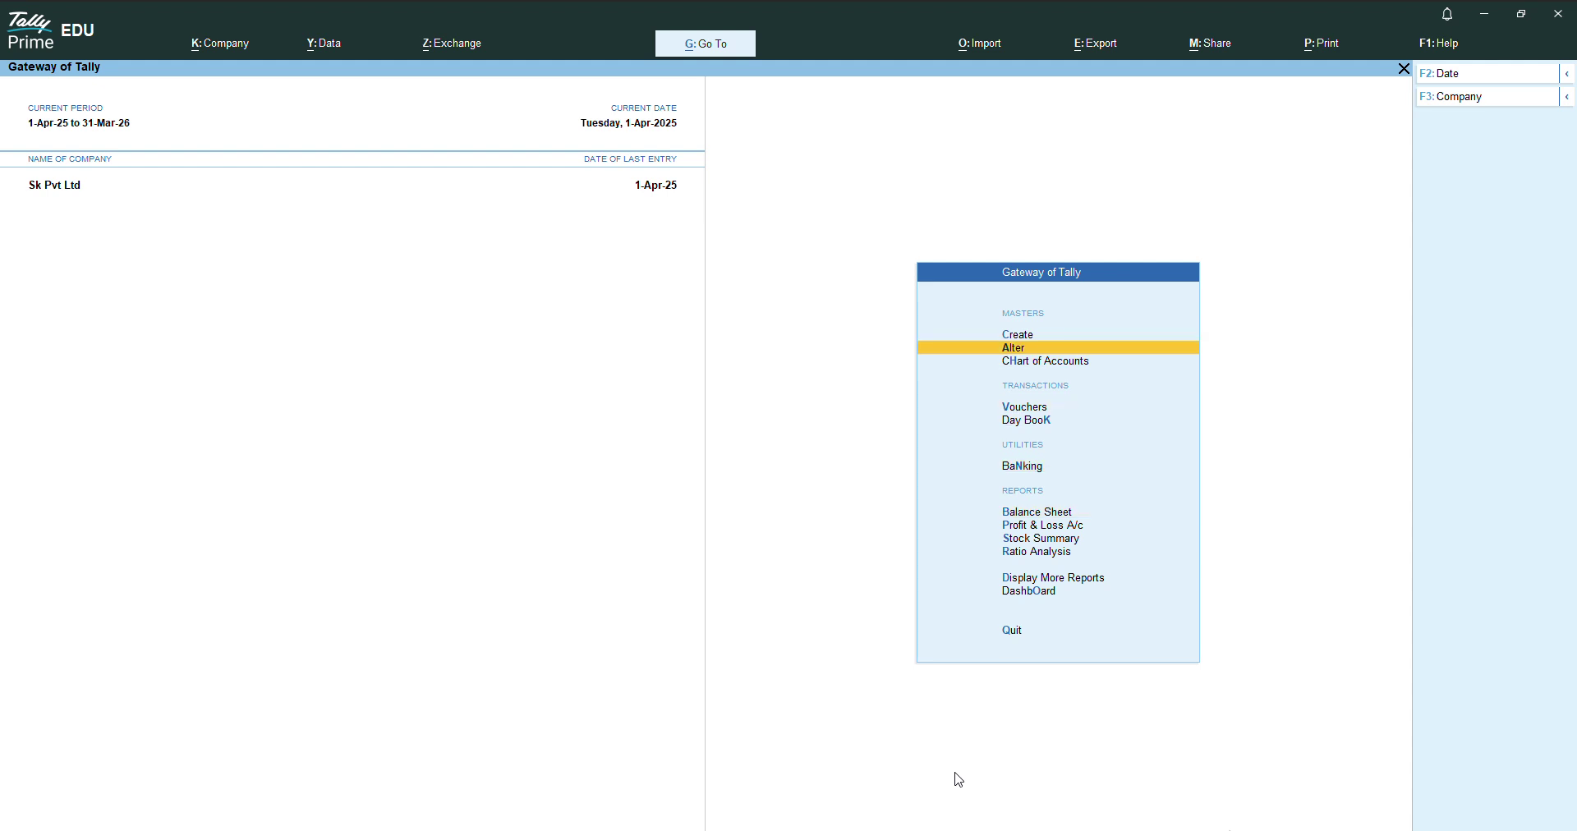
key(Return)
key(Down)
key(Down)
key(Down)
key(Down)
key(Down)
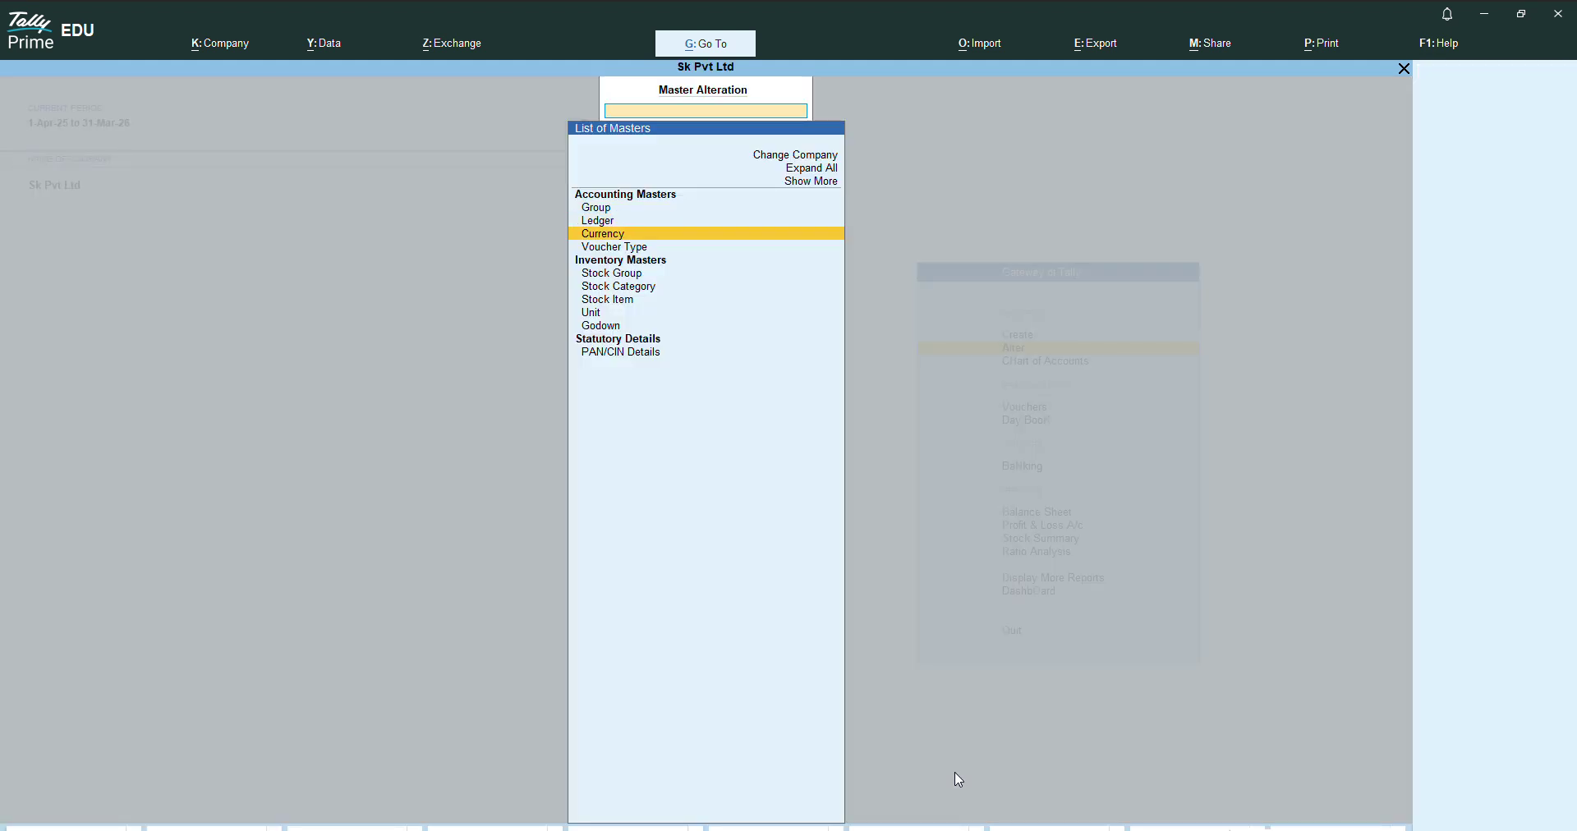
key(Up)
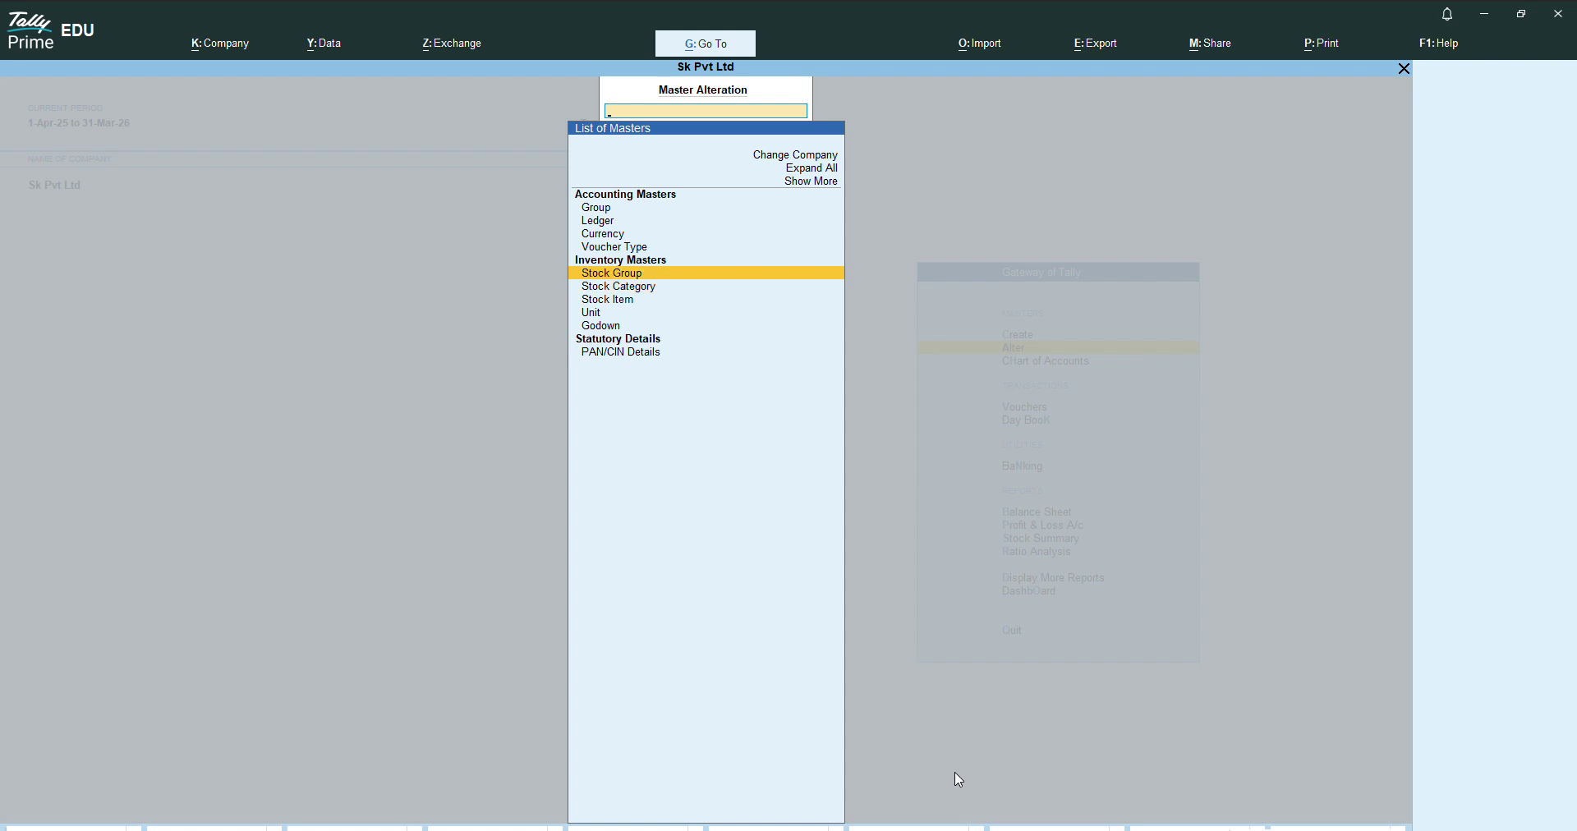
key(Down)
key(Down)
key(Return)
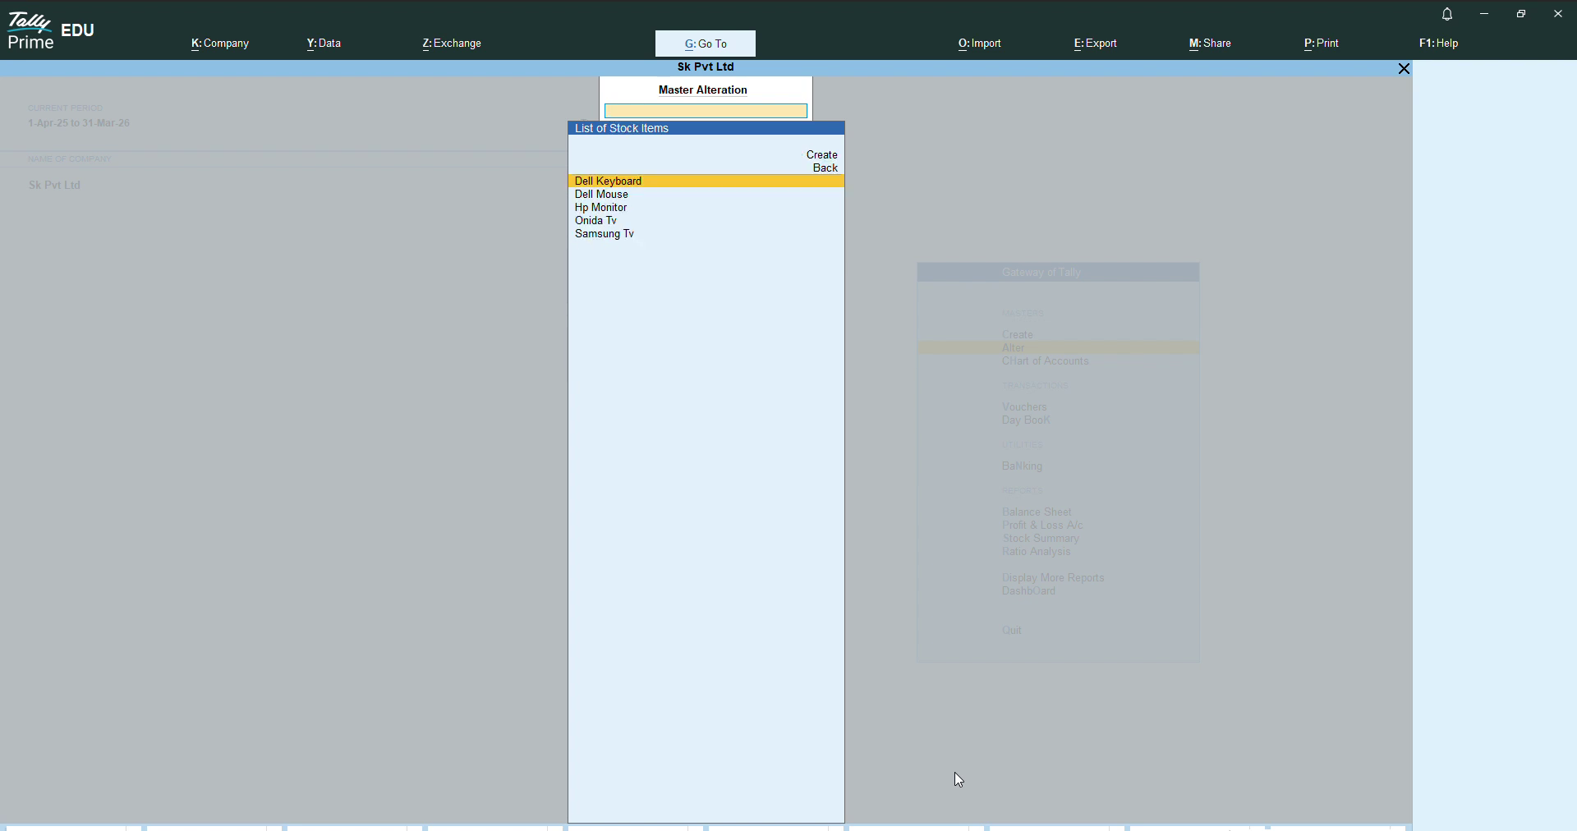
- Move the Dell Keyboard stock item under the Keyboard group, save the item, and leave master alteration
key(Down)
key(Down)
key(Up)
key(Up)
key(Return)
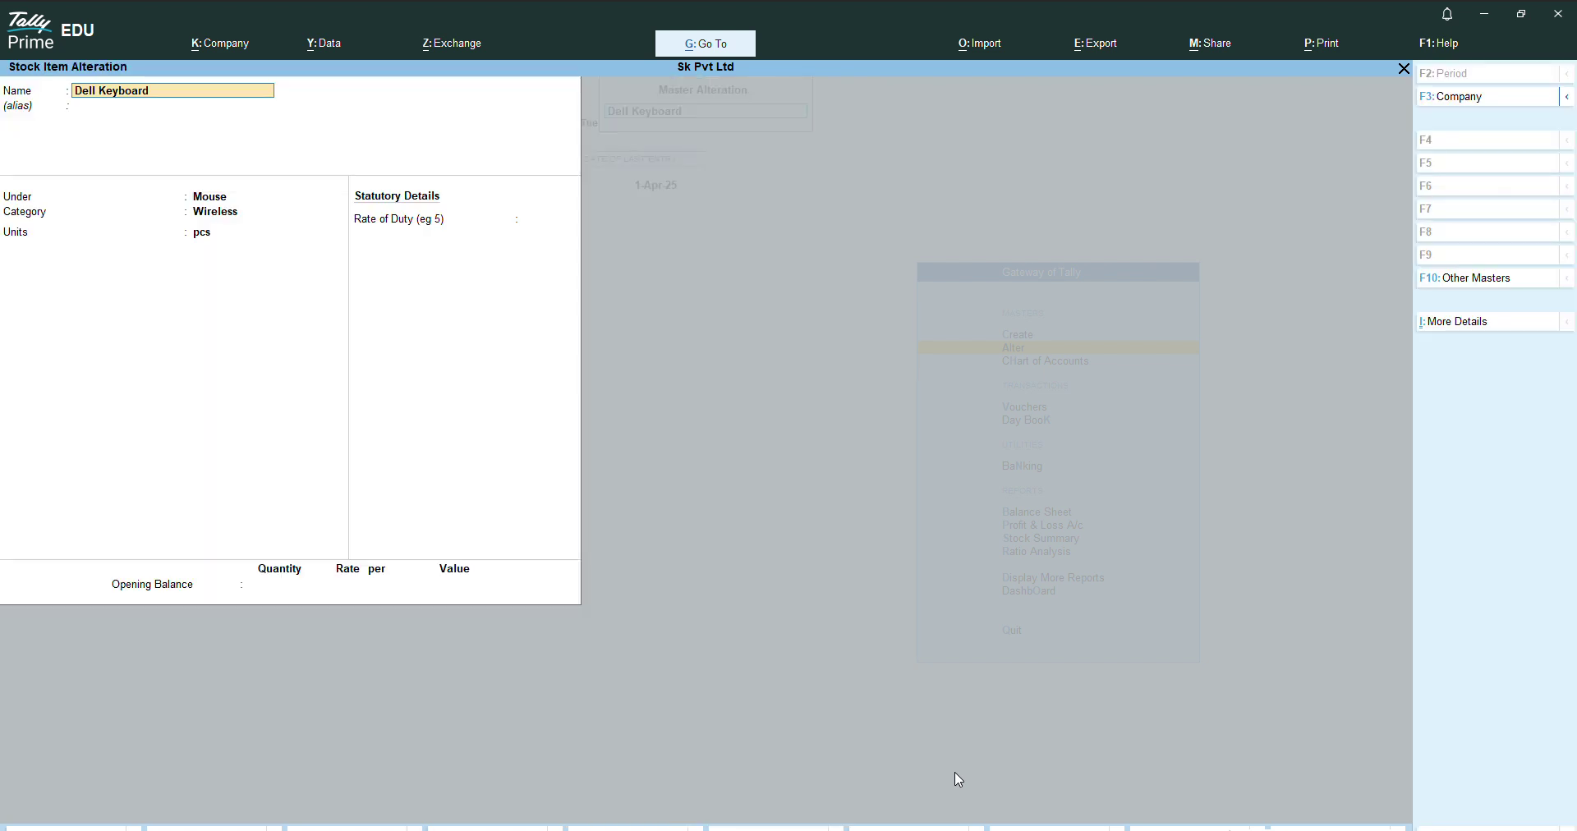
key(Return)
key(Return)
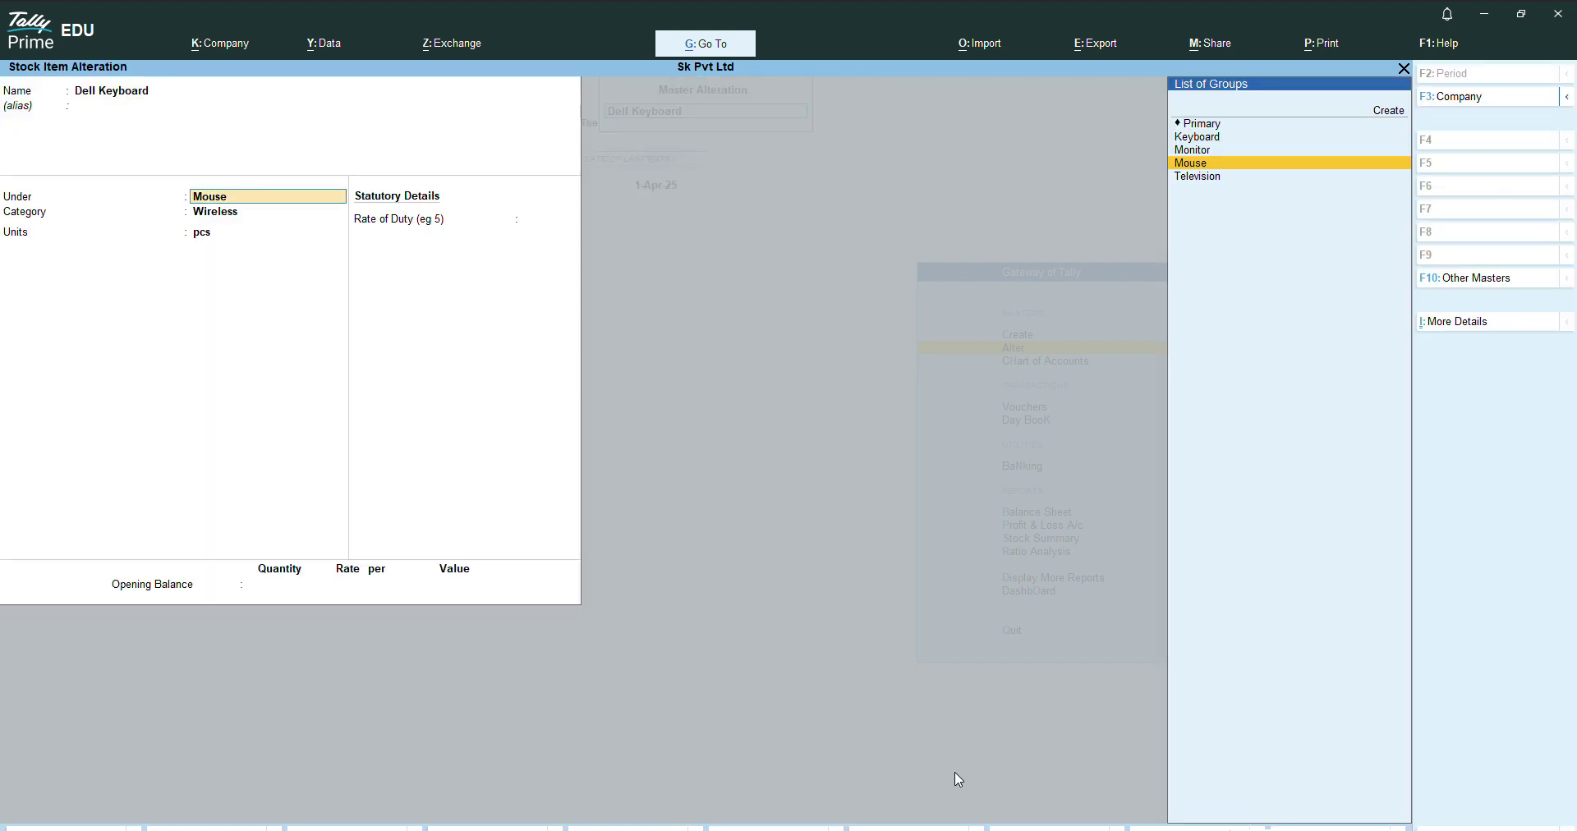
key(Up)
key(Up)
key(Return)
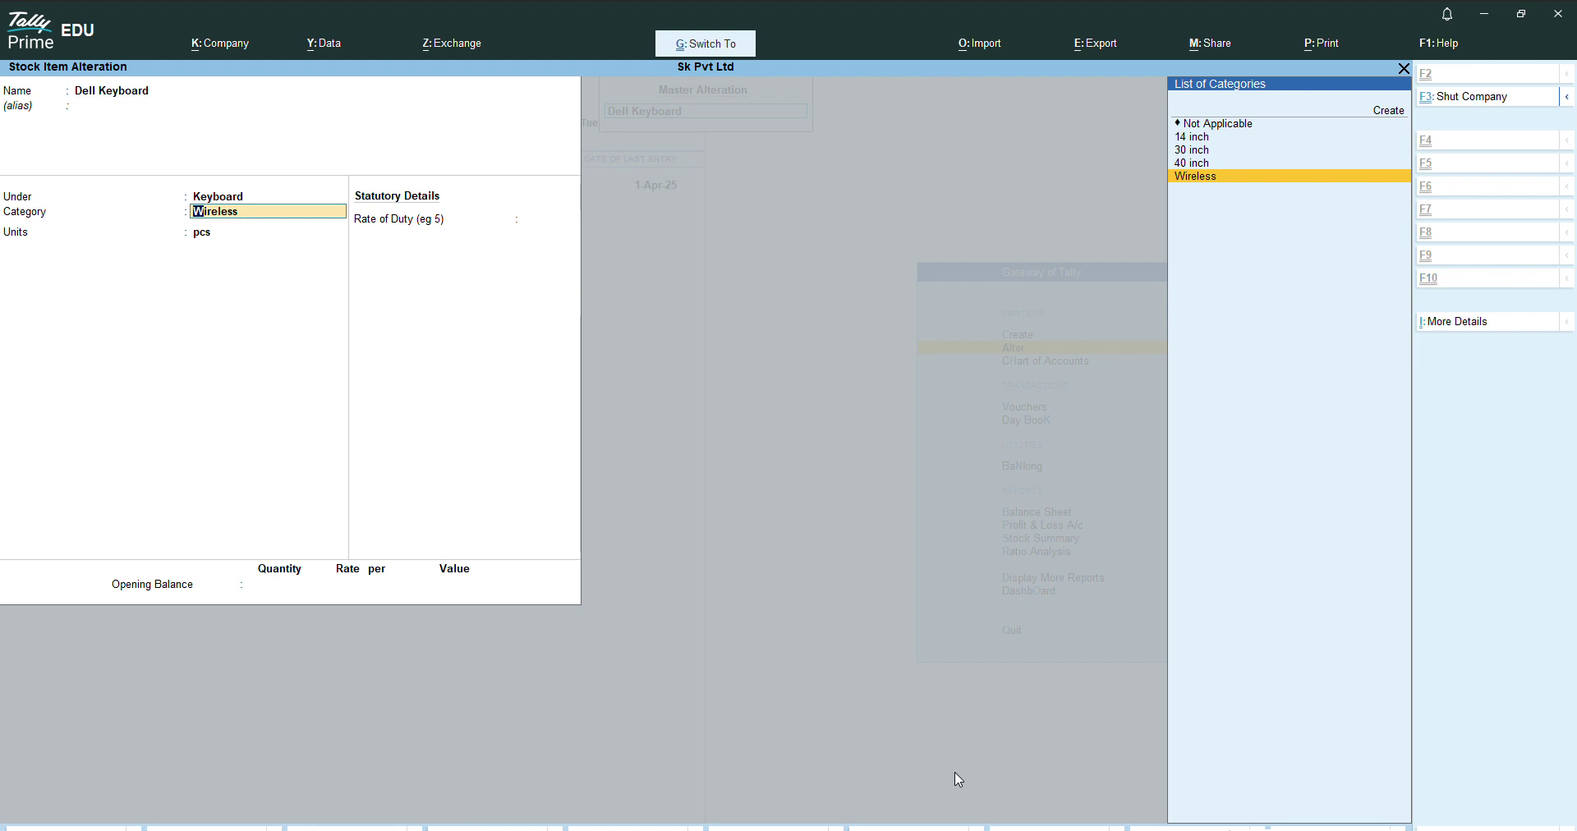
key(ctrl+a)
key(Escape)
key(Escape)
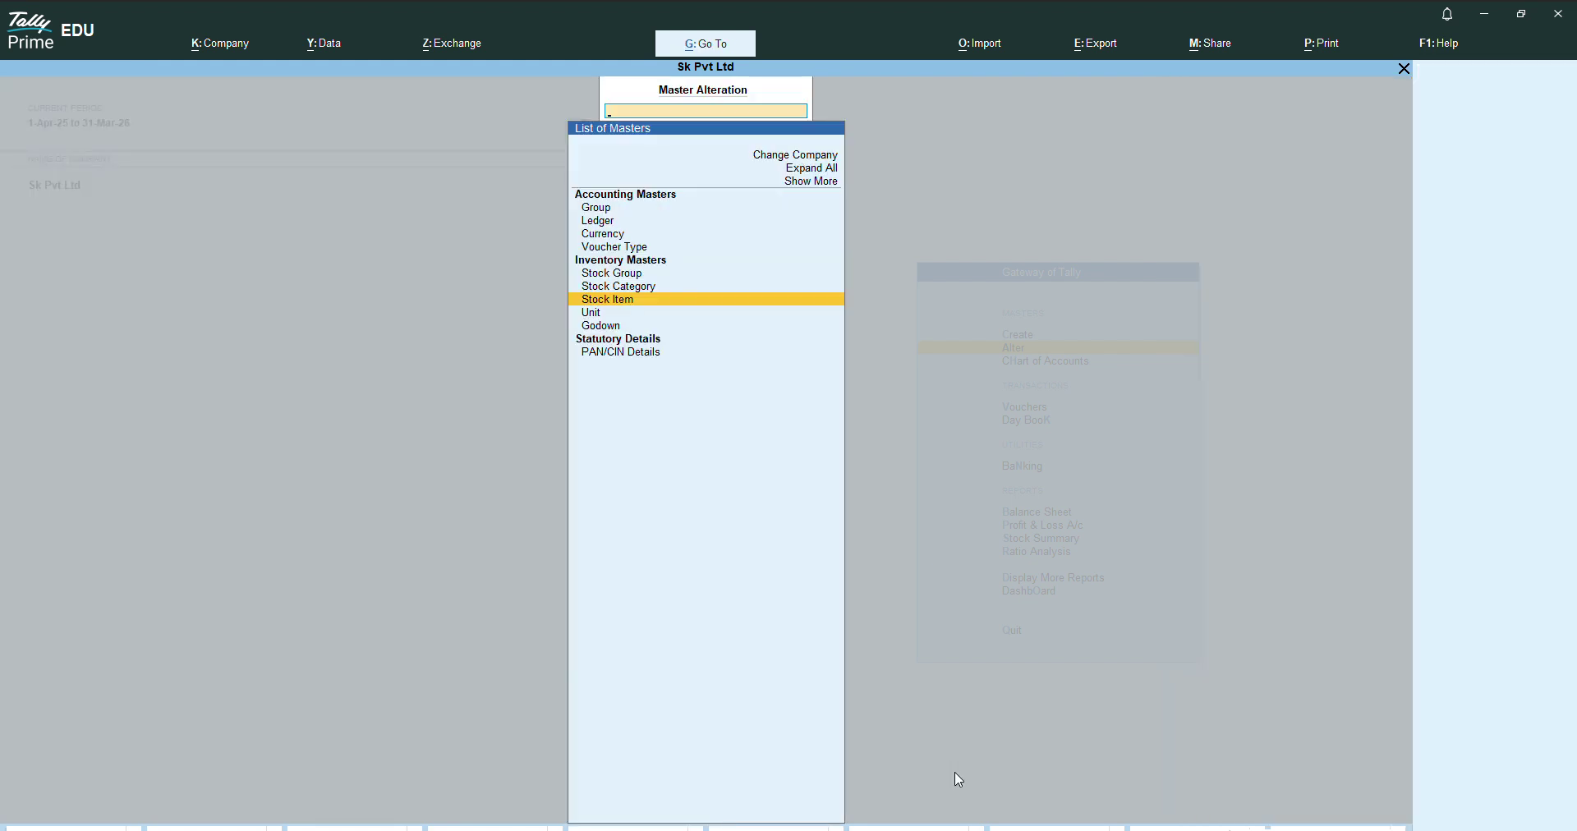
- Open the Stock Summary, recheck which items the Mouse group contains, and close the report
key(Down)
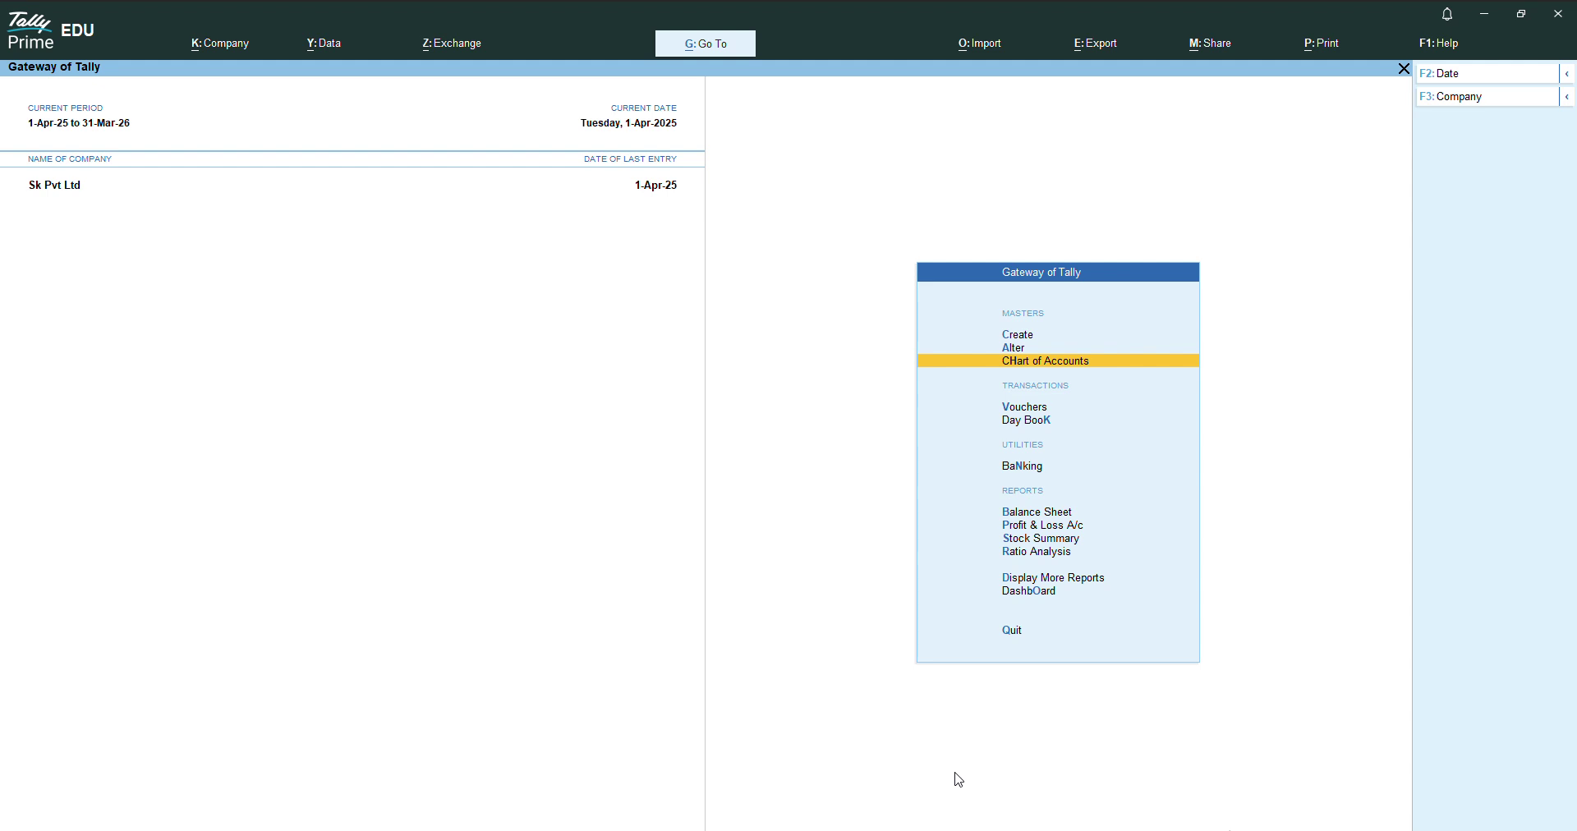
key(Down)
key(Down)
key(Down)
key(Down)
key(Down)
key(Down)
key(Return)
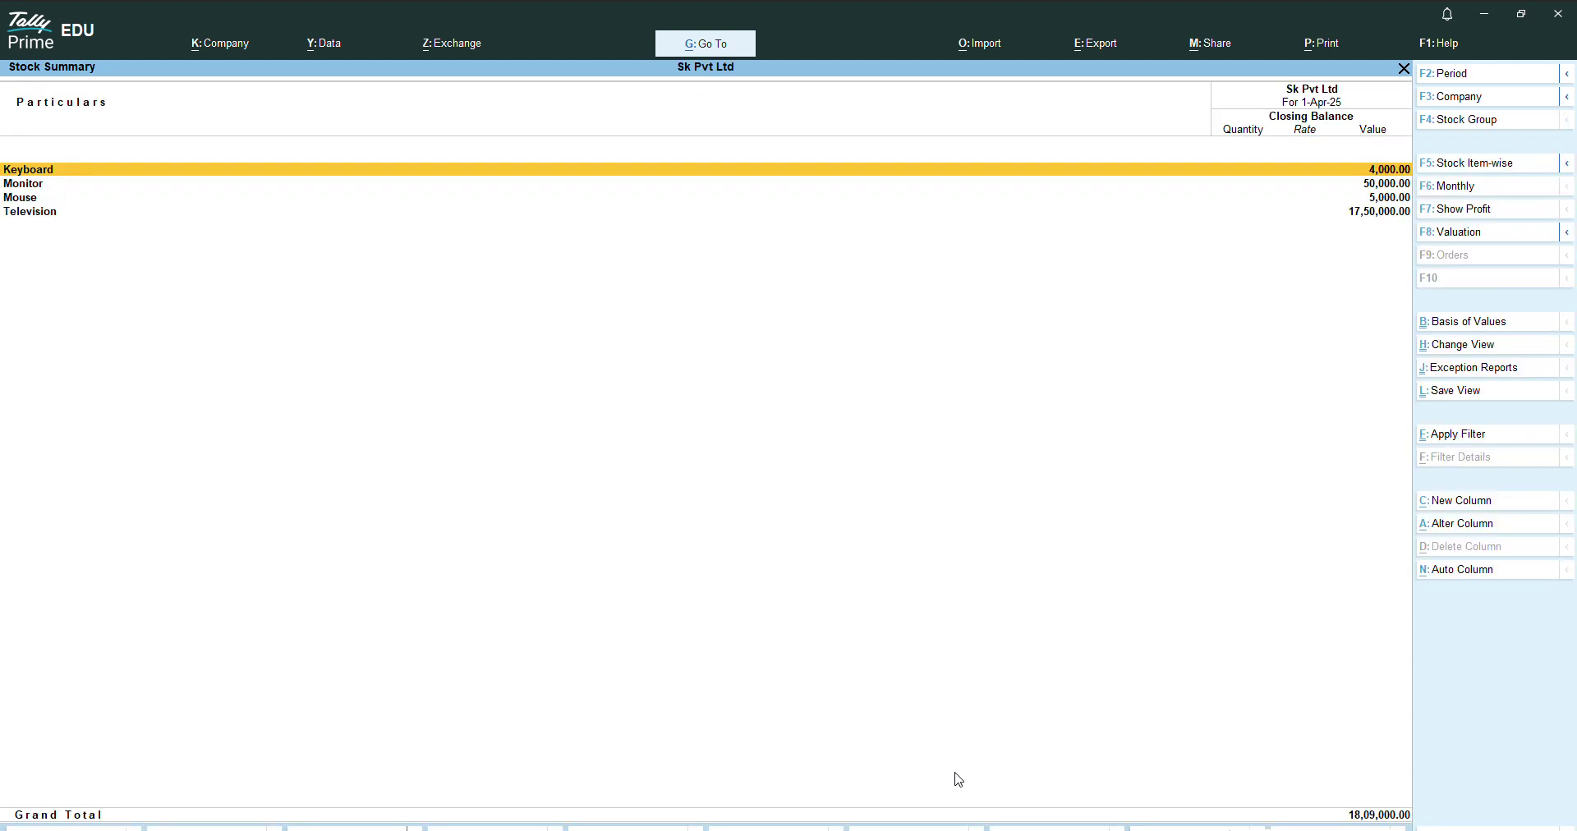
key(Down)
key(Down)
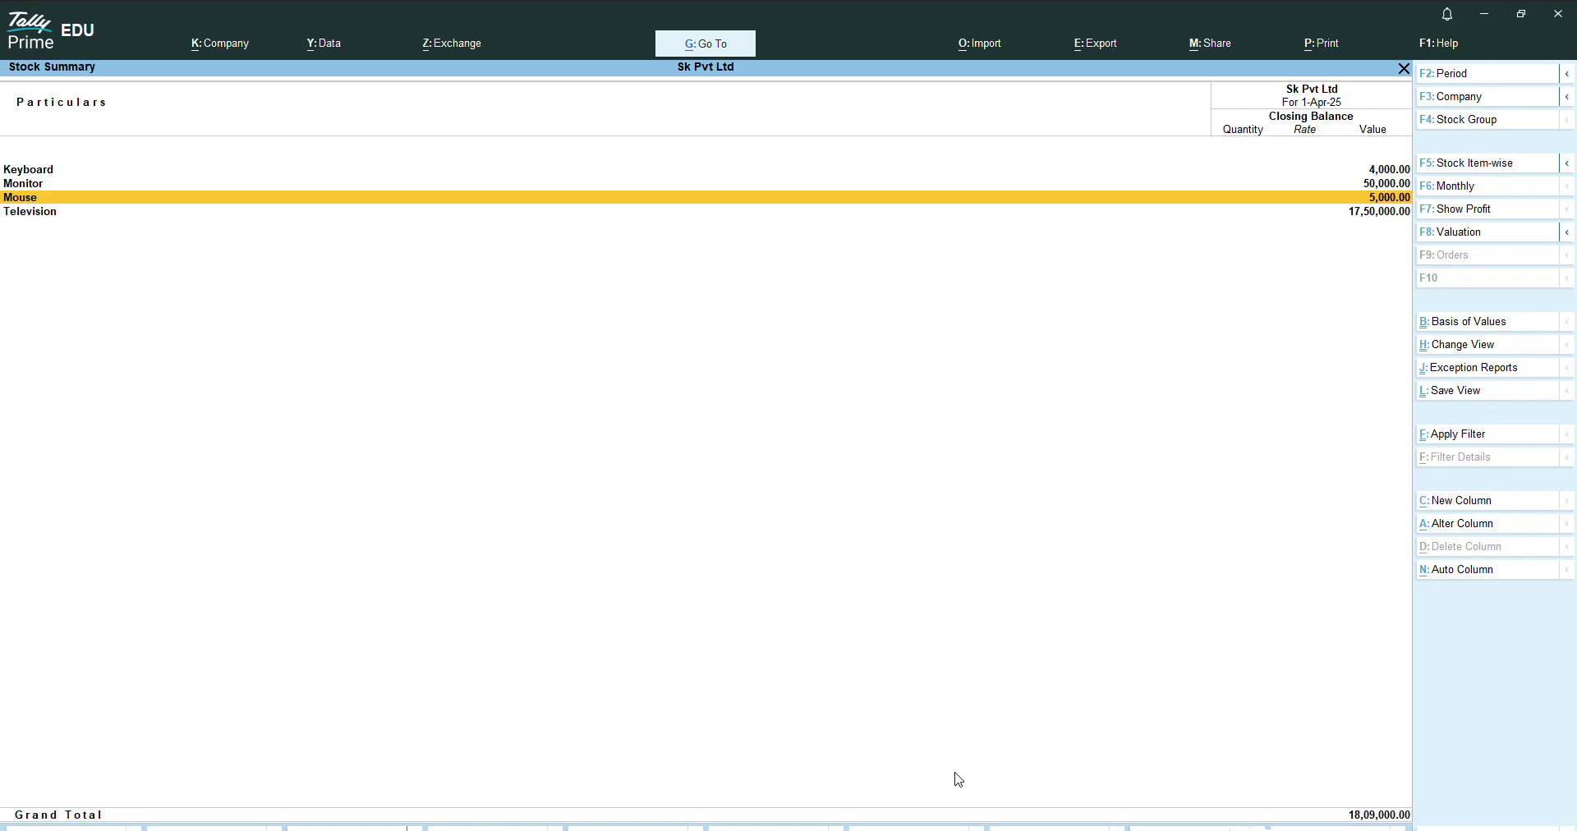
key(Return)
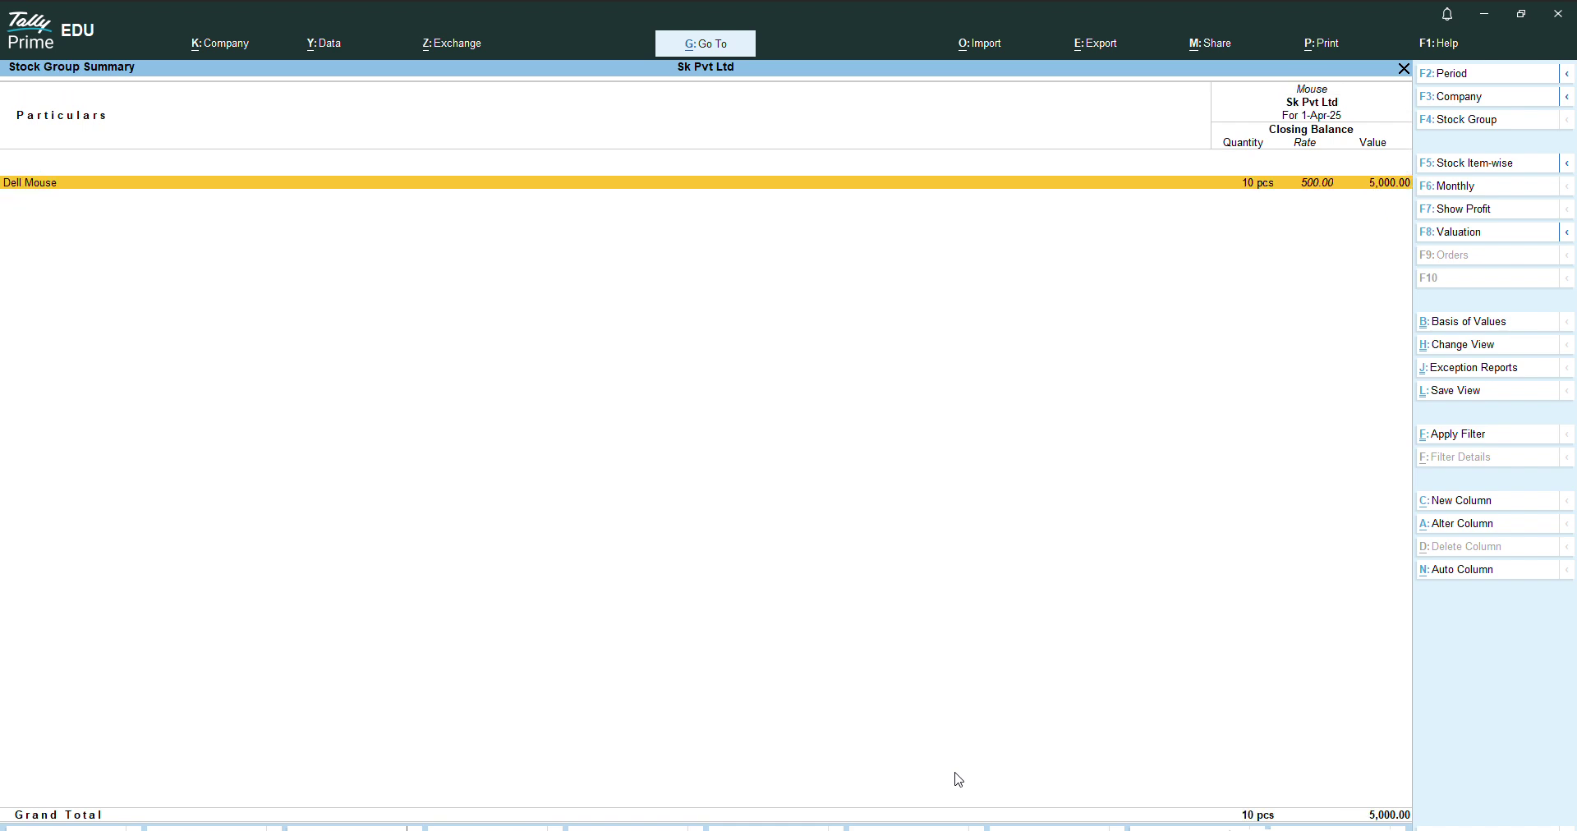
key(Escape)
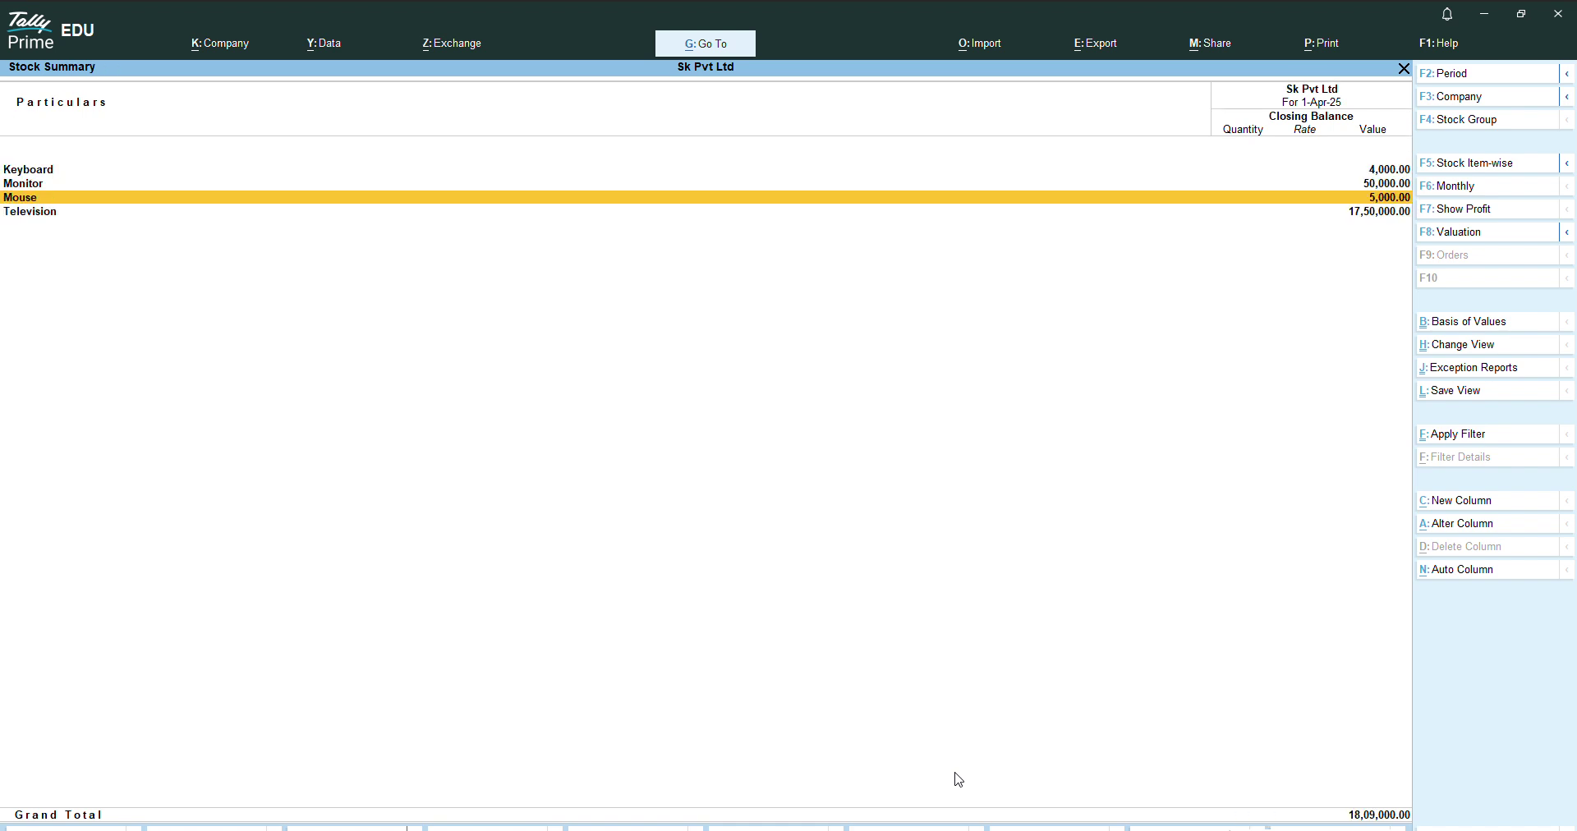
key(Escape)
- Open sales voucher No. 1 dated 1-Apr-25 from the Day Book
key(Up)
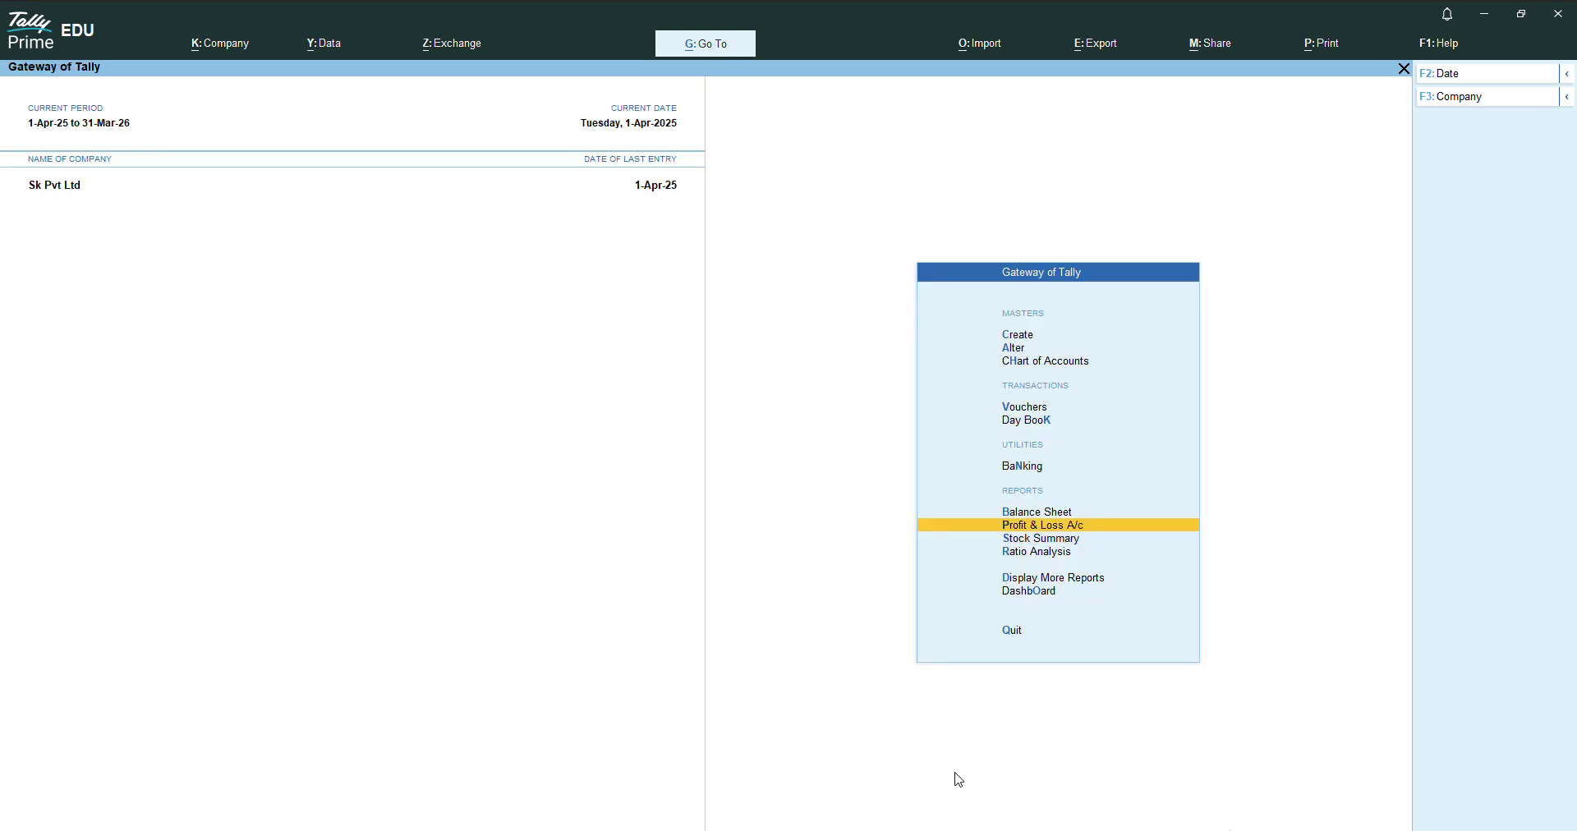
key(Up)
key(Up)
key(Up)
key(Down)
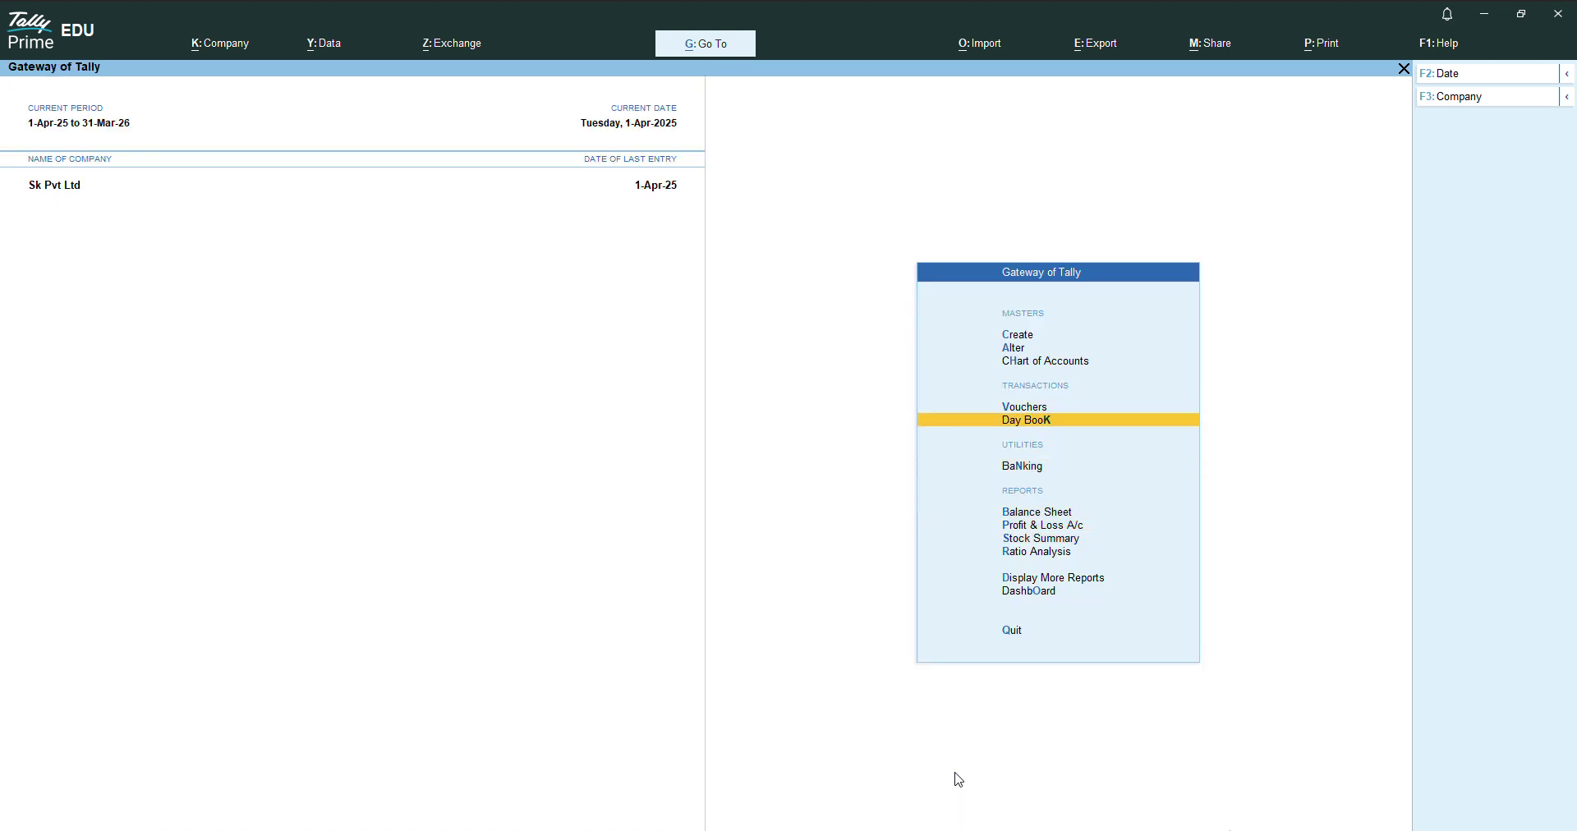
key(Return)
key(Return)
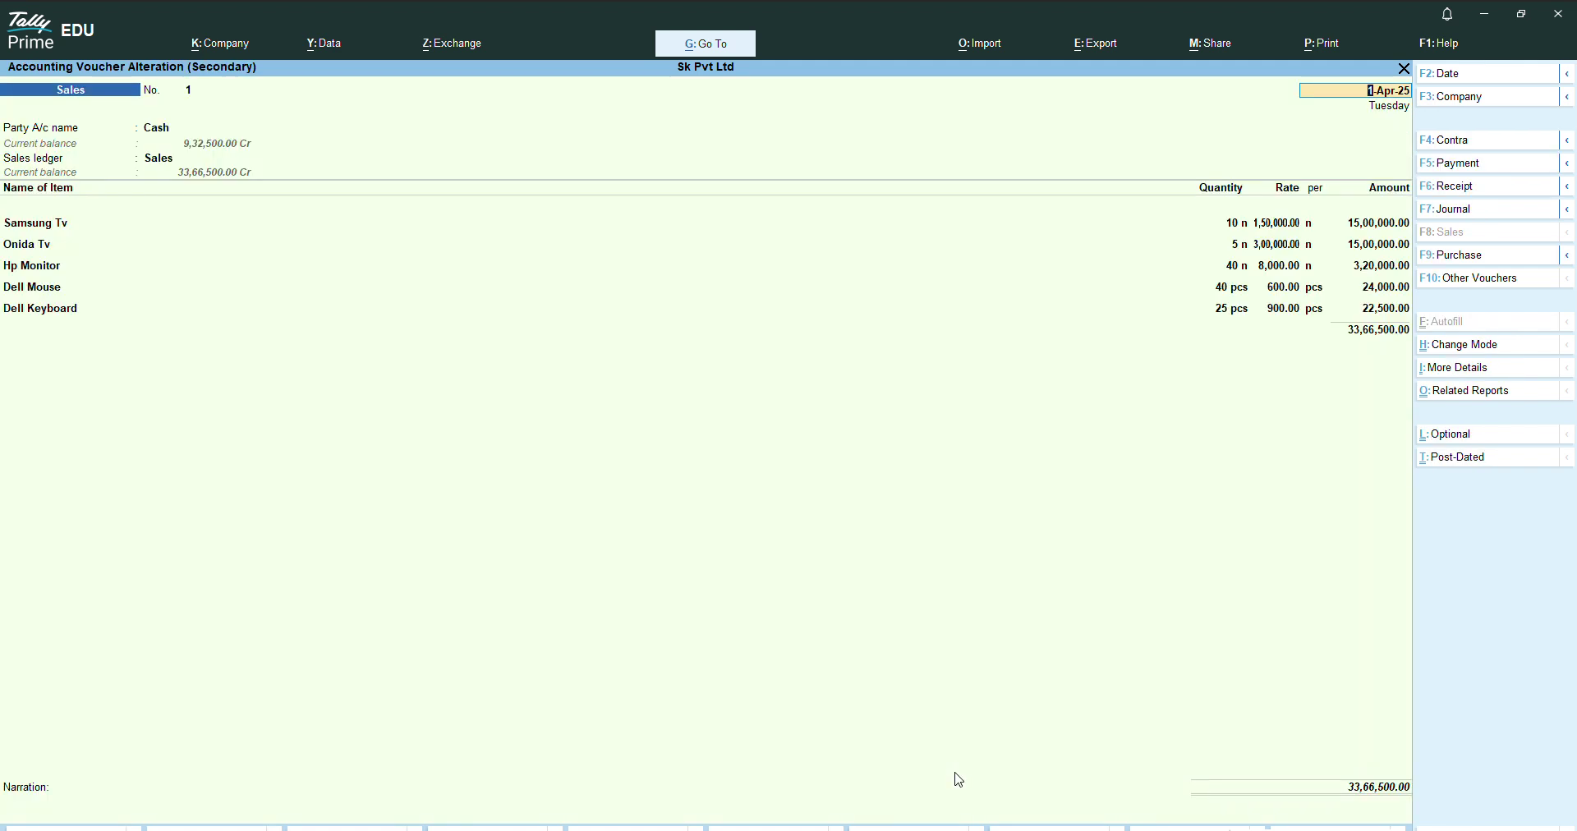
- Preview the sales voucher's printed invoice and examine its item lines, total and declaration at enlarged size
key(alt+p)
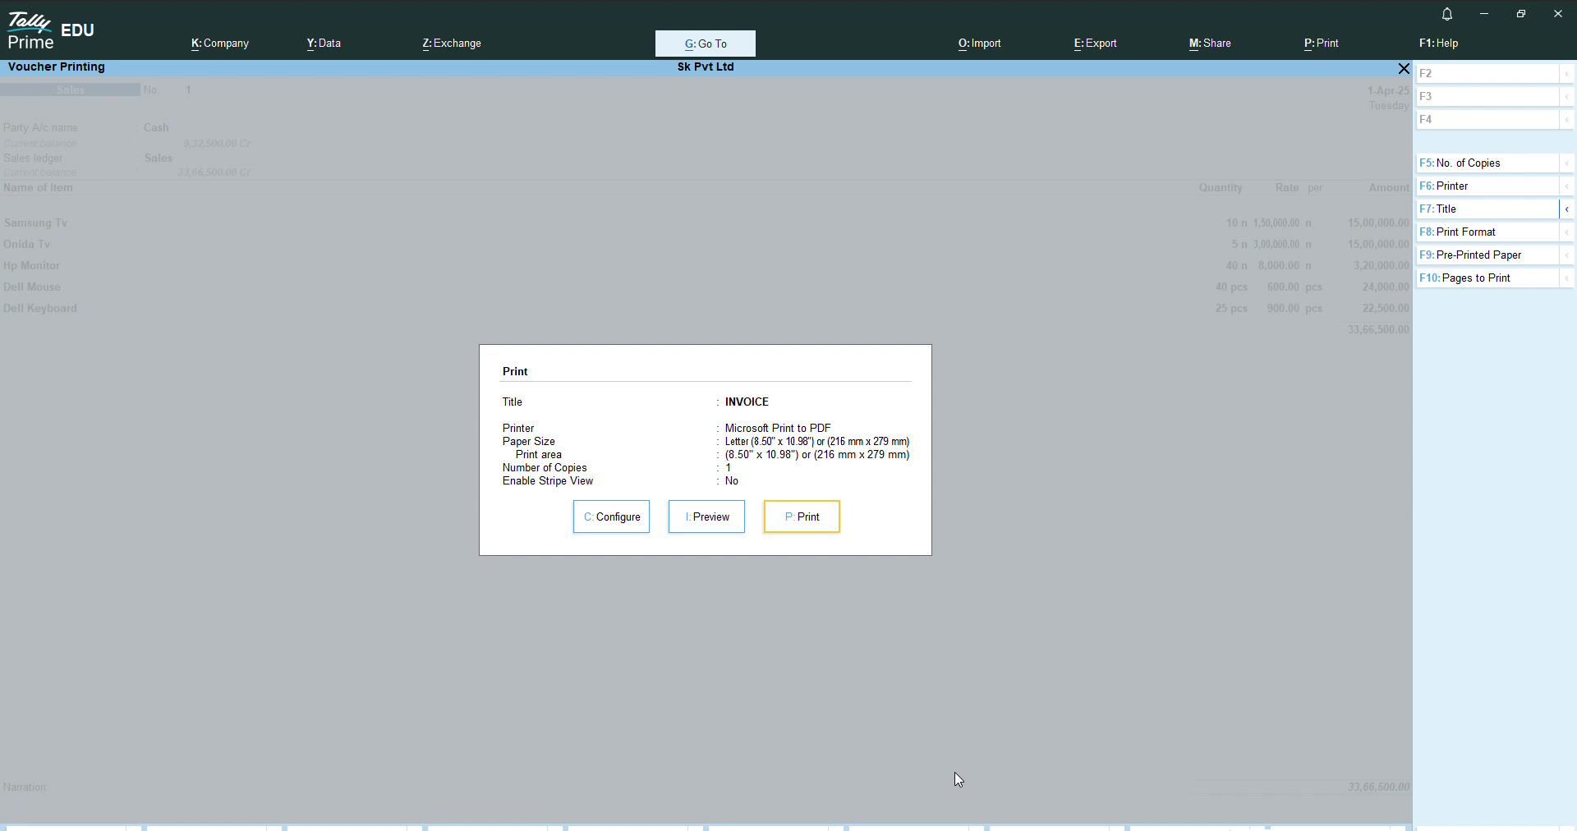
key(i)
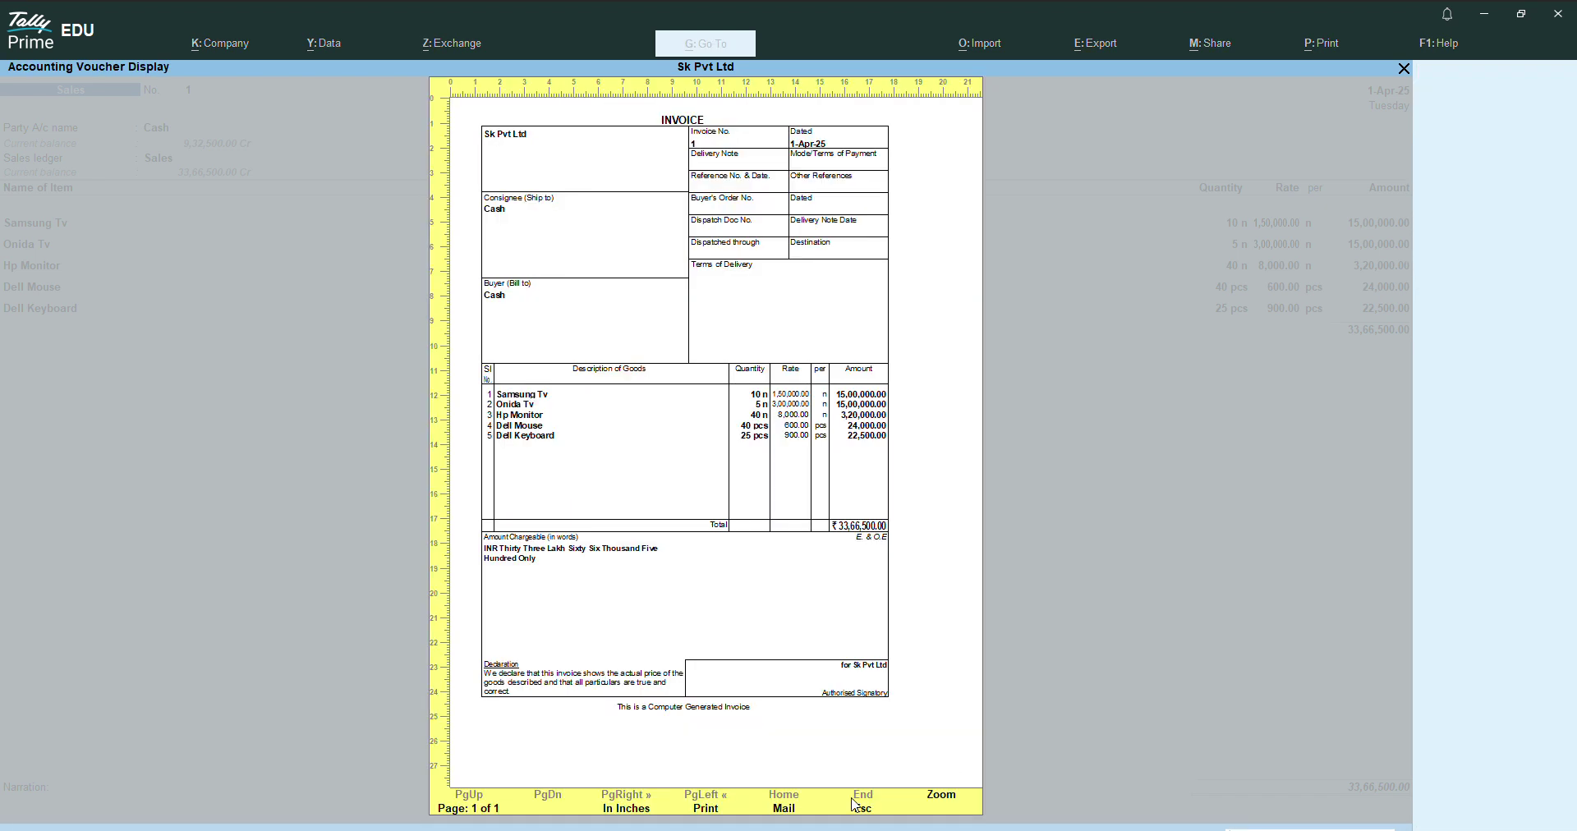
click(937, 801)
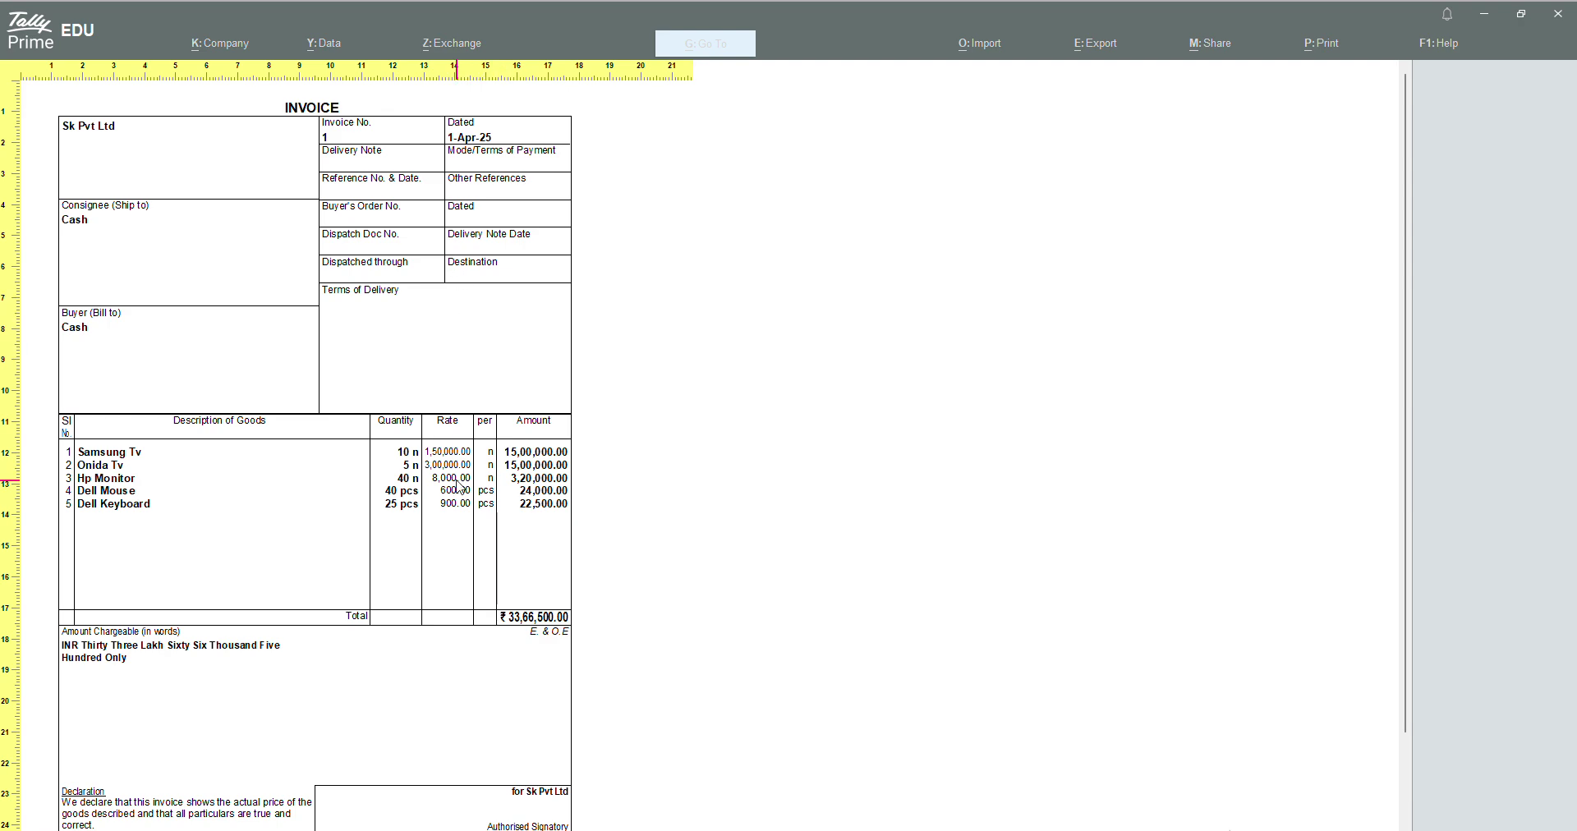
click(447, 515)
scroll(345, 514, down, 5)
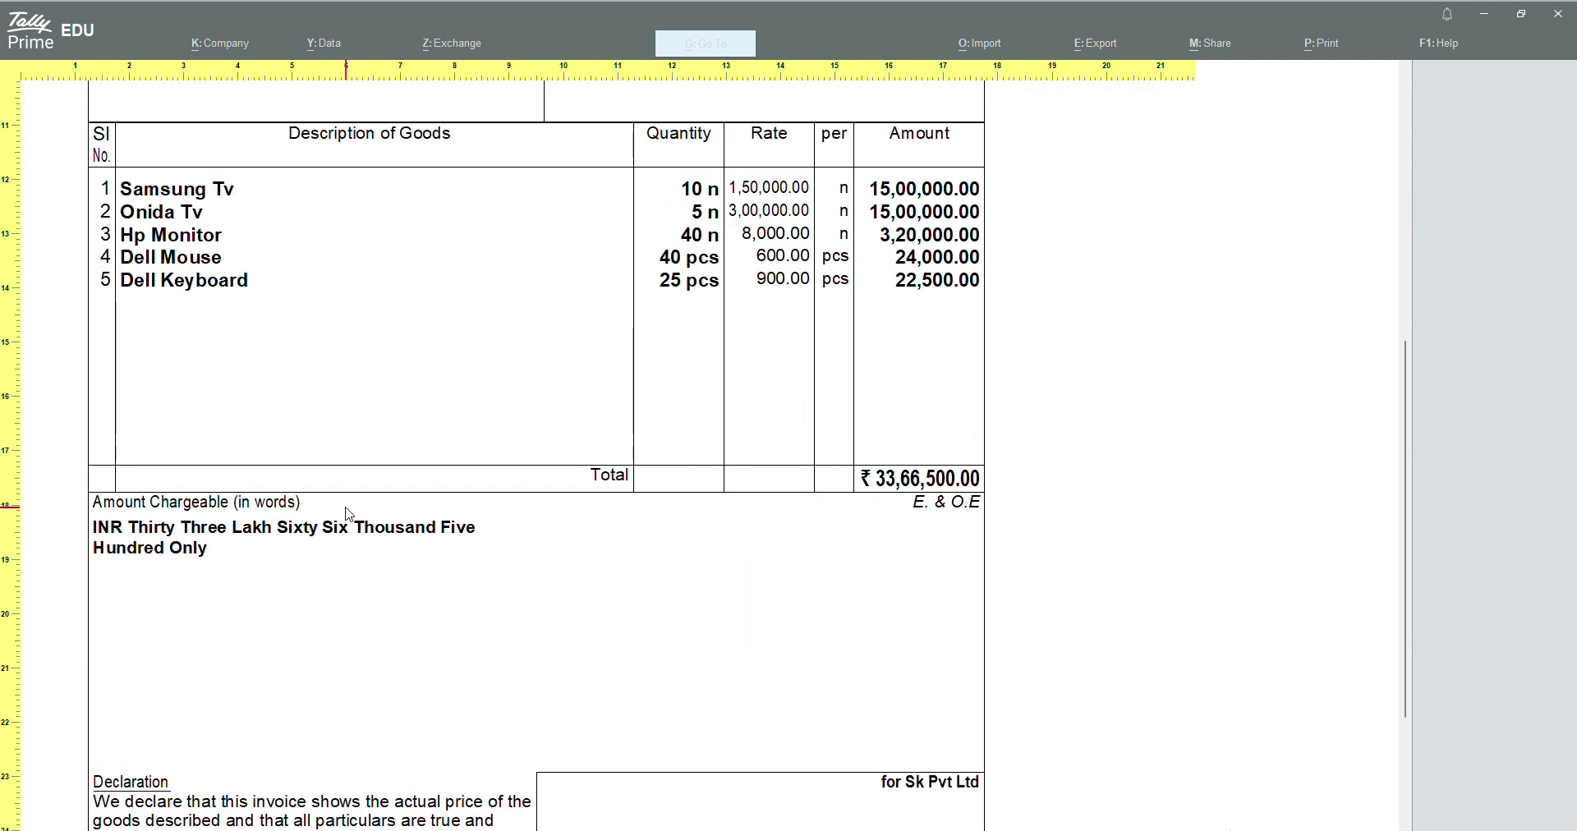
scroll(349, 513, up, 2)
scroll(416, 633, down, 5)
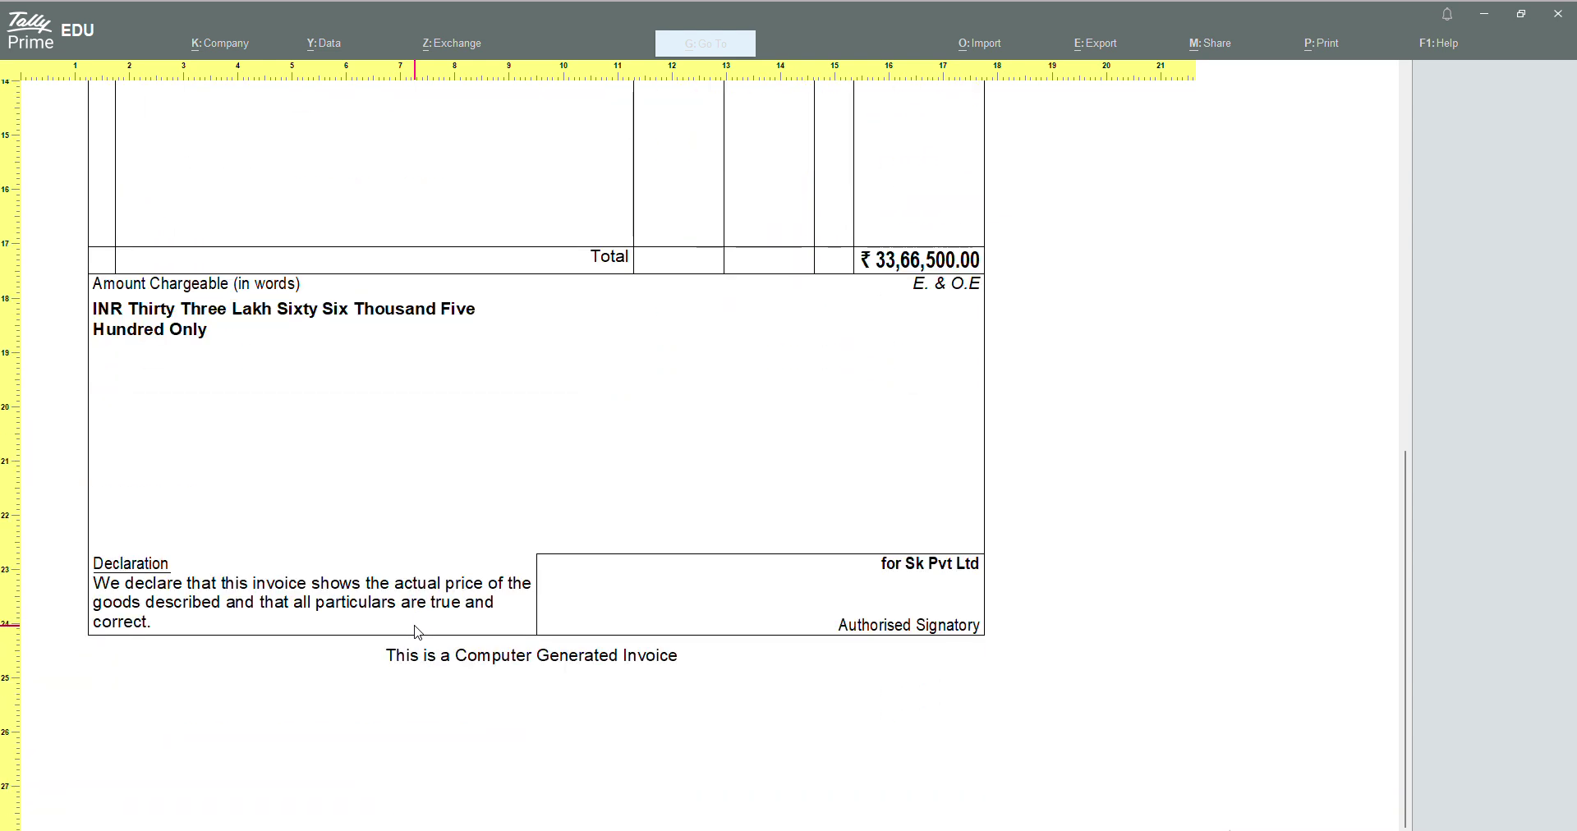
scroll(417, 634, up, 5)
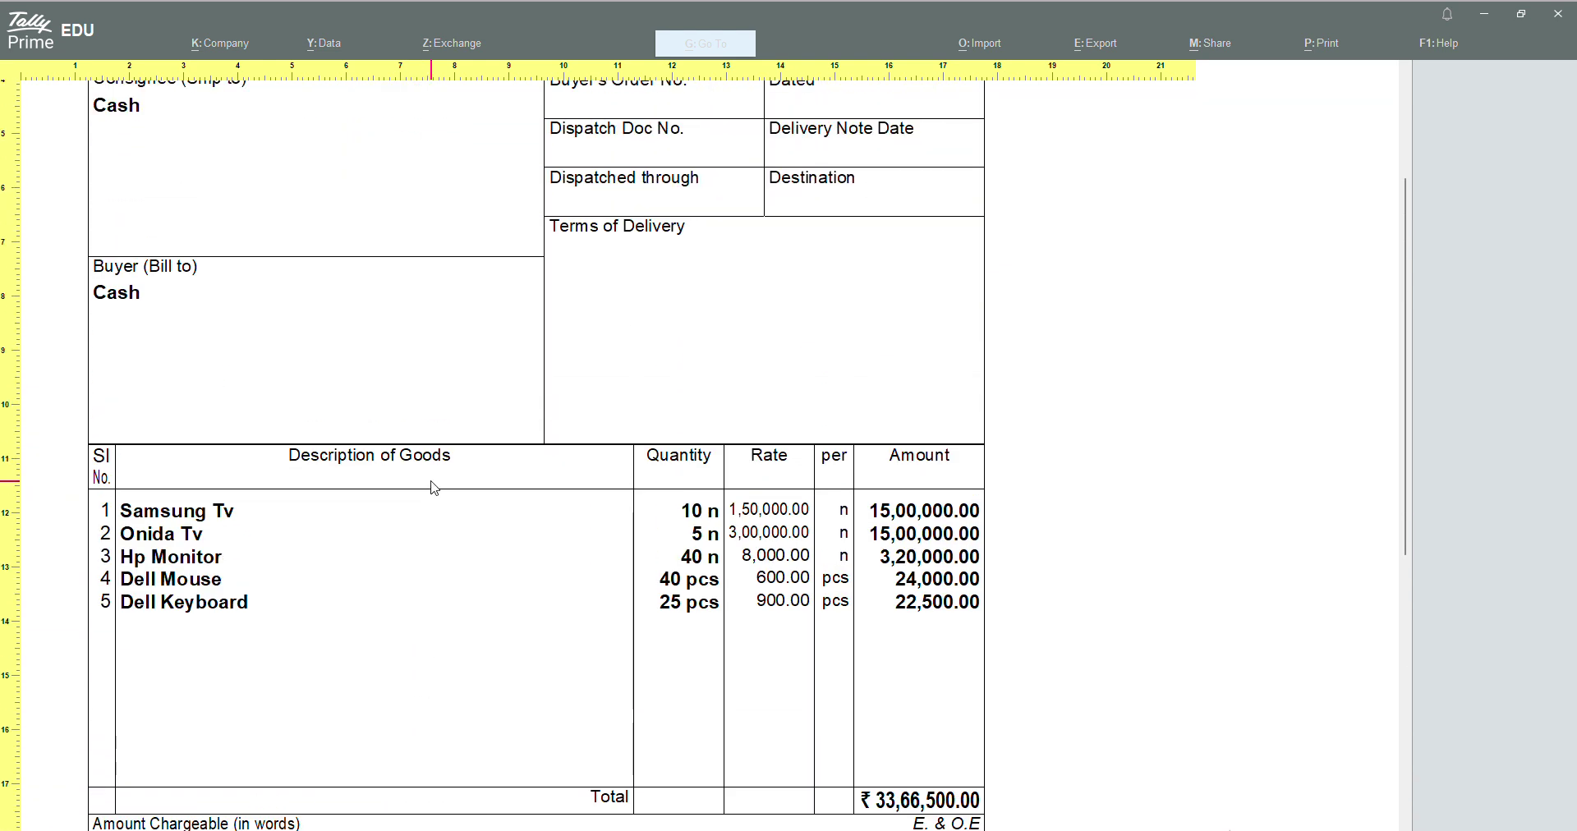